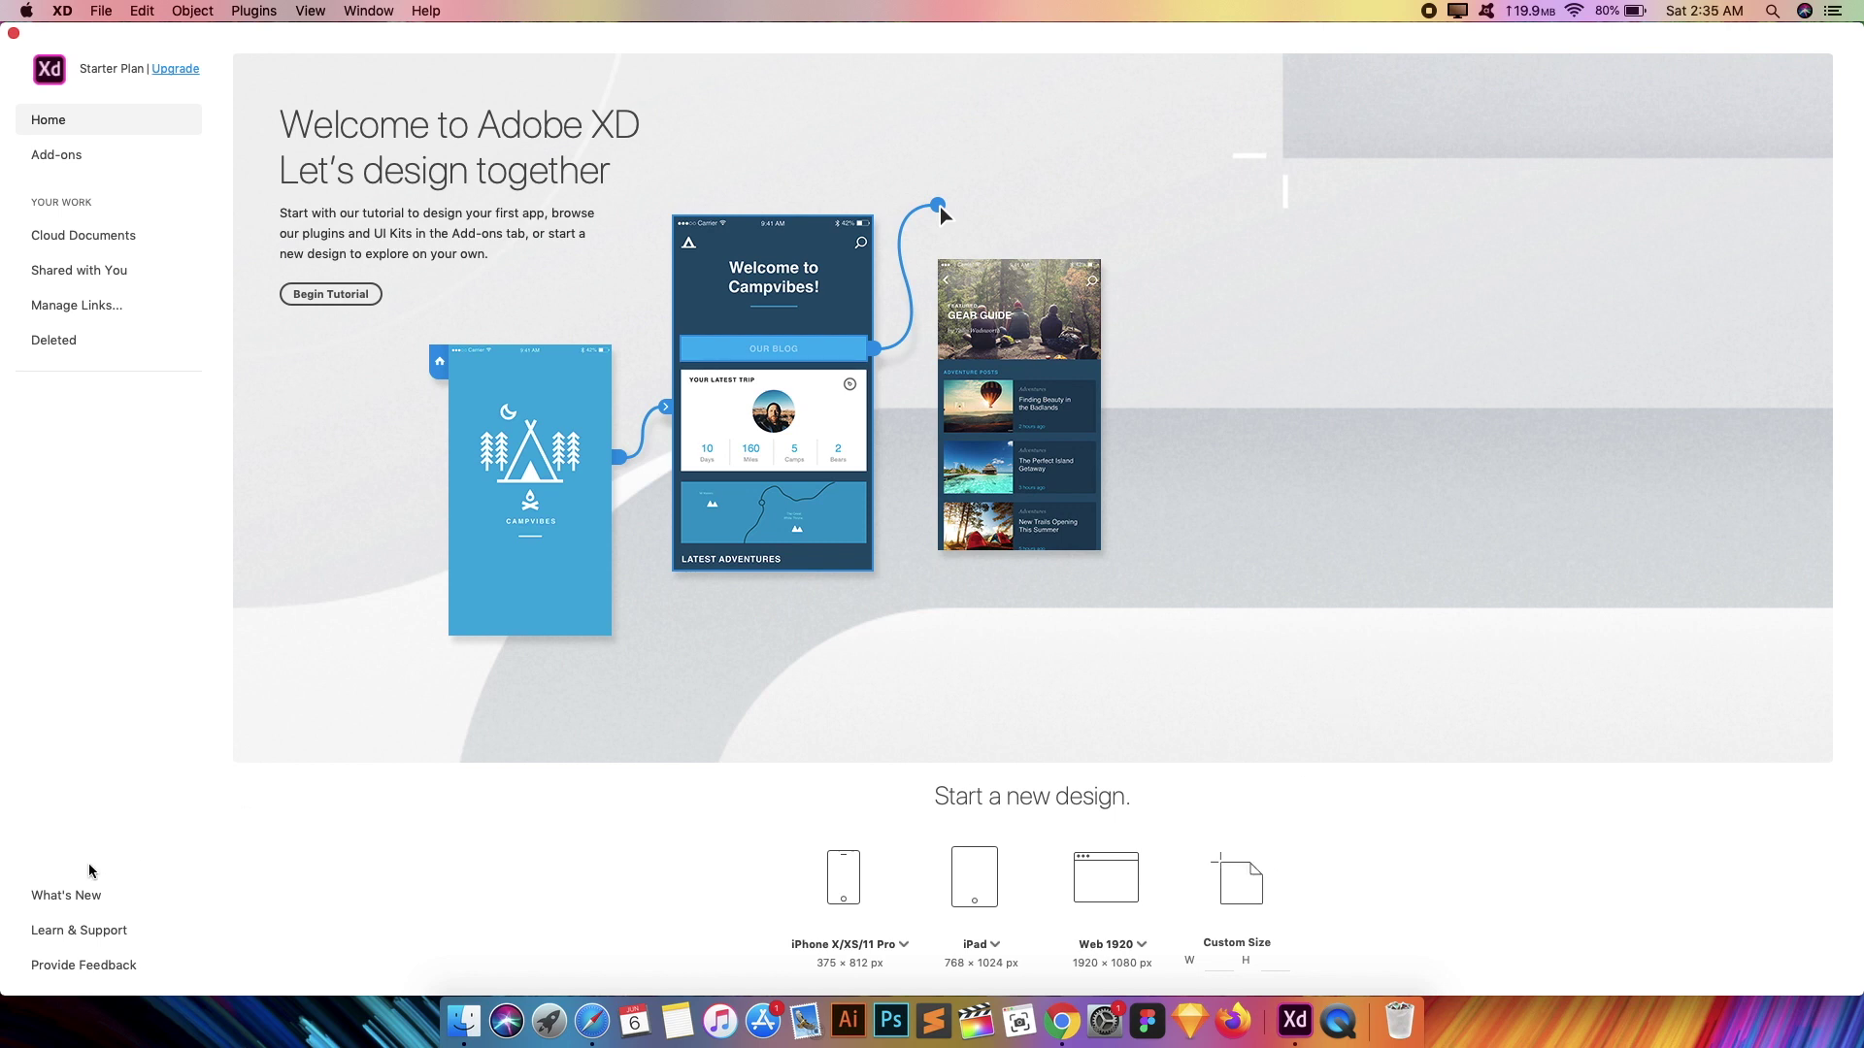
# - Open the shop XD file from the Desktop folder
pyautogui.click(463, 1019)
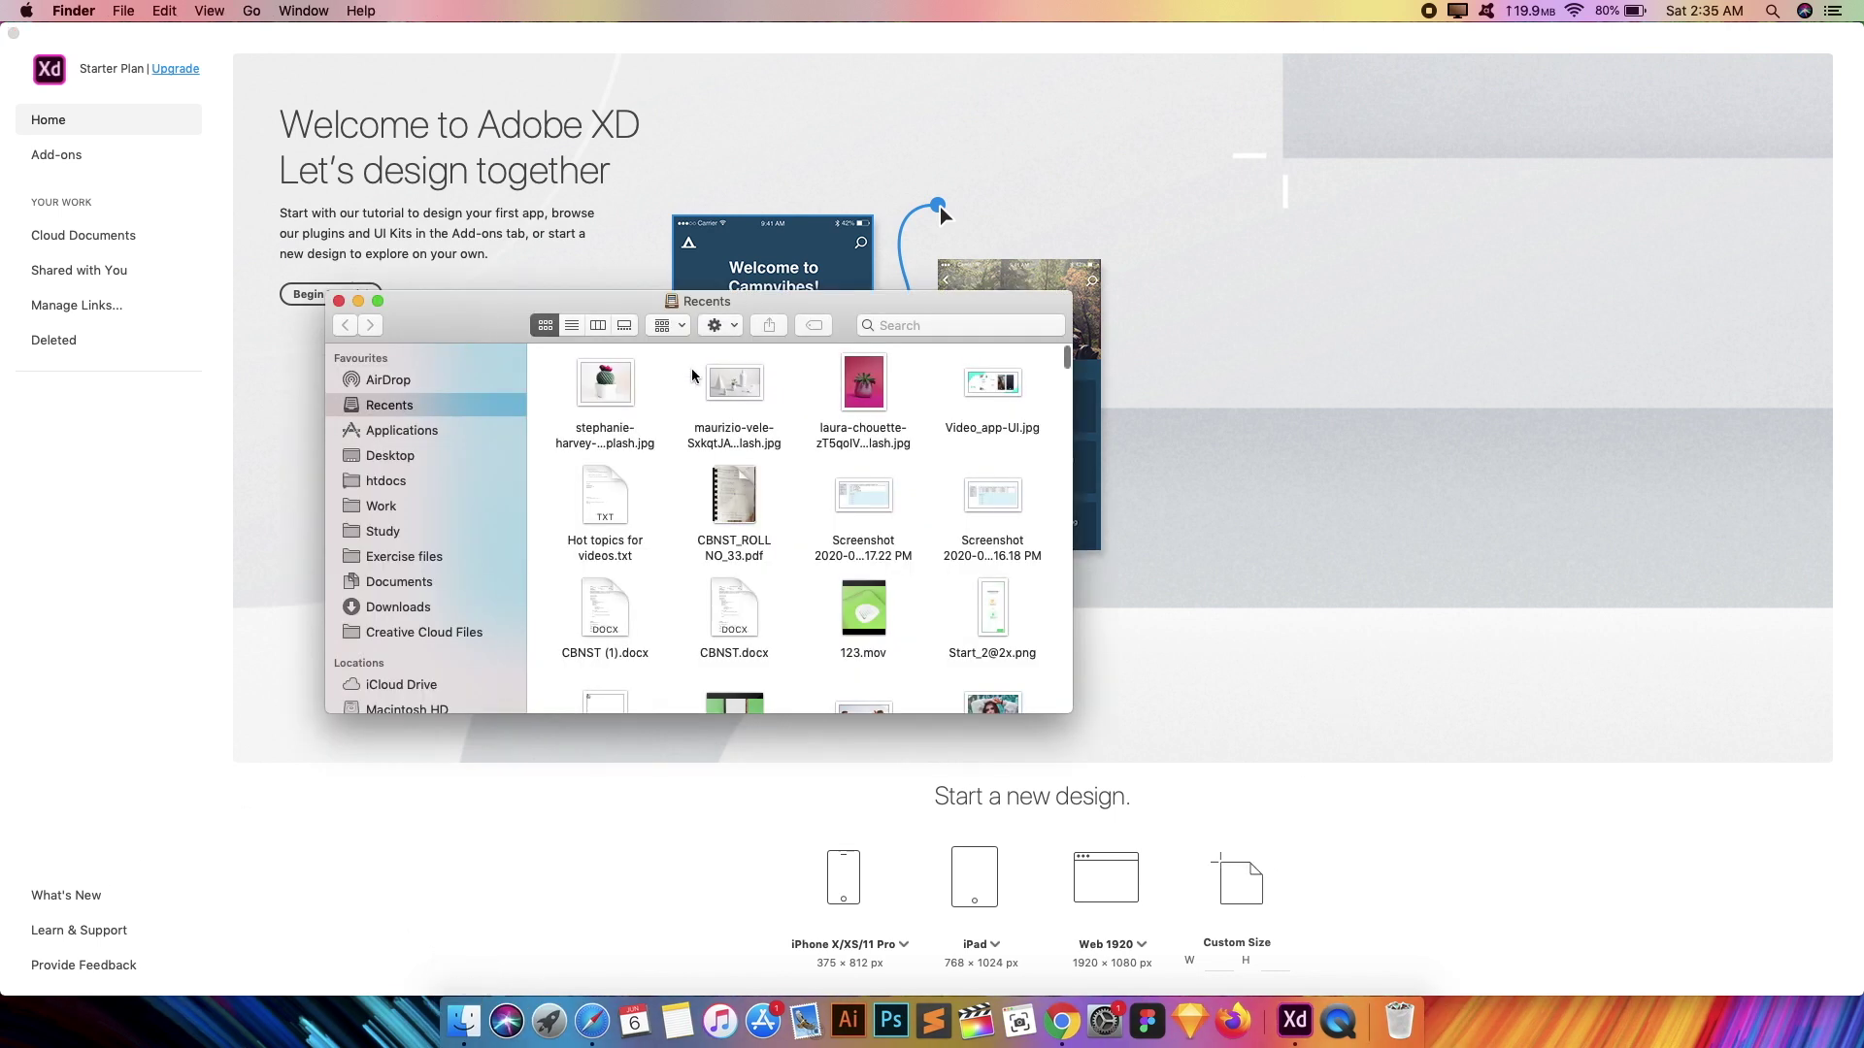
pyautogui.click(393, 455)
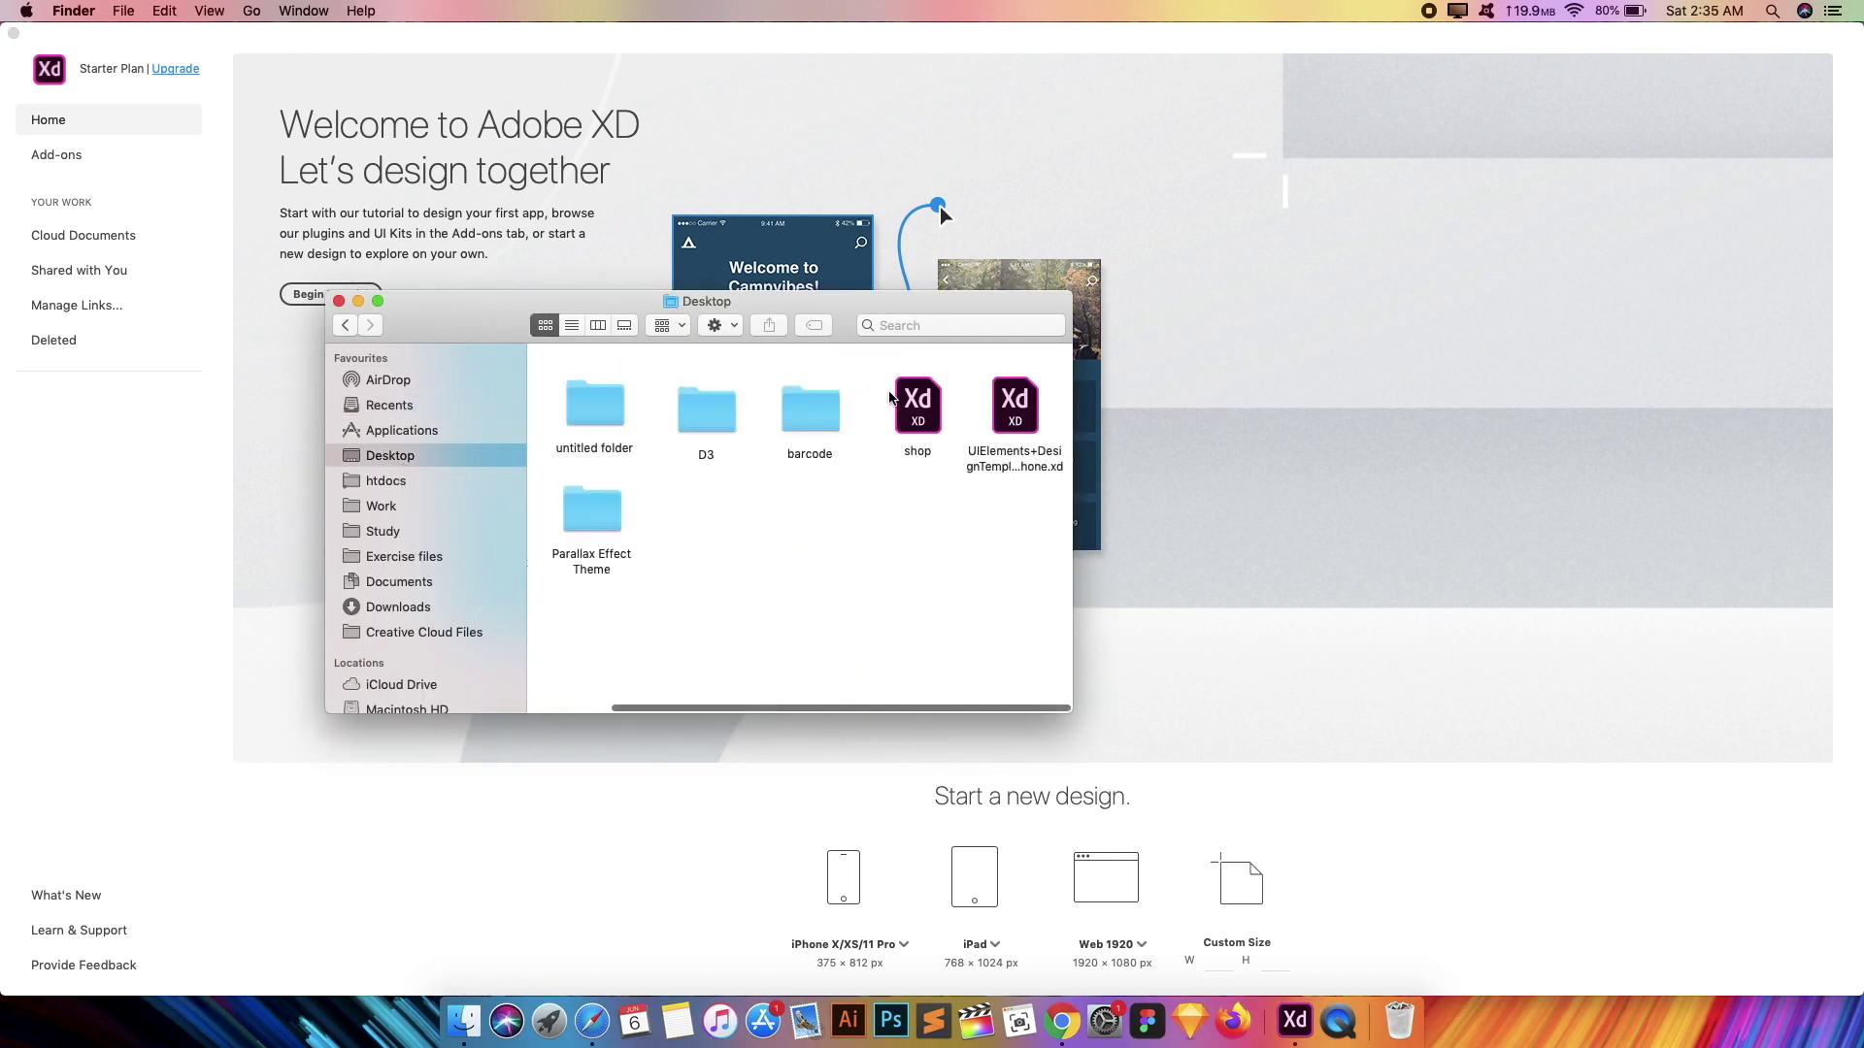
pyautogui.doubleClick(934, 427)
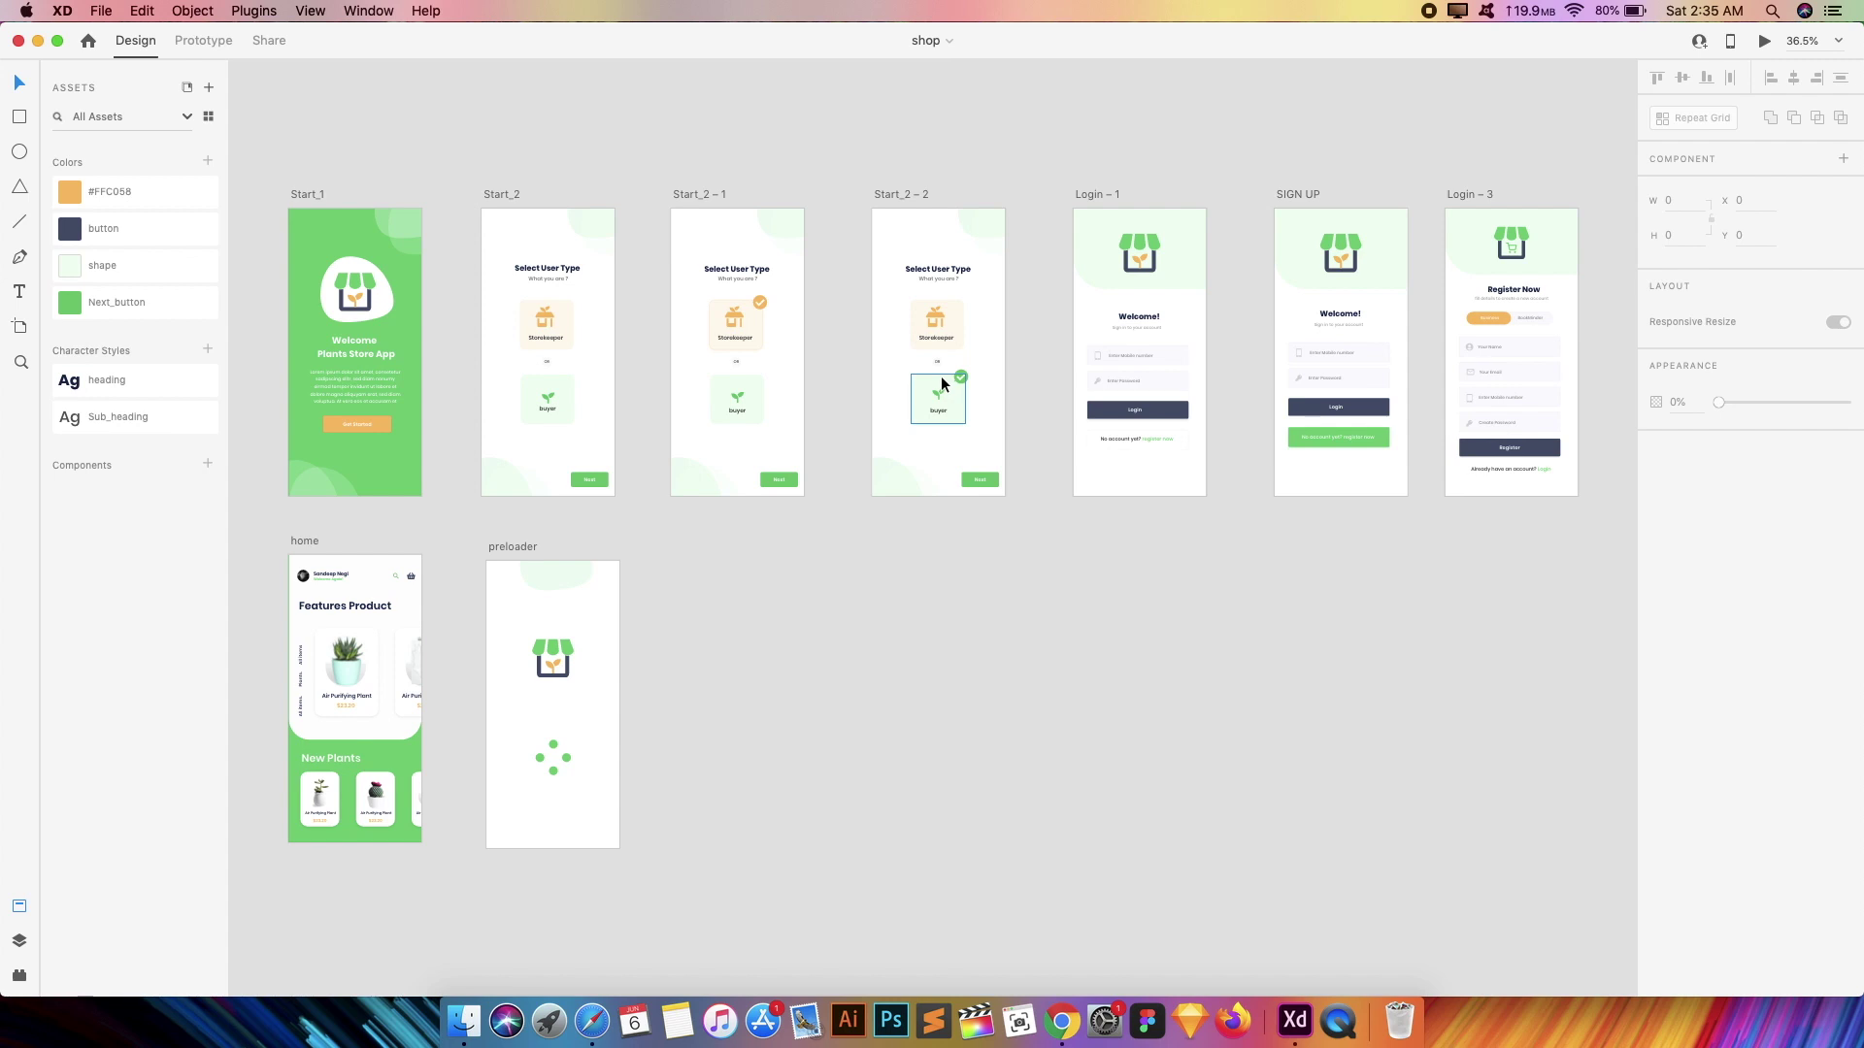
# - Move the white blob behind the store logo on the Start_1 artboard slightly upward
pyautogui.scroll(5, 638, 312)
pyautogui.scroll(-3, 638, 311)
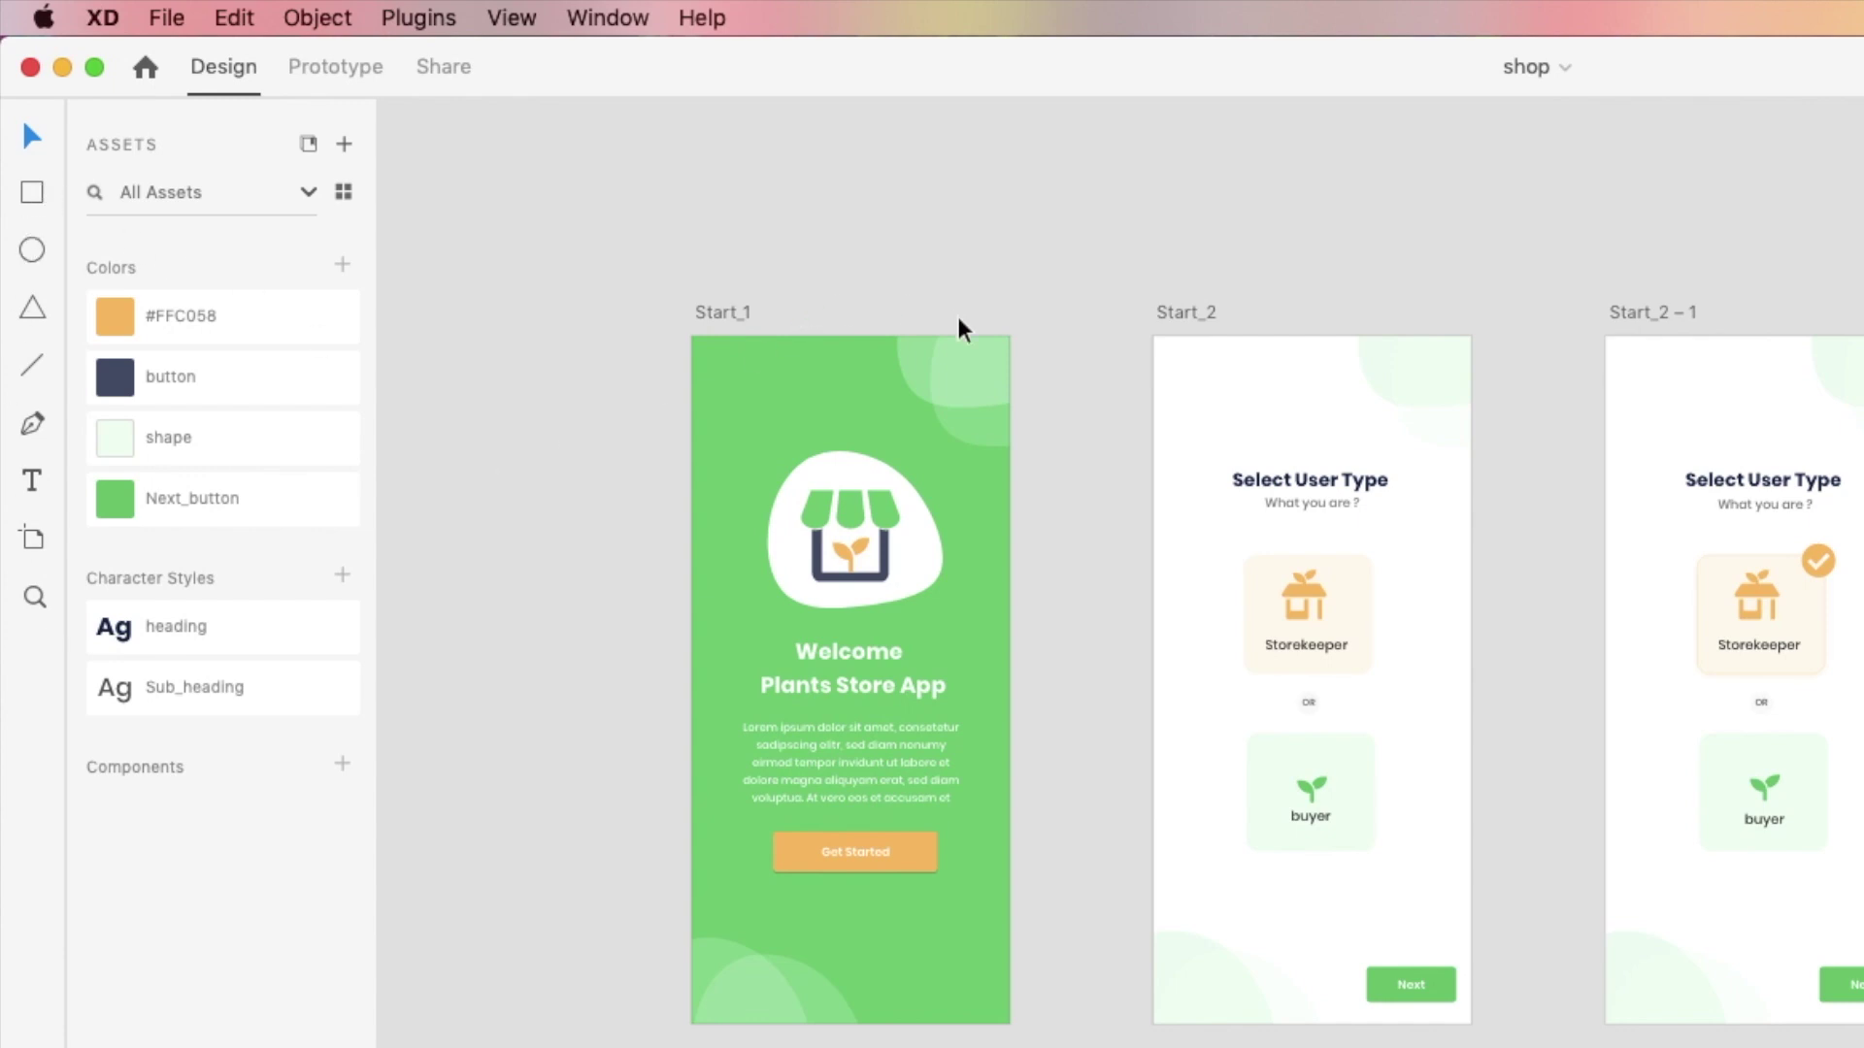
pyautogui.hscroll(-3, 957, 325)
pyautogui.scroll(3, 959, 328)
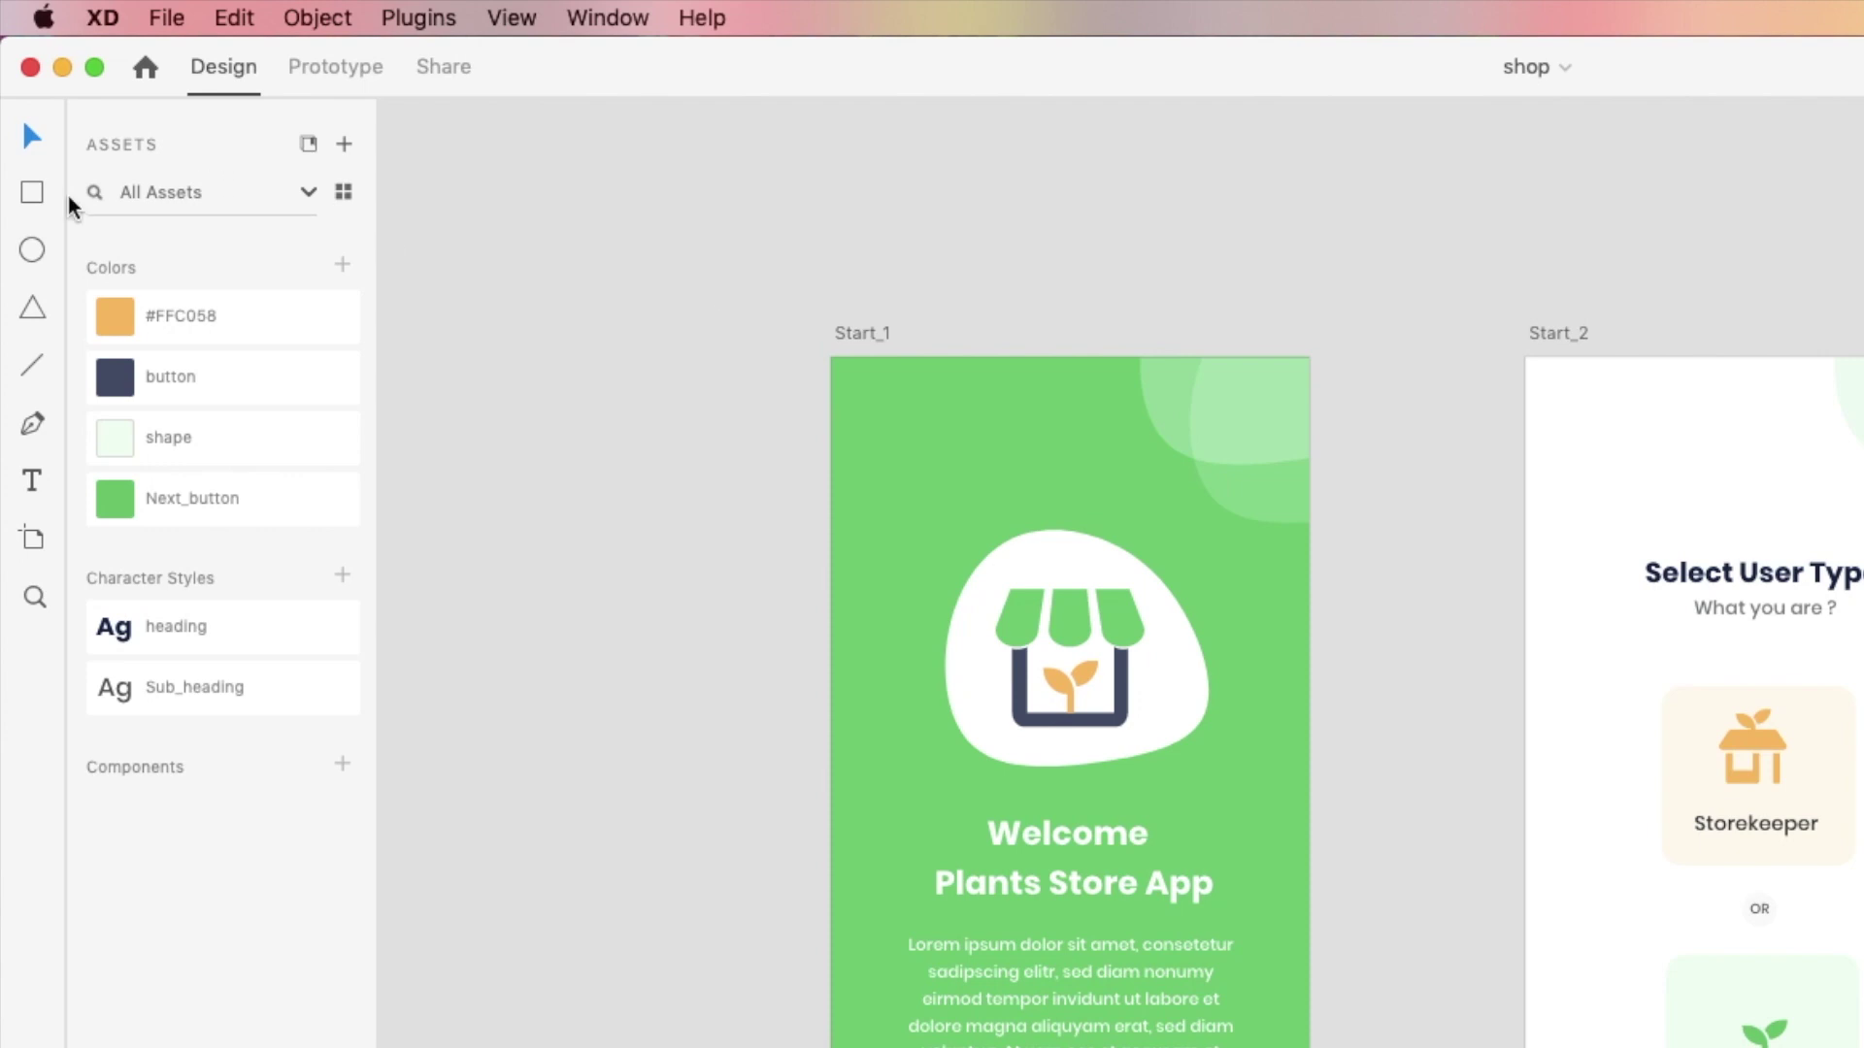
pyautogui.moveTo(1026, 560); pyautogui.dragTo(1013, 533)
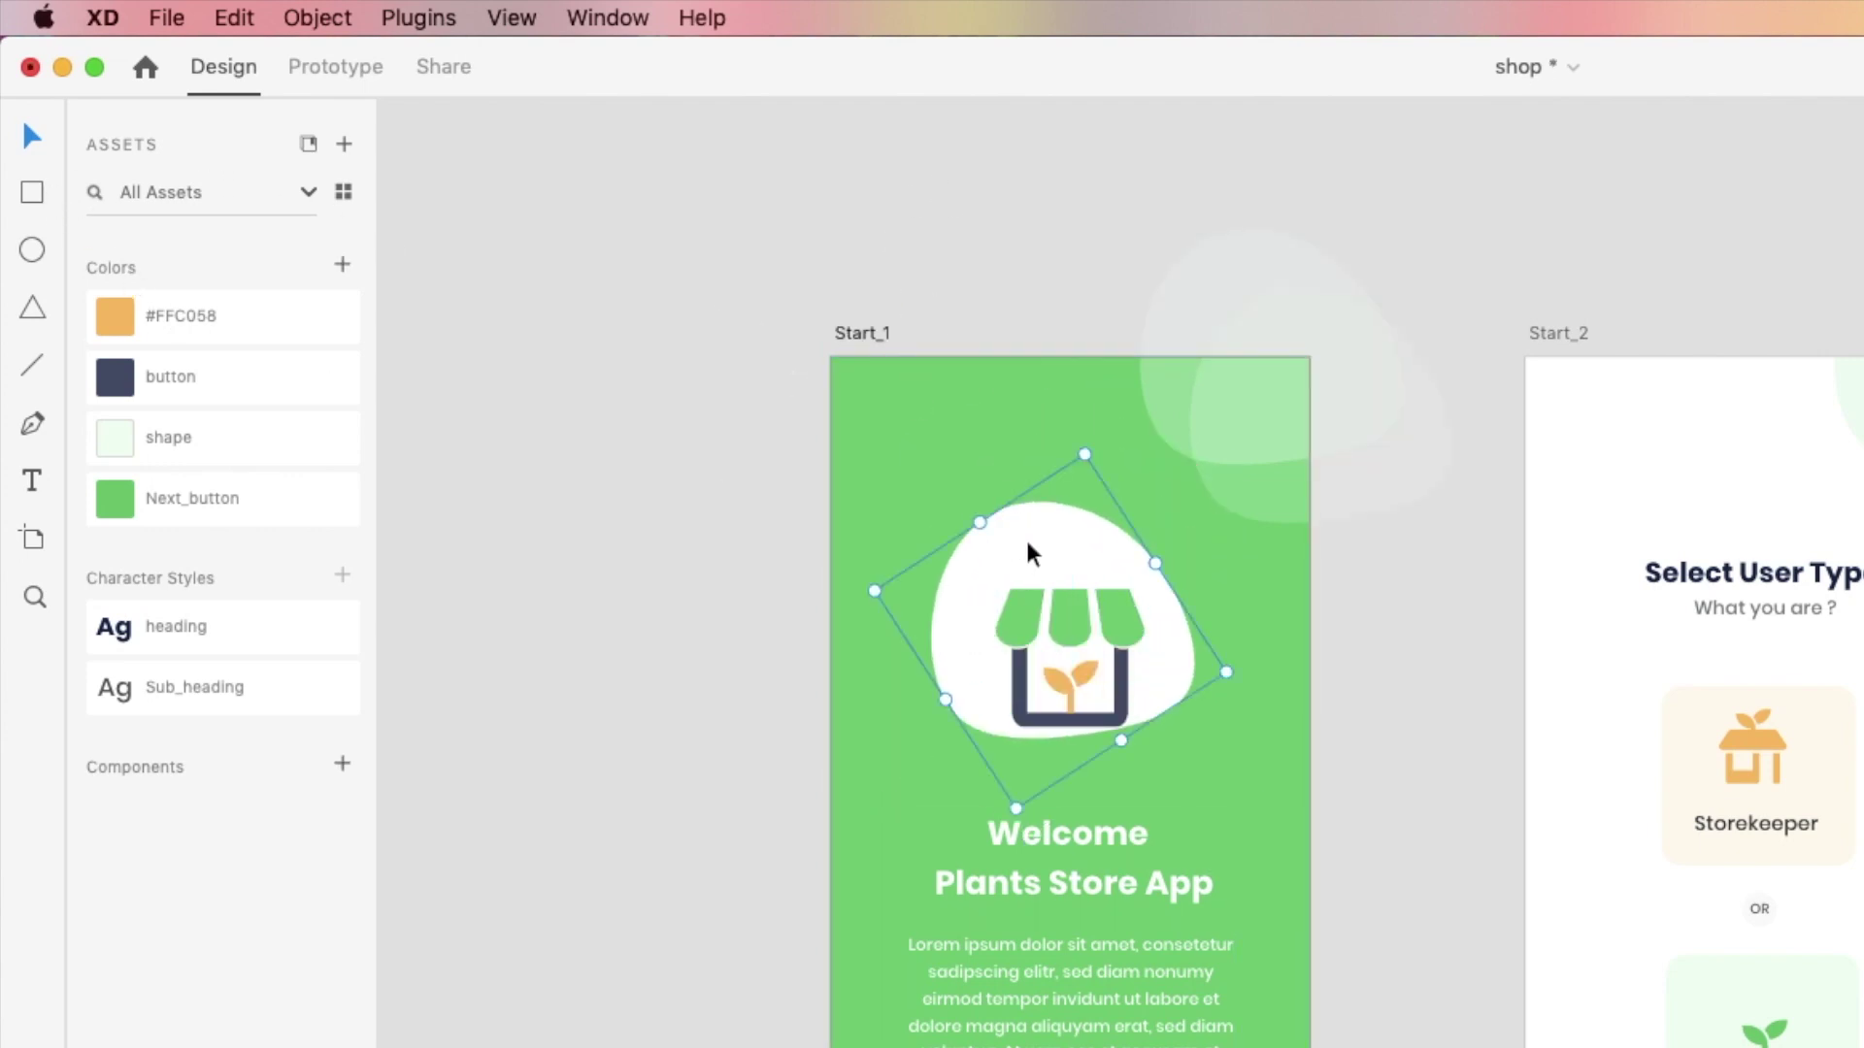
# - Draw a trial rectangle and a trial ellipse near the top of the Start_1 artboard, undoing each one
pyautogui.click(34, 187)
pyautogui.moveTo(820, 418); pyautogui.dragTo(1033, 555)
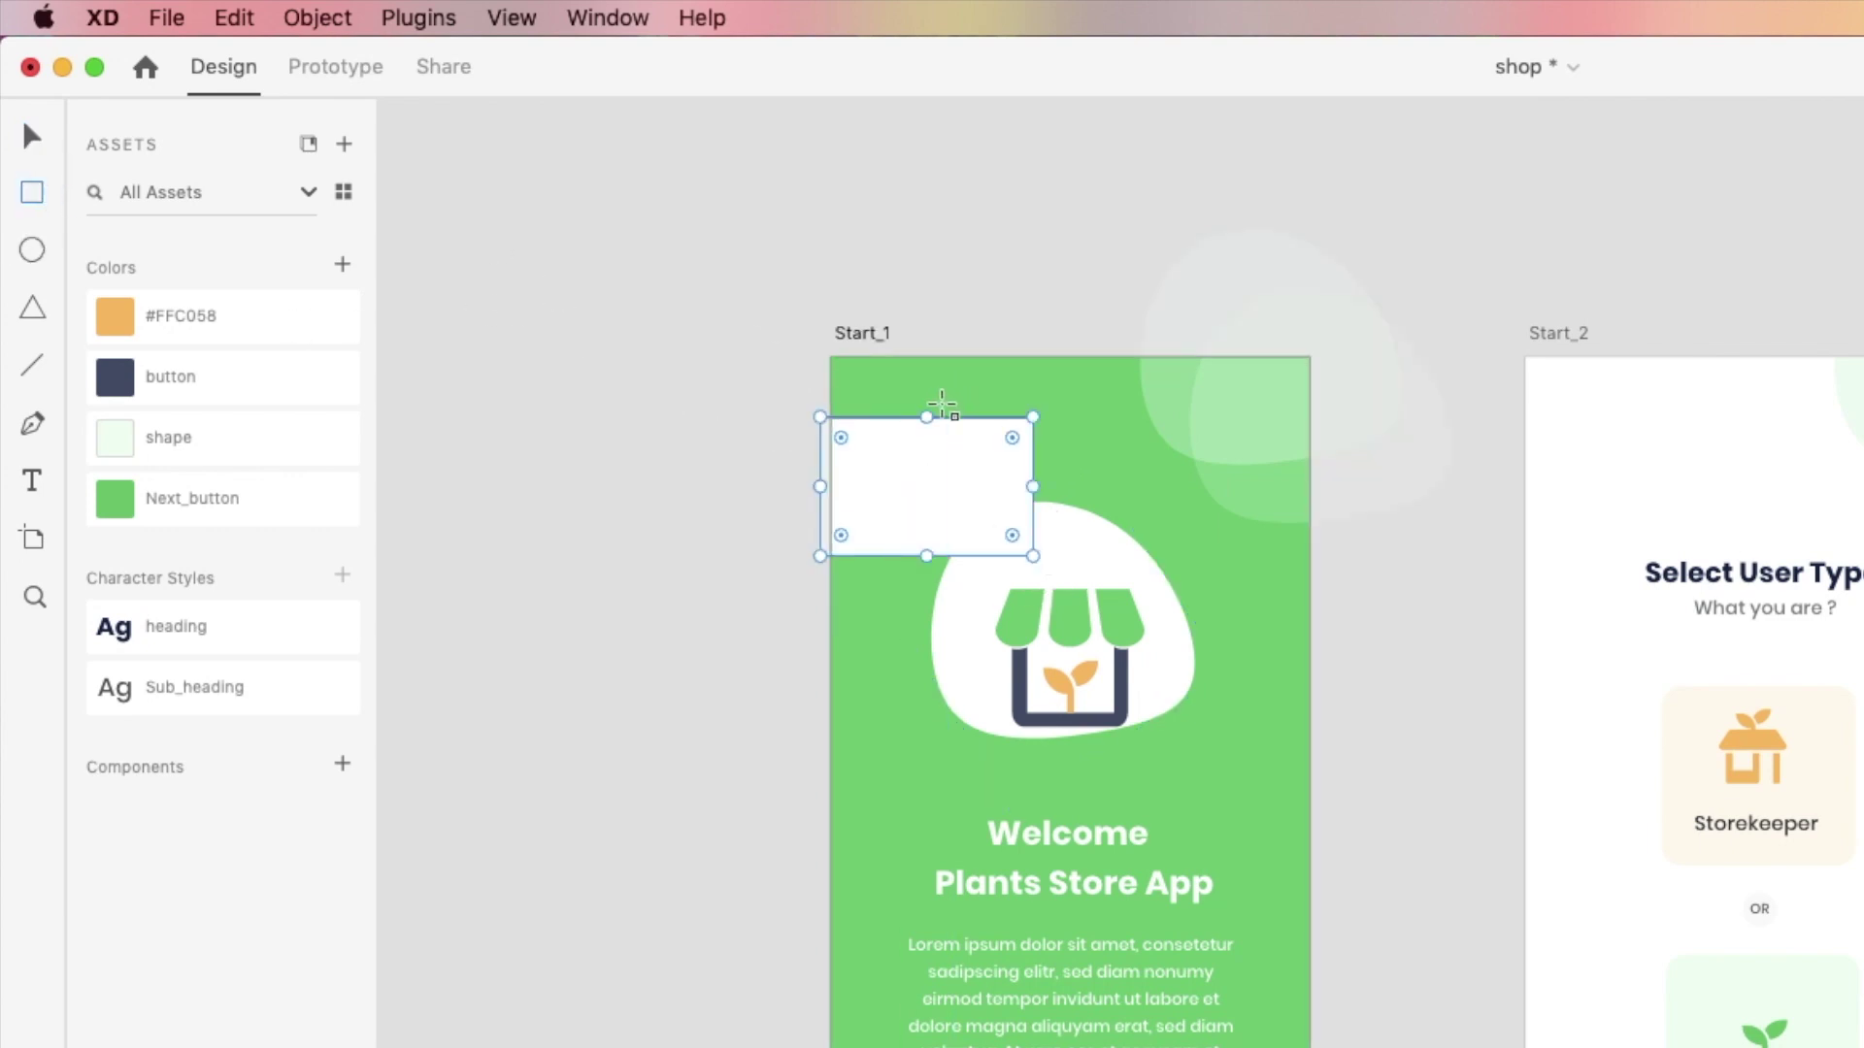
pyautogui.hotkey('ctrl', 'z')
pyautogui.click(32, 249)
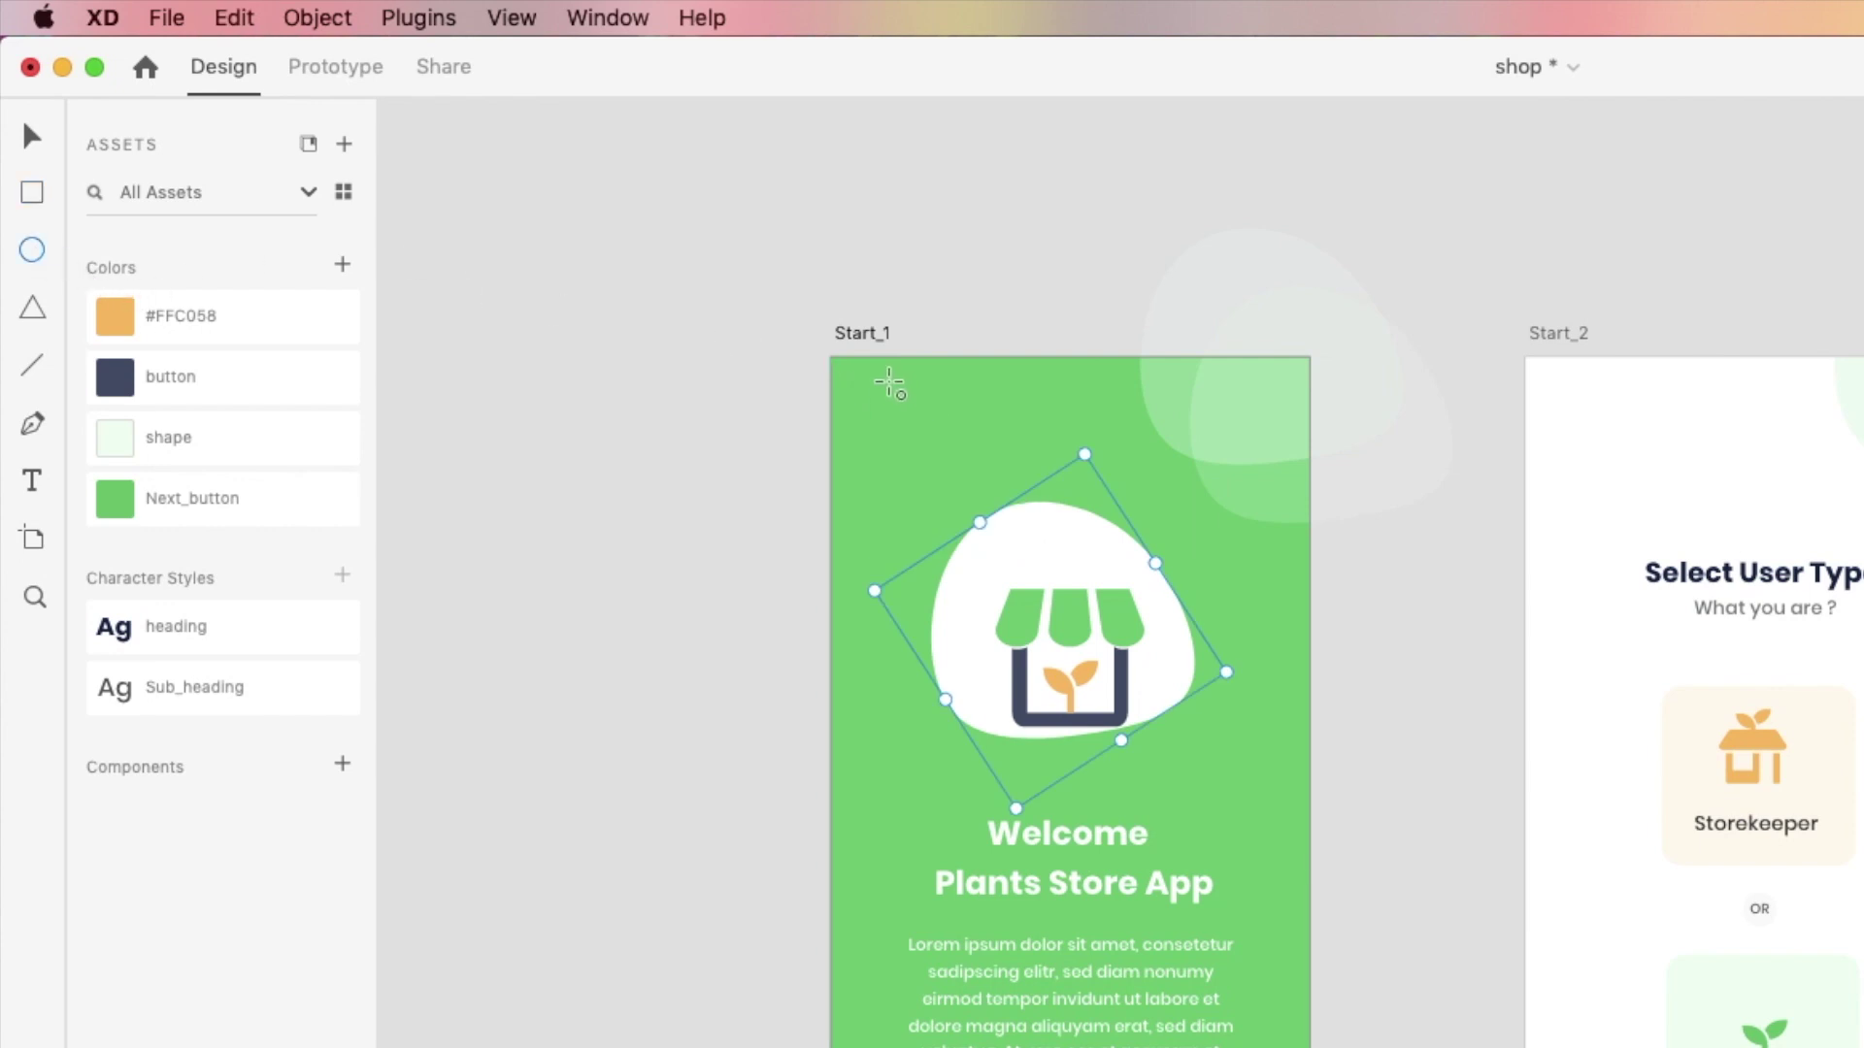
pyautogui.moveTo(887, 380); pyautogui.dragTo(1058, 553)
pyautogui.press('super+z')
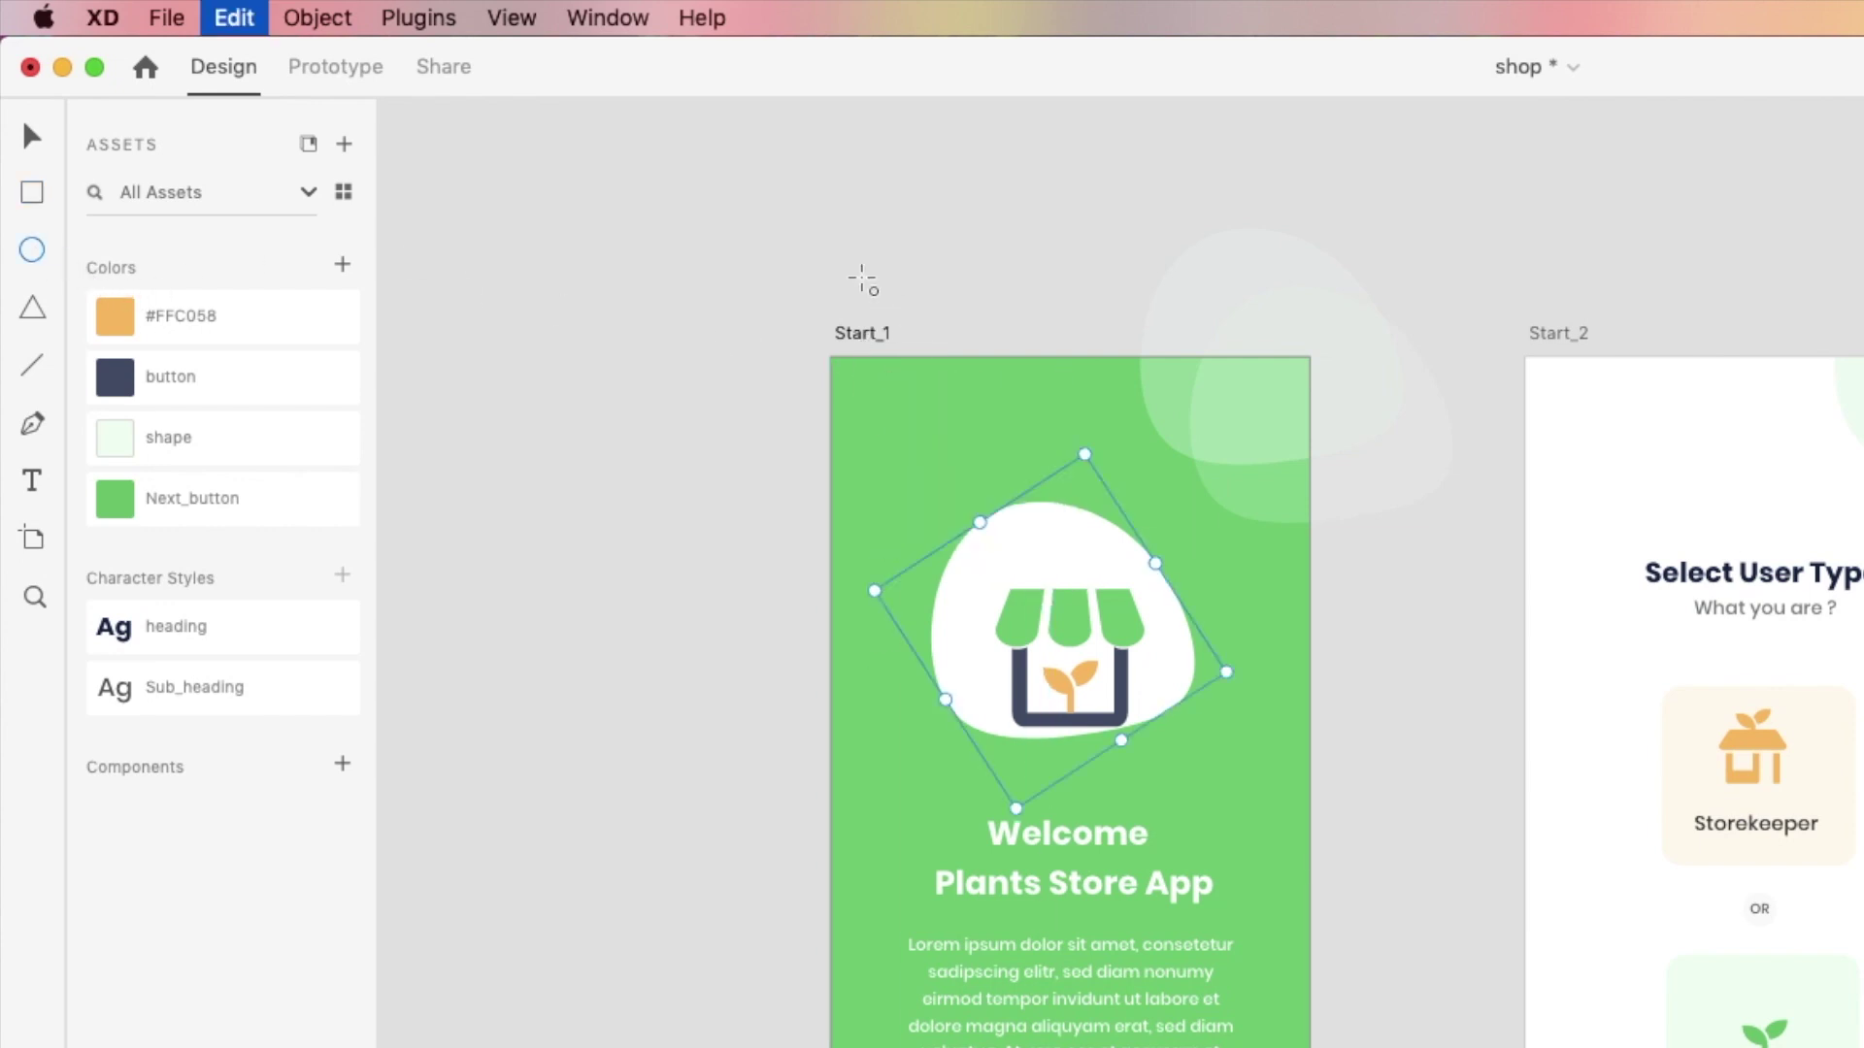
# - Draw a trial triangle and a trial straight line on the Start_1 artboard above the logo, undoing each one
pyautogui.click(33, 307)
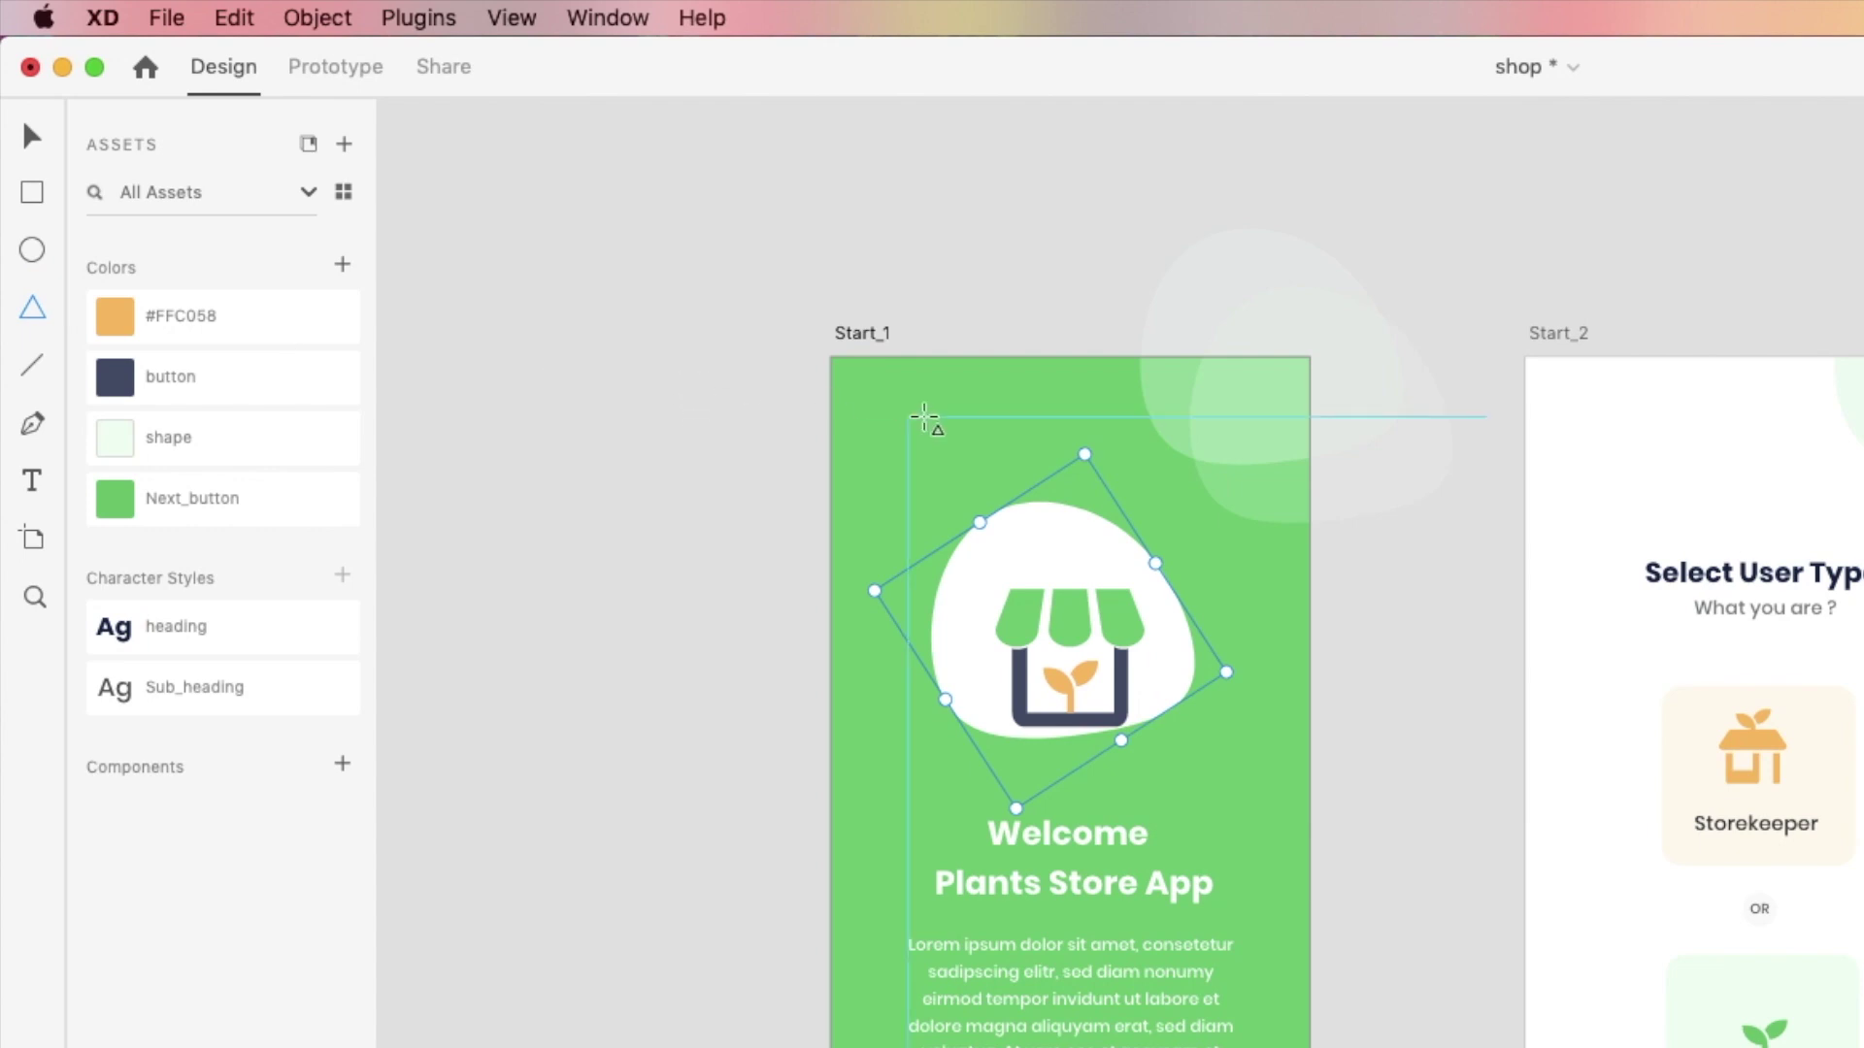
pyautogui.moveTo(911, 395); pyautogui.dragTo(1058, 599)
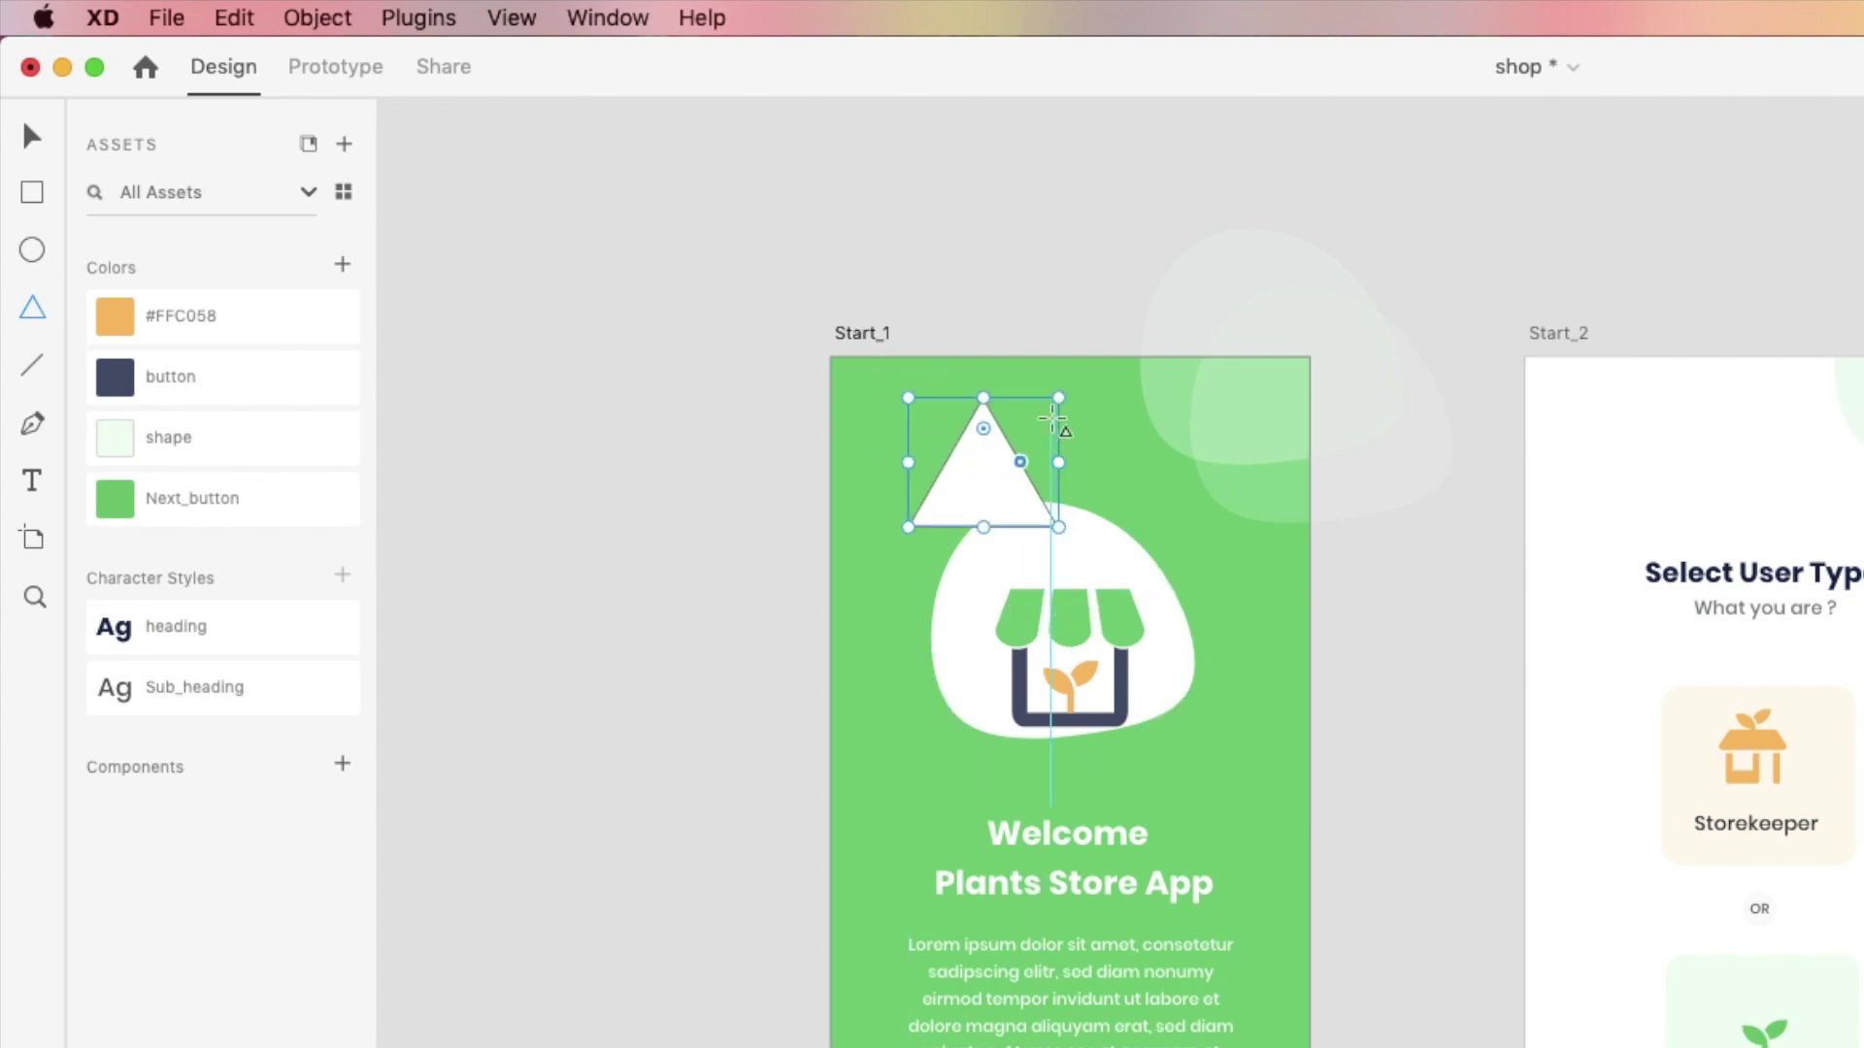
pyautogui.click(29, 137)
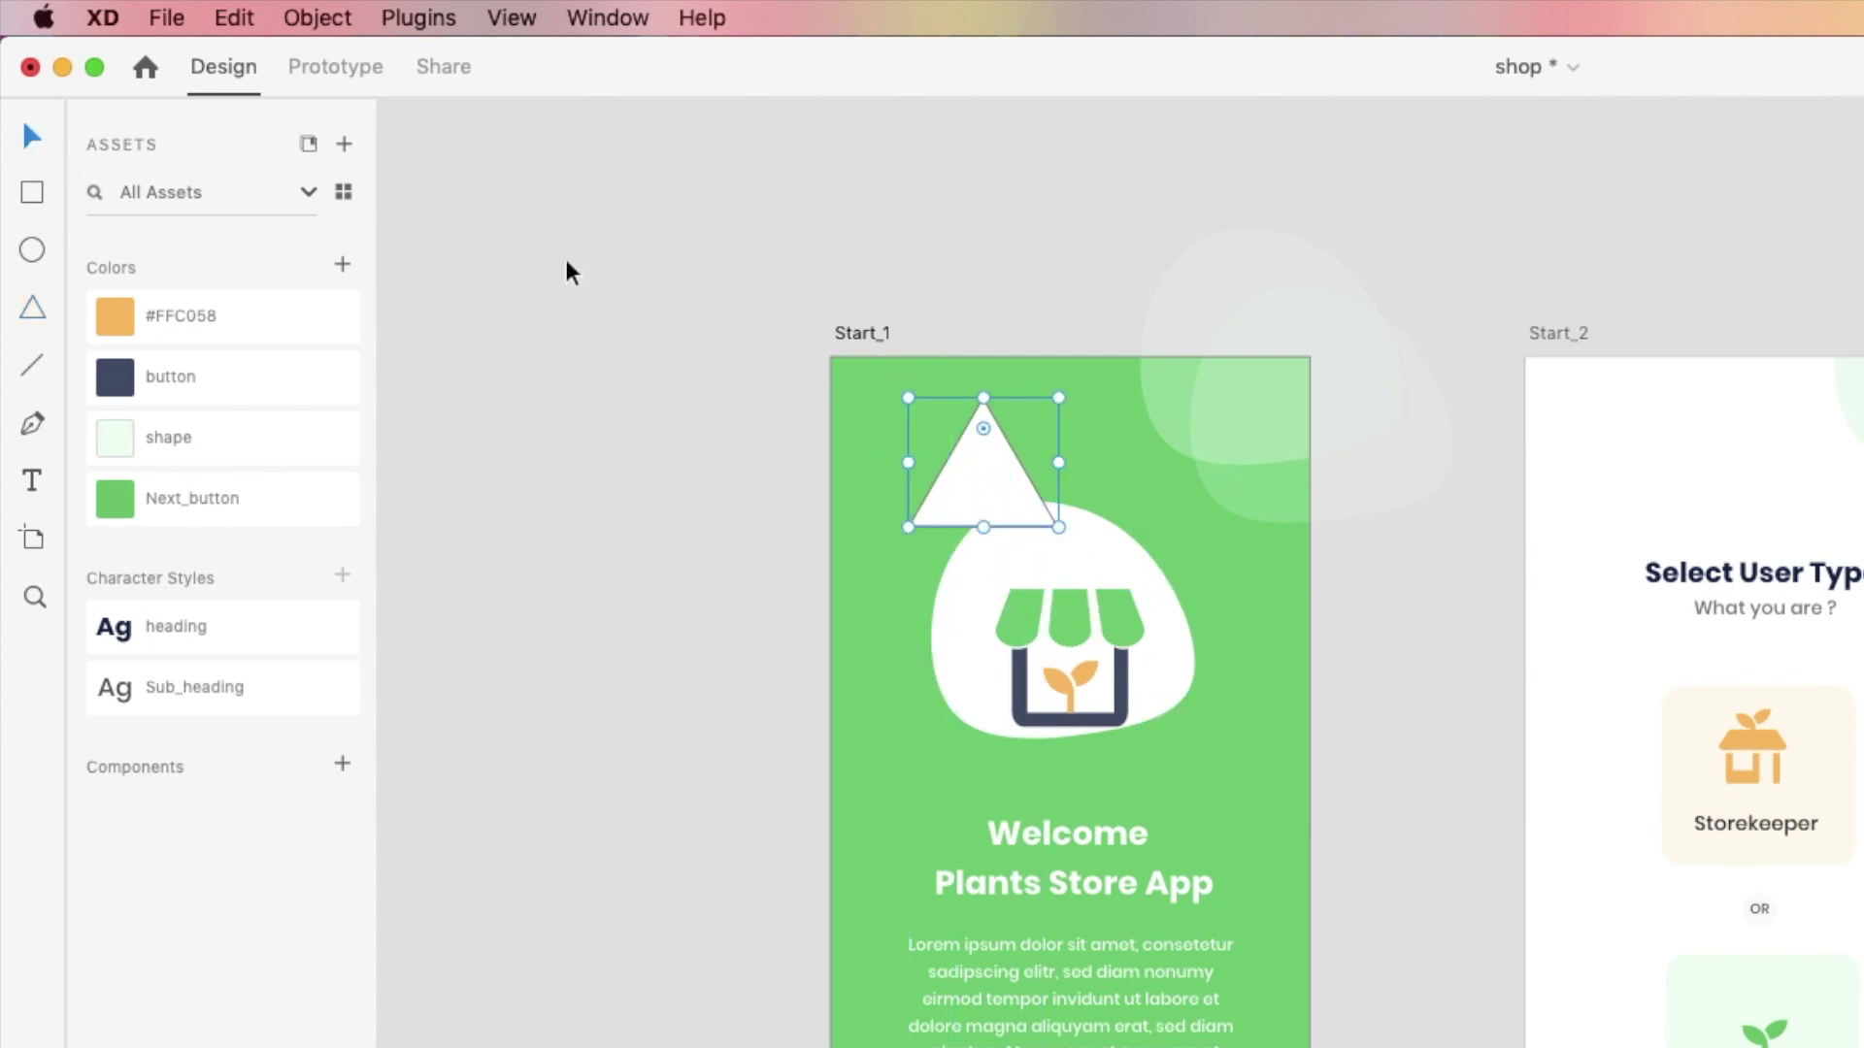
pyautogui.press('super+z')
pyautogui.click(33, 367)
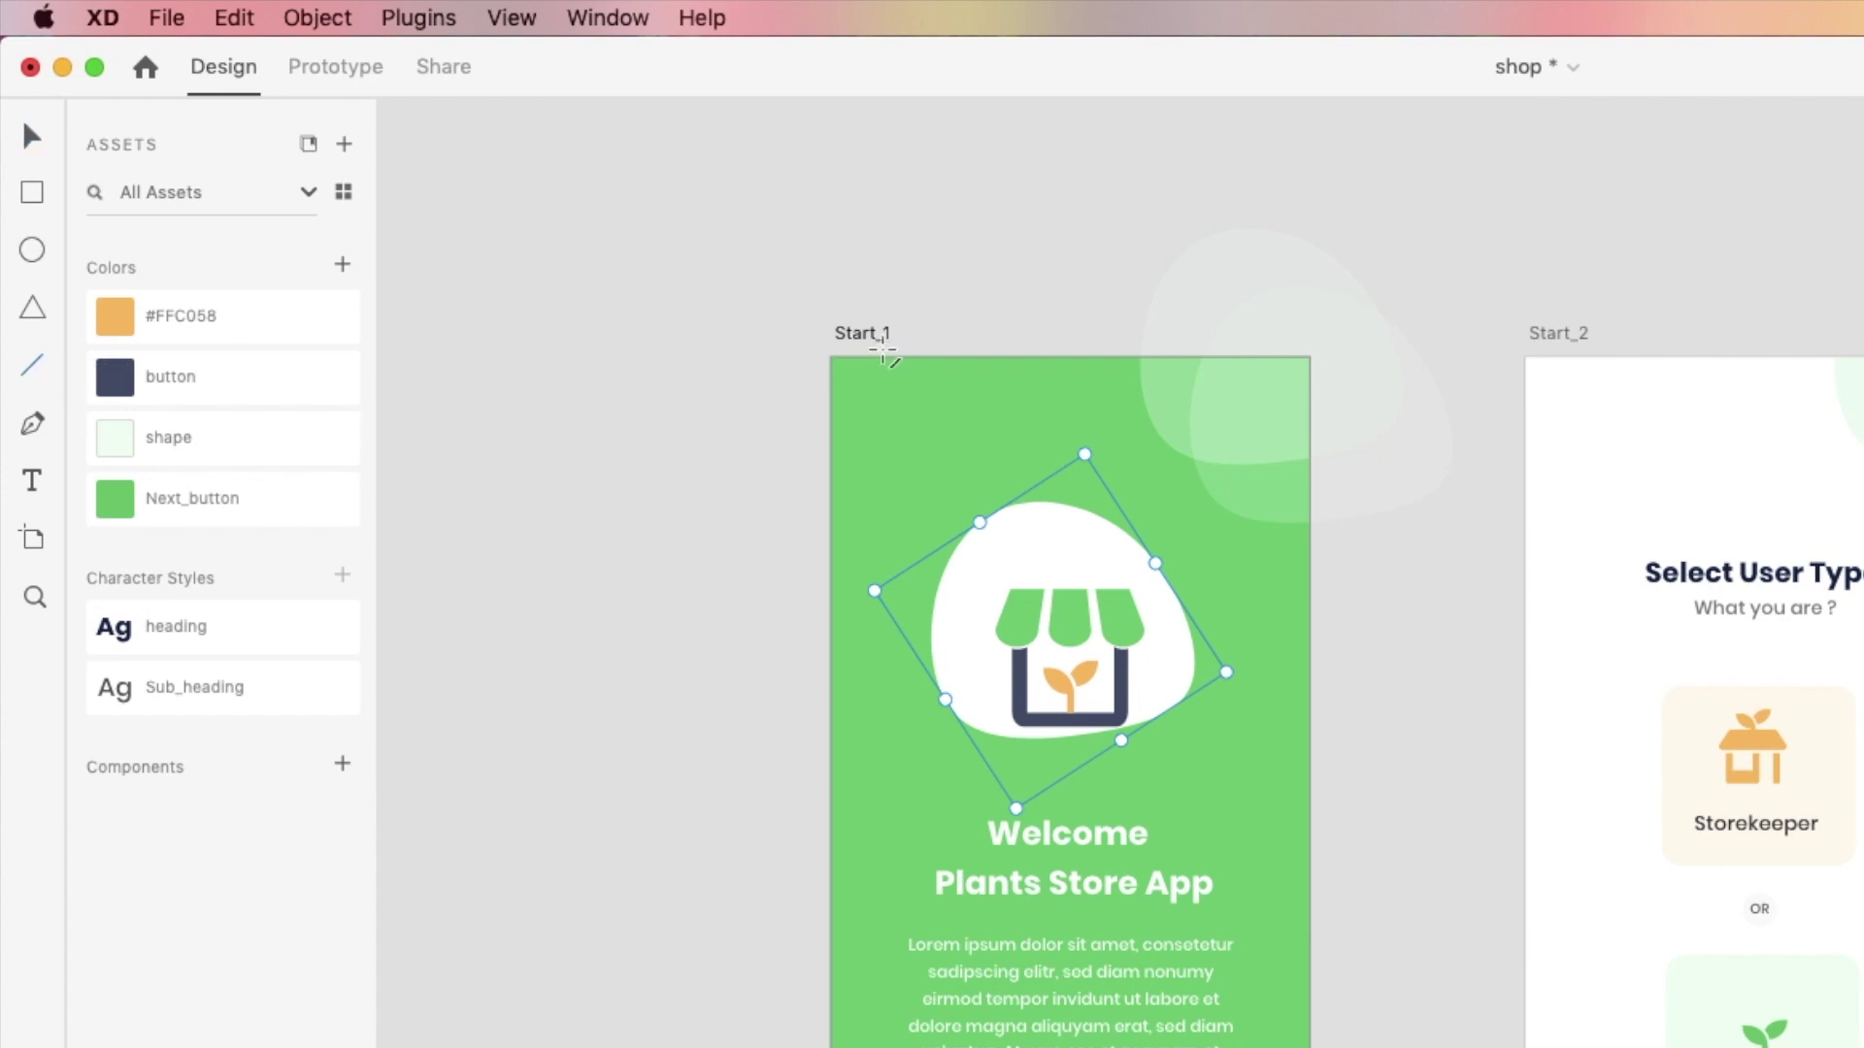
pyautogui.moveTo(890, 375); pyautogui.dragTo(929, 672)
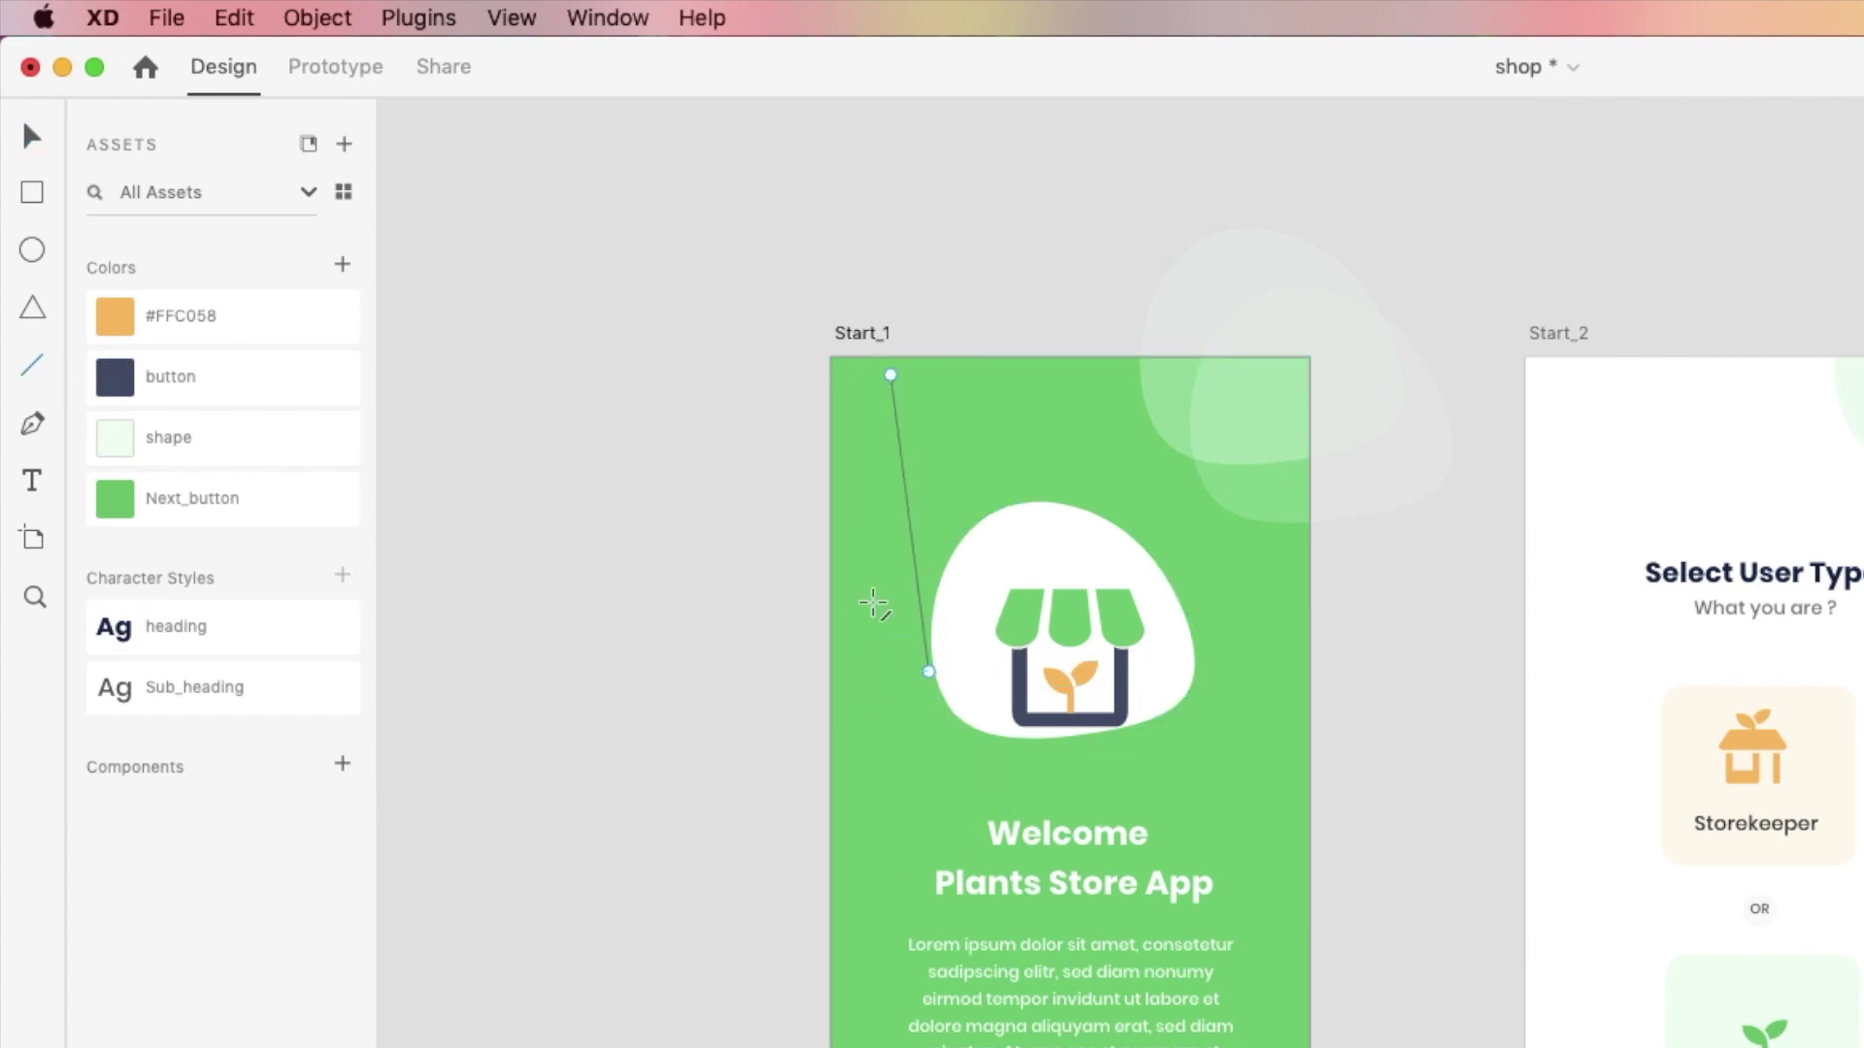
pyautogui.press('super+z')
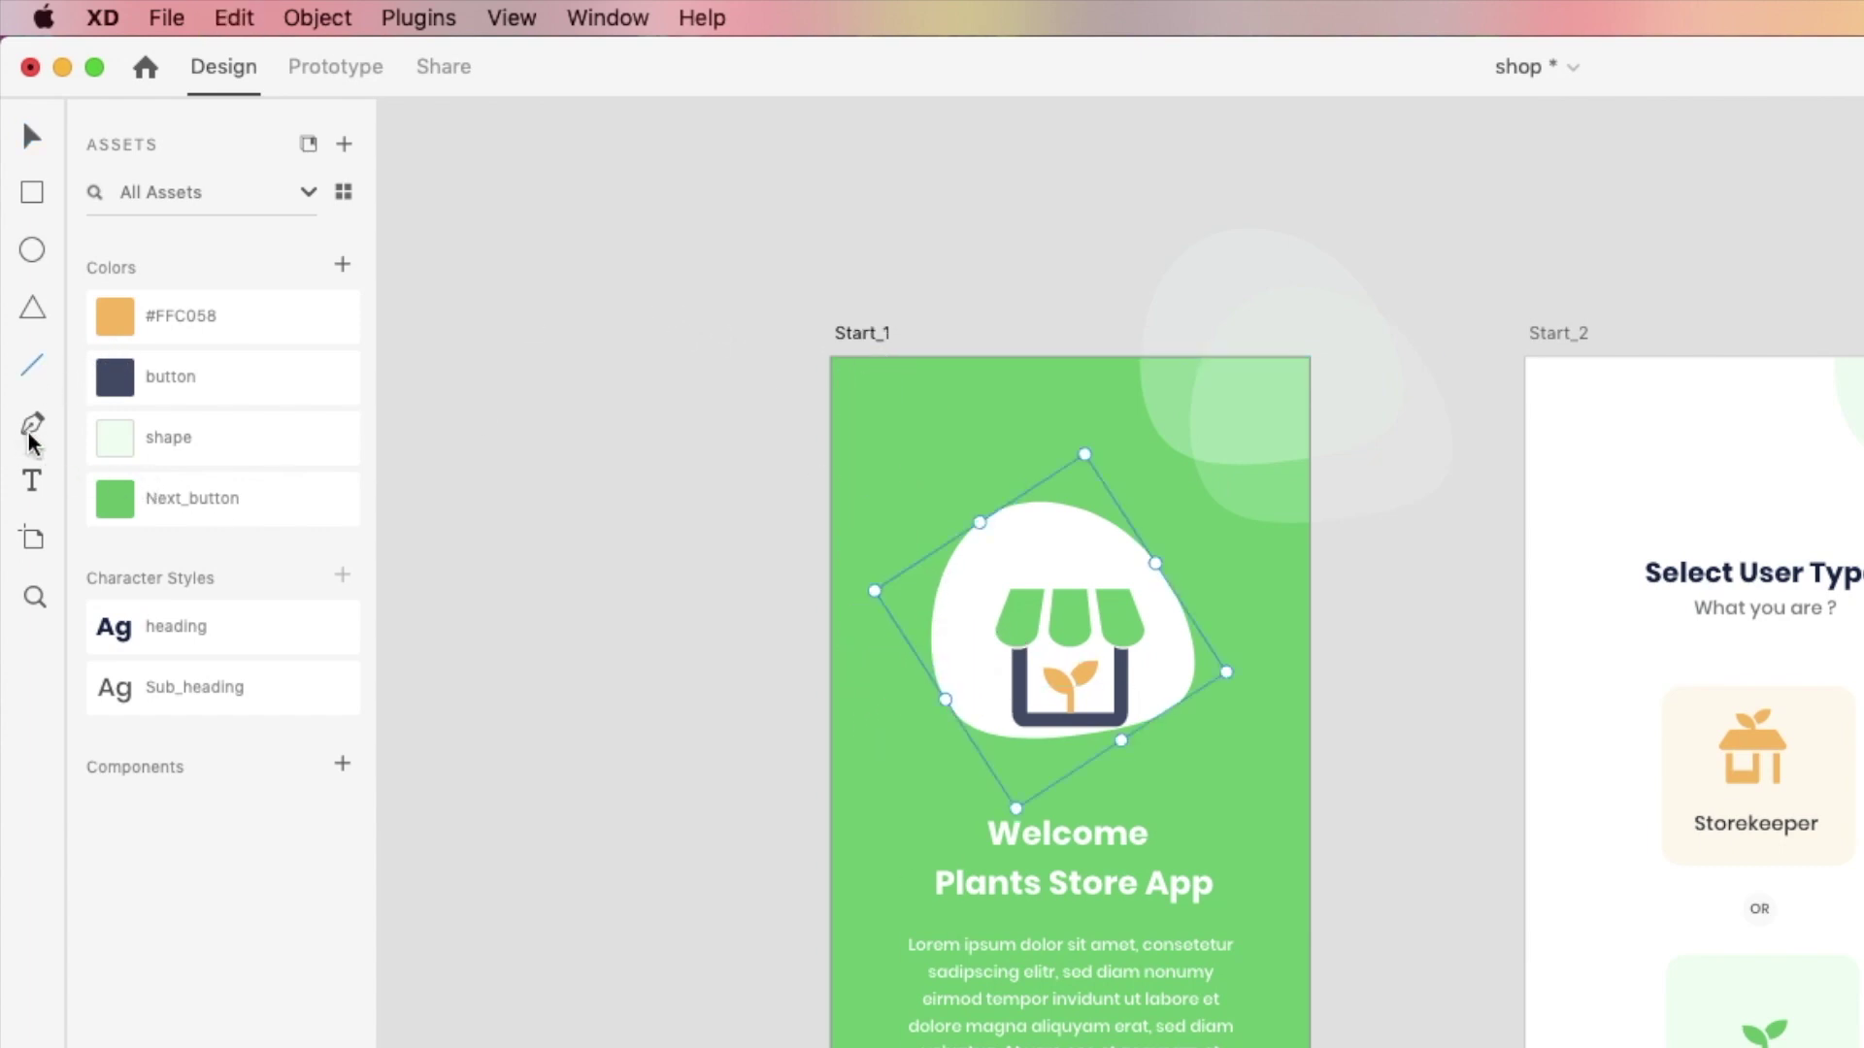
# - Draw a closed three-cornered path with a curved corner on Start_1 using the Pen tool, and undo it
pyautogui.click(33, 424)
pyautogui.click(890, 425)
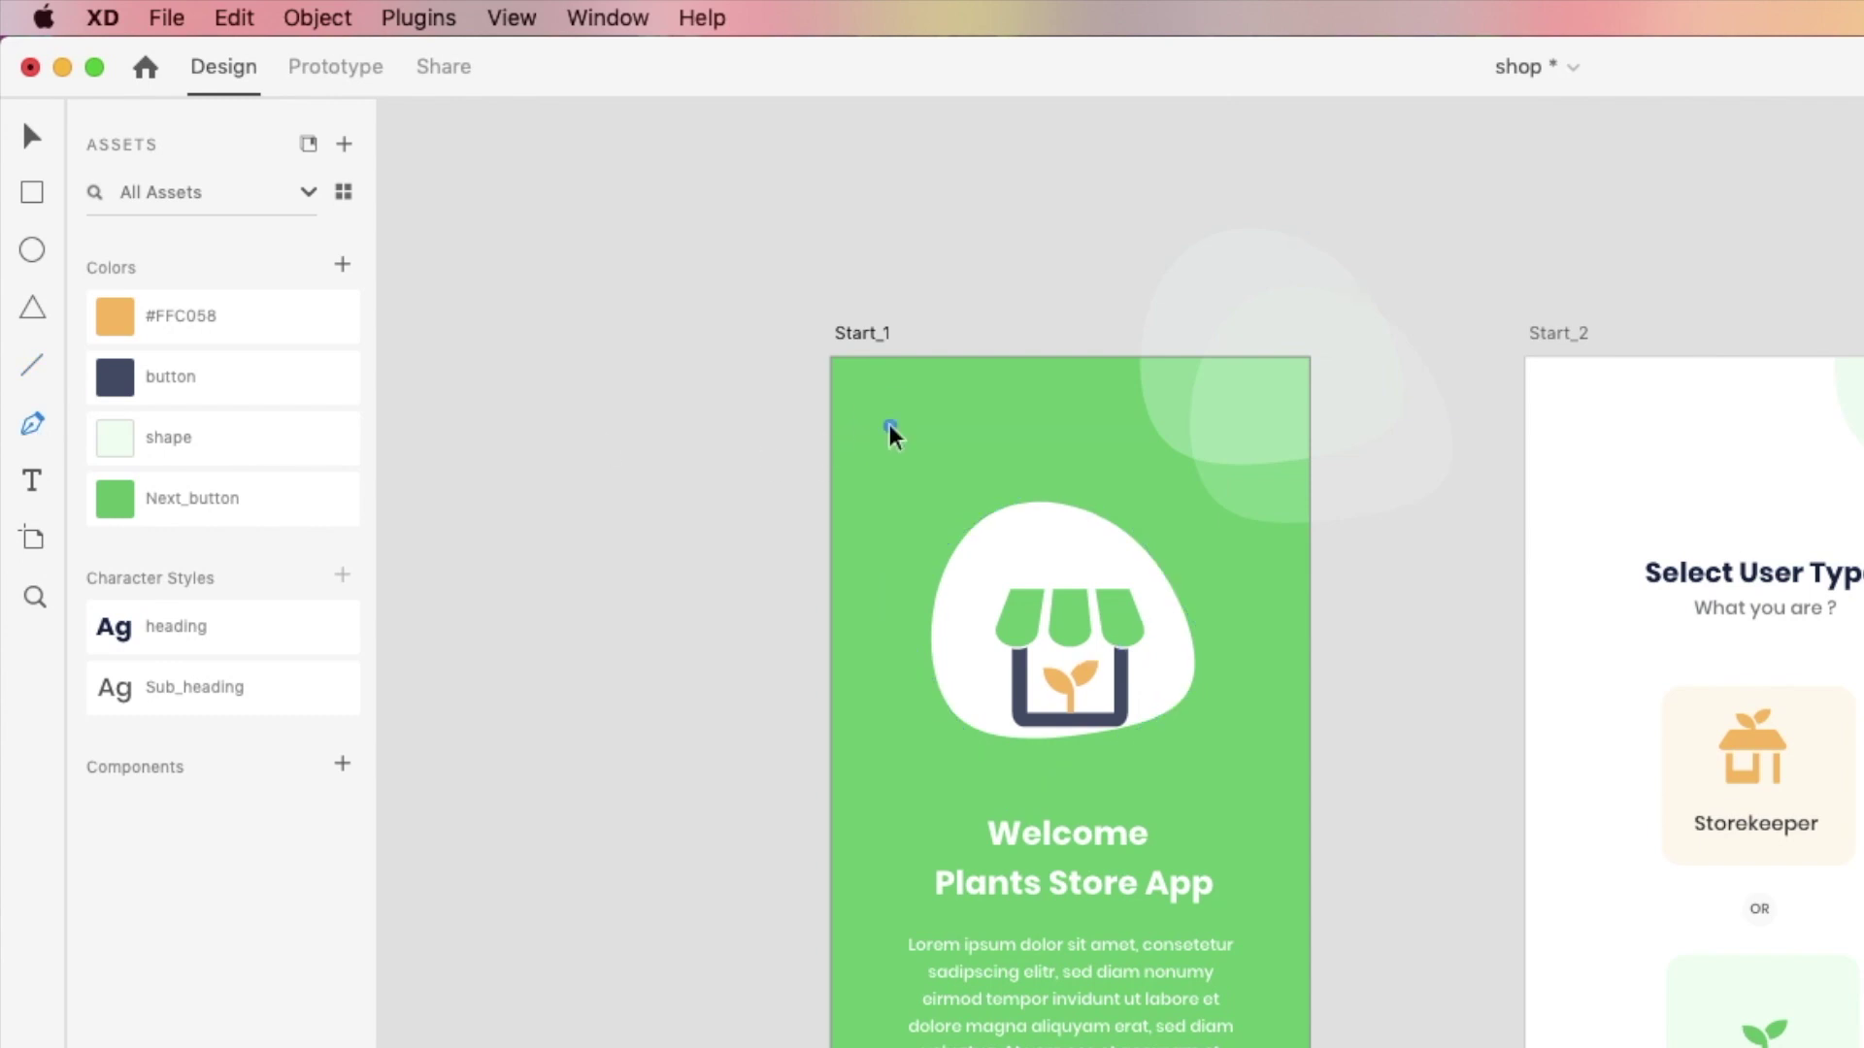
pyautogui.click(1038, 401)
pyautogui.moveTo(878, 547); pyautogui.dragTo(839, 583)
pyautogui.click(883, 427)
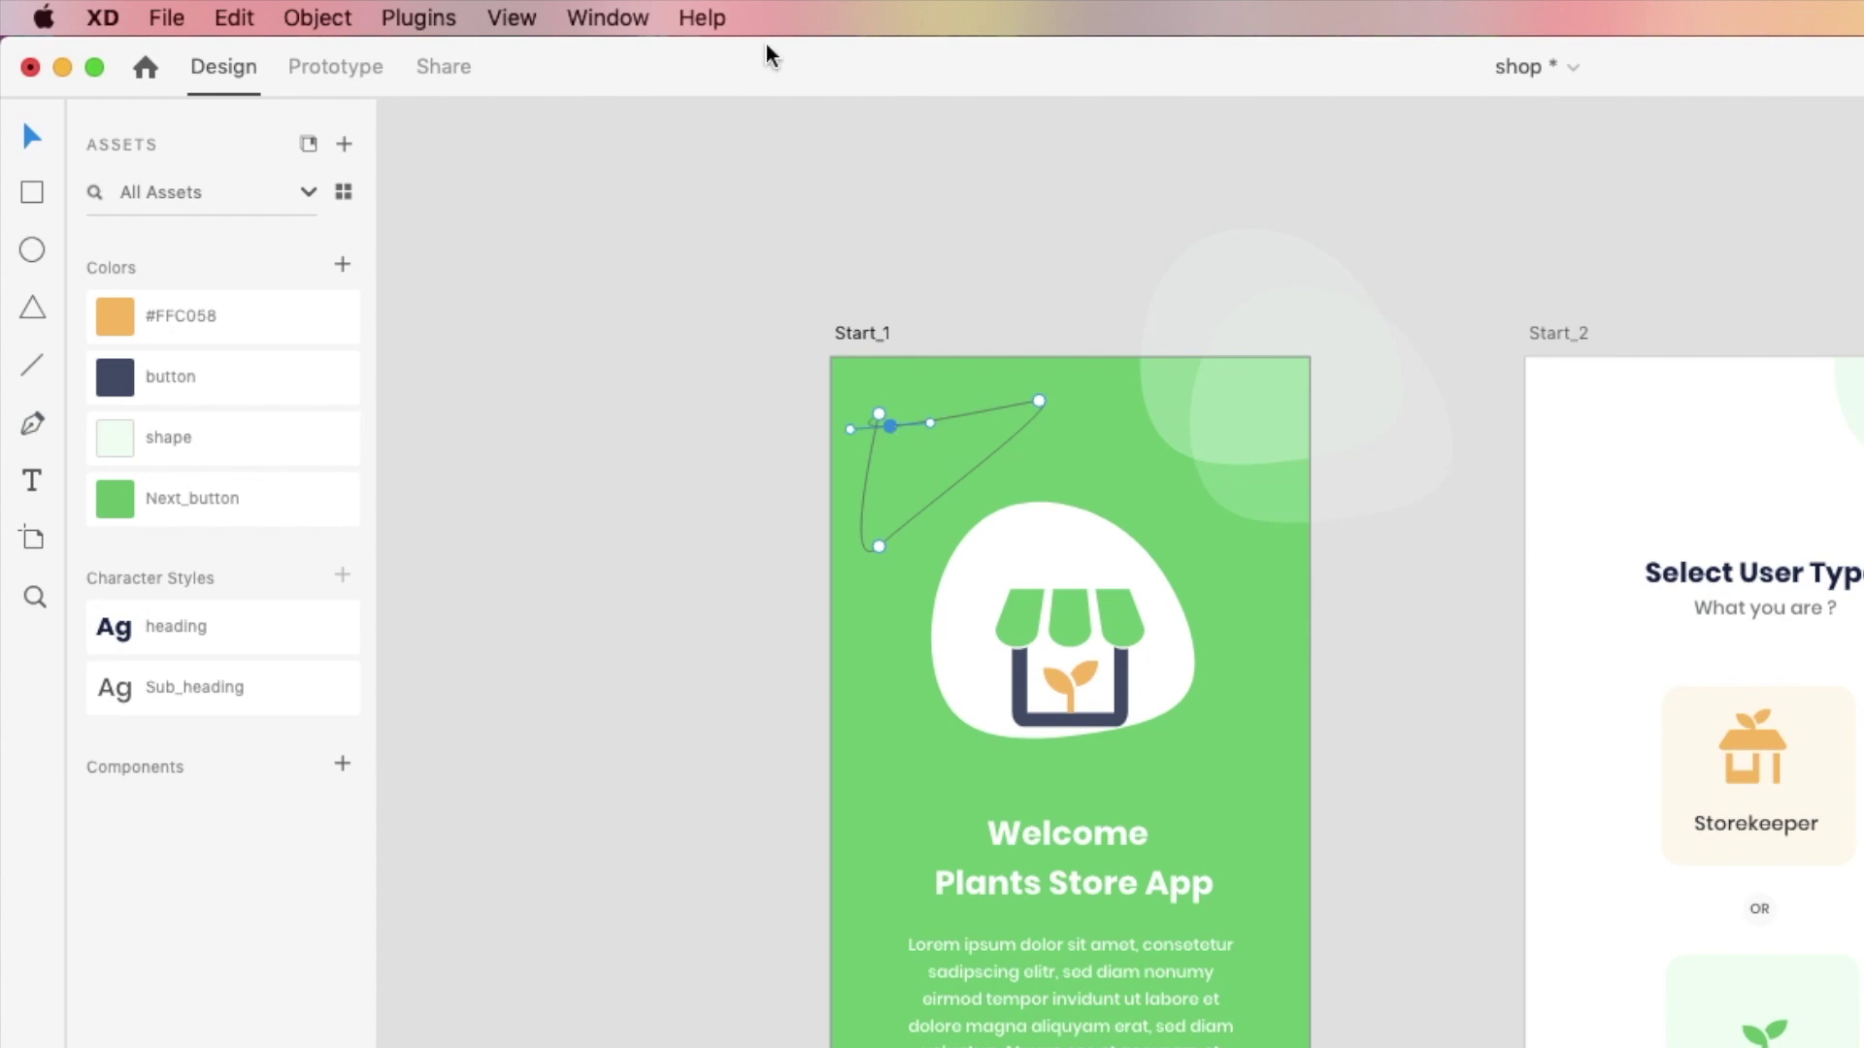
pyautogui.press('super+z')
pyautogui.press('super+z')
pyautogui.press('super+z')
pyautogui.press('super+z')
pyautogui.press('super+z')
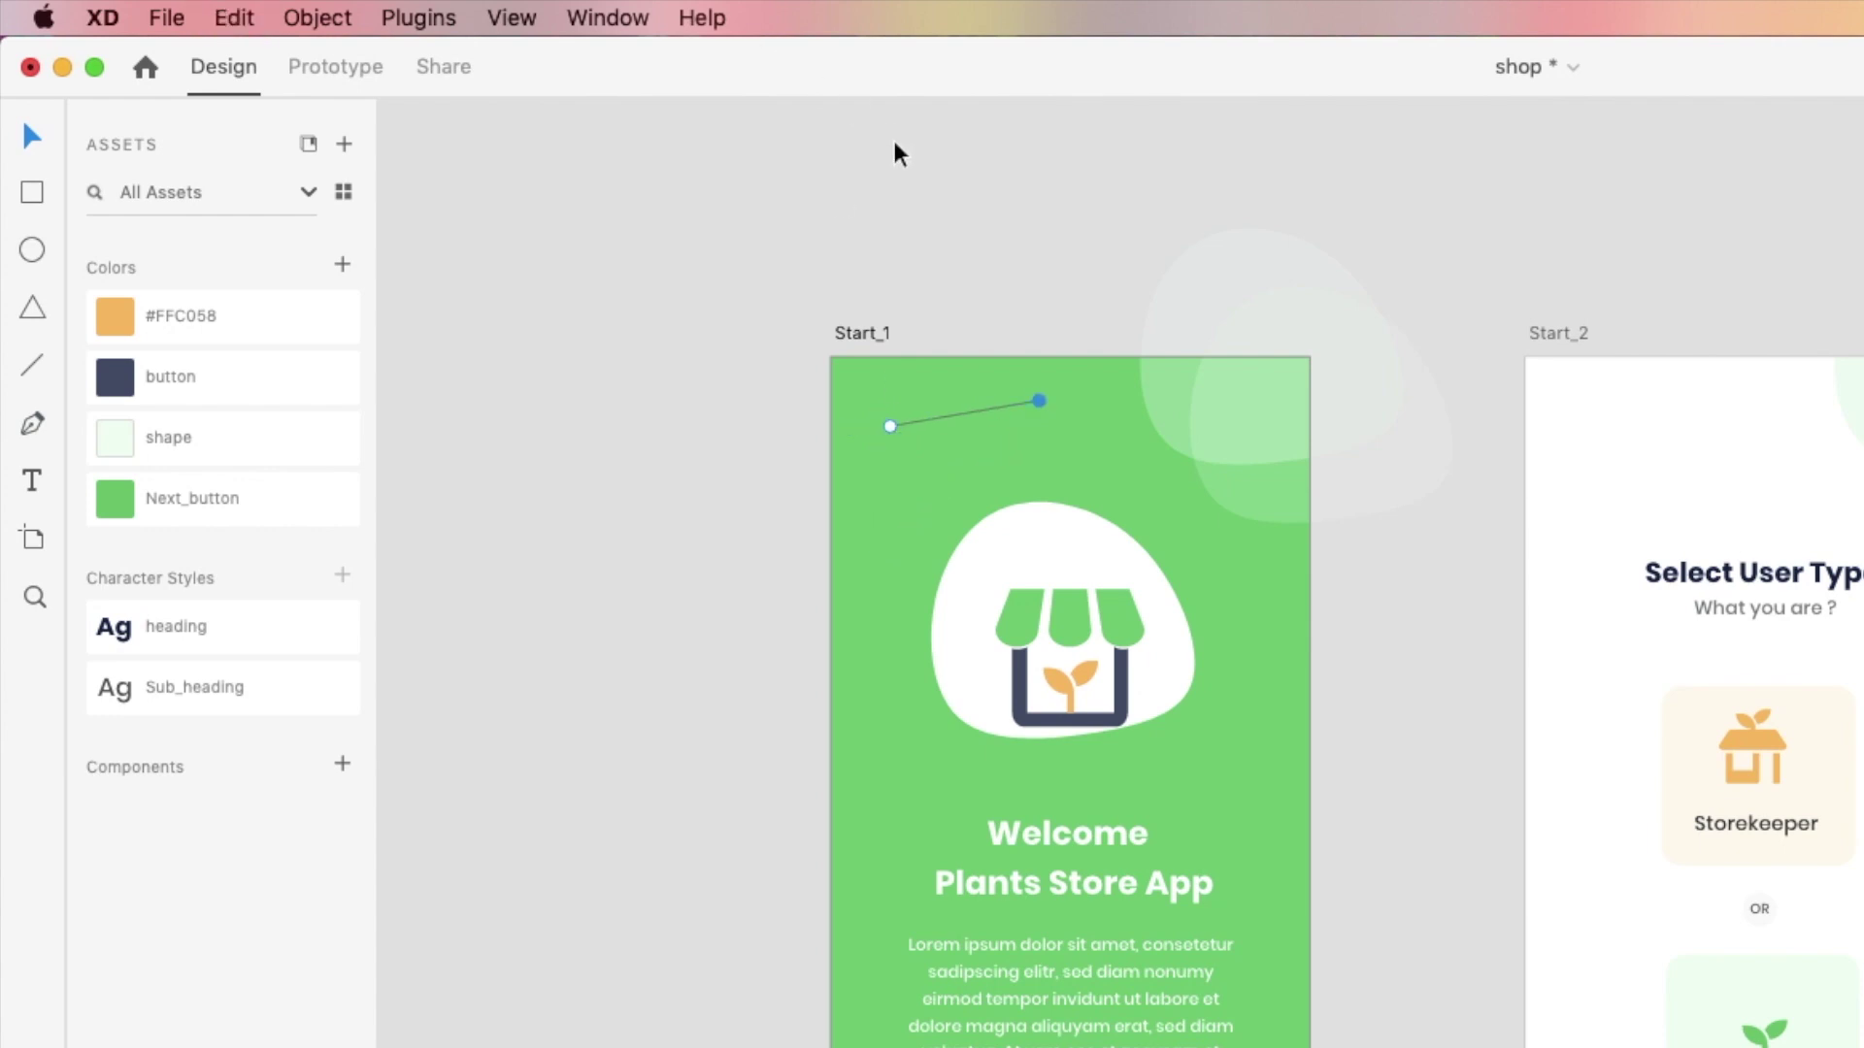
# - Add the point text "Scads" on the Start_1 artboard above the logo blob
pyautogui.click(32, 481)
pyautogui.click(896, 447)
pyautogui.write('Seeds')
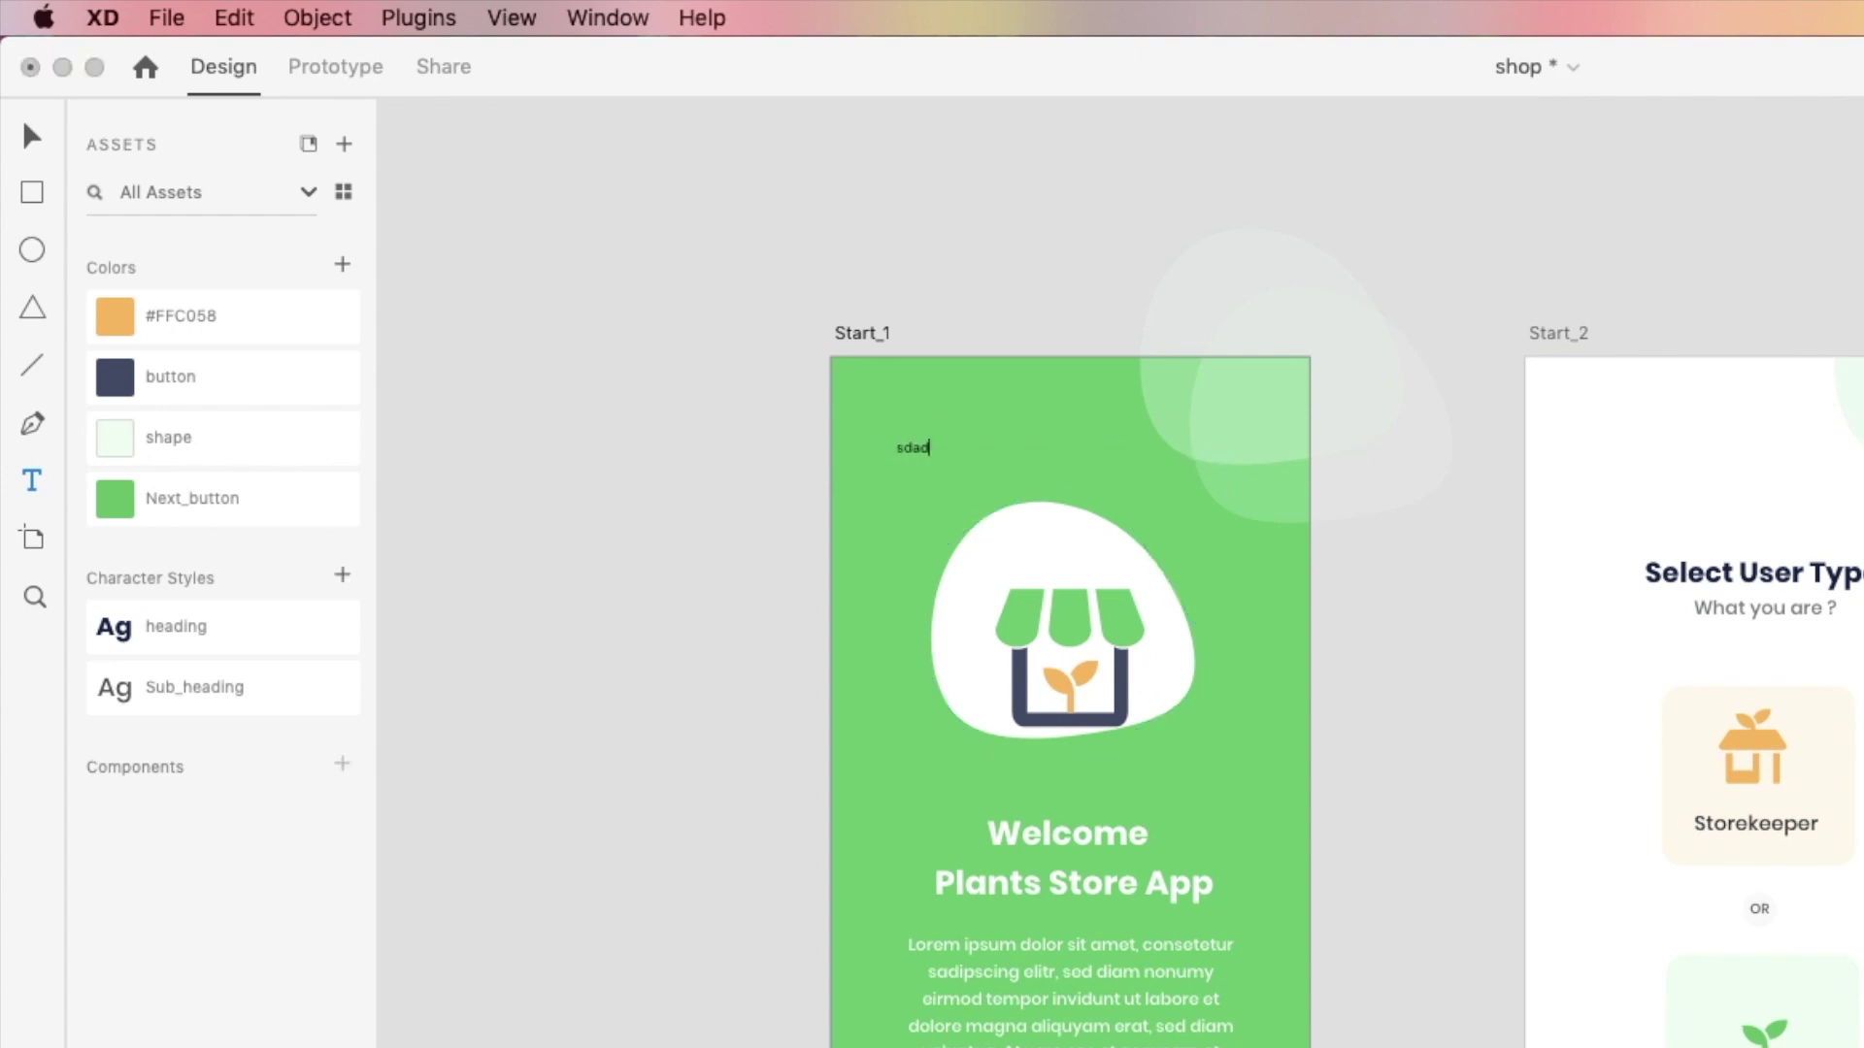
pyautogui.press('Escape')
pyautogui.click(676, 374)
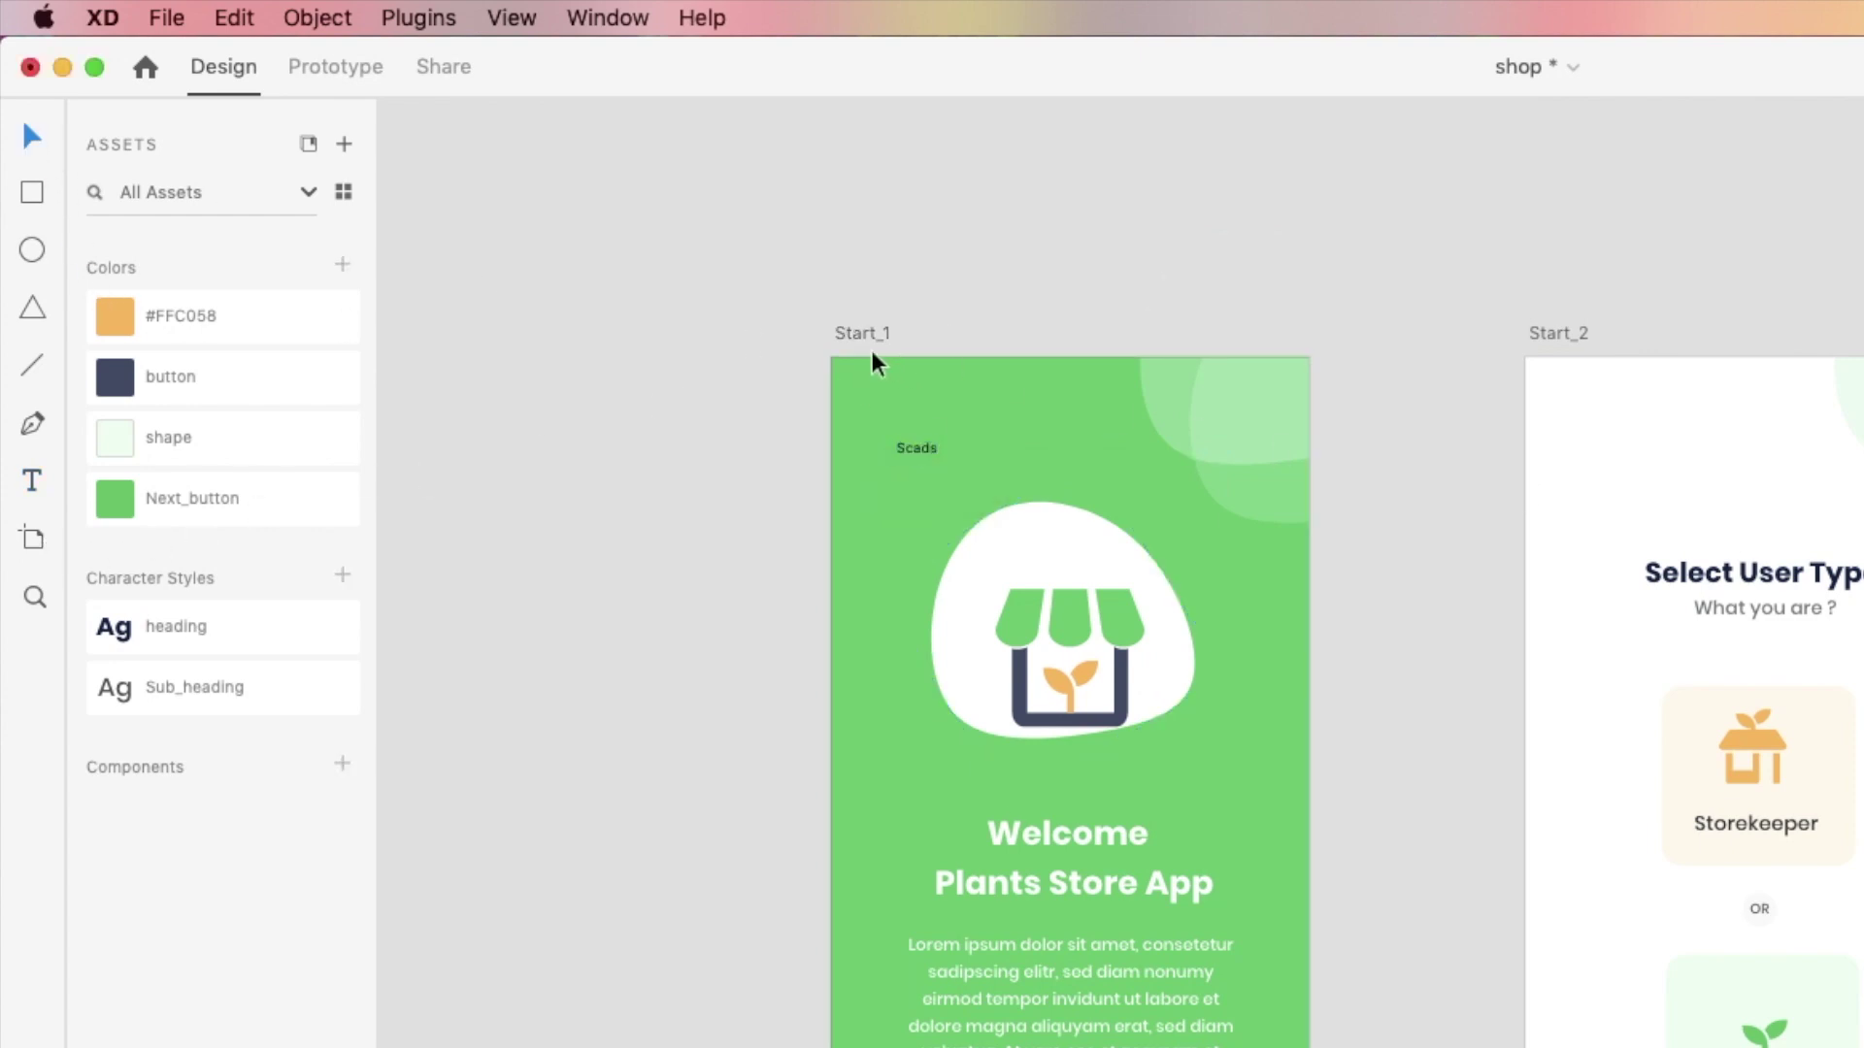
# - Delete the "Scads" text from the Start_1 artboard and undo the deletion
pyautogui.doubleClick(916, 444)
pyautogui.press('BackSpace')
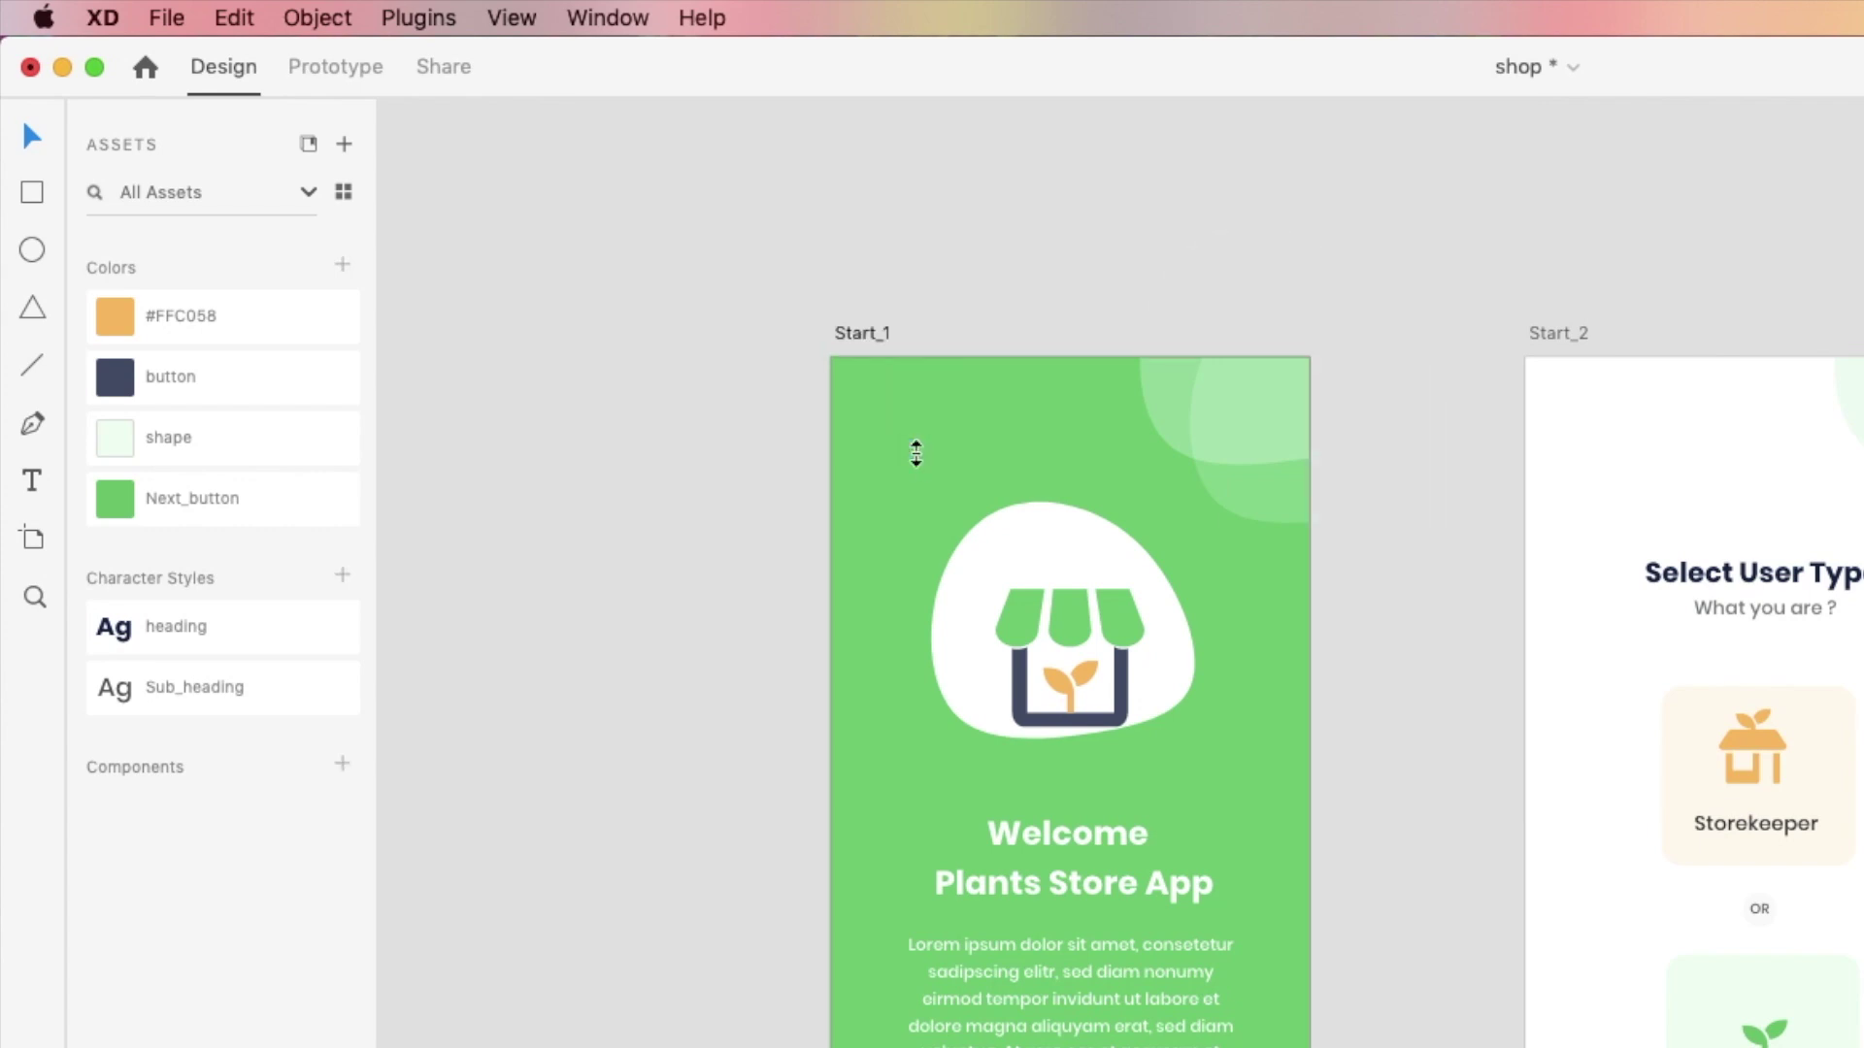
pyautogui.scroll(-1, 1132, 591)
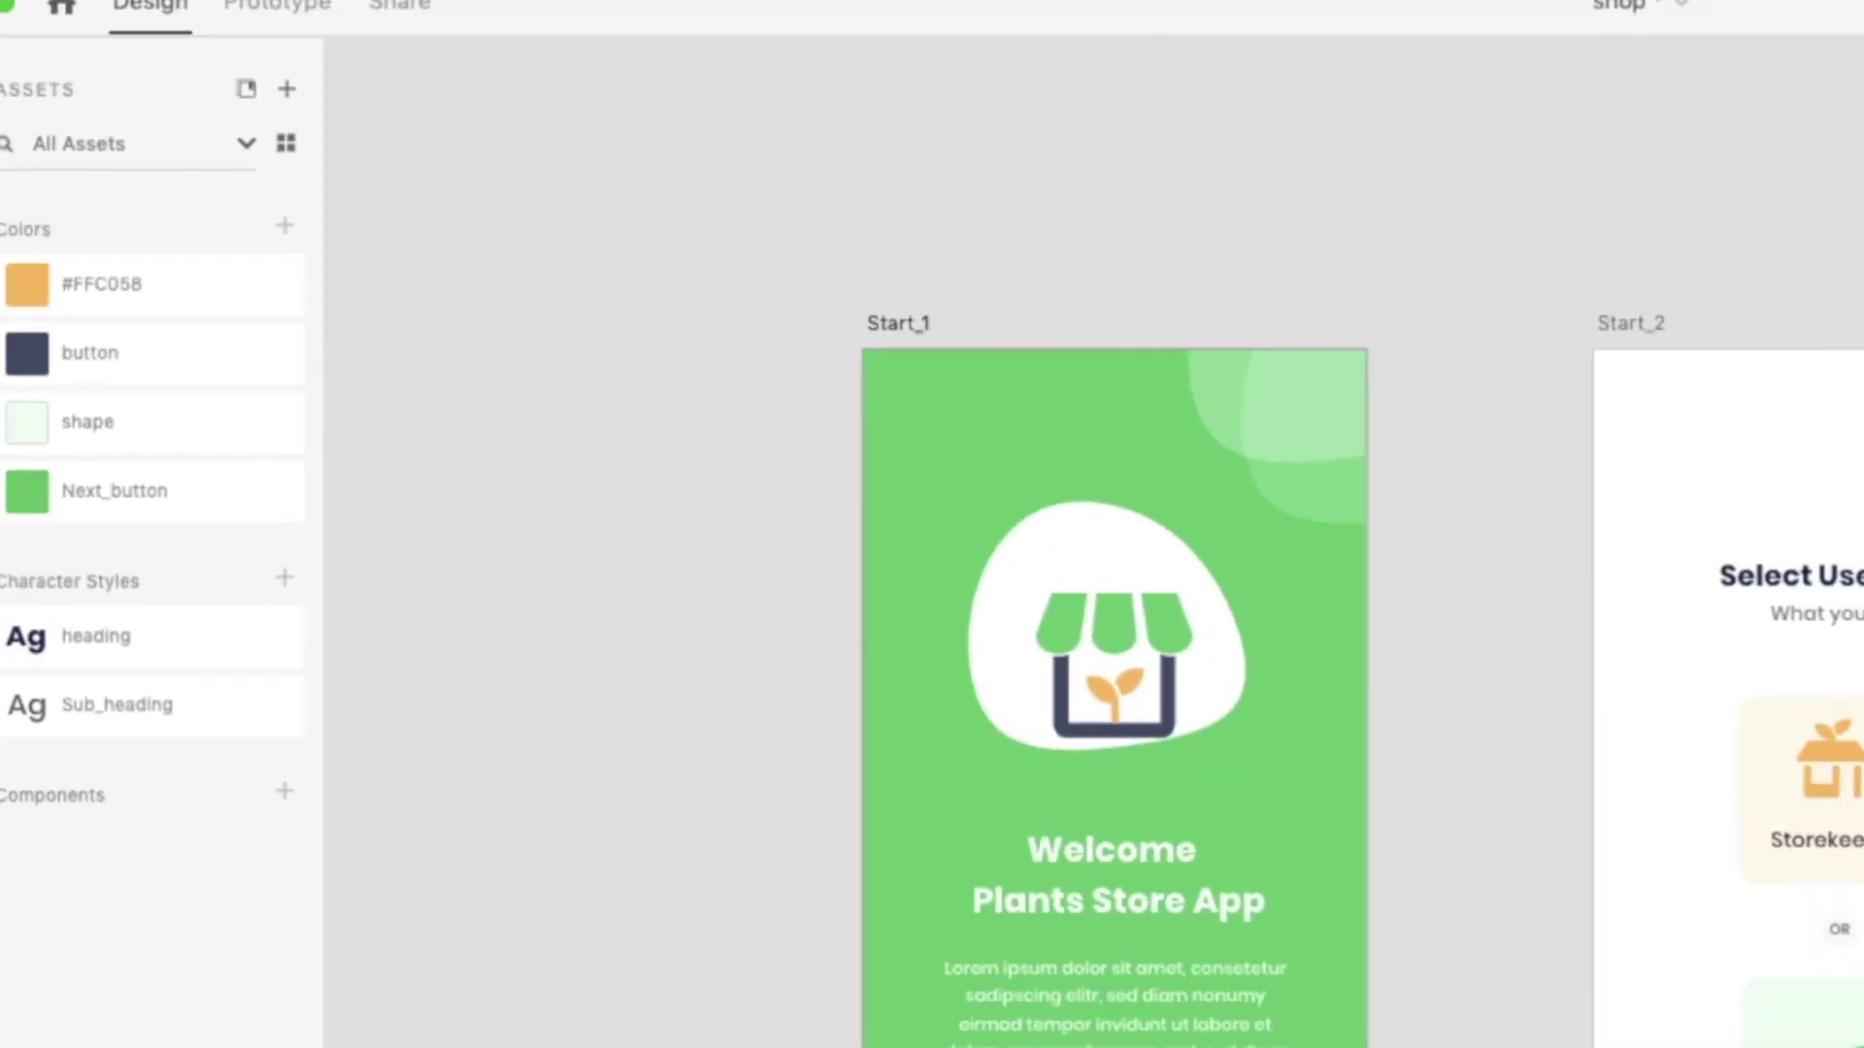
pyautogui.scroll(-5, 1271, 438)
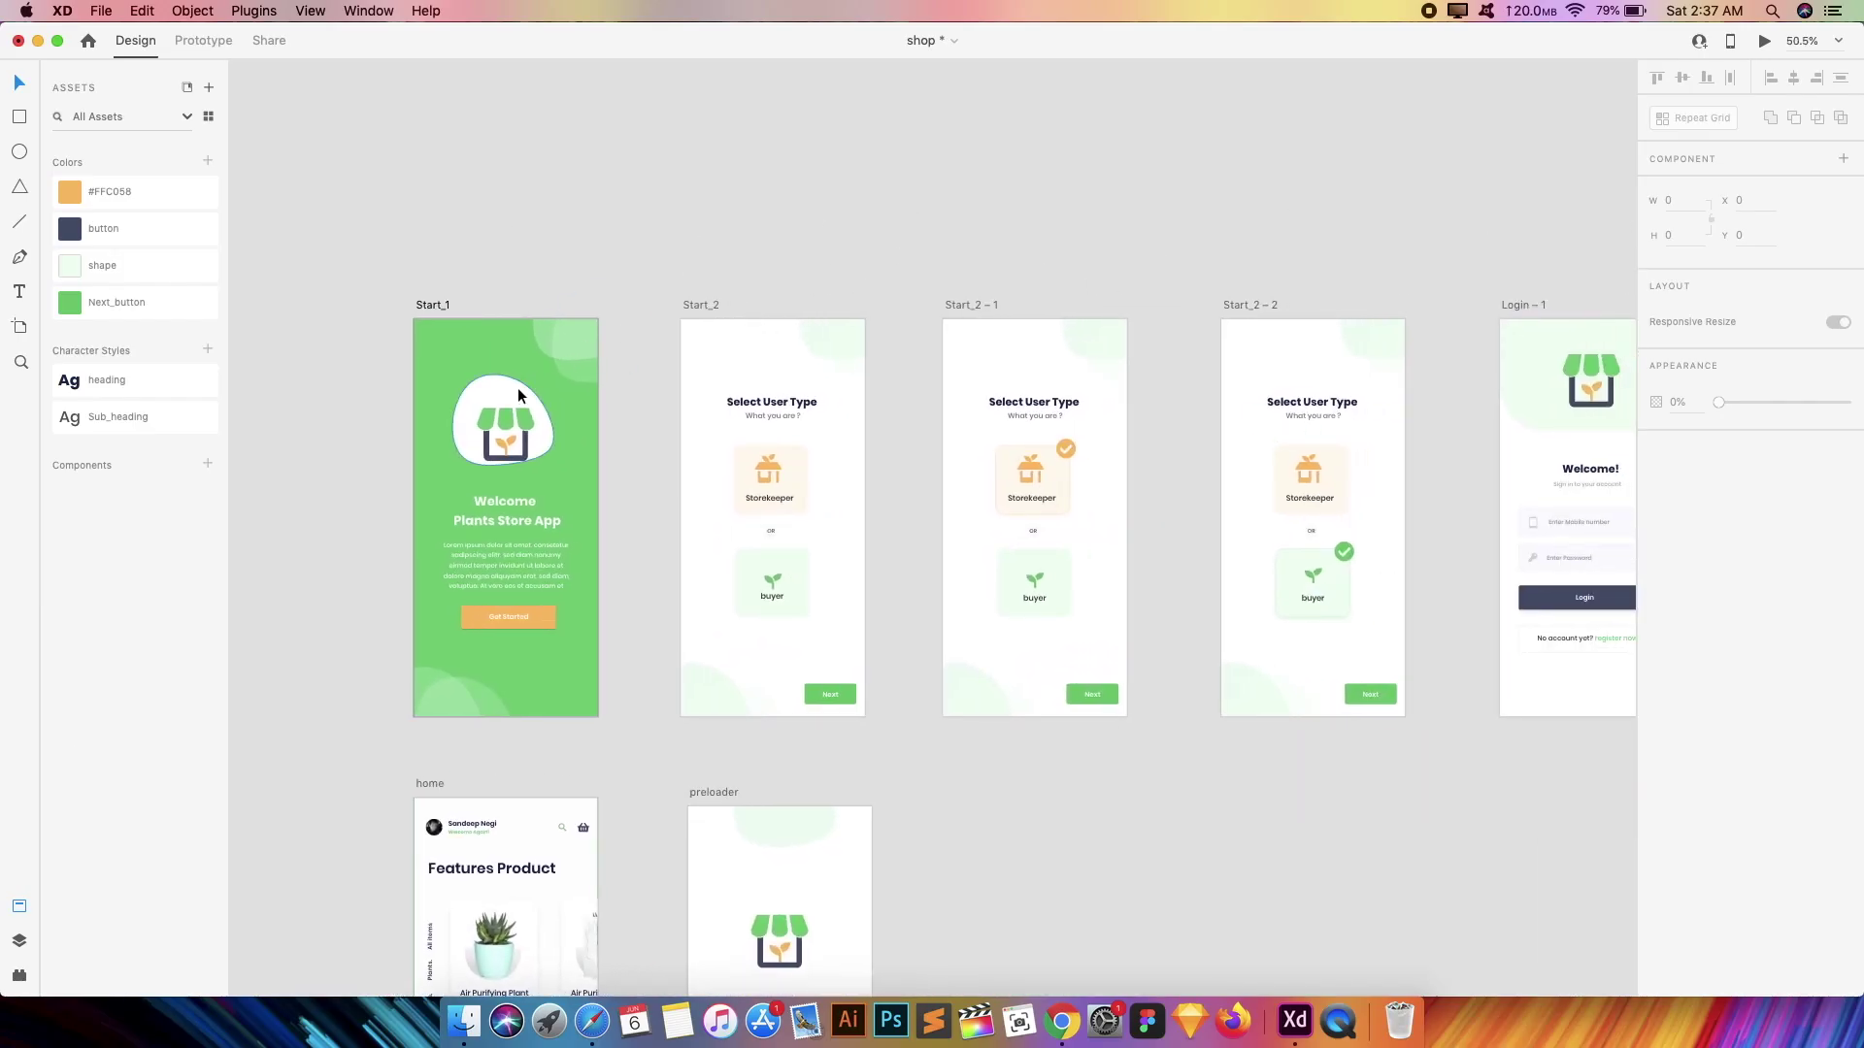
pyautogui.press('super+z')
# - Set the logo blob's Responsive Resize to Manual, trying Auto and switching Responsive Resize off and back on
pyautogui.hscroll(4, 592, 387)
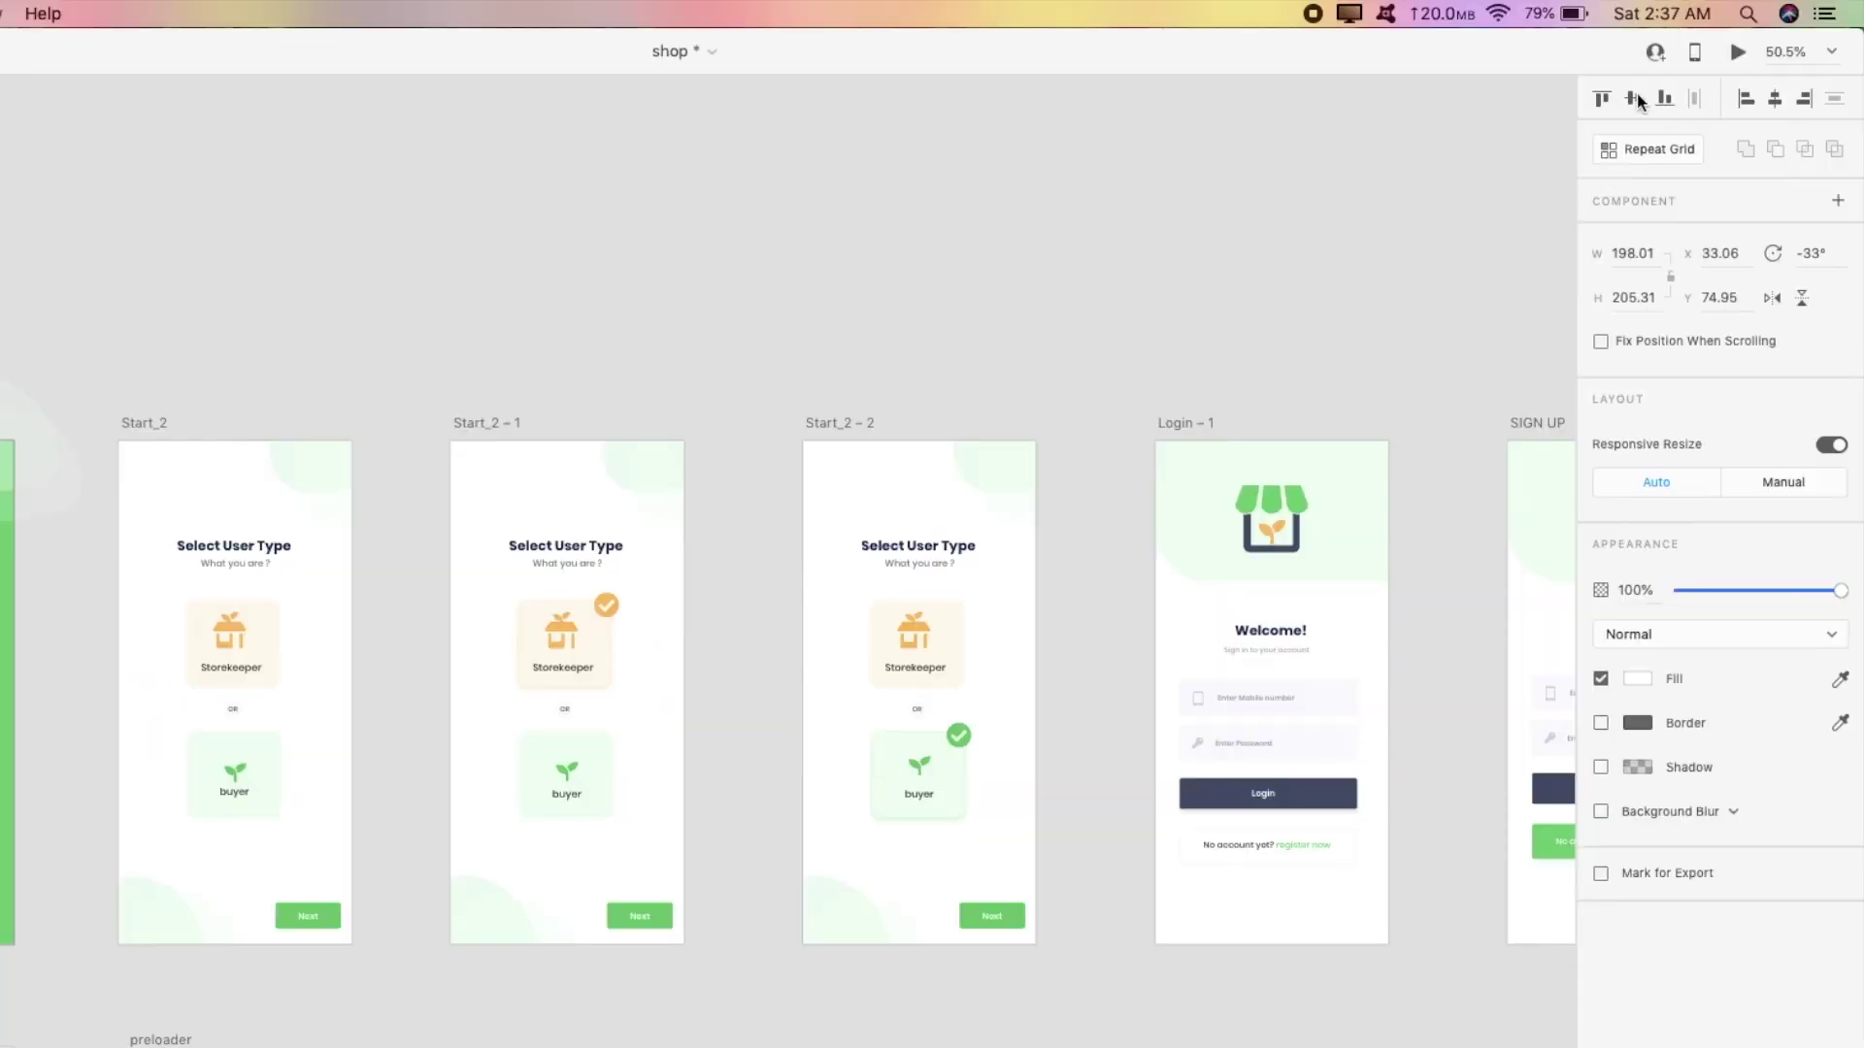
pyautogui.click(1789, 482)
pyautogui.click(1666, 482)
pyautogui.click(1776, 481)
pyautogui.click(1829, 445)
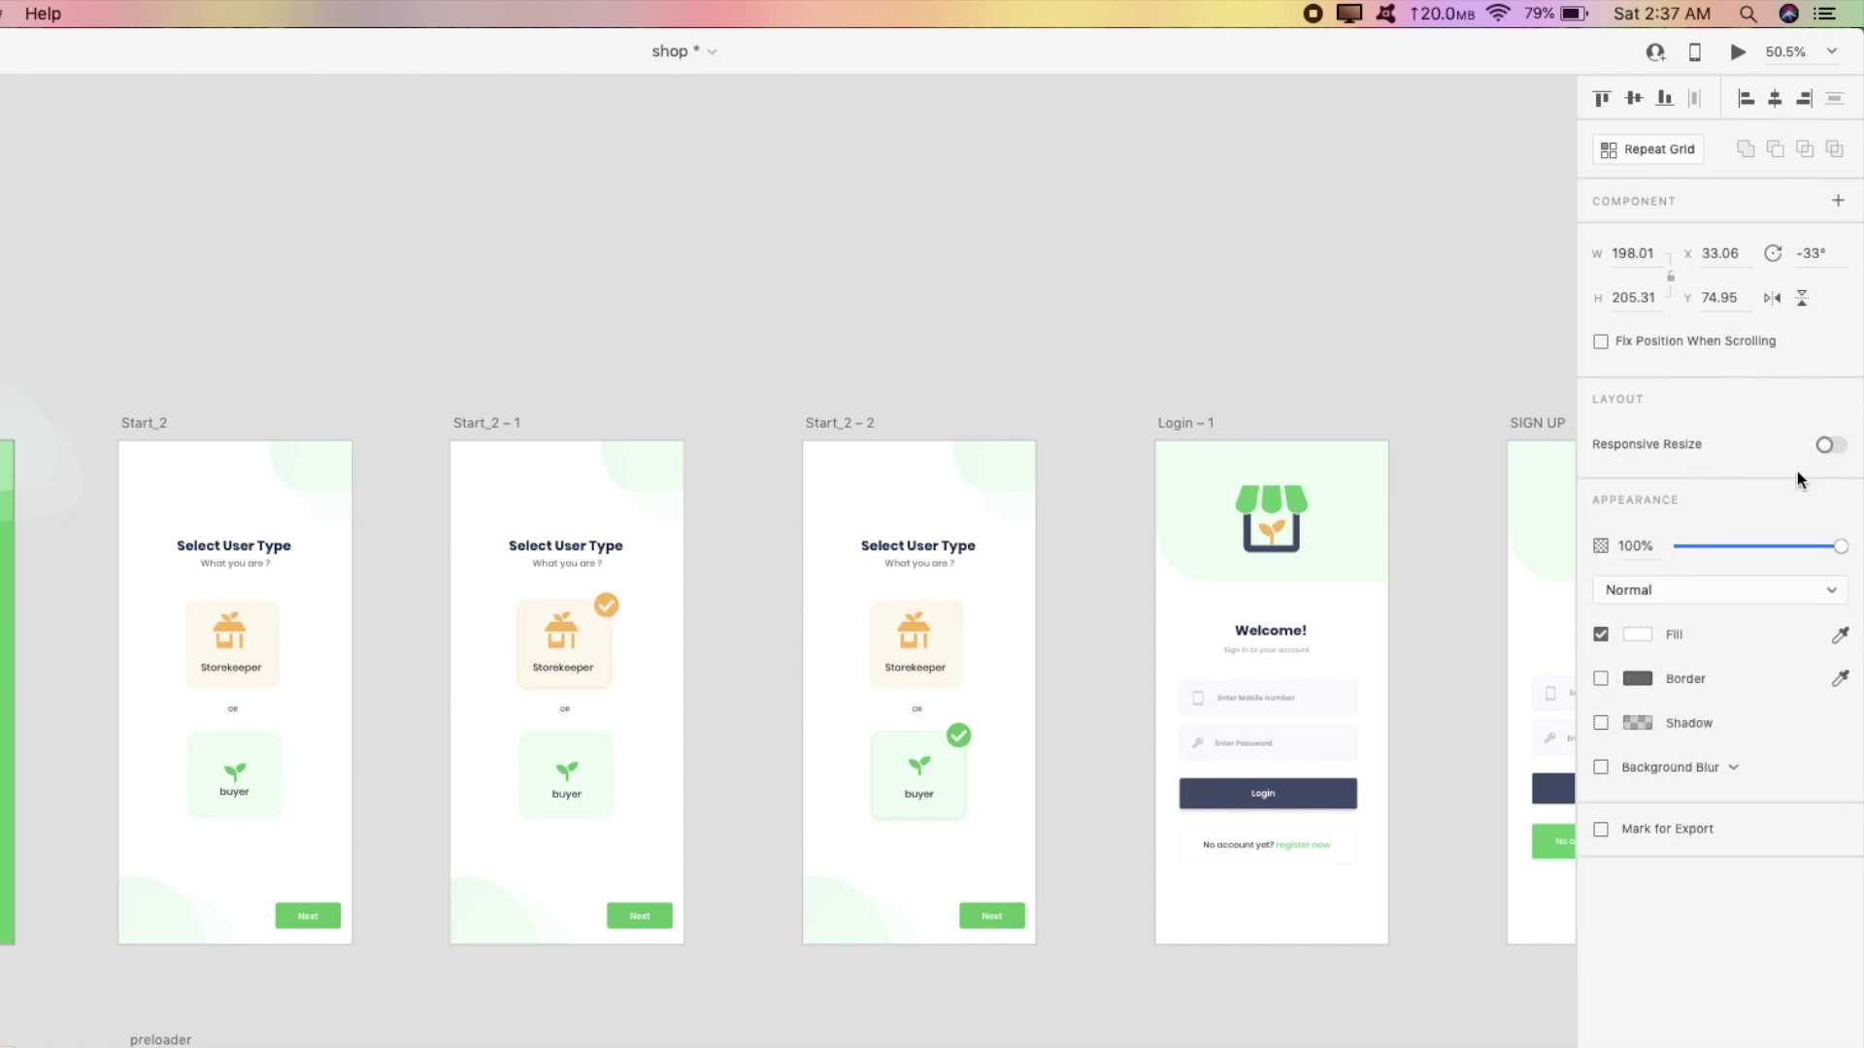
pyautogui.click(1833, 447)
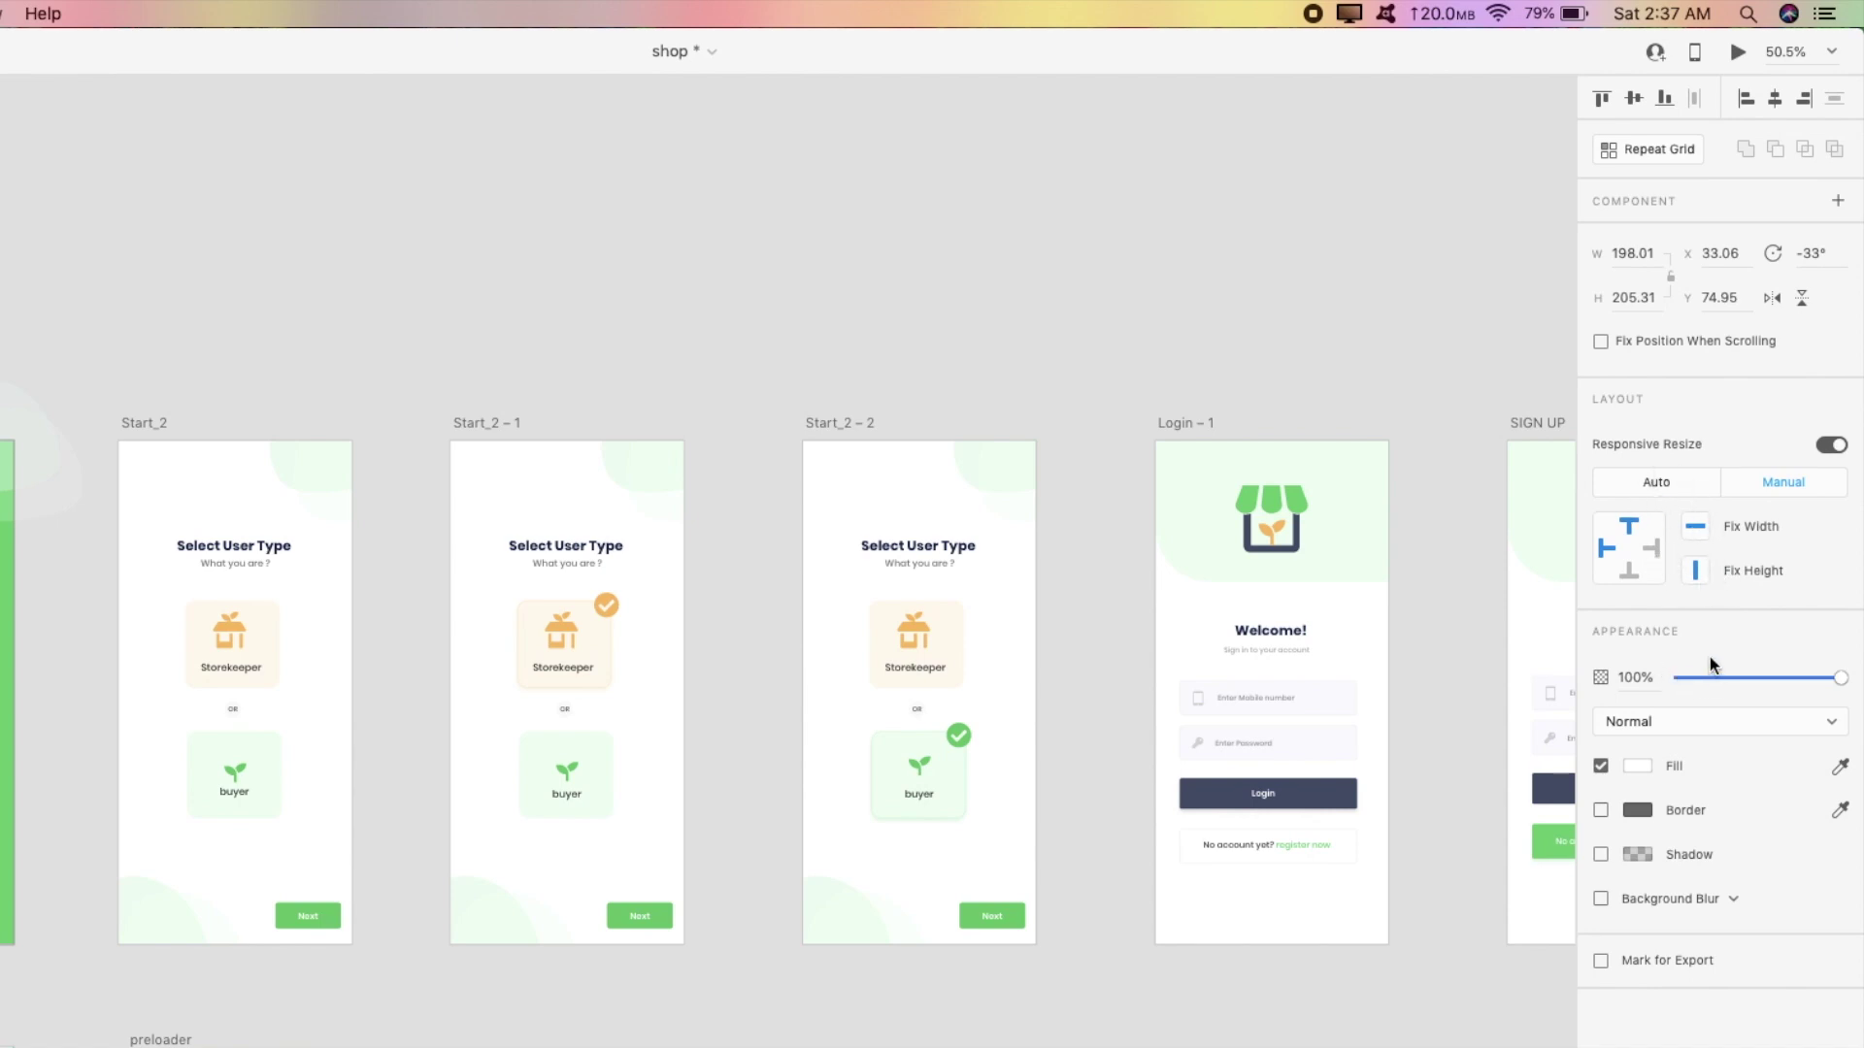
# - Lower the logo blob's opacity to 40% and restore it to 100%
pyautogui.click(1742, 676)
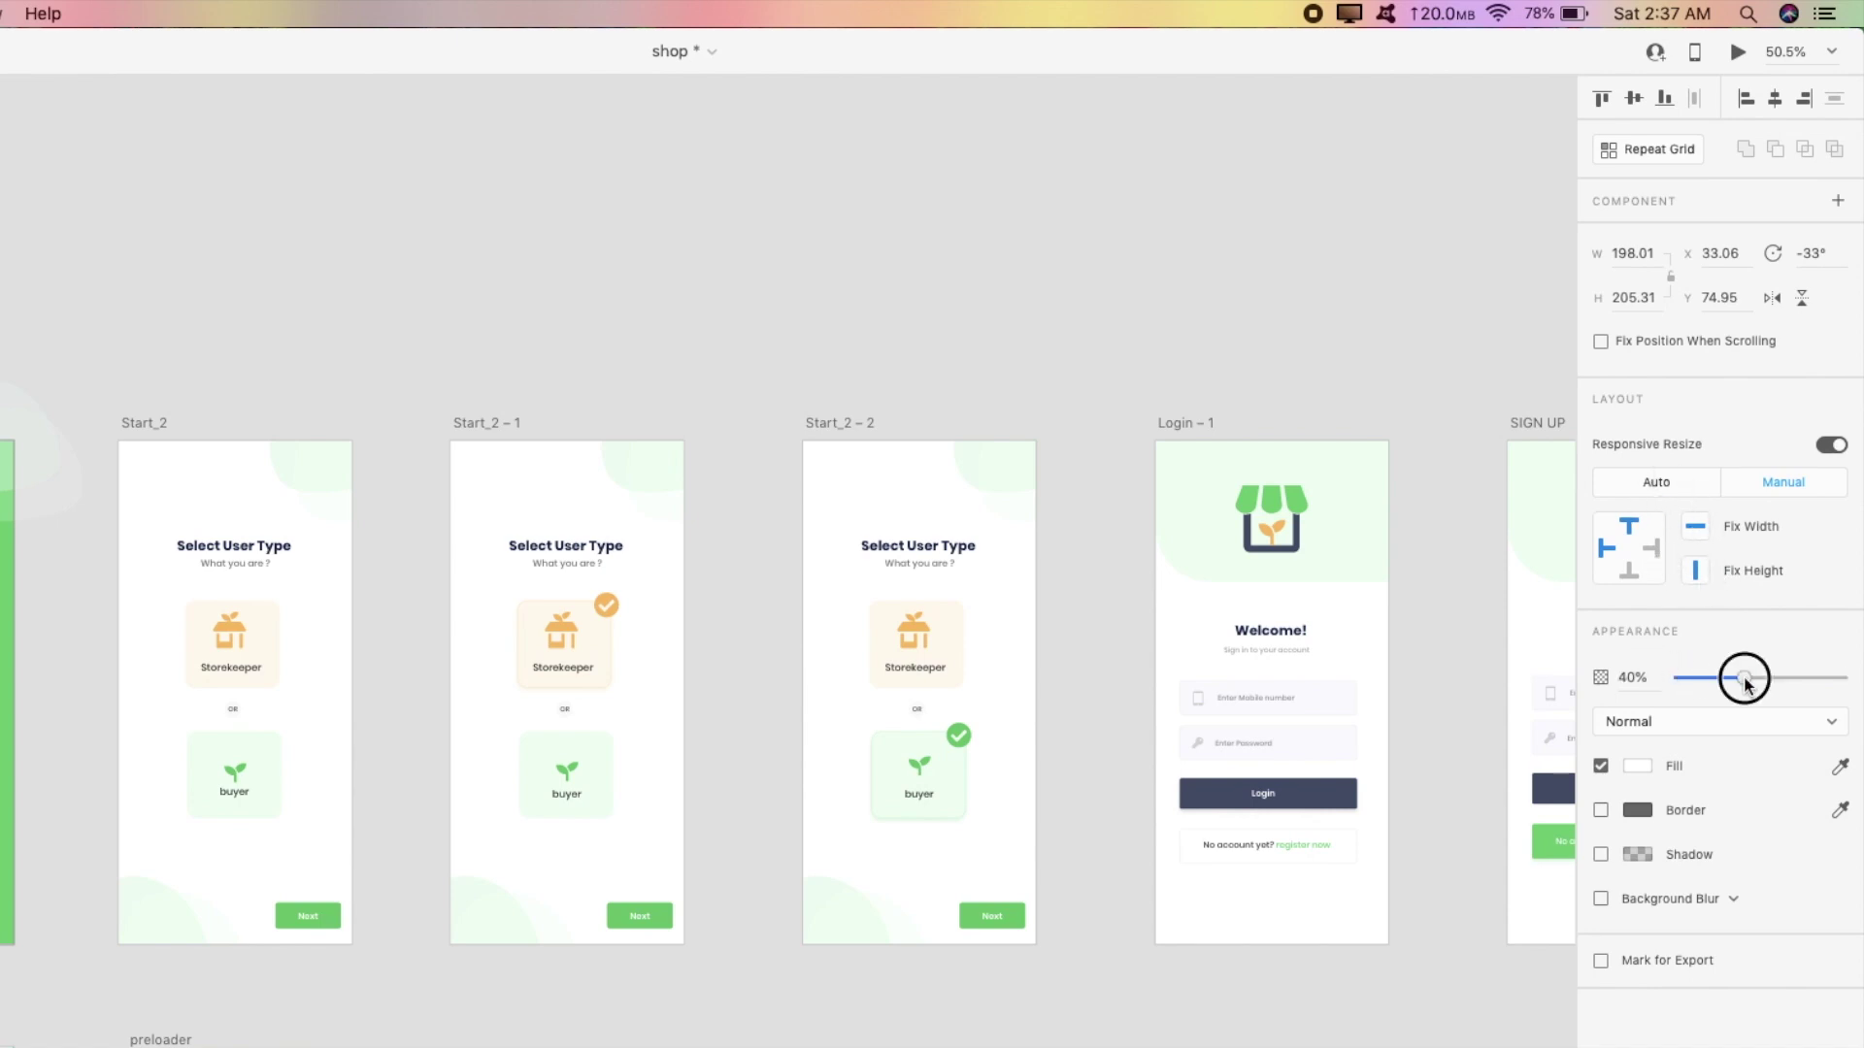
pyautogui.moveTo(1742, 689); pyautogui.dragTo(1856, 682)
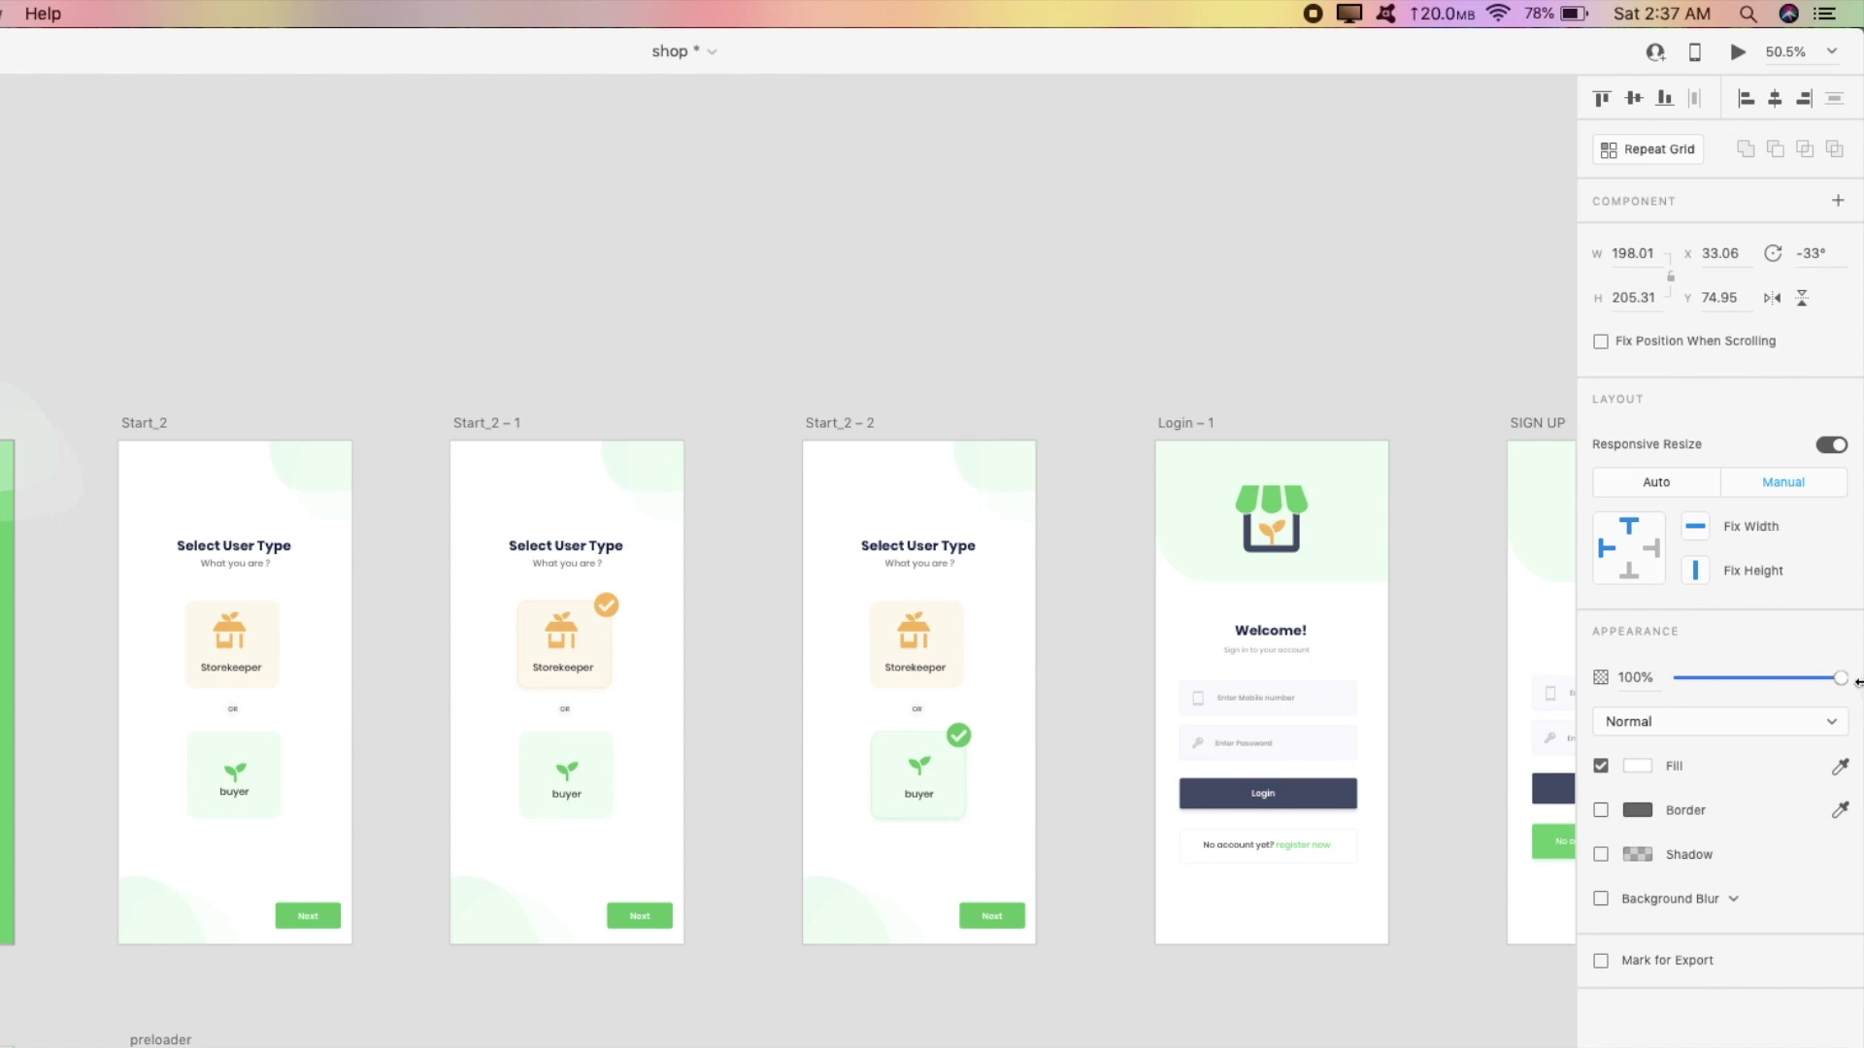
# - Change the logo blob's fill to red, trying #FF2424 and settling on #FF4040
pyautogui.click(1639, 773)
pyautogui.moveTo(1476, 737); pyautogui.dragTo(1506, 643)
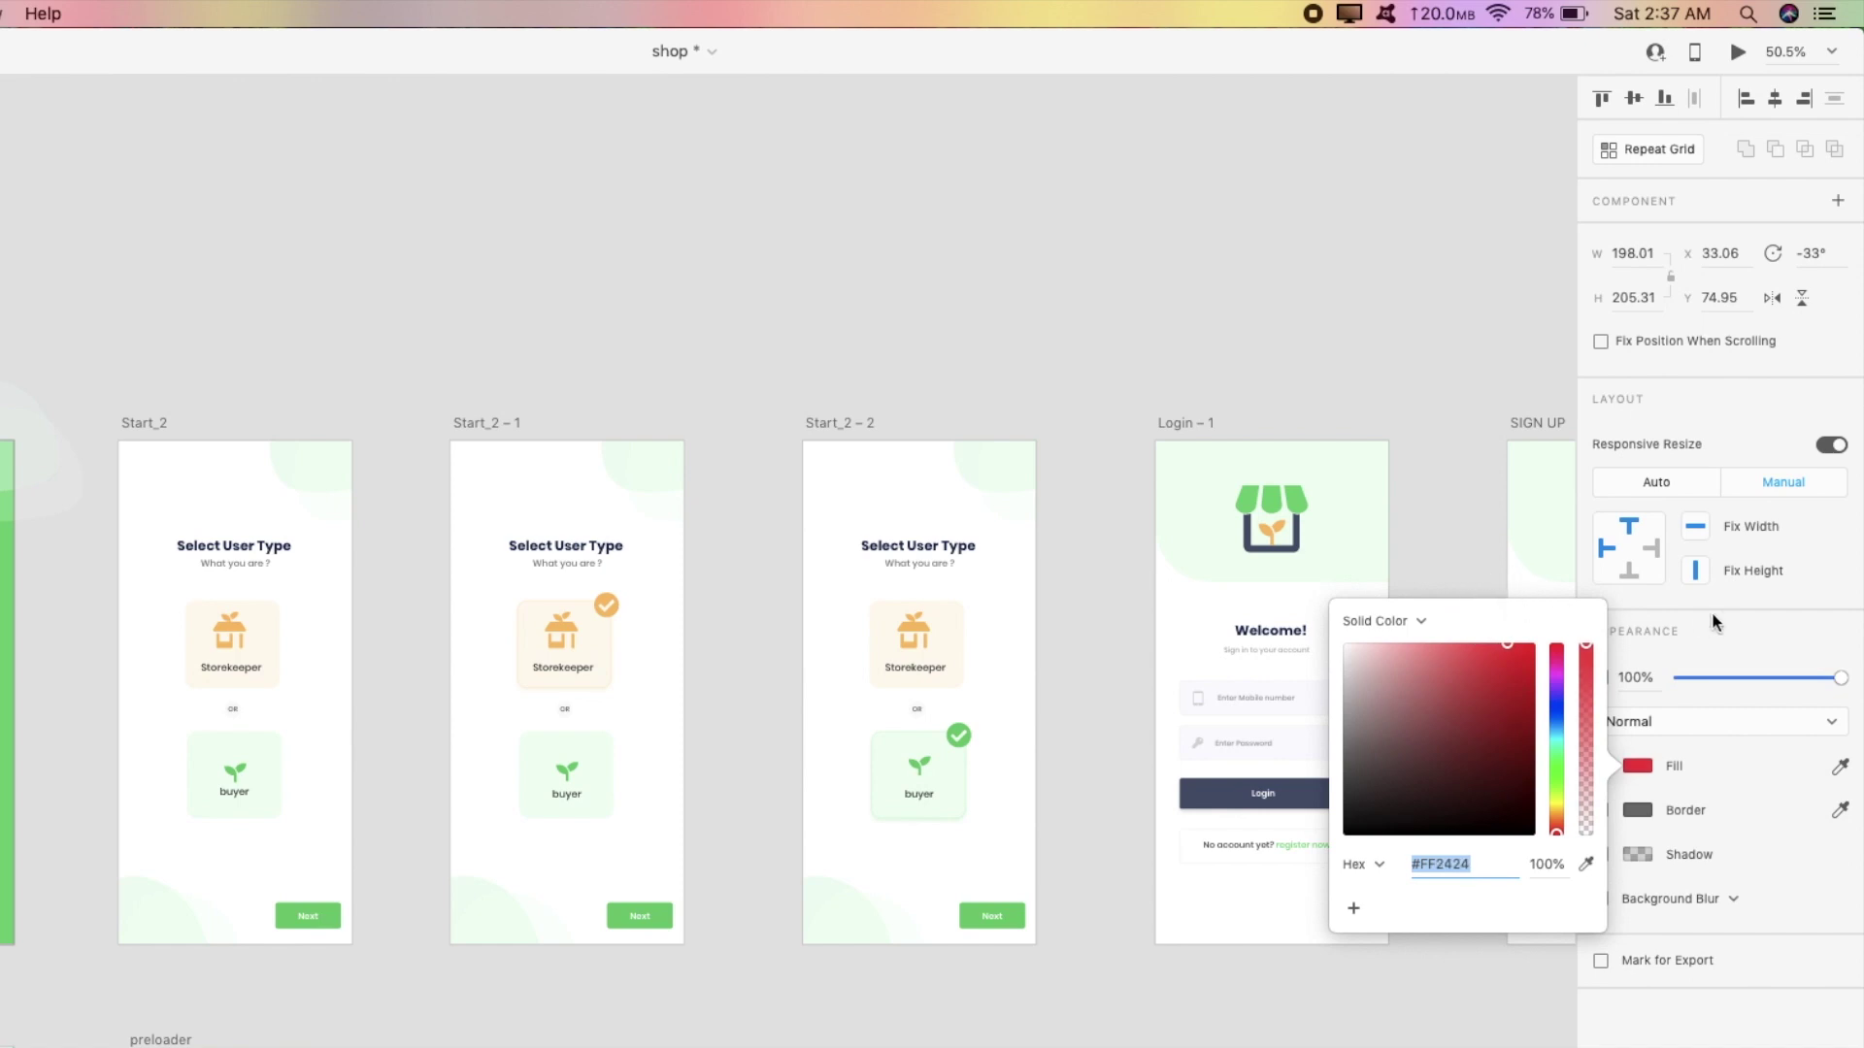
pyautogui.click(1733, 621)
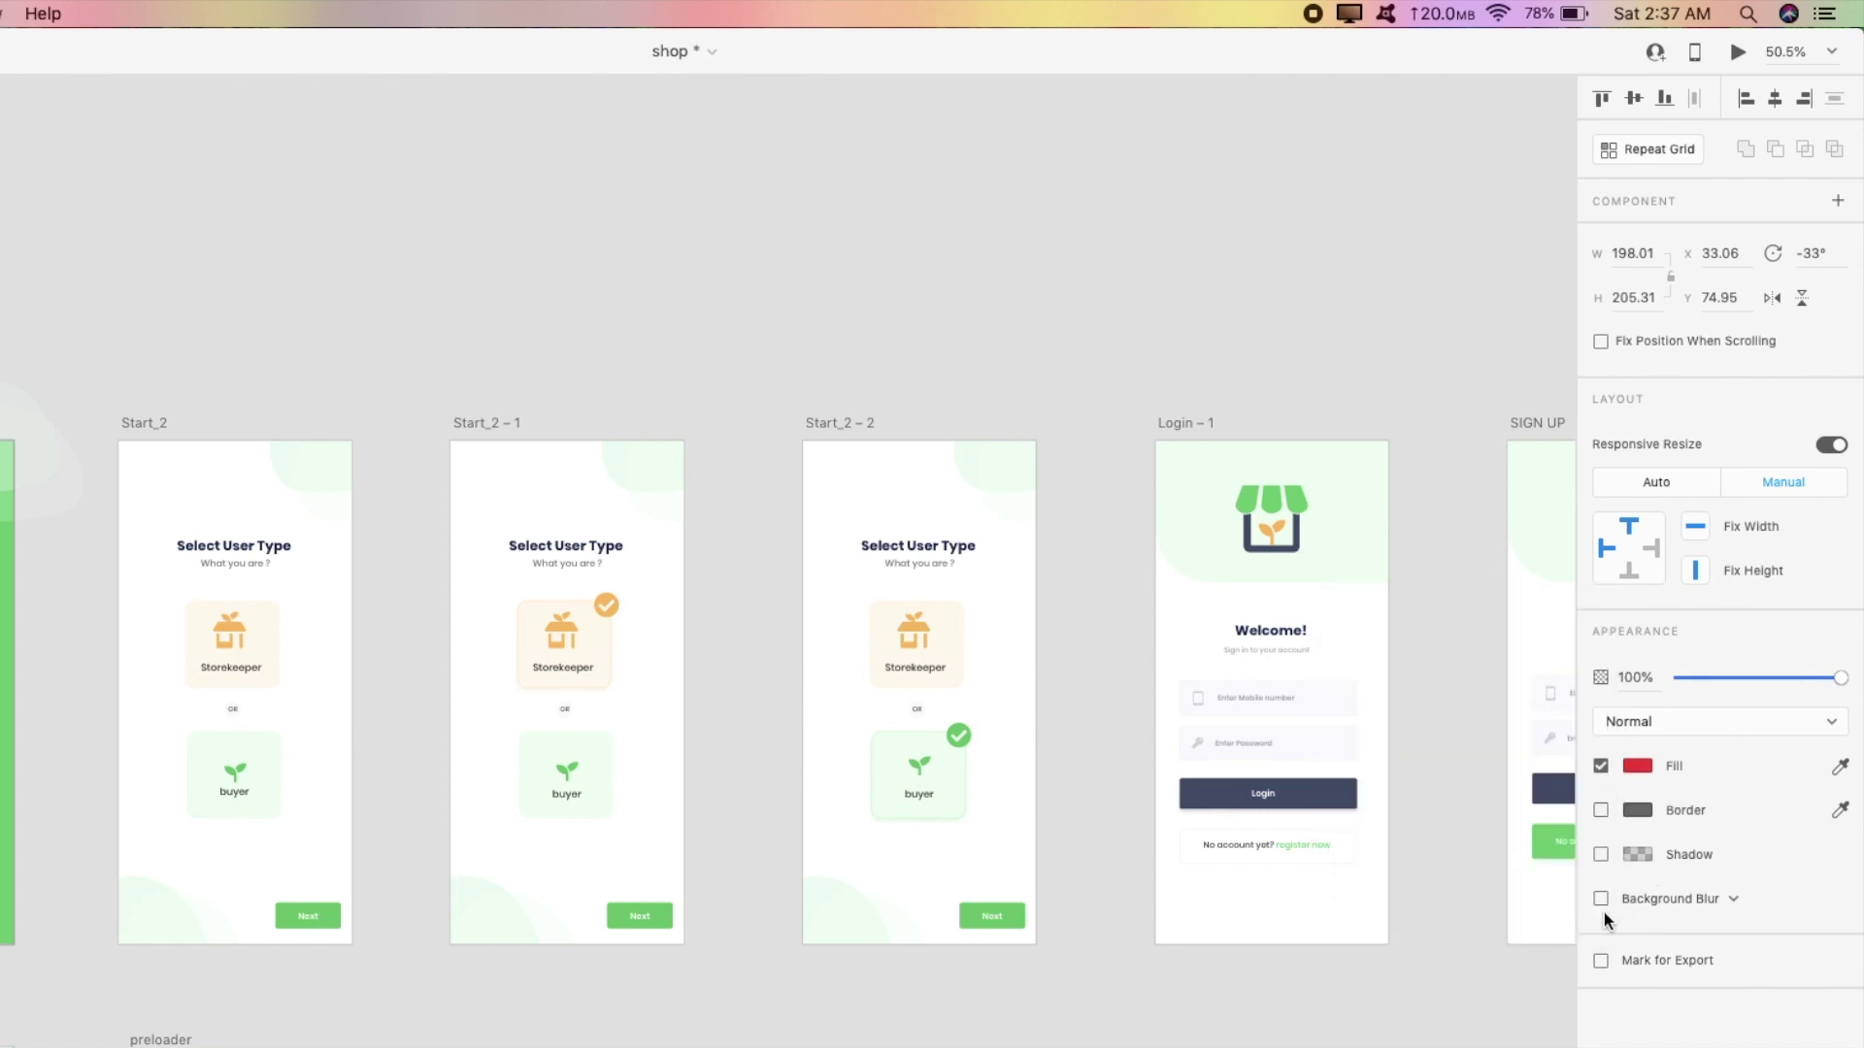
pyautogui.click(1638, 767)
pyautogui.moveTo(1495, 708)
pyautogui.mouseDown()
pyautogui.moveTo(1456, 632)
pyautogui.moveTo(1490, 631)
pyautogui.mouseUp()
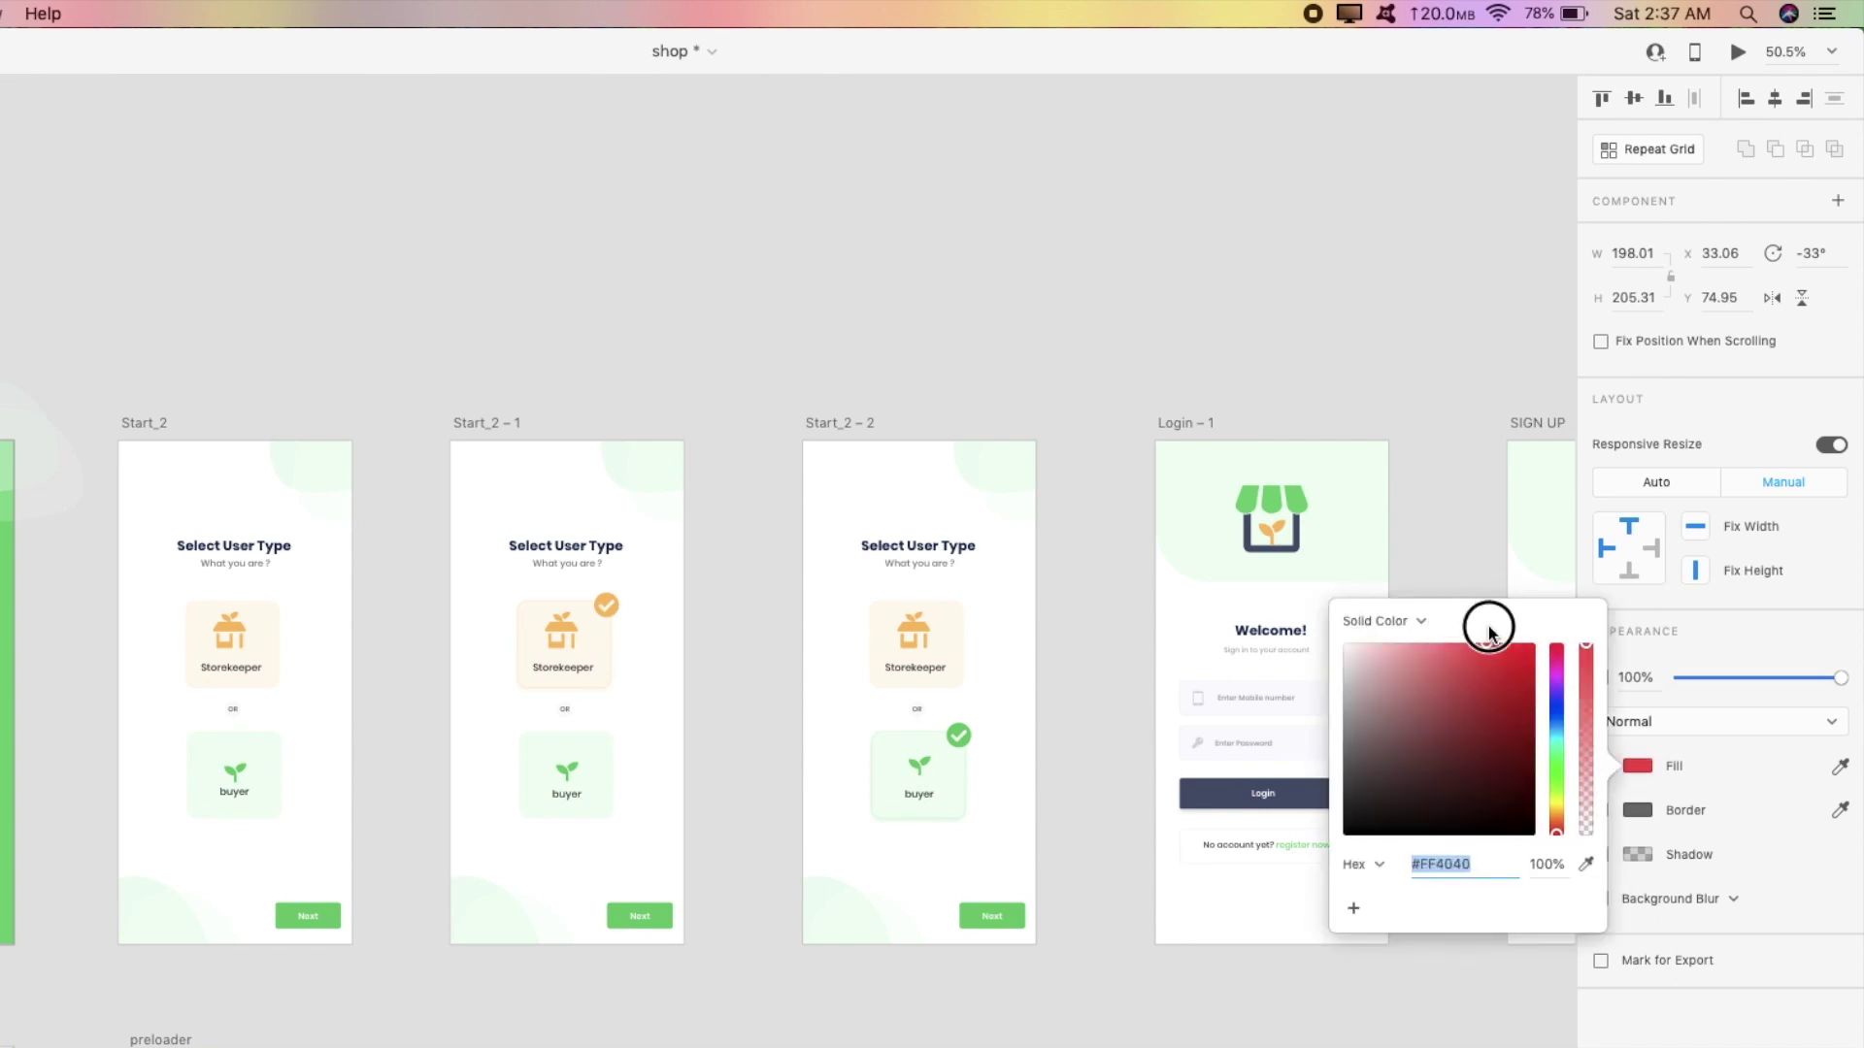
pyautogui.click(1719, 763)
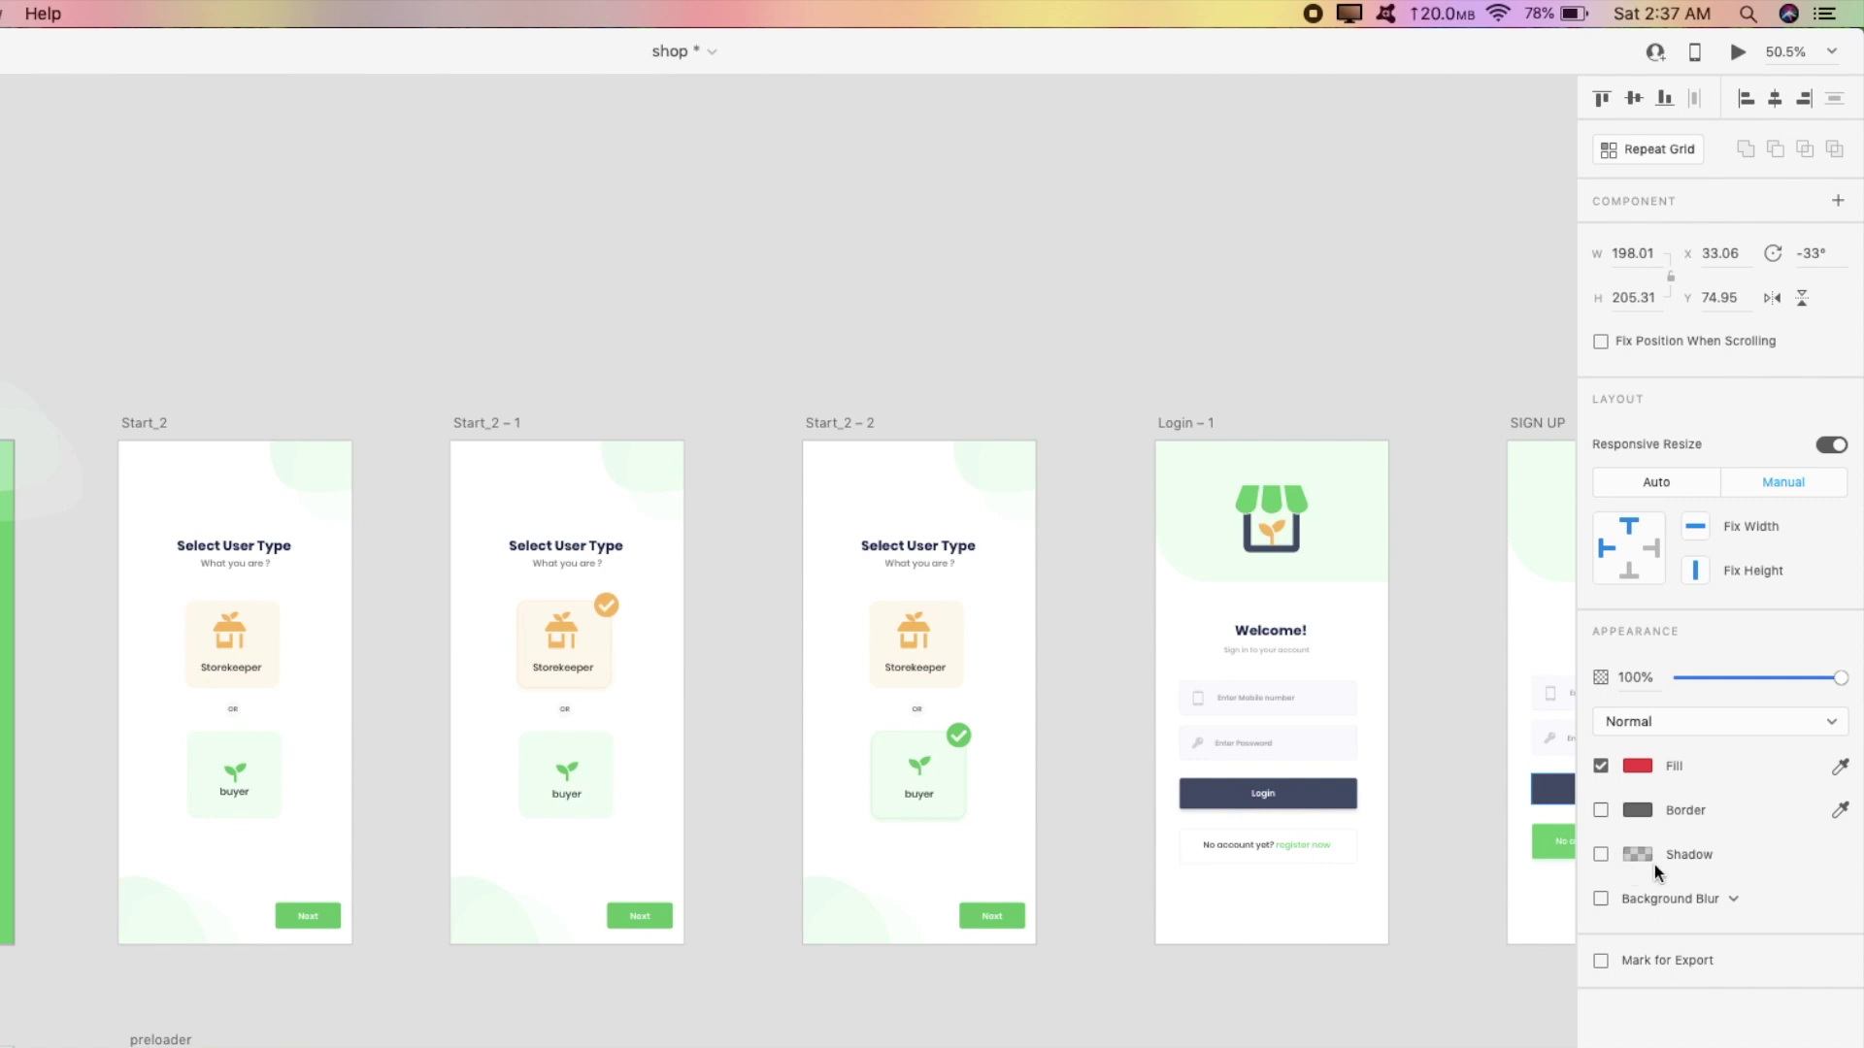
# - Switch the logo blob's Shadow and Background Blur on and off again, and deselect the blob
pyautogui.click(1601, 855)
pyautogui.click(1601, 855)
pyautogui.click(1602, 902)
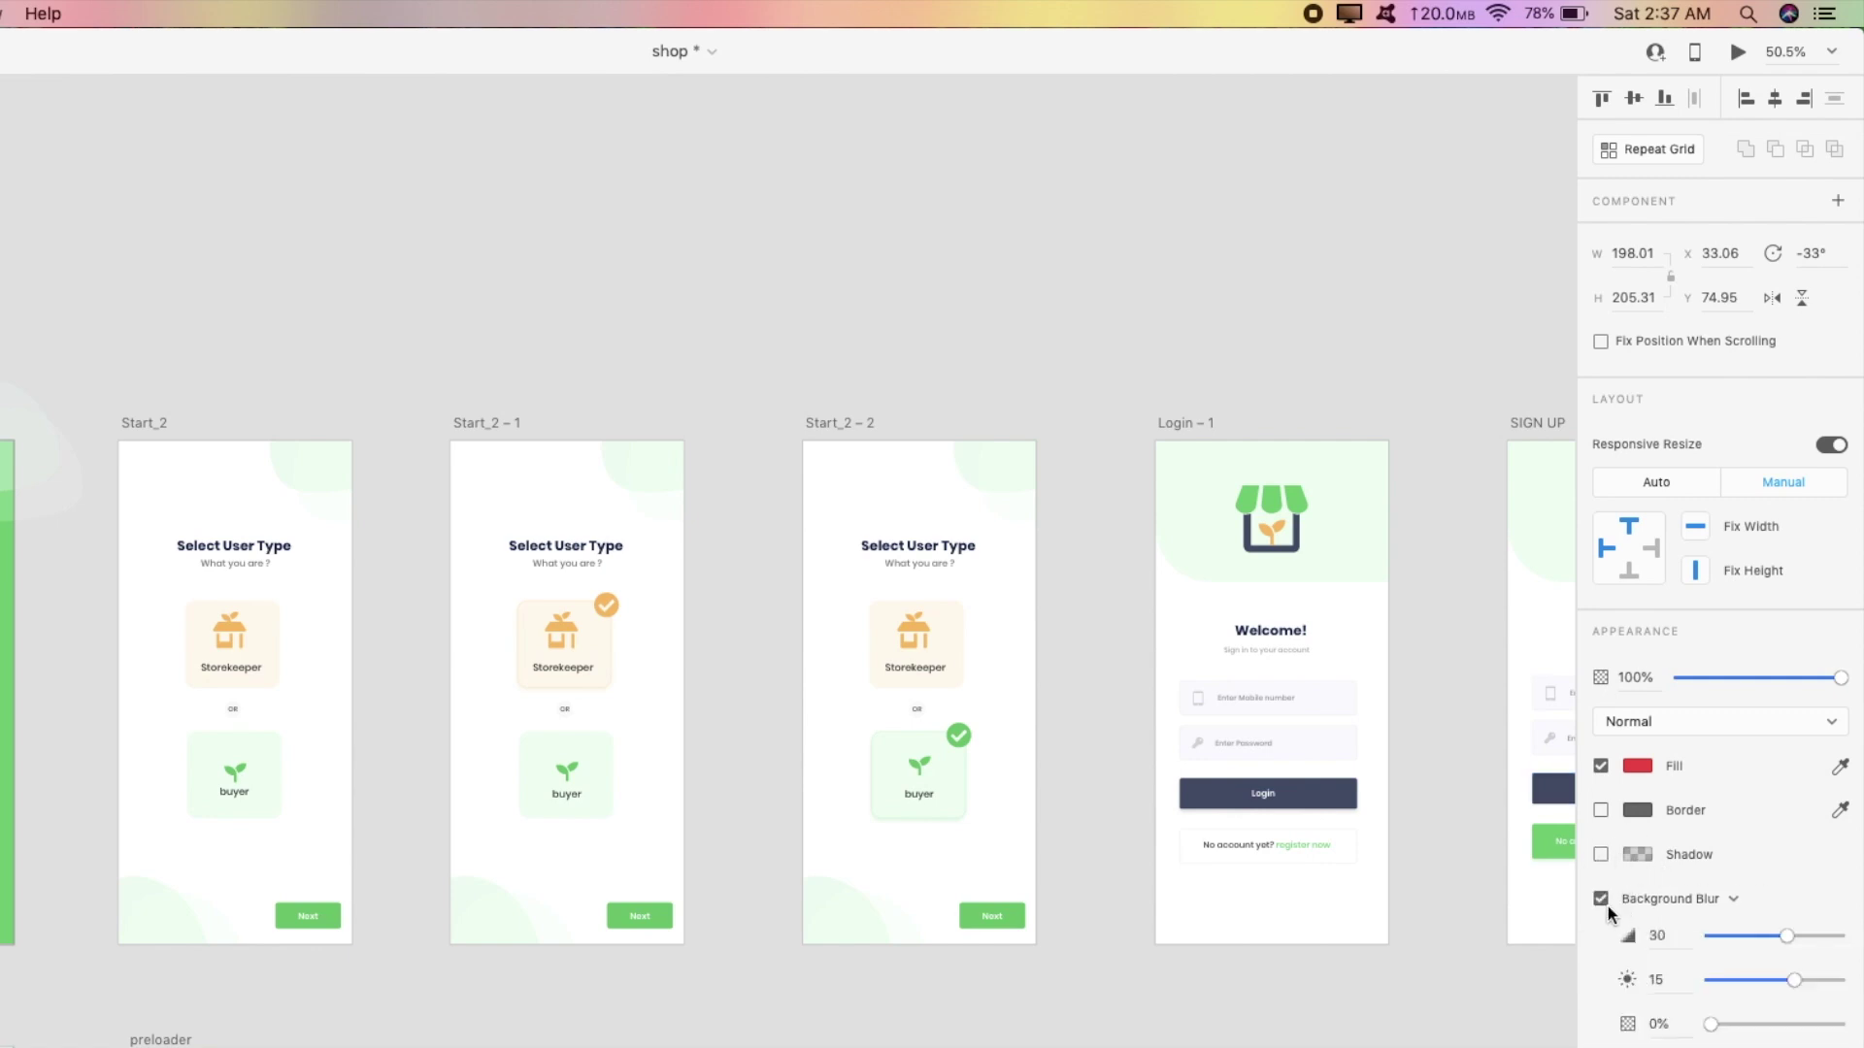
pyautogui.click(1603, 902)
pyautogui.click(1601, 899)
pyautogui.click(1601, 899)
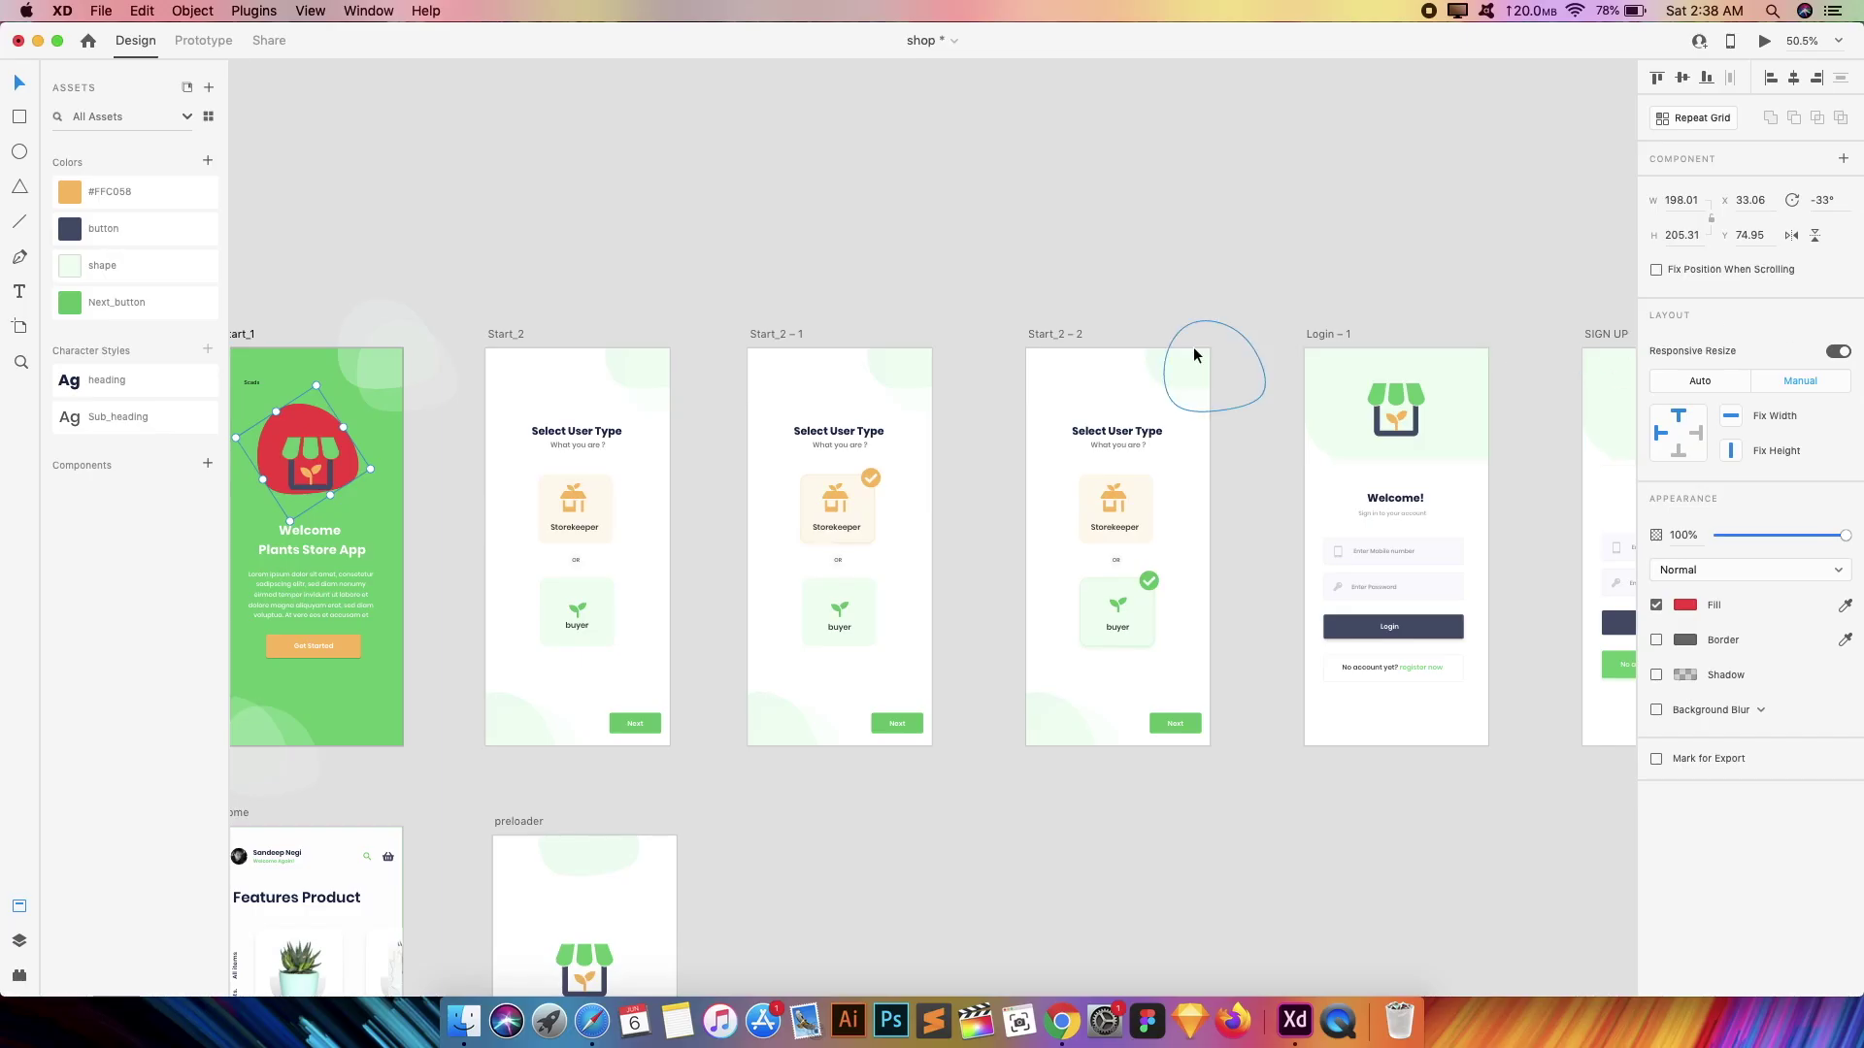
pyautogui.scroll(-3, 1192, 346)
pyautogui.click(821, 299)
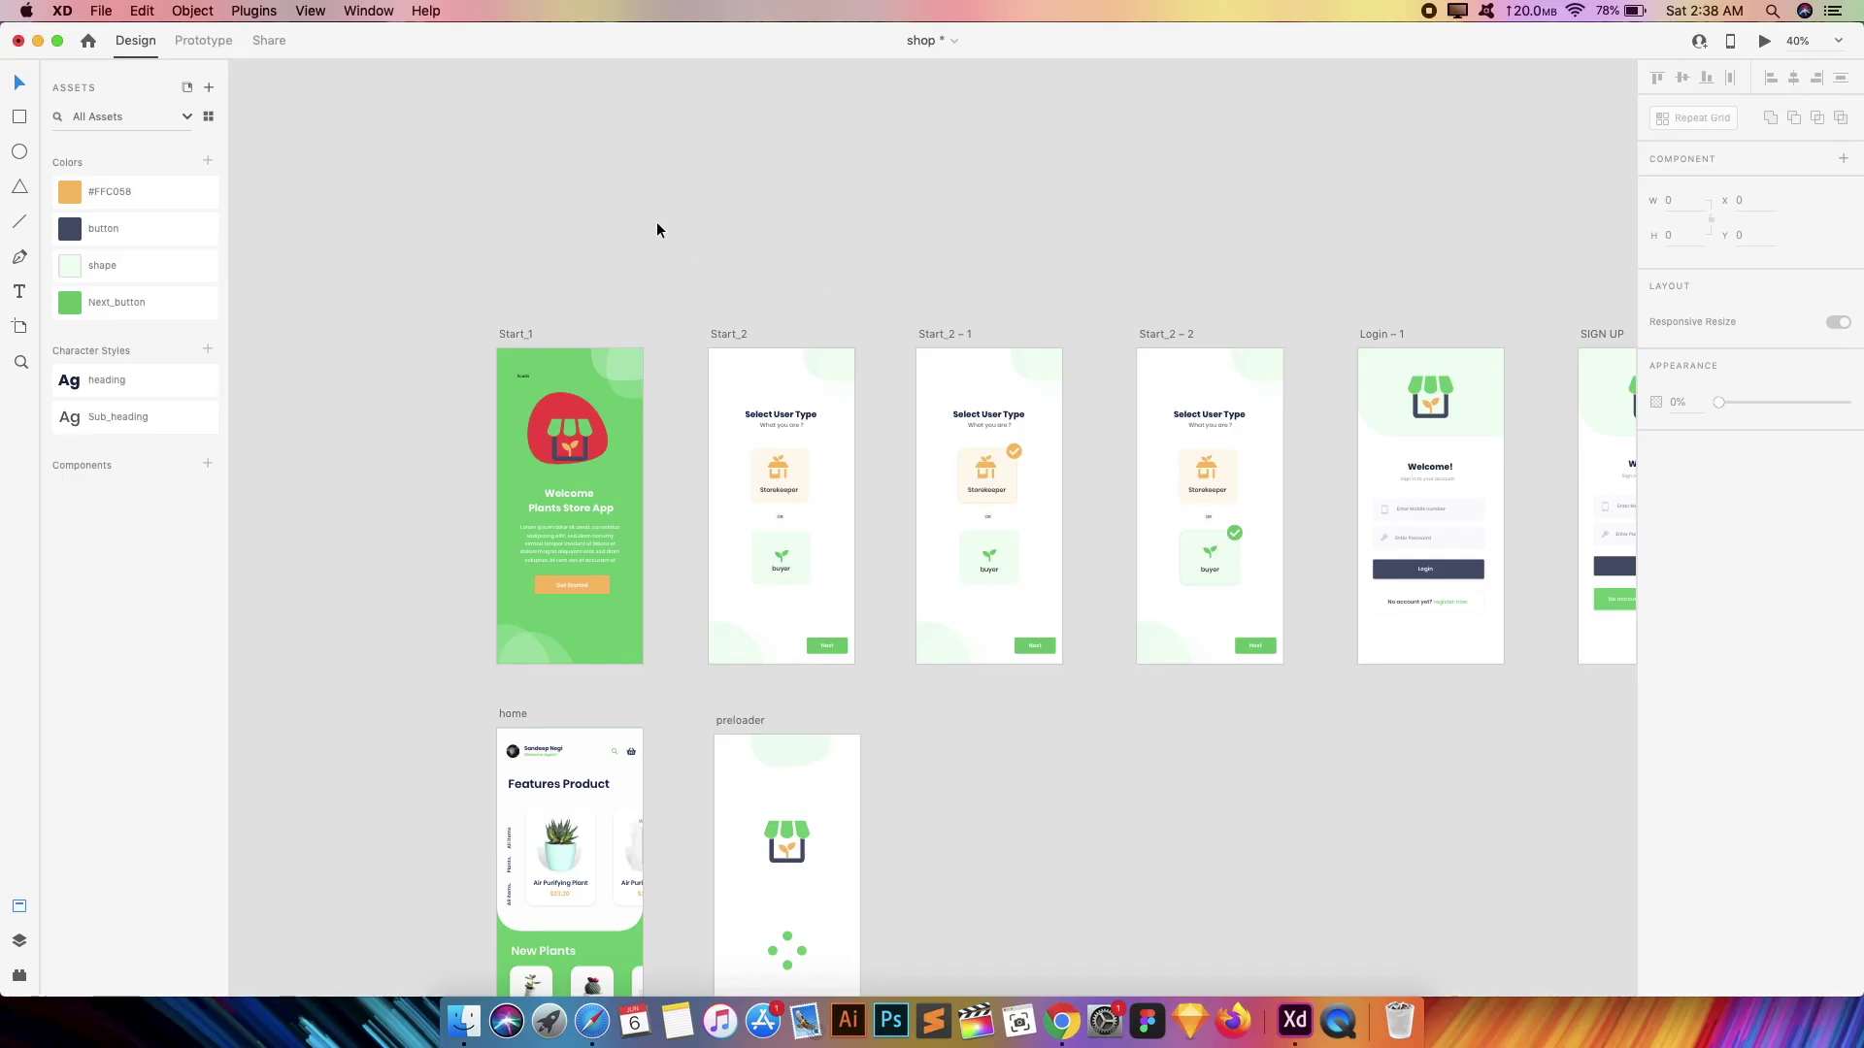
# - Show the layers of the Start_1 artboard by selecting its red logo blob, and deselect it to return to the artboard list
pyautogui.hscroll(-3, 656, 230)
pyautogui.scroll(2, 656, 230)
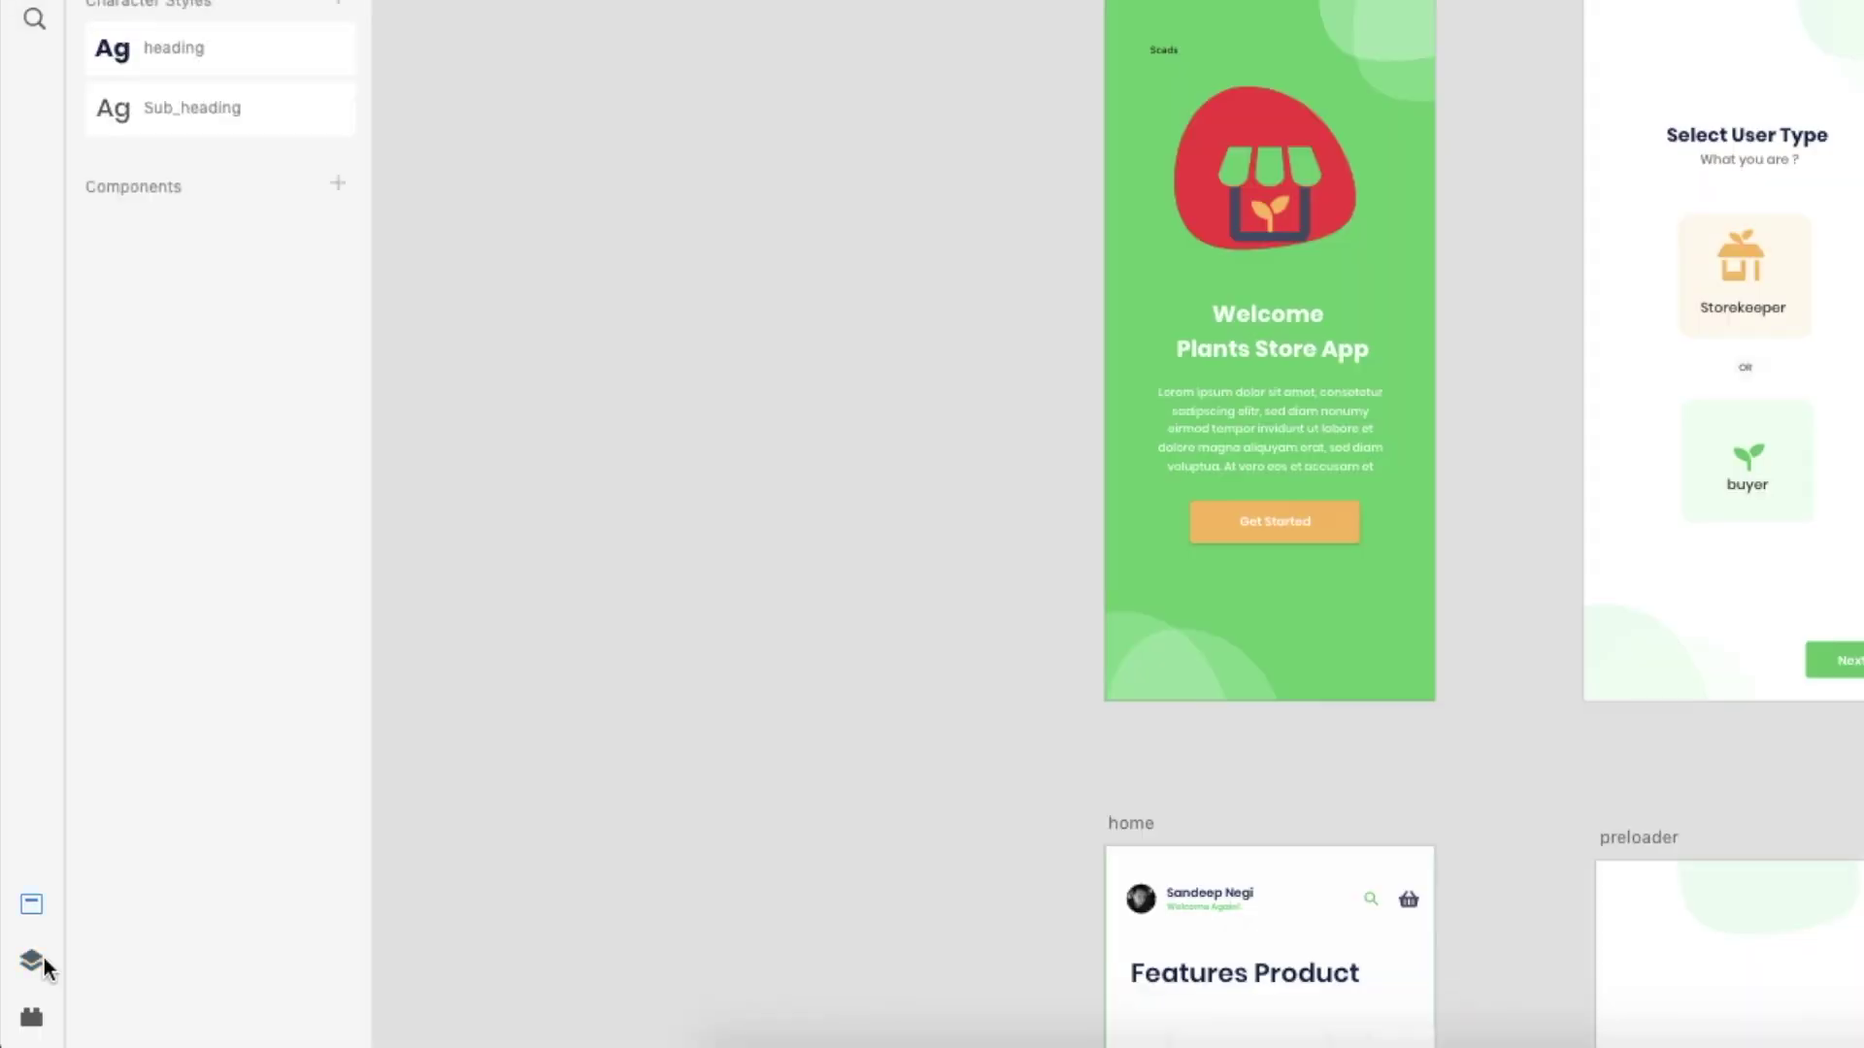
pyautogui.click(19, 940)
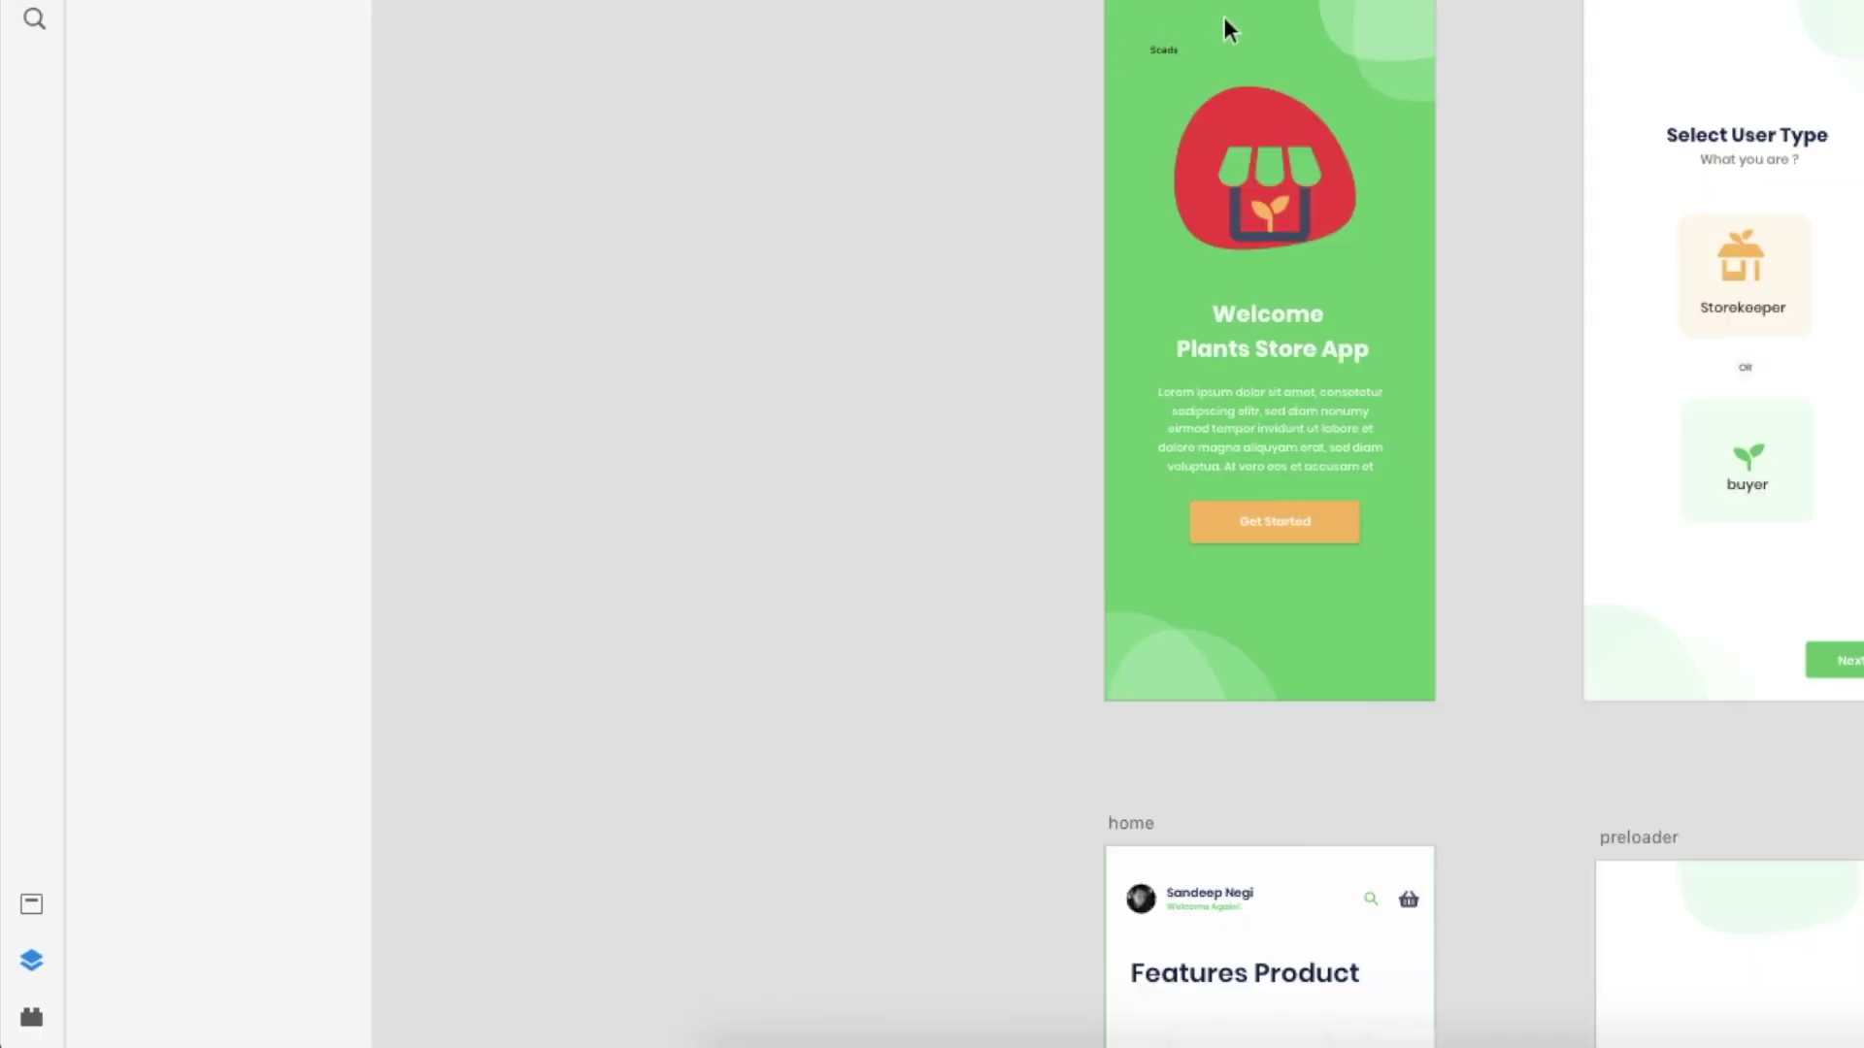
pyautogui.click(1249, 101)
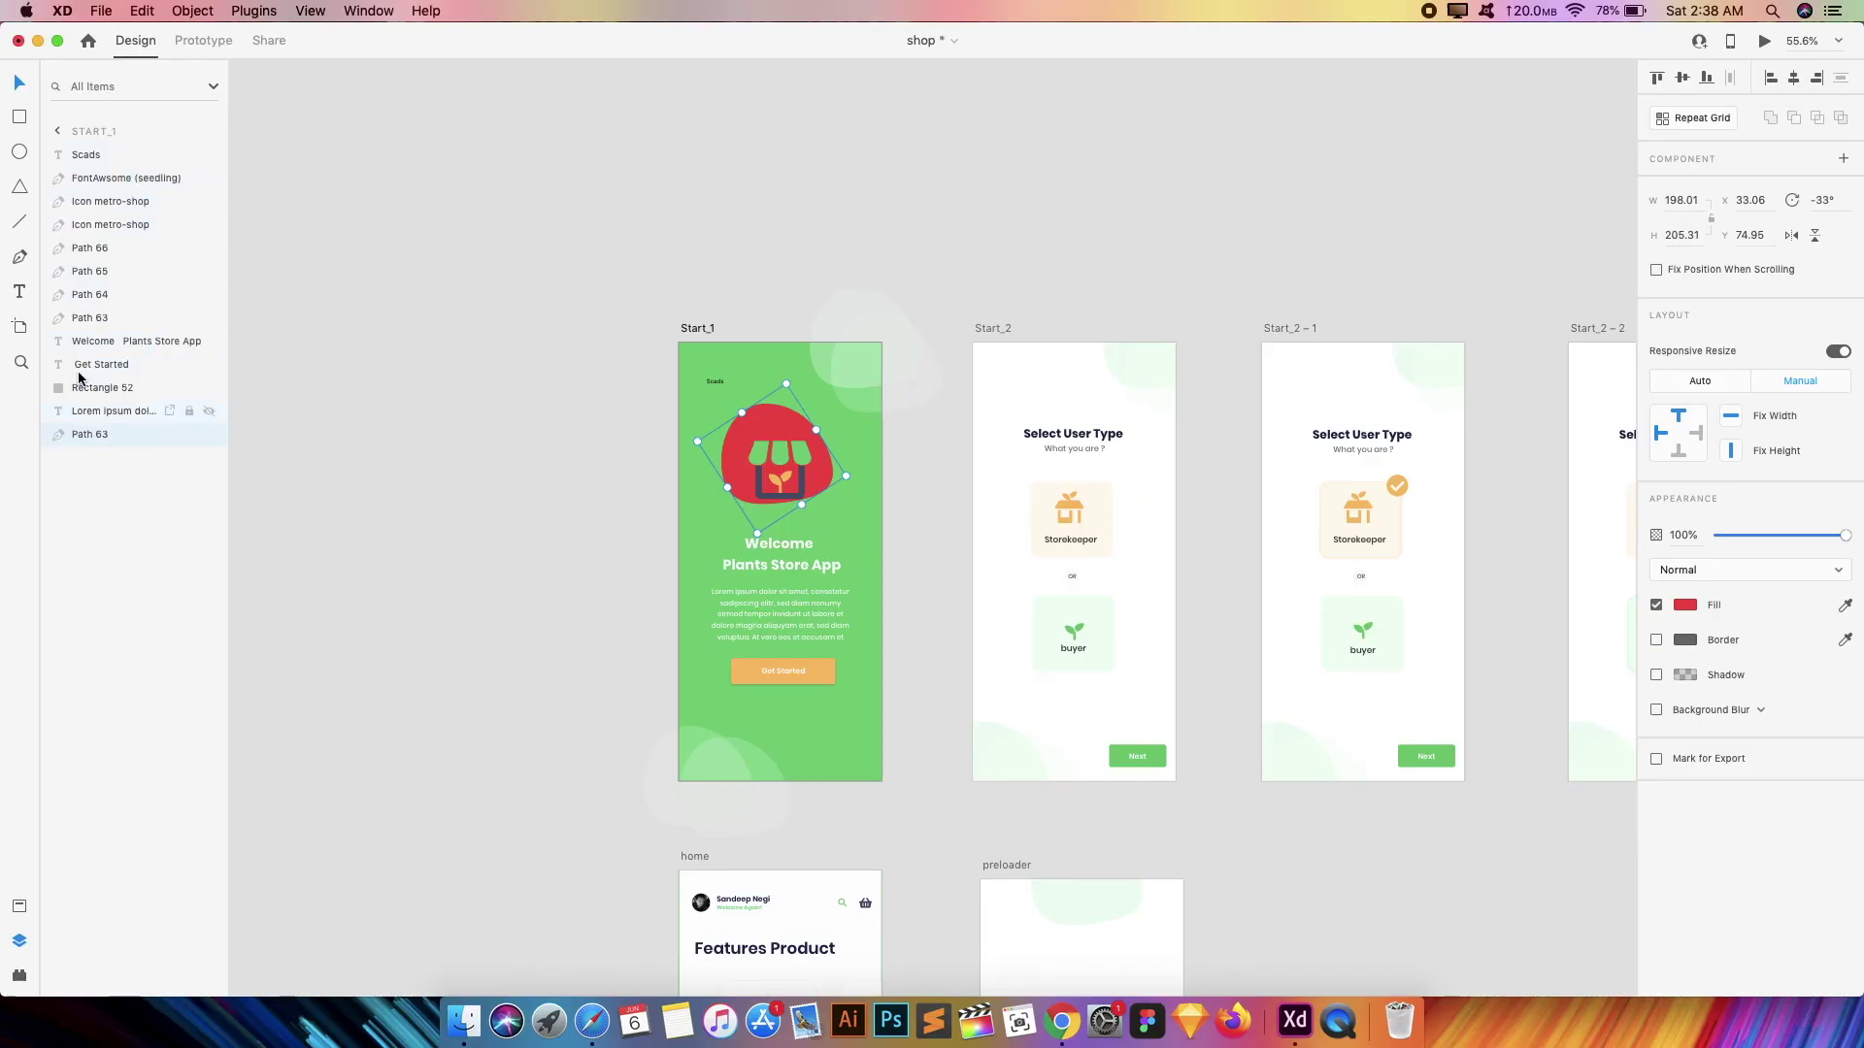
pyautogui.click(788, 264)
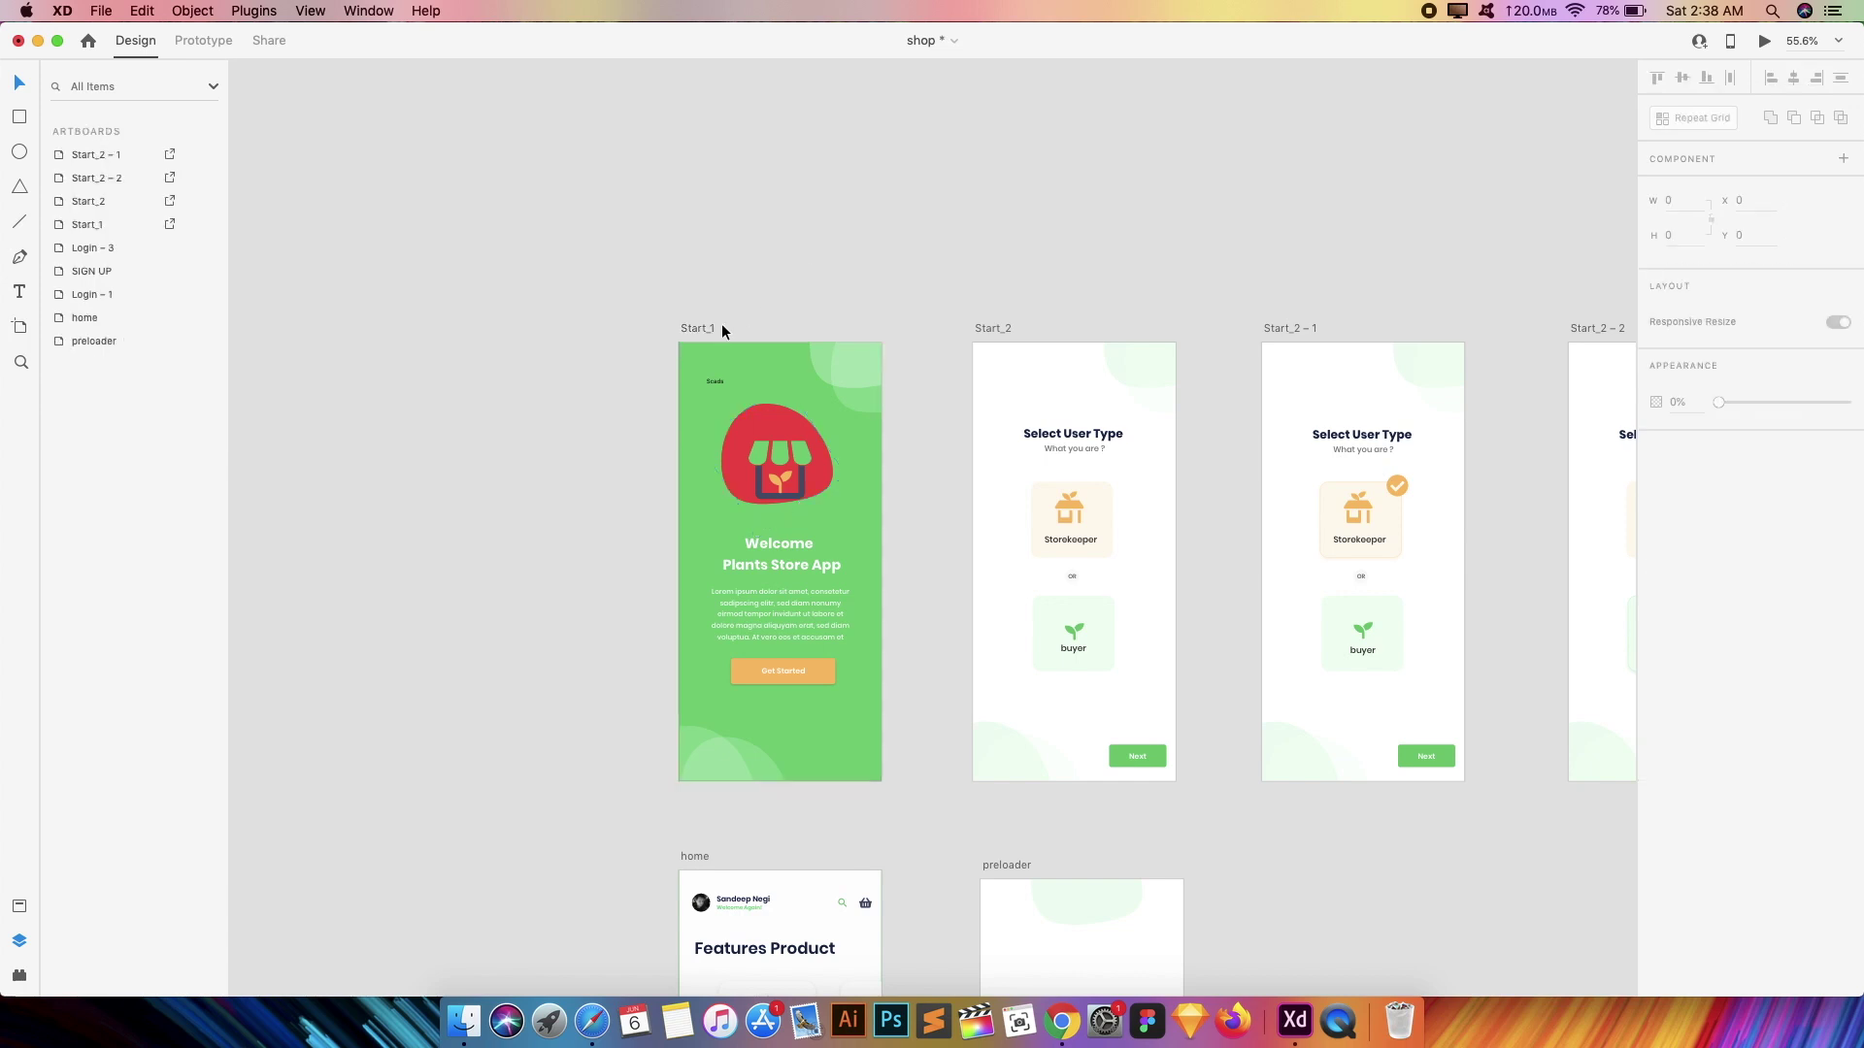
# - Select the Start_1 artboard, look through its layers from the artboard list, and return to the list of all artboards
pyautogui.click(696, 328)
pyautogui.scroll(3, 730, 318)
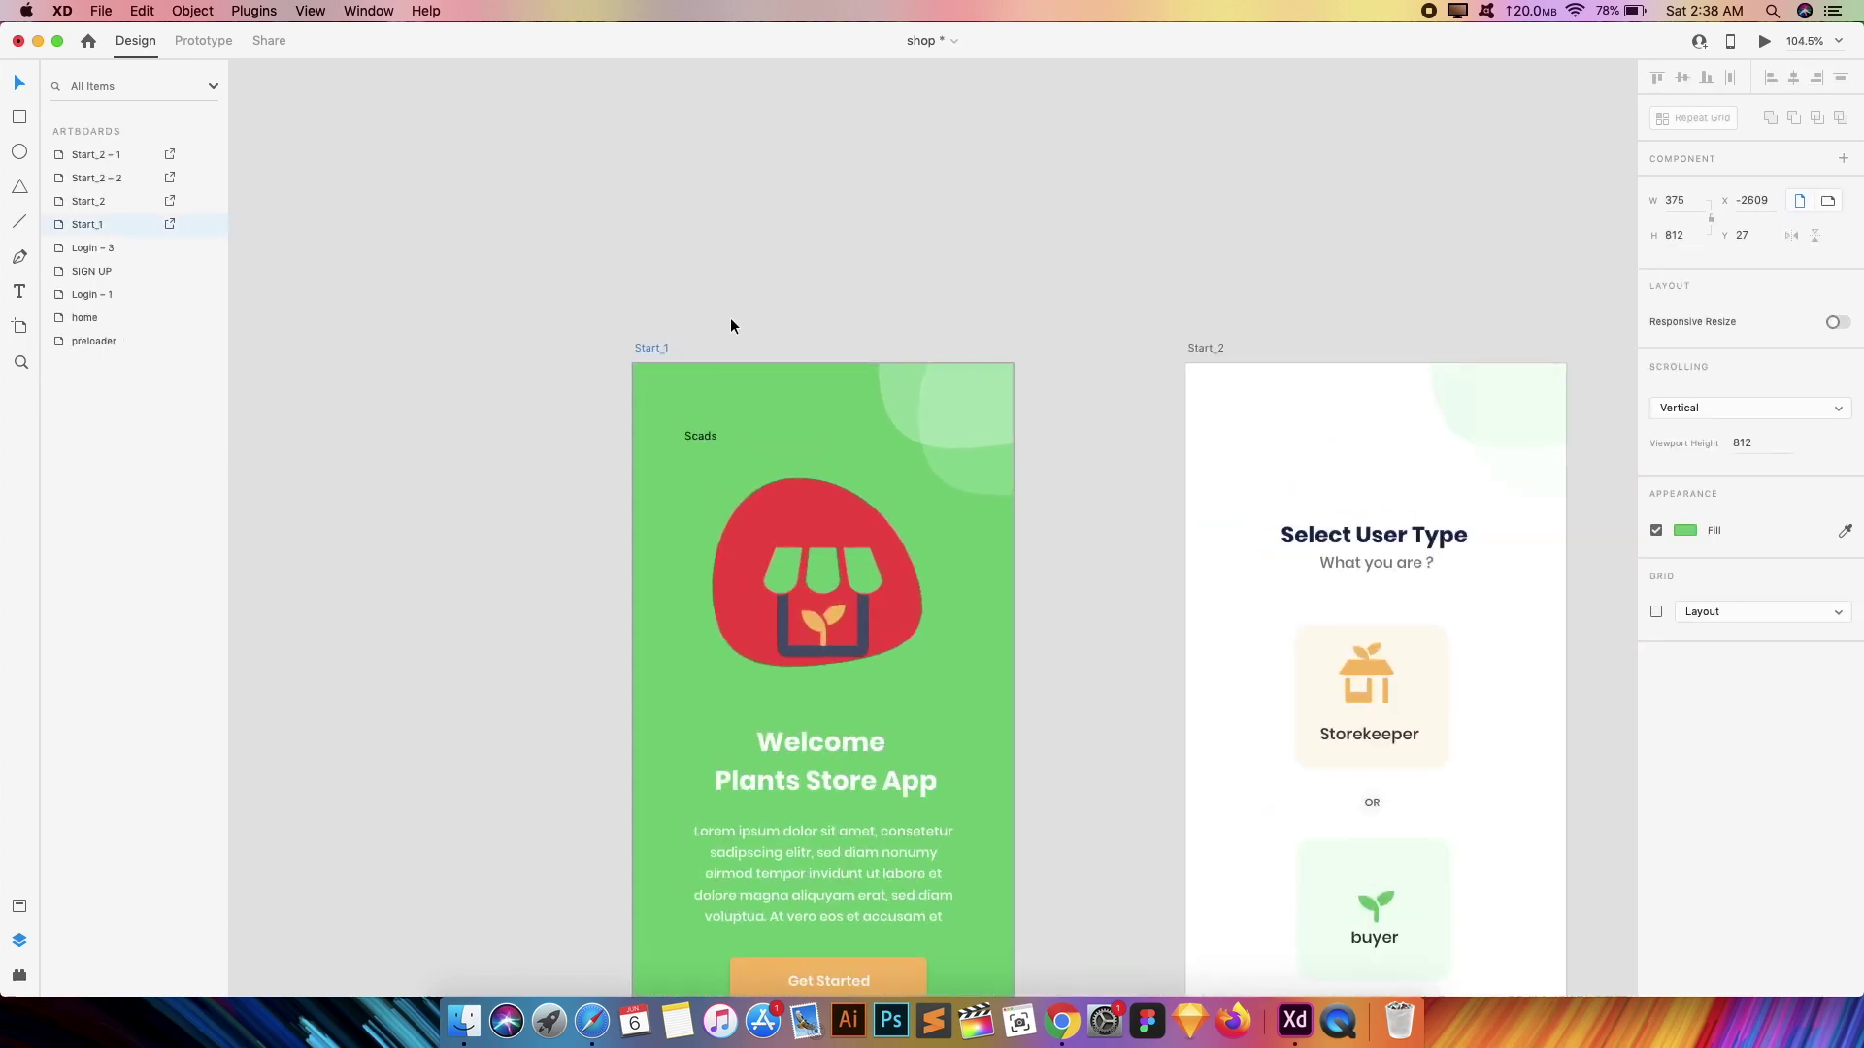
pyautogui.scroll(3, 650, 343)
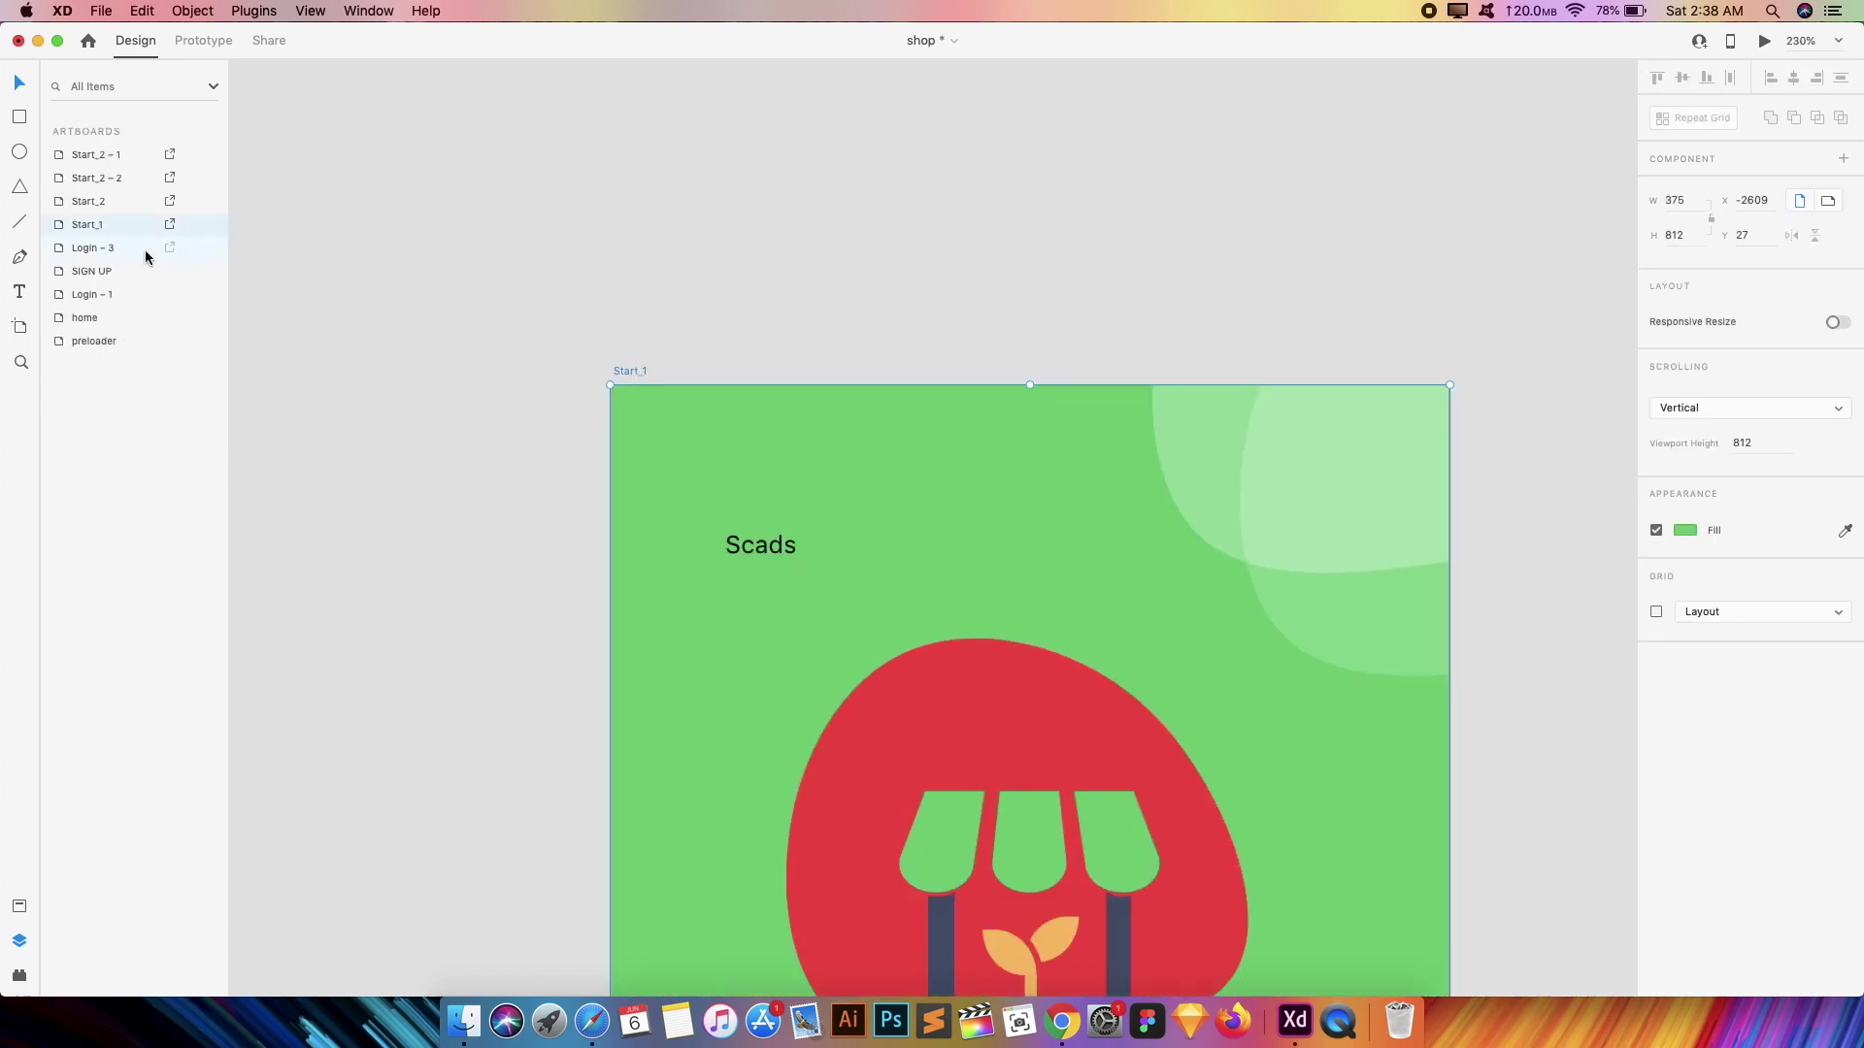
pyautogui.doubleClick(62, 227)
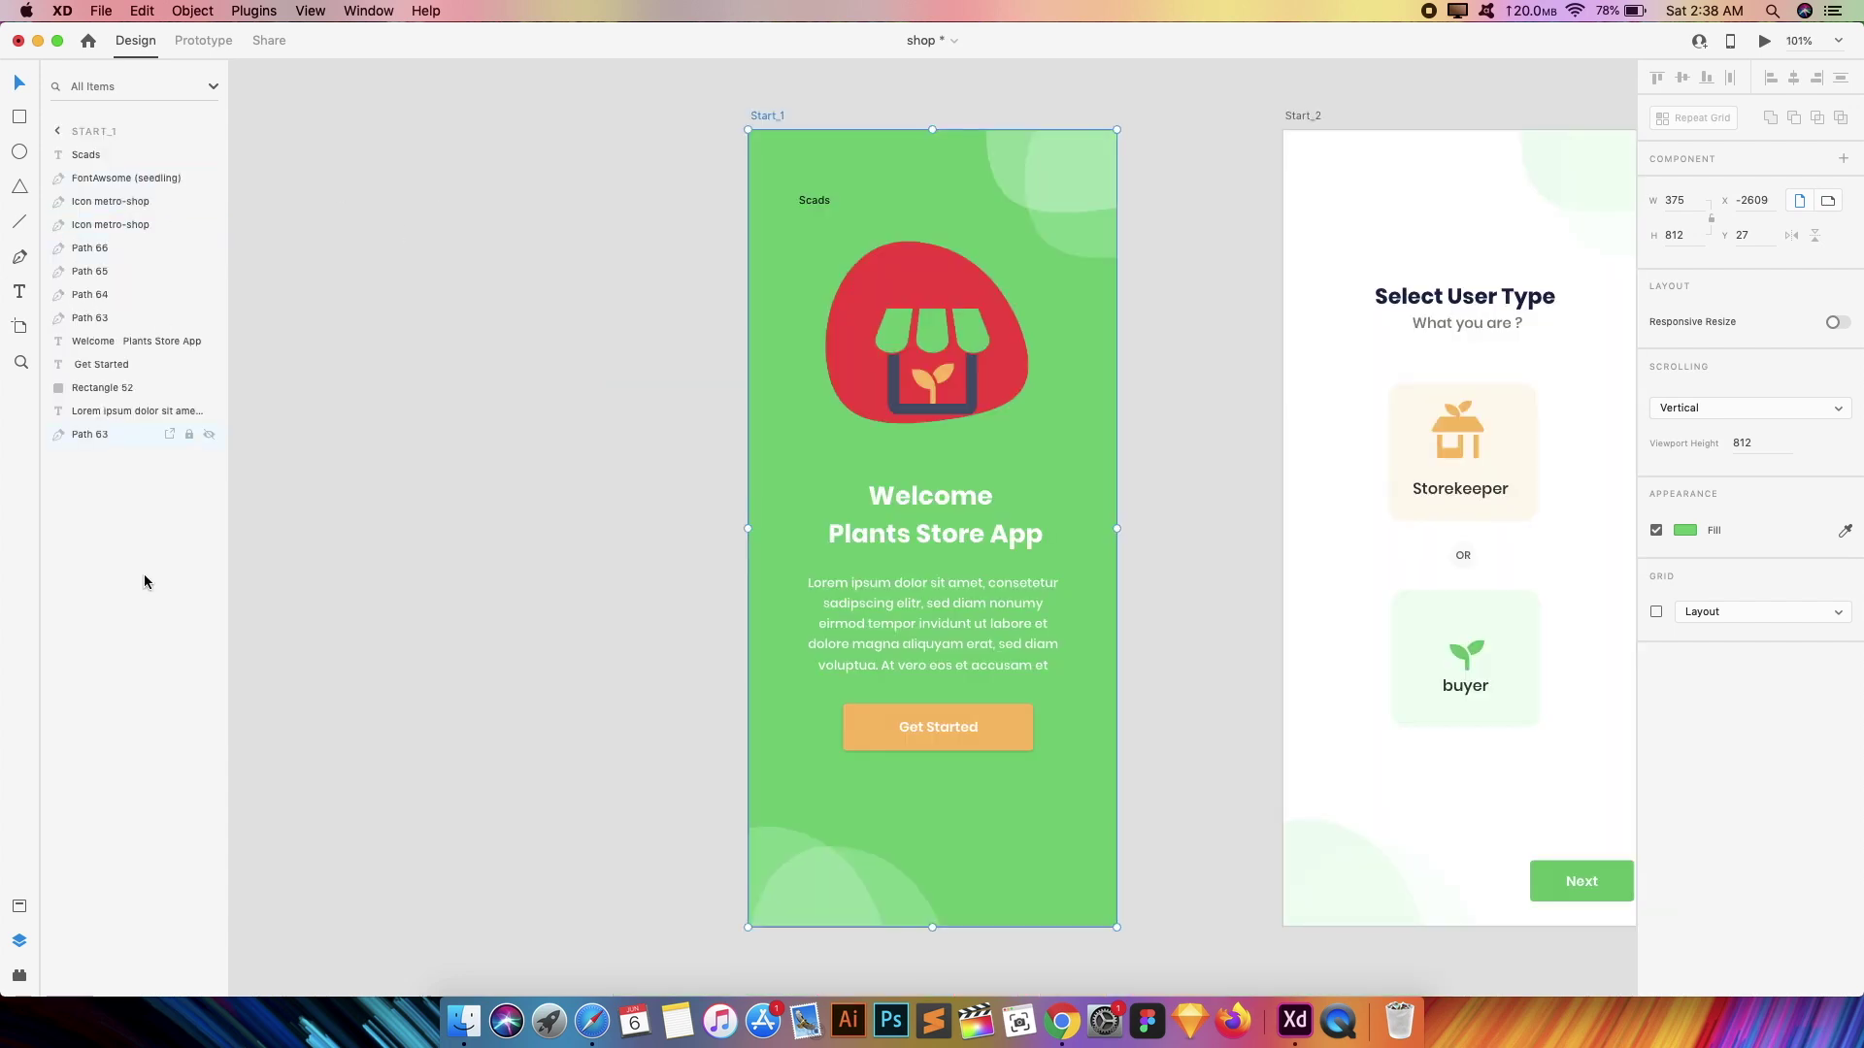
pyautogui.moveTo(80, 558); pyautogui.dragTo(87, 153)
pyautogui.click(398, 272)
pyautogui.scroll(-5, 398, 275)
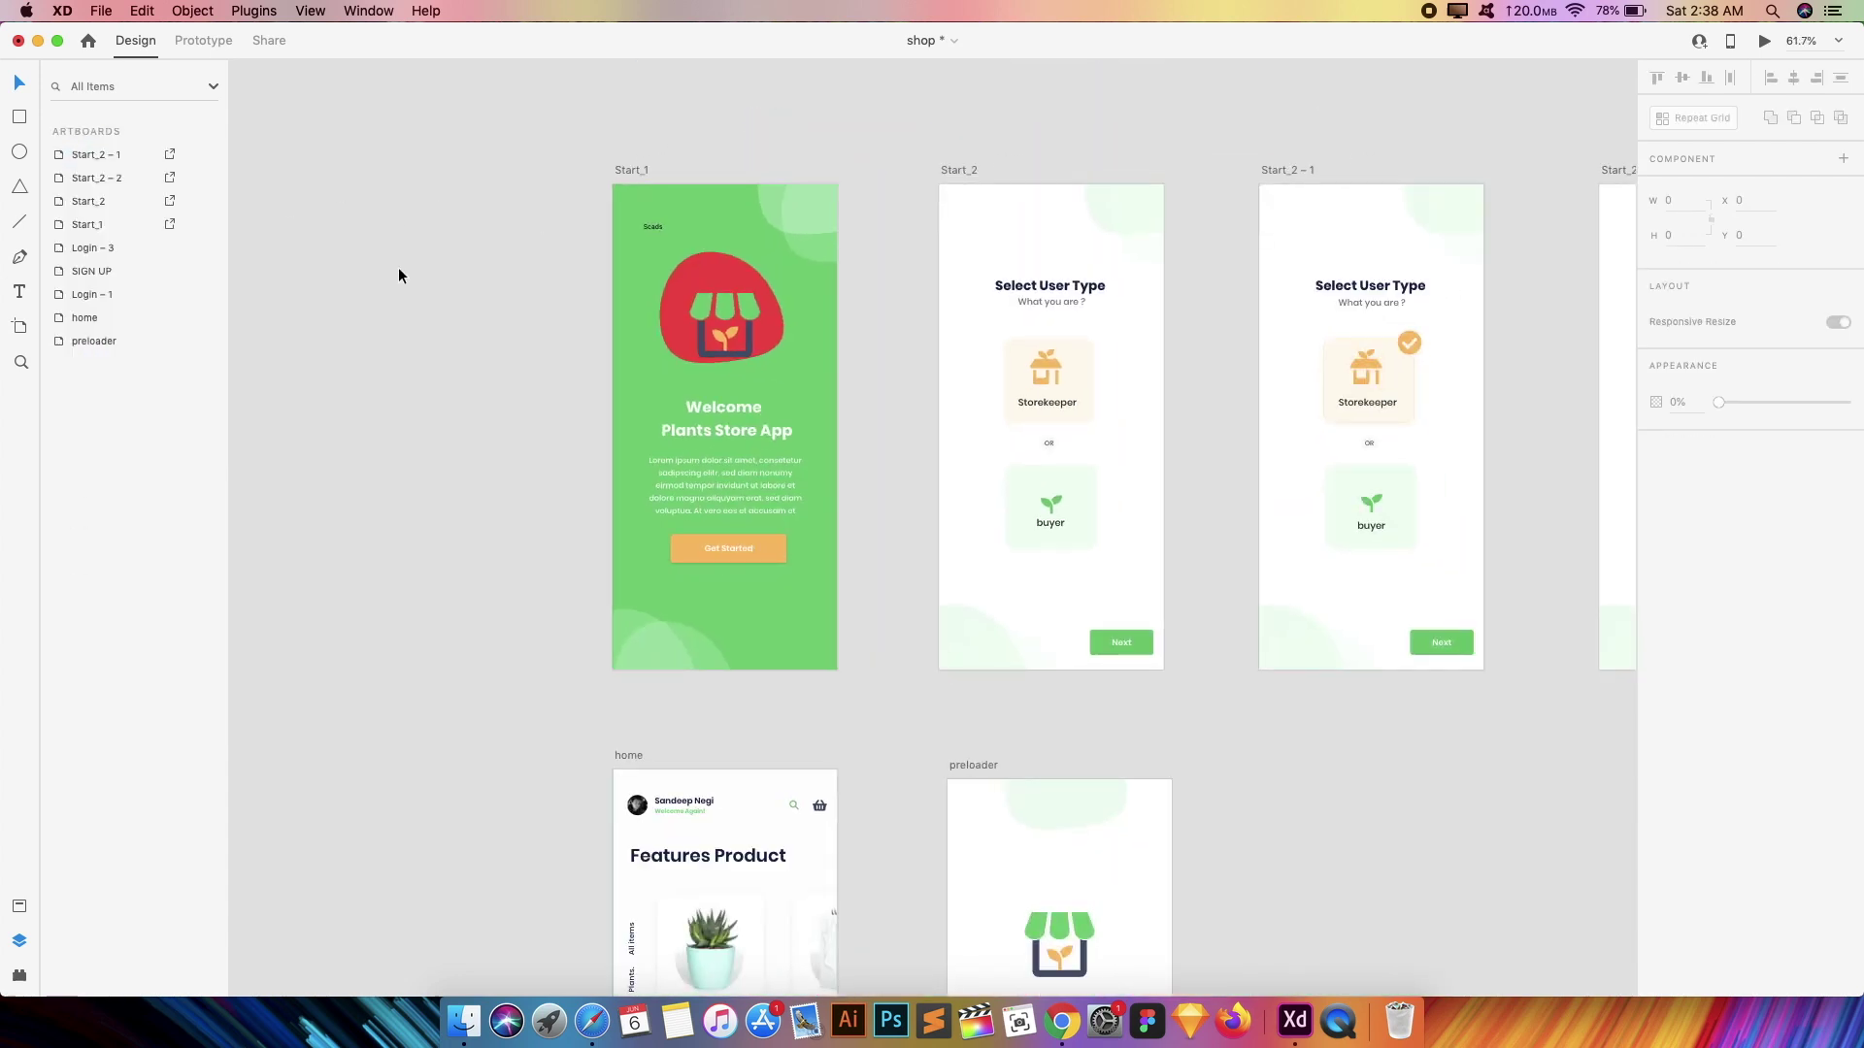
# - View the installed plugins and return to the layers list
pyautogui.scroll(3, 614, 340)
pyautogui.scroll(-4, 664, 374)
pyautogui.scroll(-2, 635, 391)
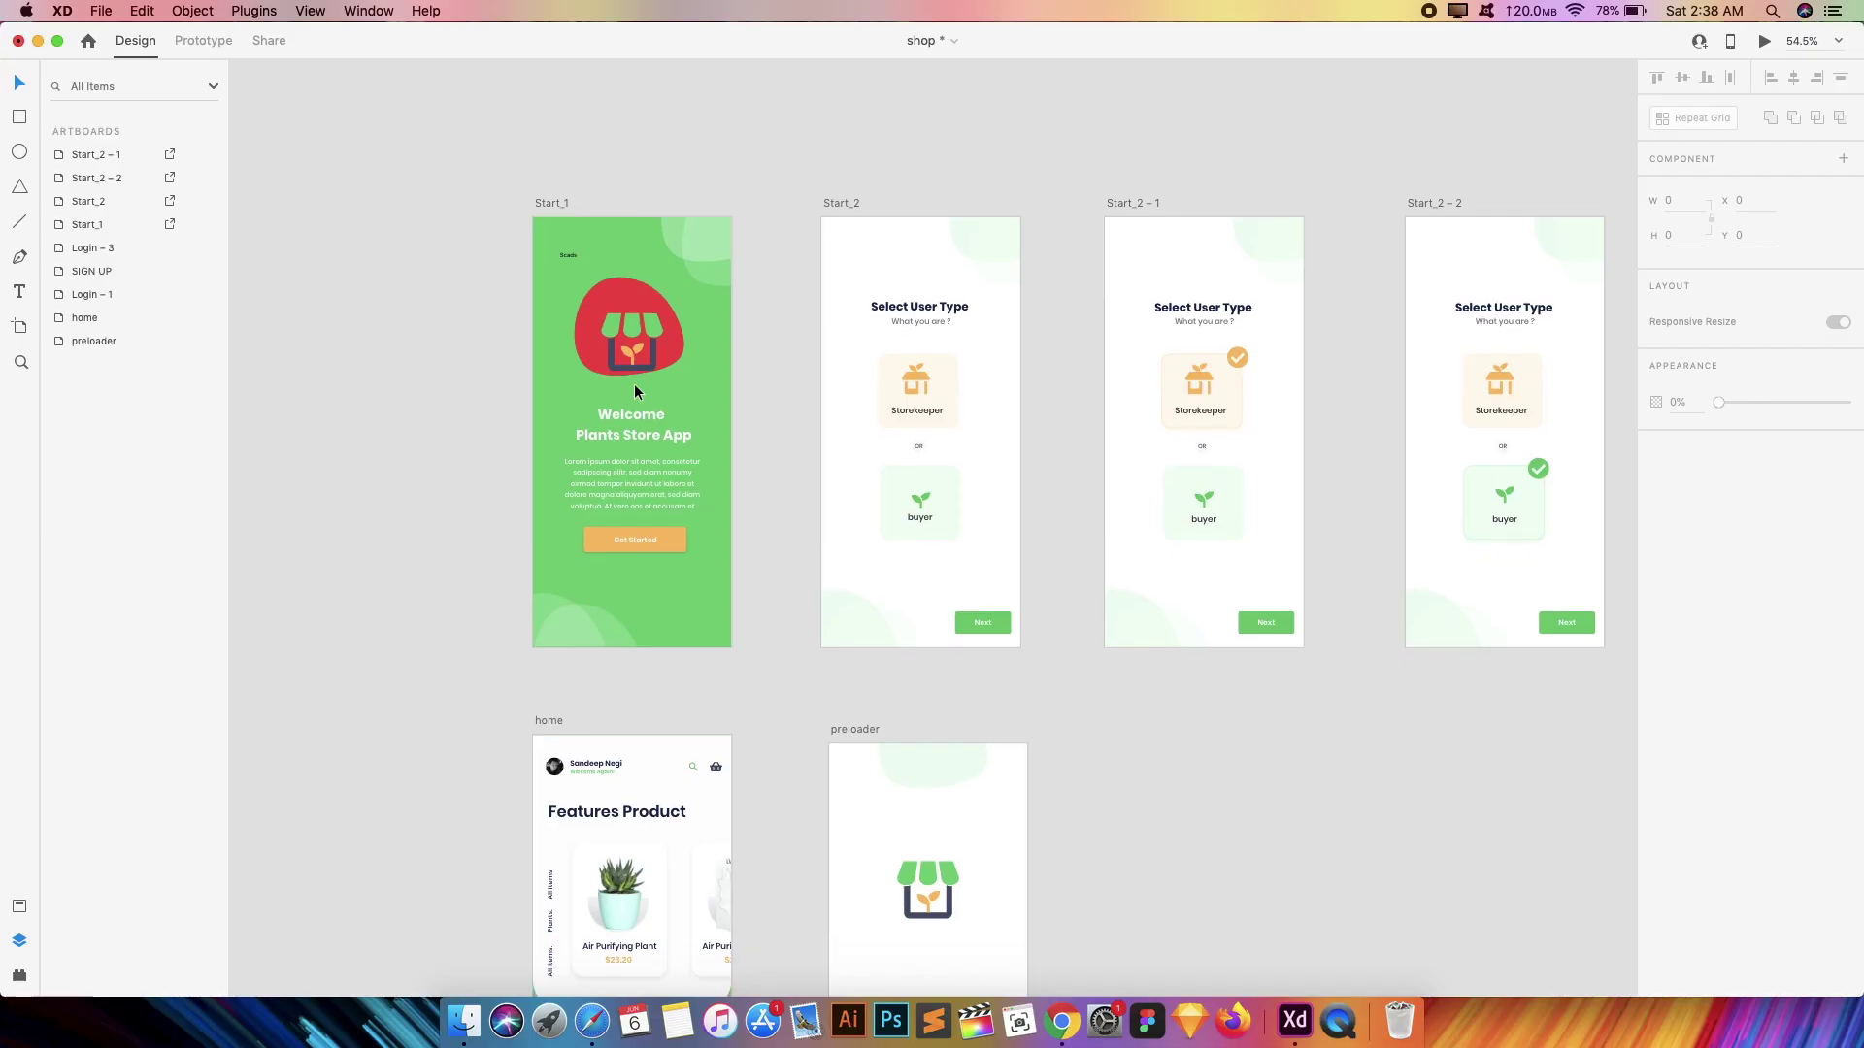
pyautogui.scroll(-2, 635, 388)
pyautogui.scroll(1, 635, 389)
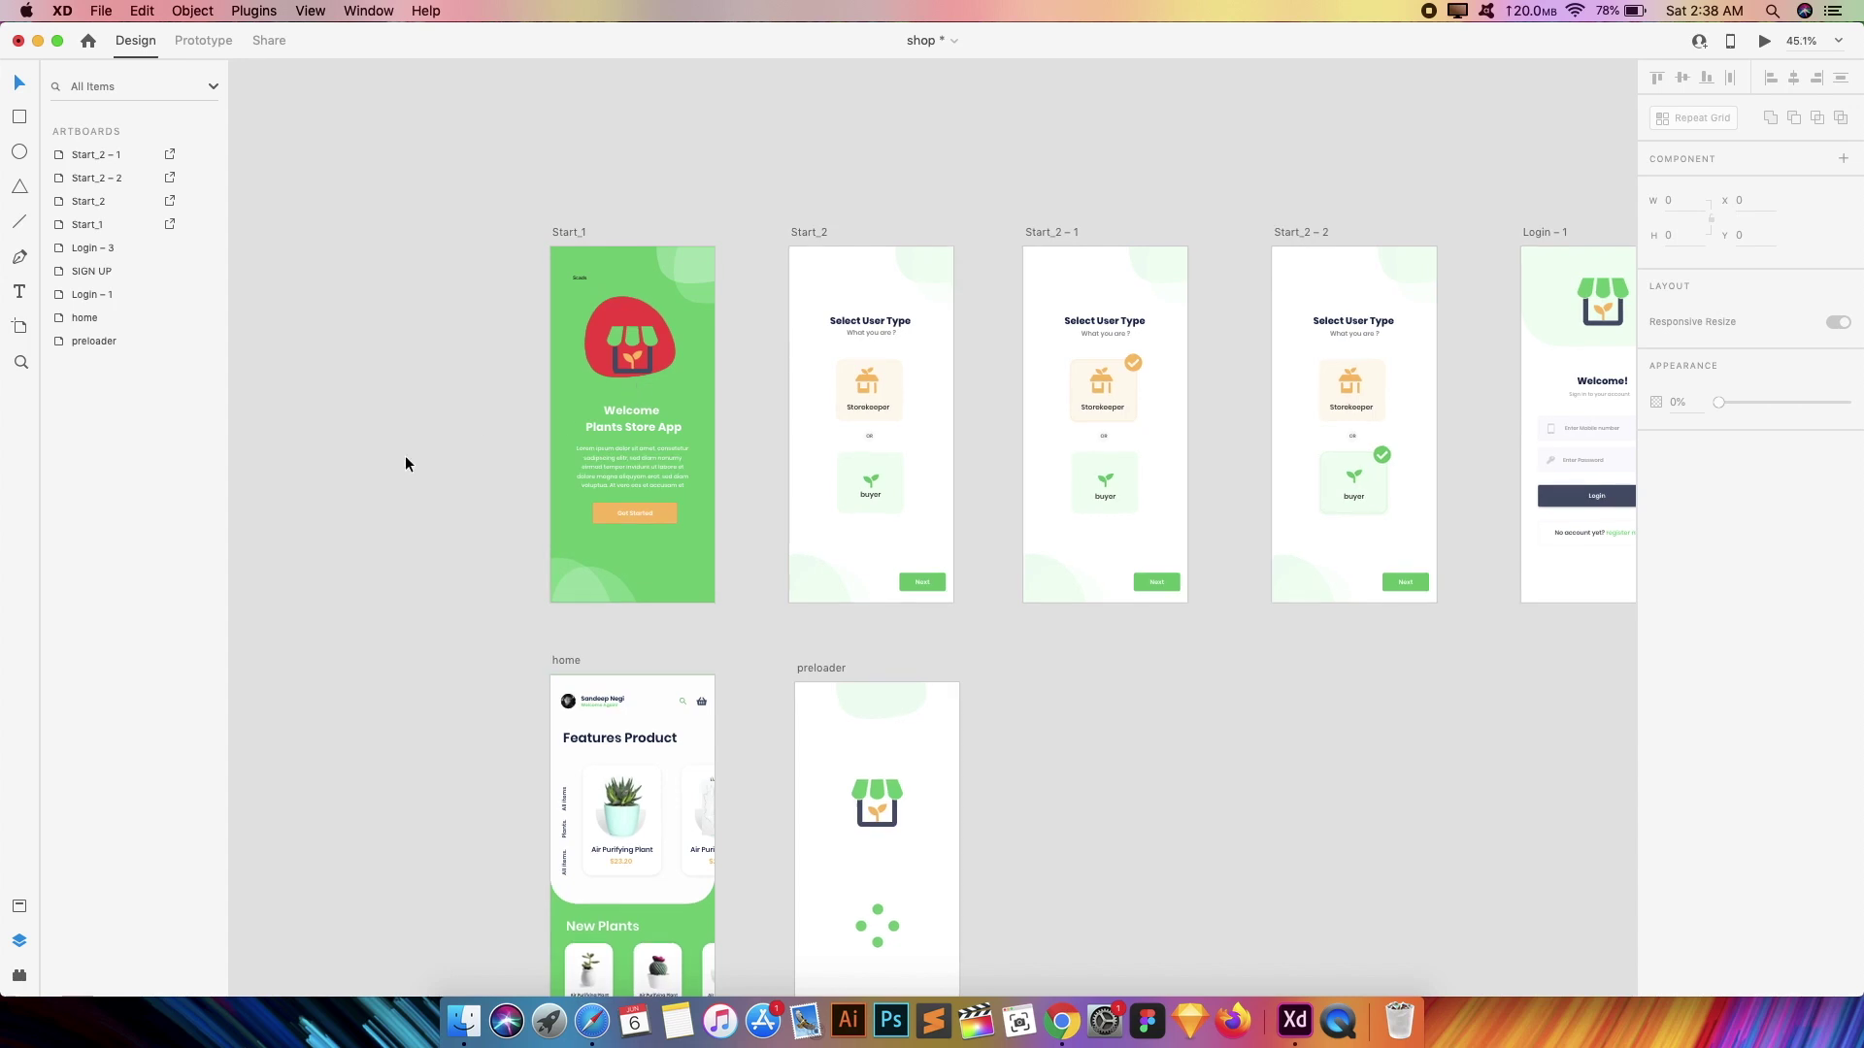
pyautogui.click(19, 975)
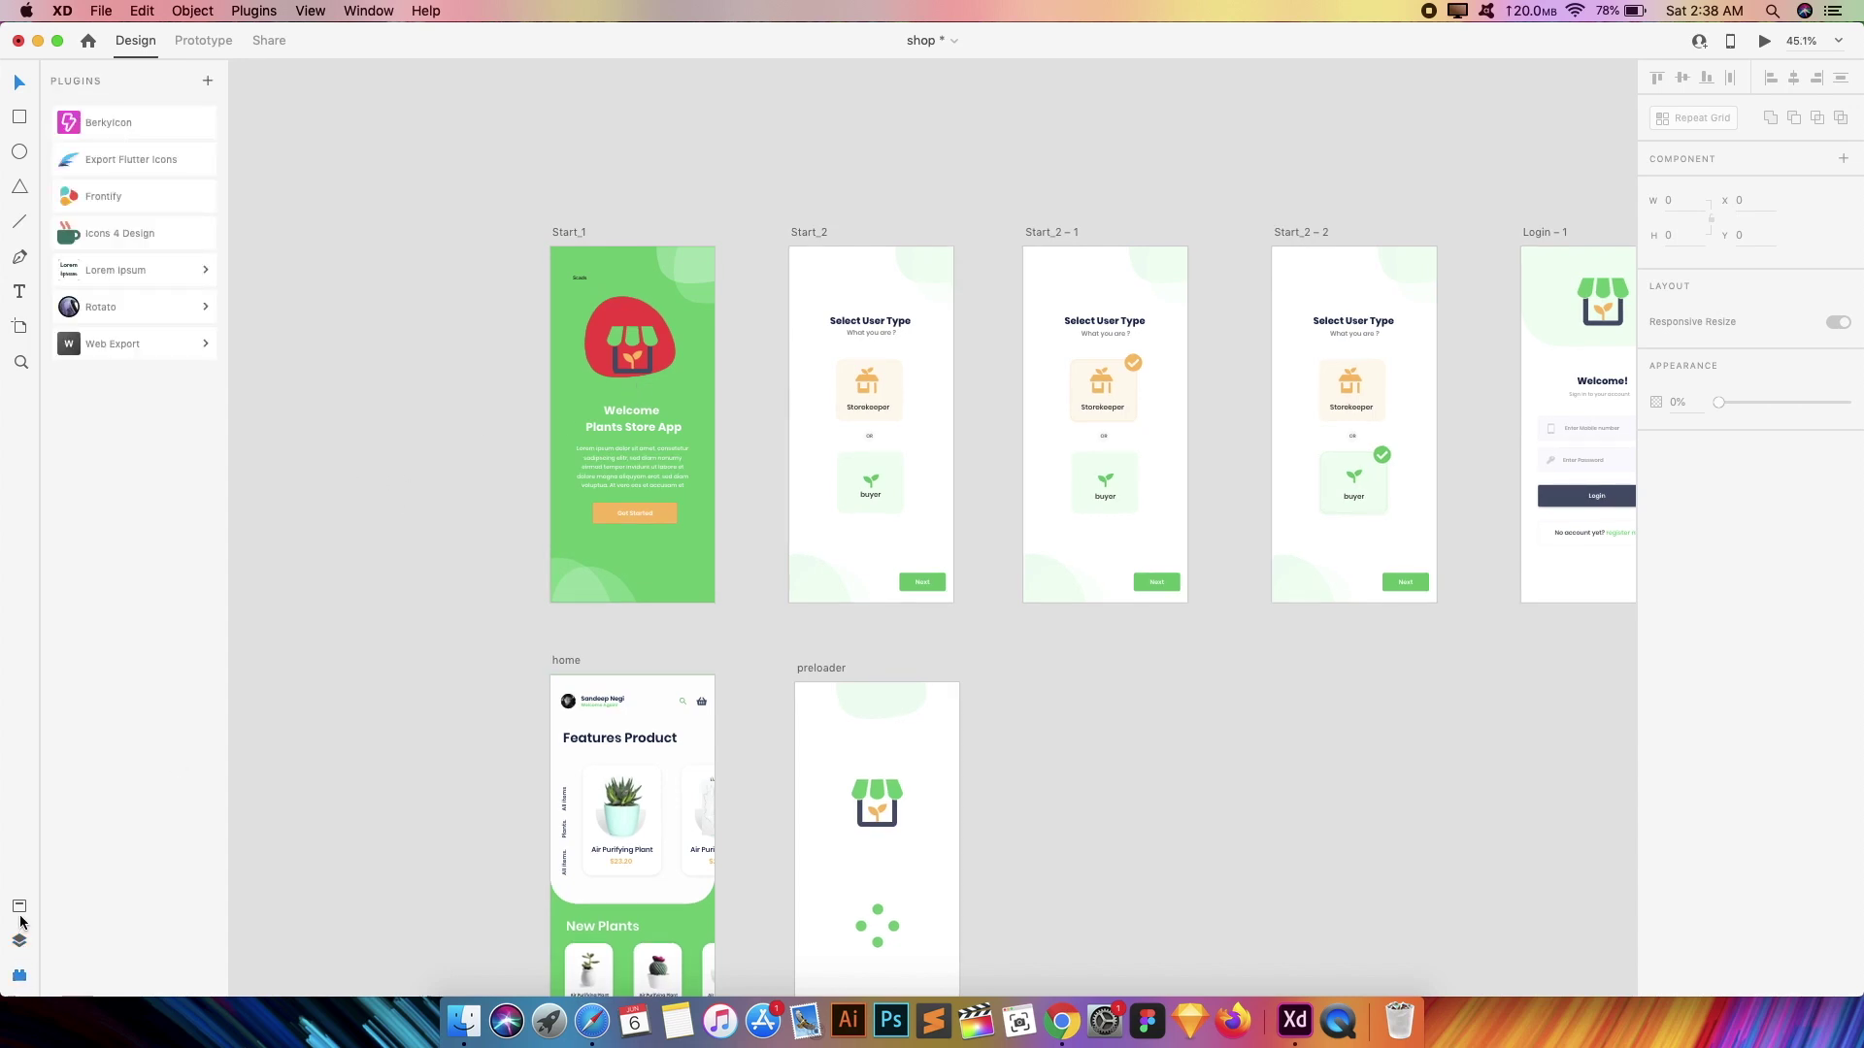
pyautogui.click(19, 941)
pyautogui.hscroll(-2, 342, 625)
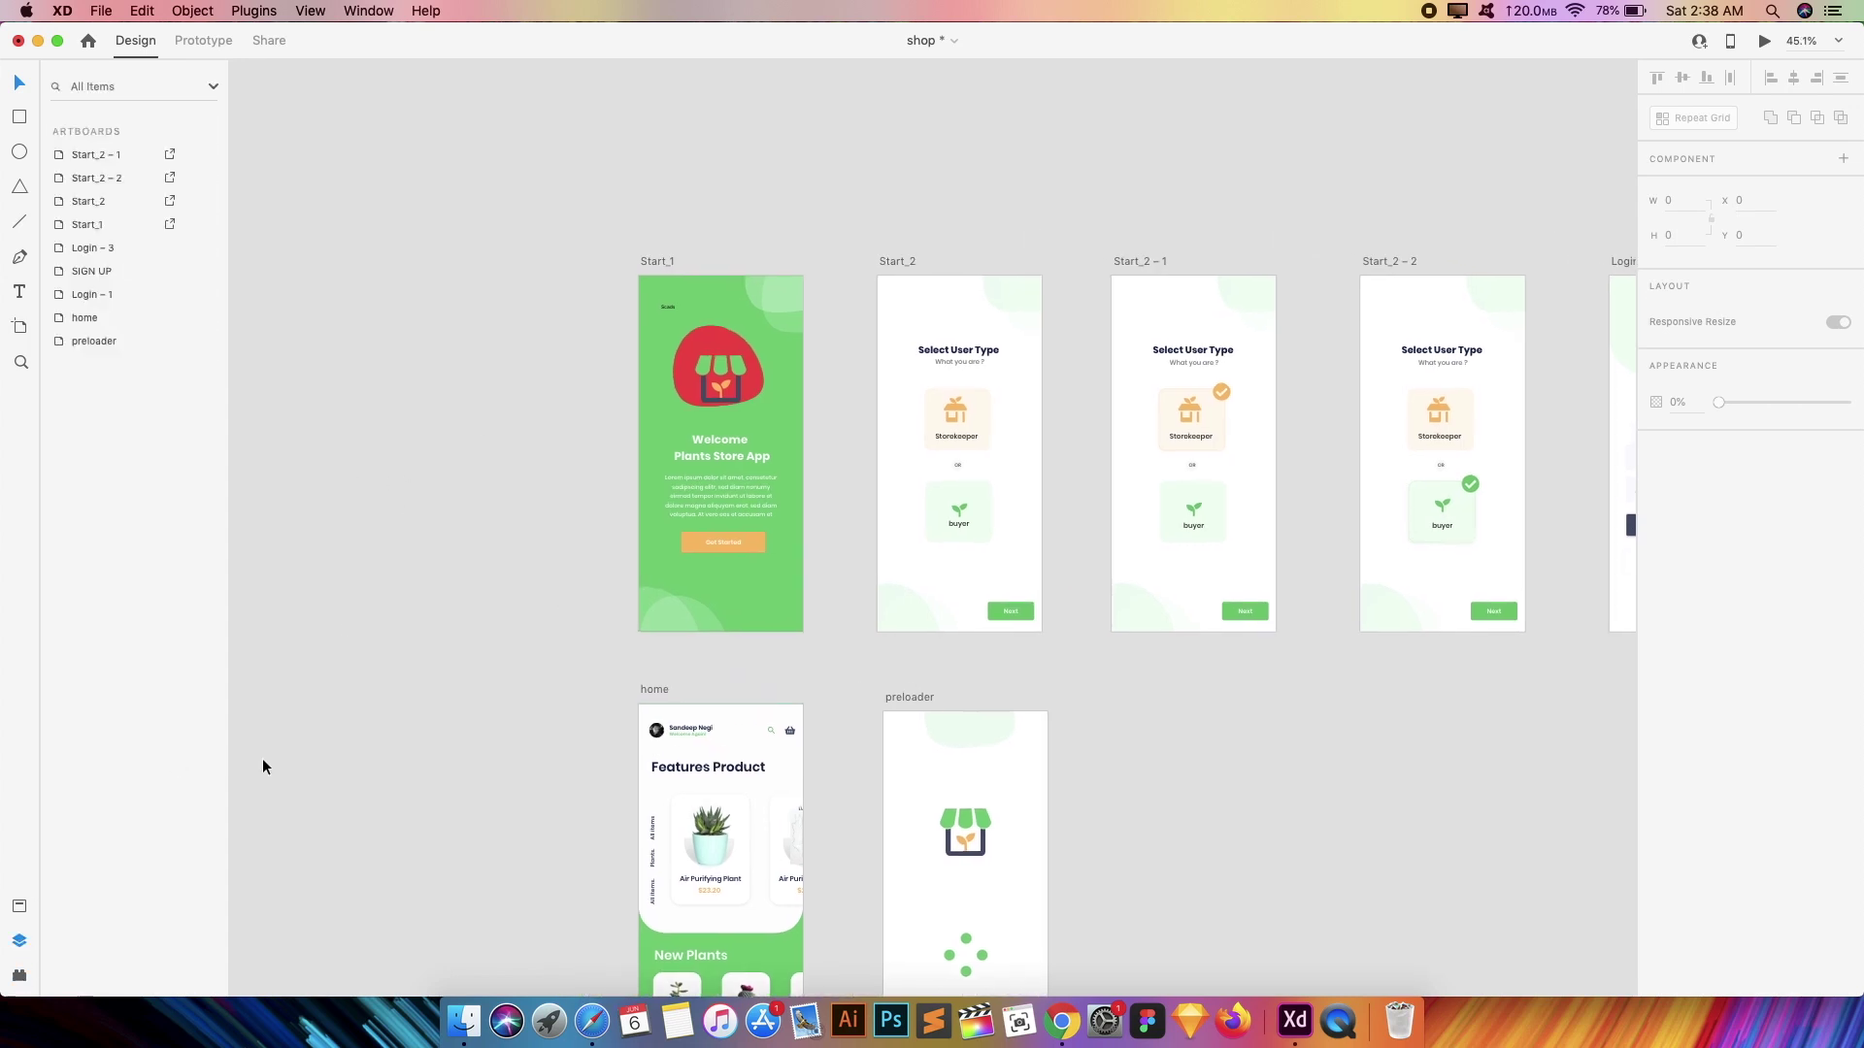
# - Undo all the edits made on the Start_1 artboard, including the logo blob's appearance changes and the Scads text, and deselect everything
pyautogui.press('super+z')
pyautogui.press('super+z')
pyautogui.press('super+z')
pyautogui.press('super+z')
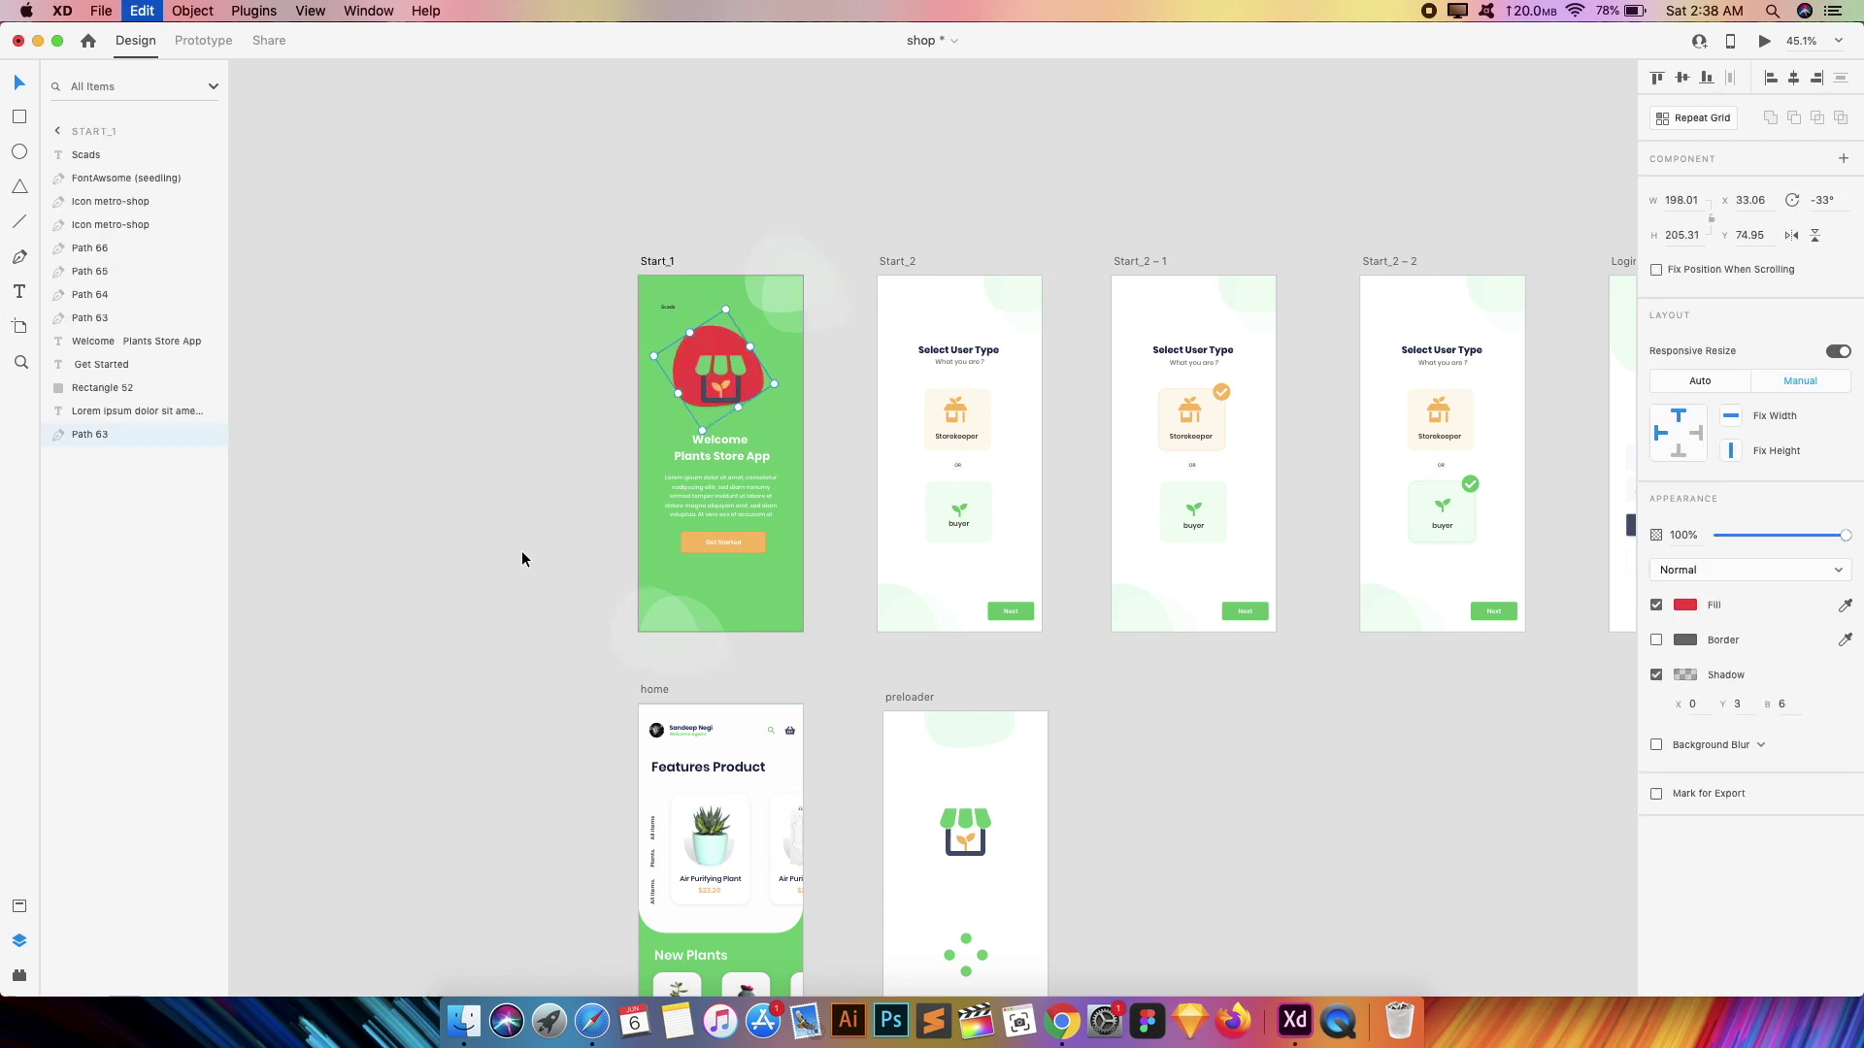
pyautogui.click(493, 480)
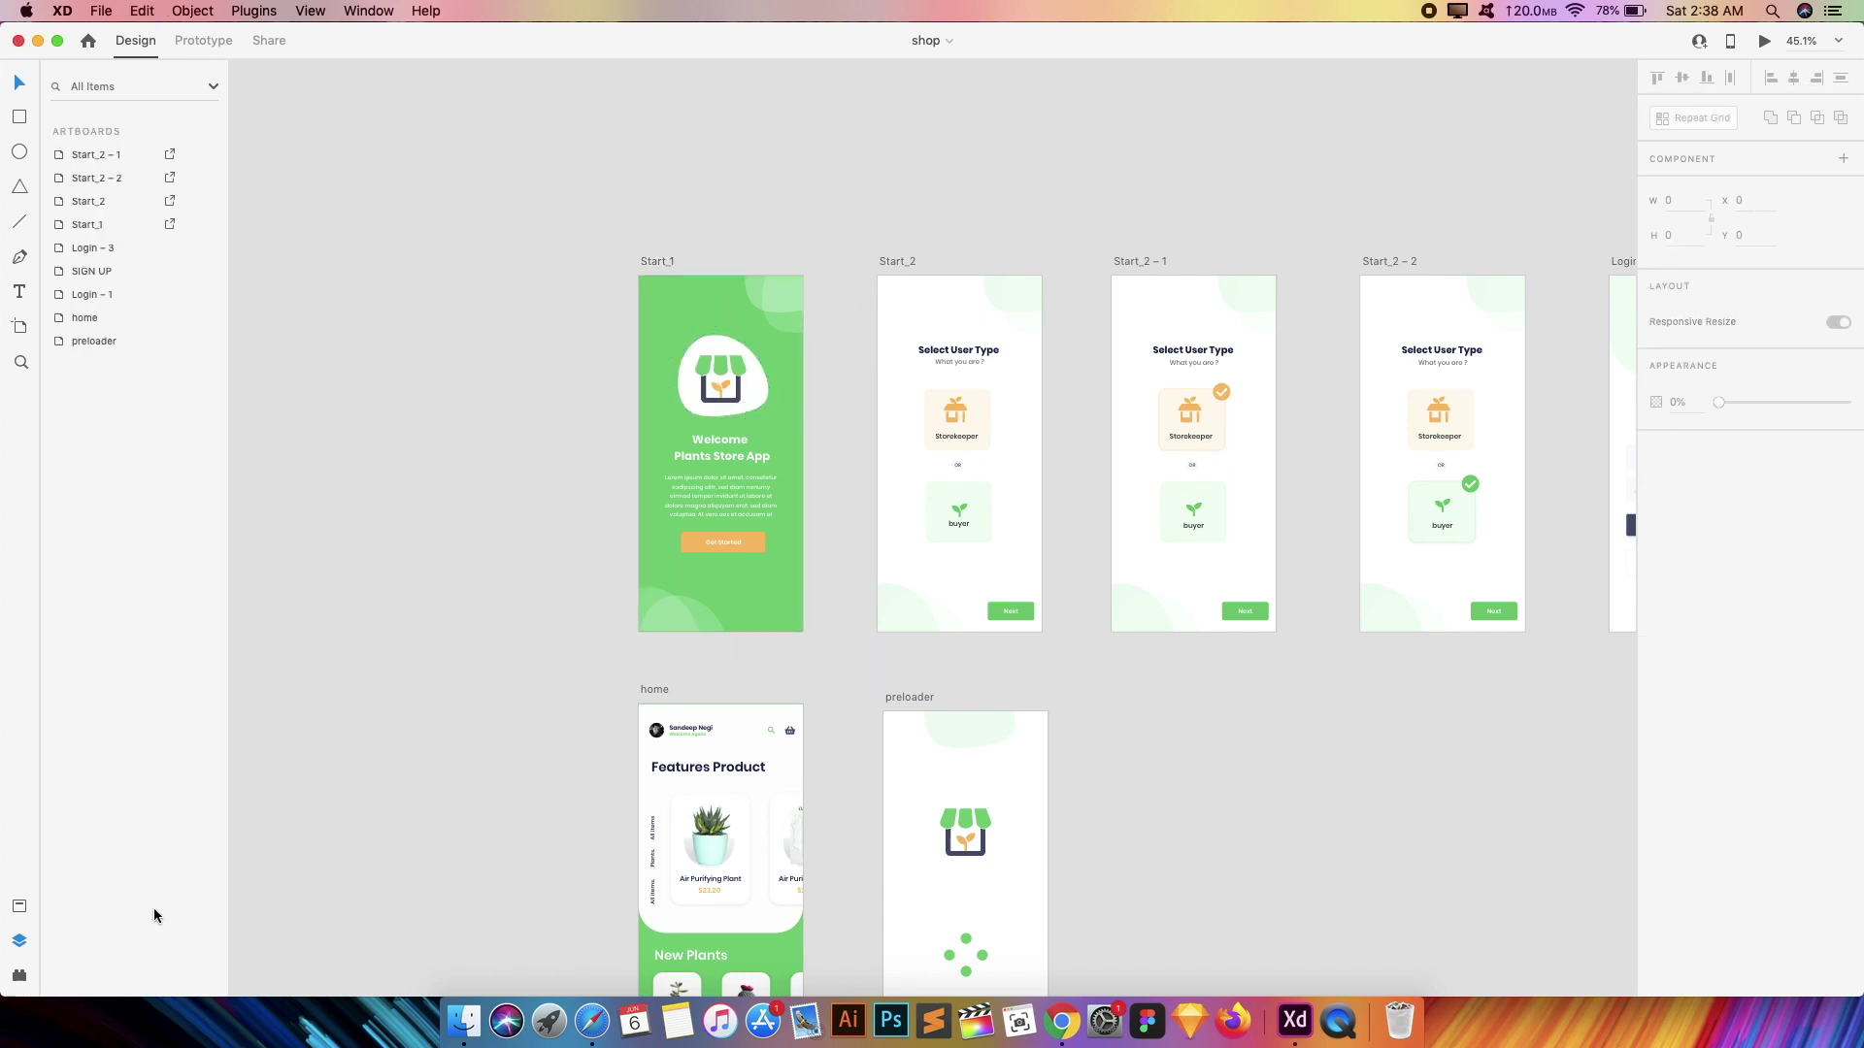
# - Display the document's saved colors and character styles, and examine the artboards from Start_1 to Login – 1
pyautogui.click(23, 976)
pyautogui.click(19, 908)
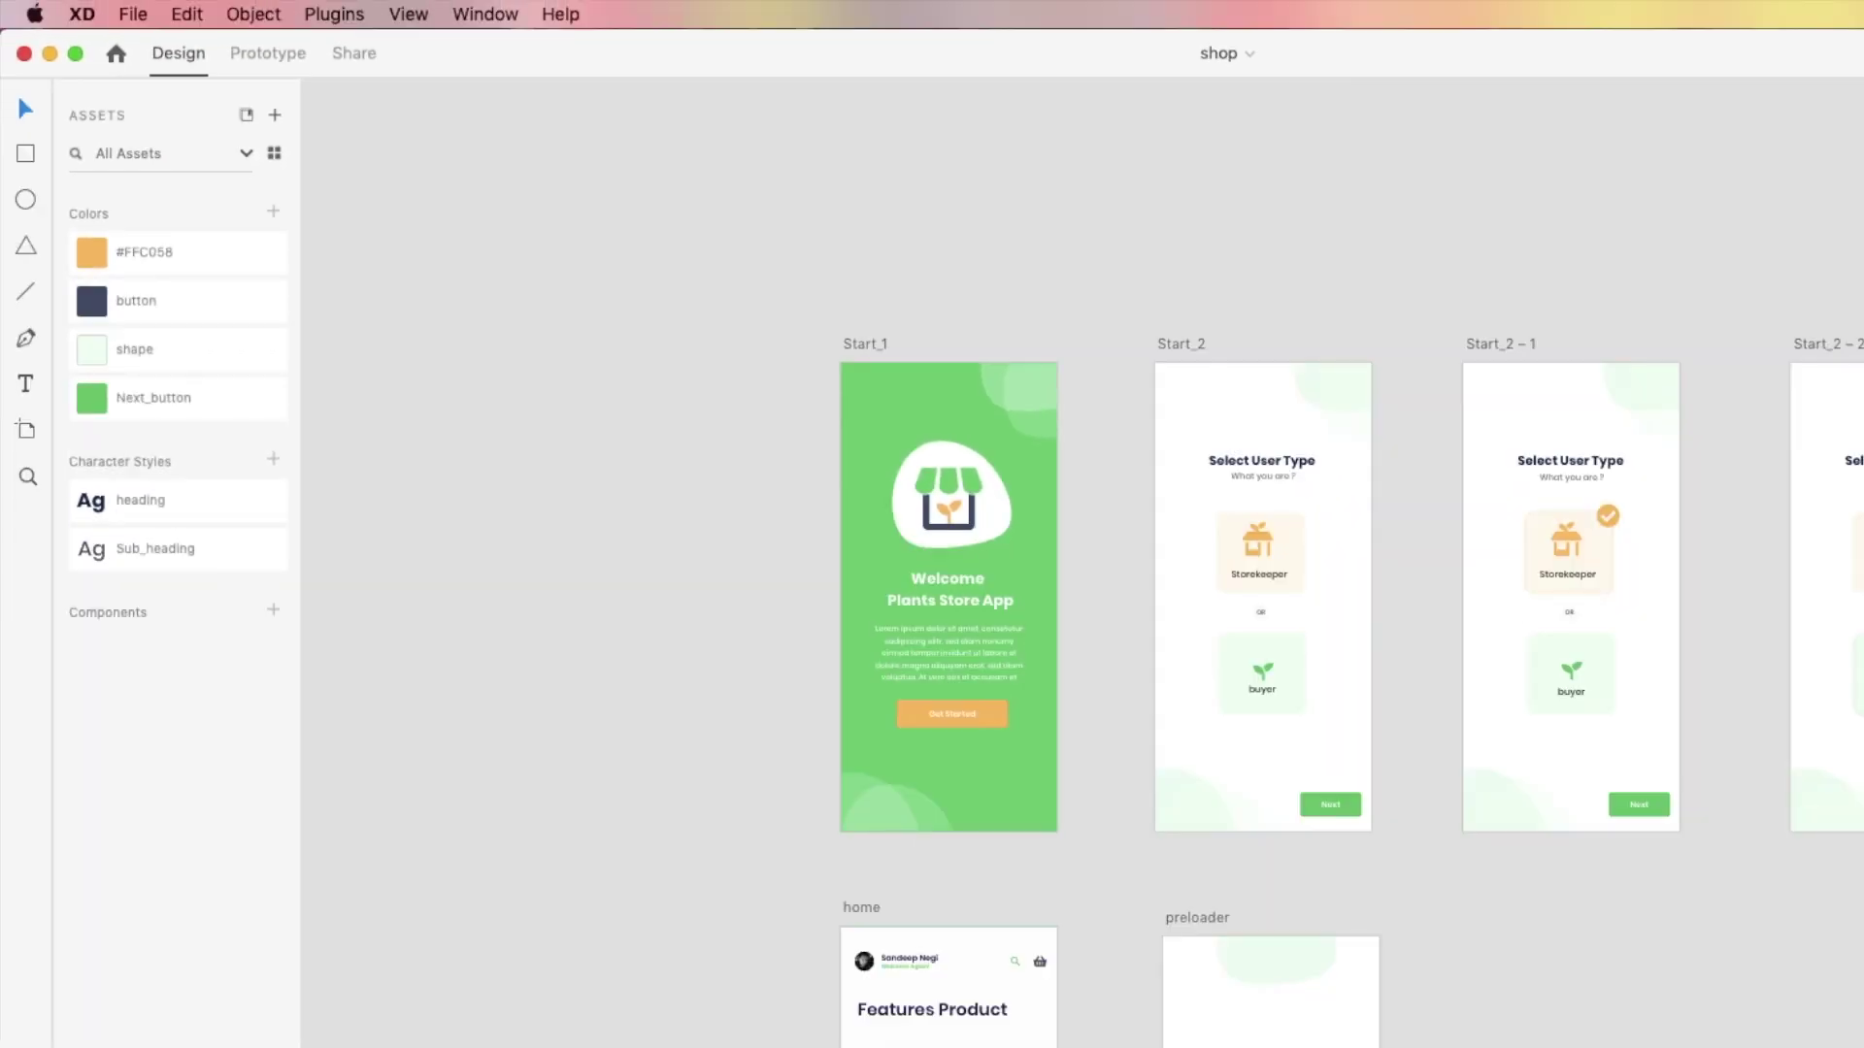
pyautogui.hscroll(-5, 533, 865)
pyautogui.scroll(2, 533, 865)
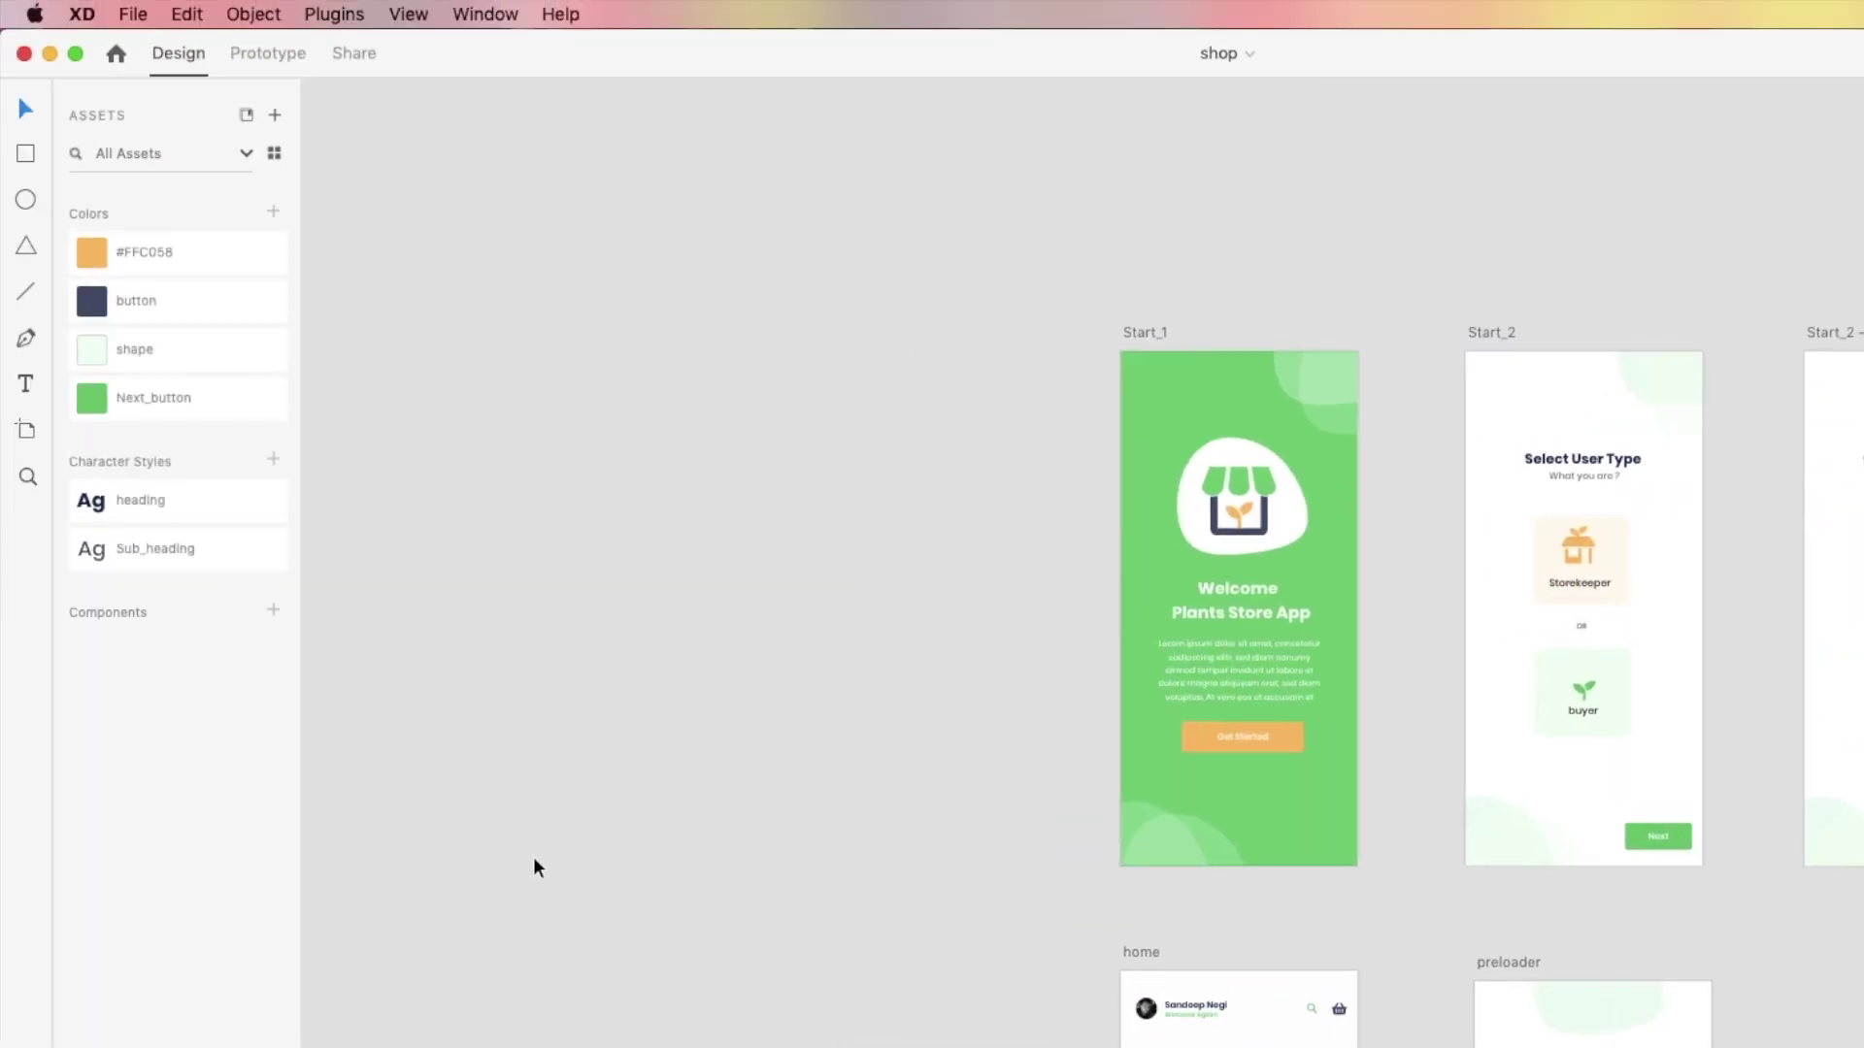
pyautogui.scroll(5, 1138, 752)
pyautogui.hscroll(3, 1136, 754)
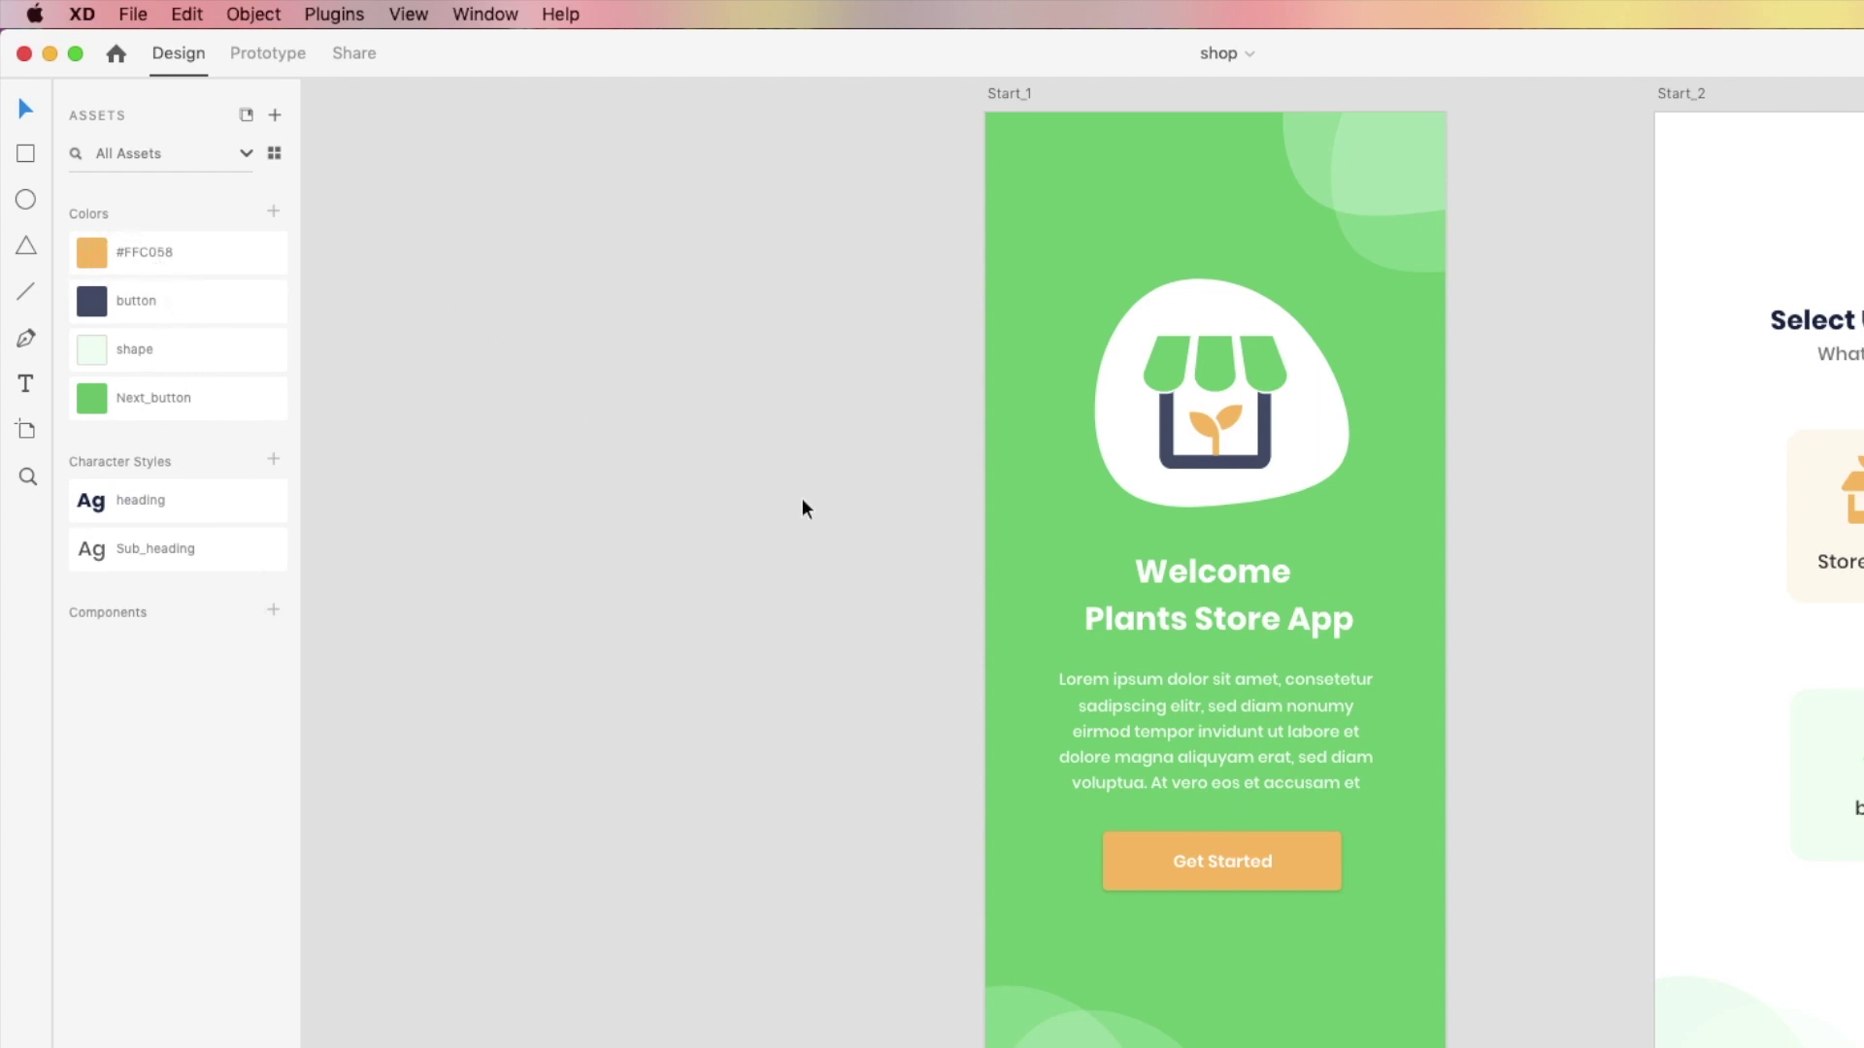
pyautogui.hscroll(4, 1269, 764)
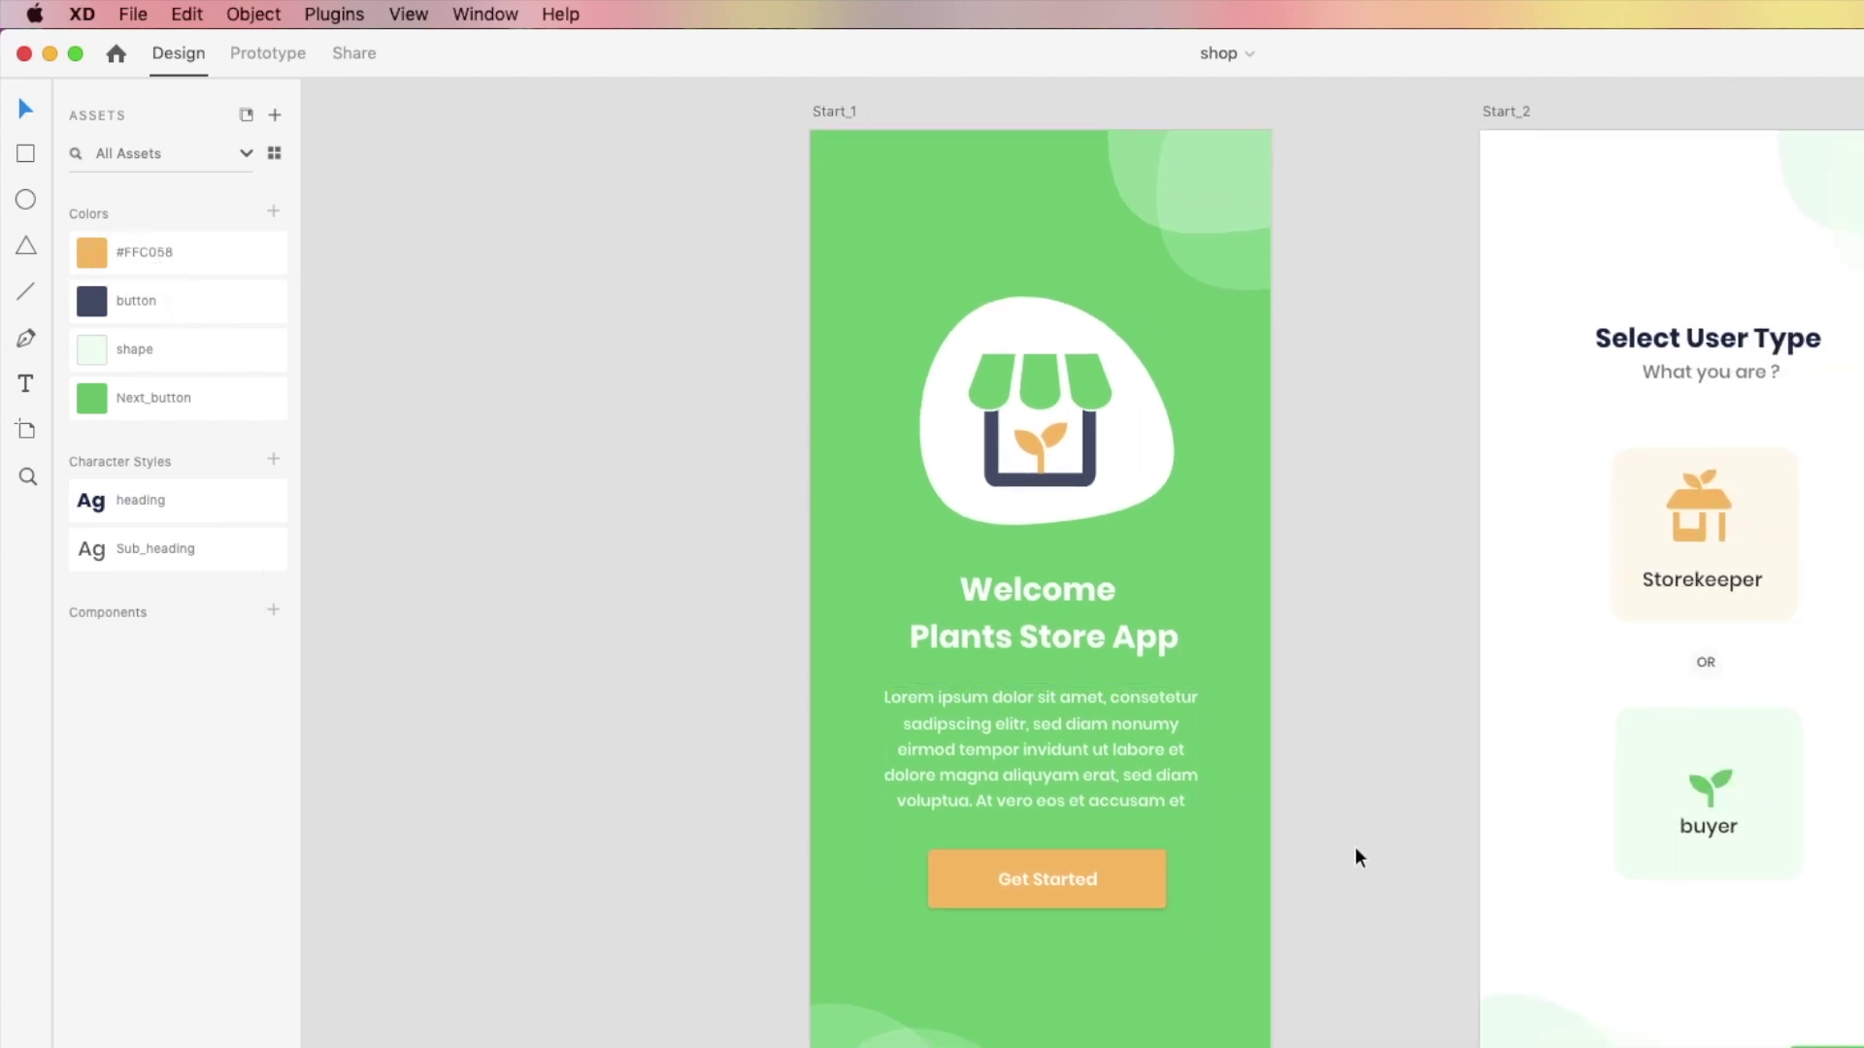
pyautogui.hscroll(15, 1184, 900)
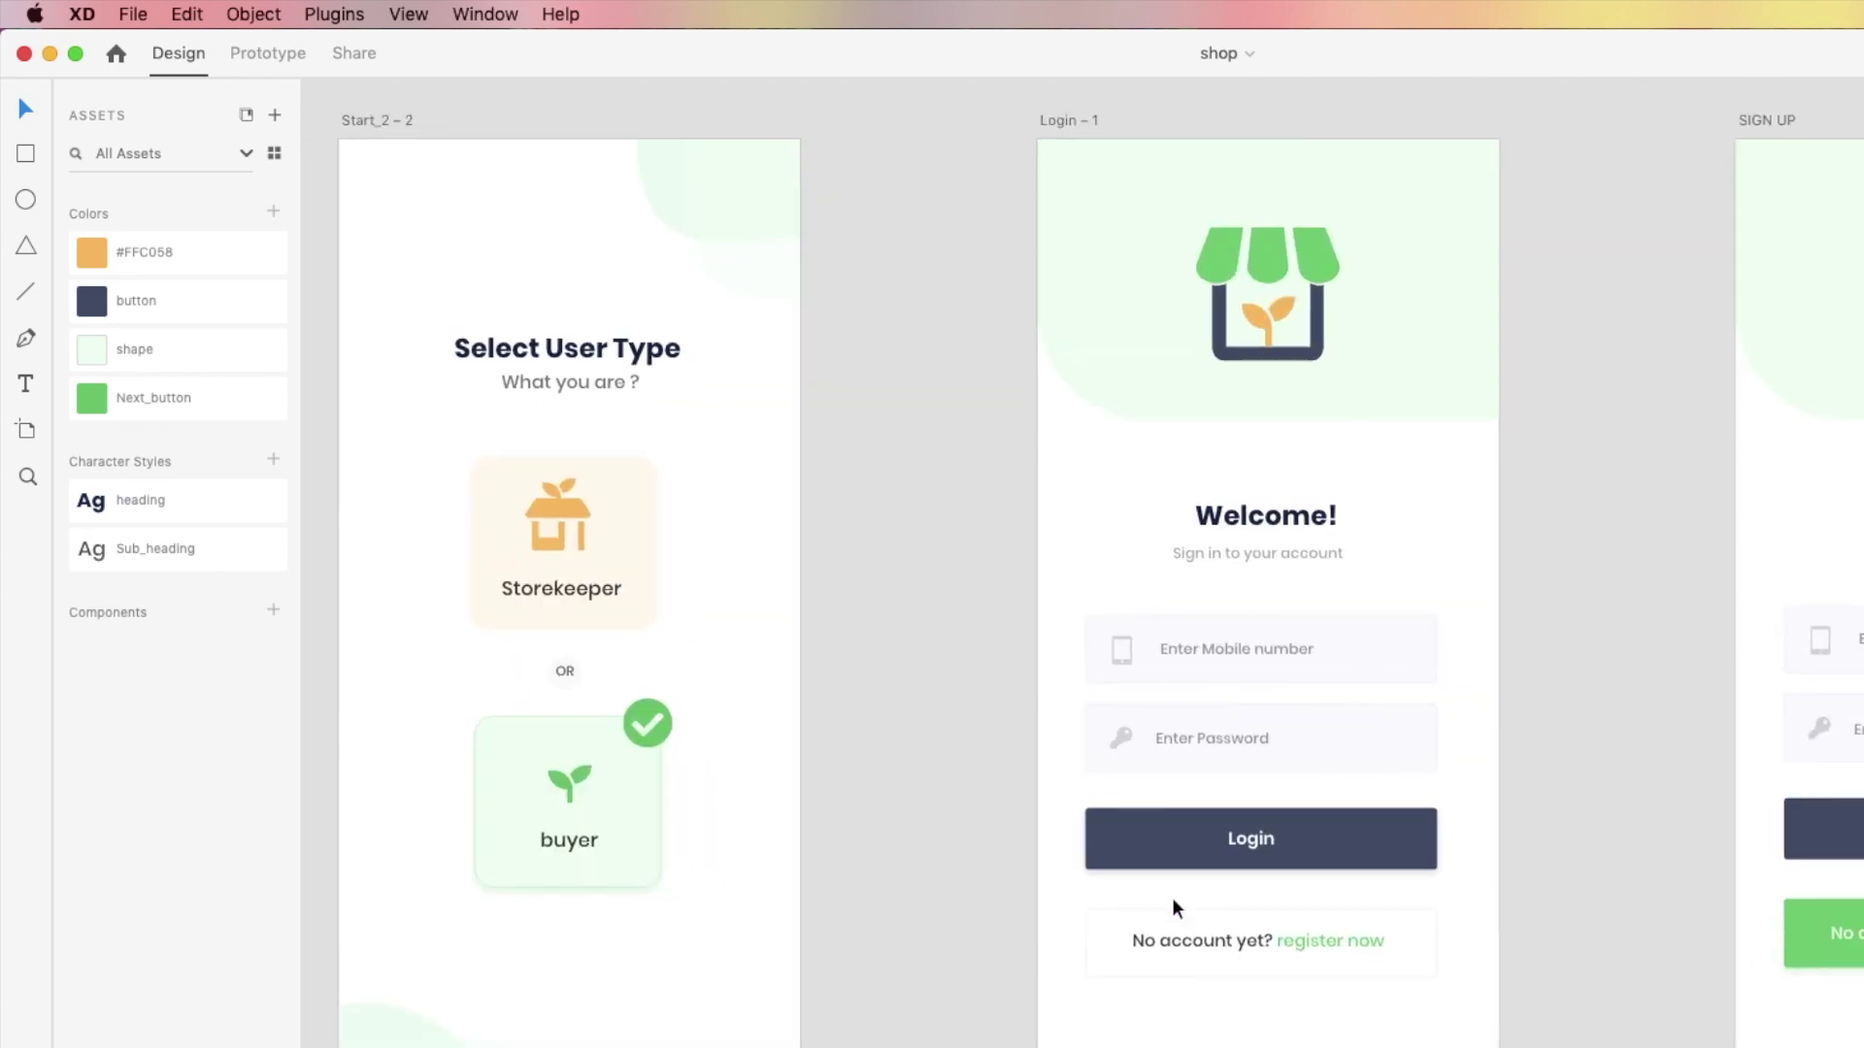
# - Select the Login button on Login – 1 and edit the saved button color, trying #184EFC and settling on #001864
pyautogui.click(1354, 843)
pyautogui.hscroll(1, 1495, 801)
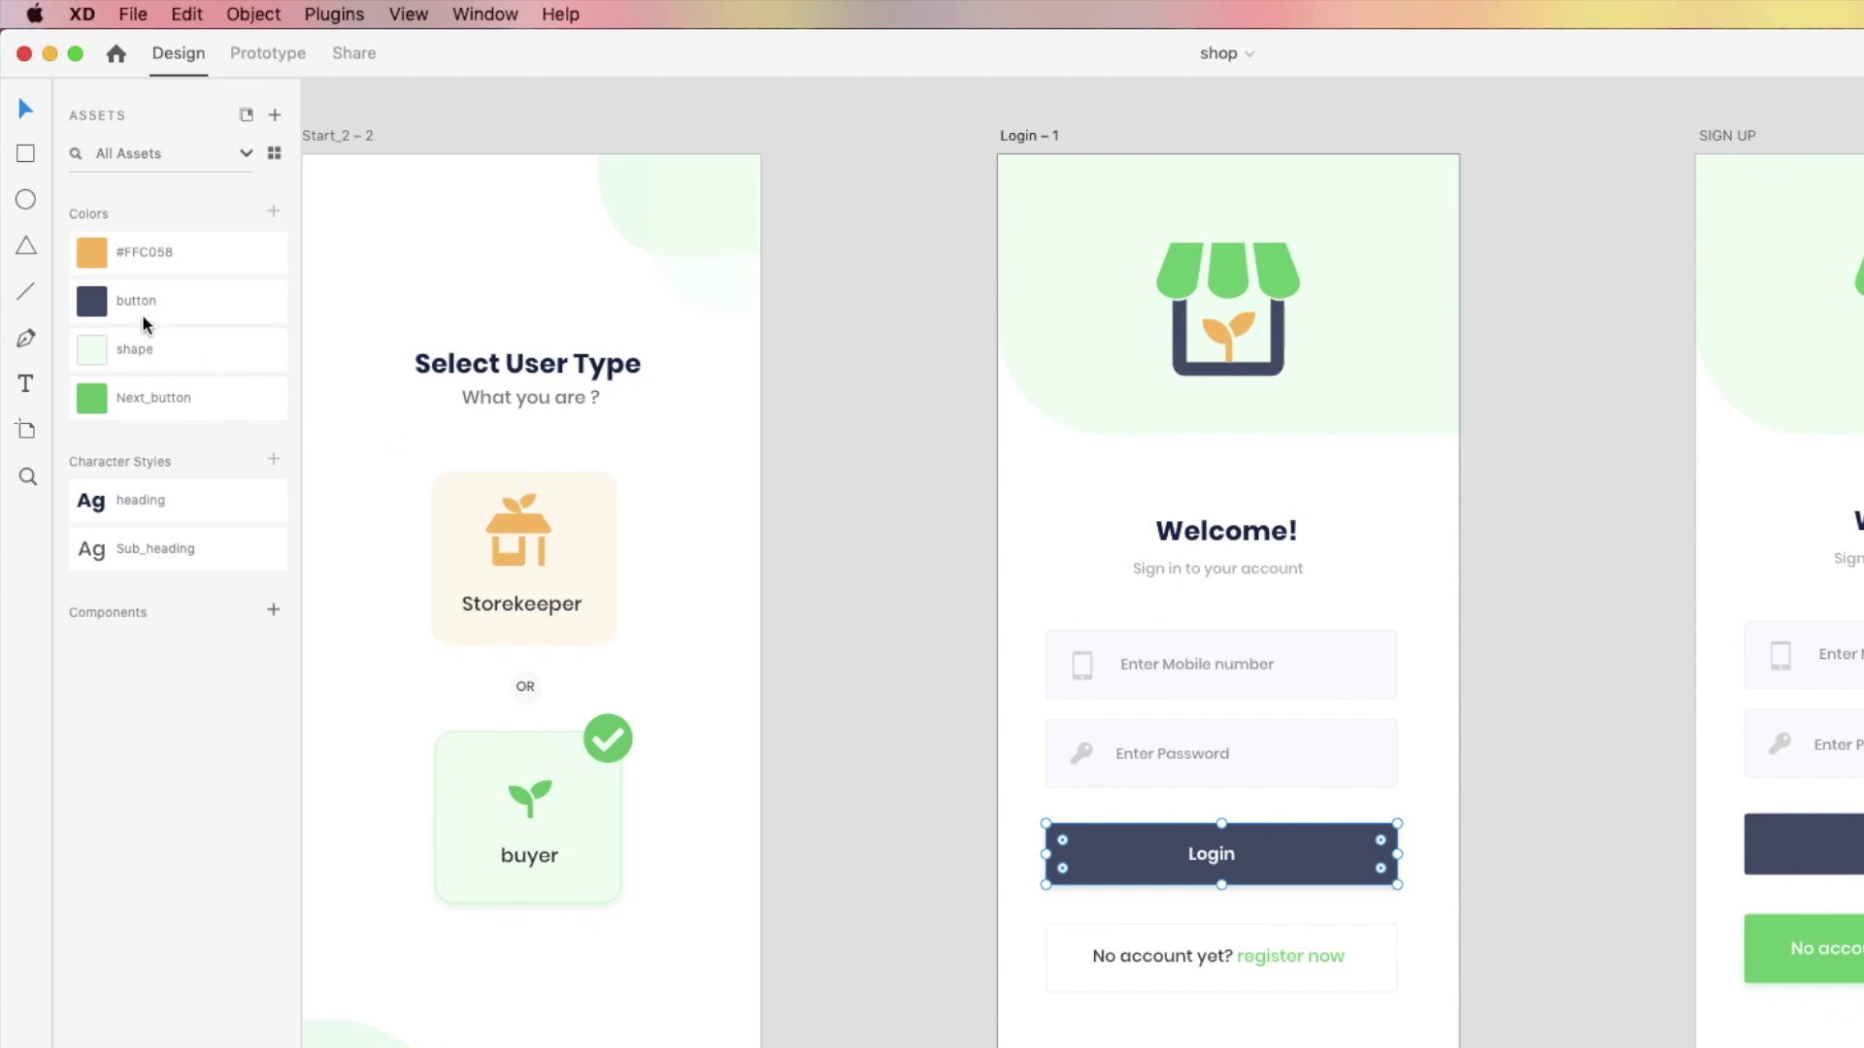
pyautogui.rightClick(97, 307)
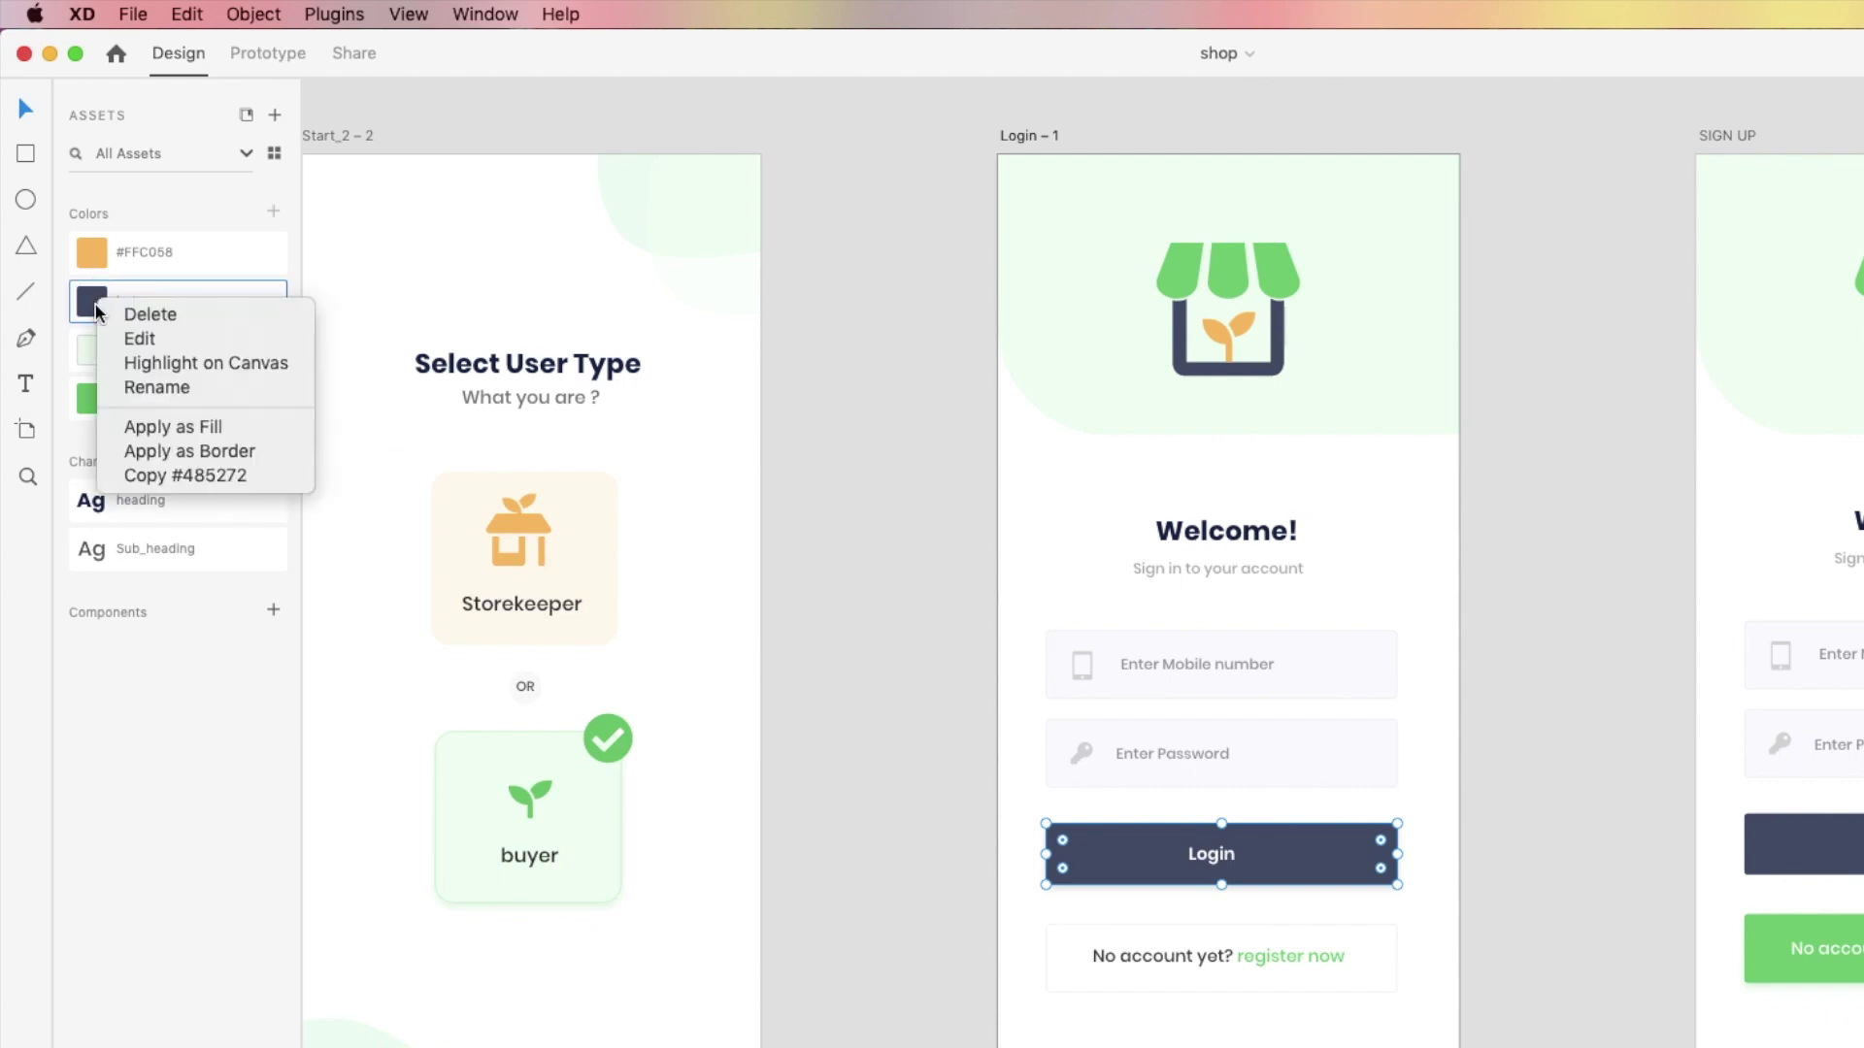
pyautogui.click(141, 347)
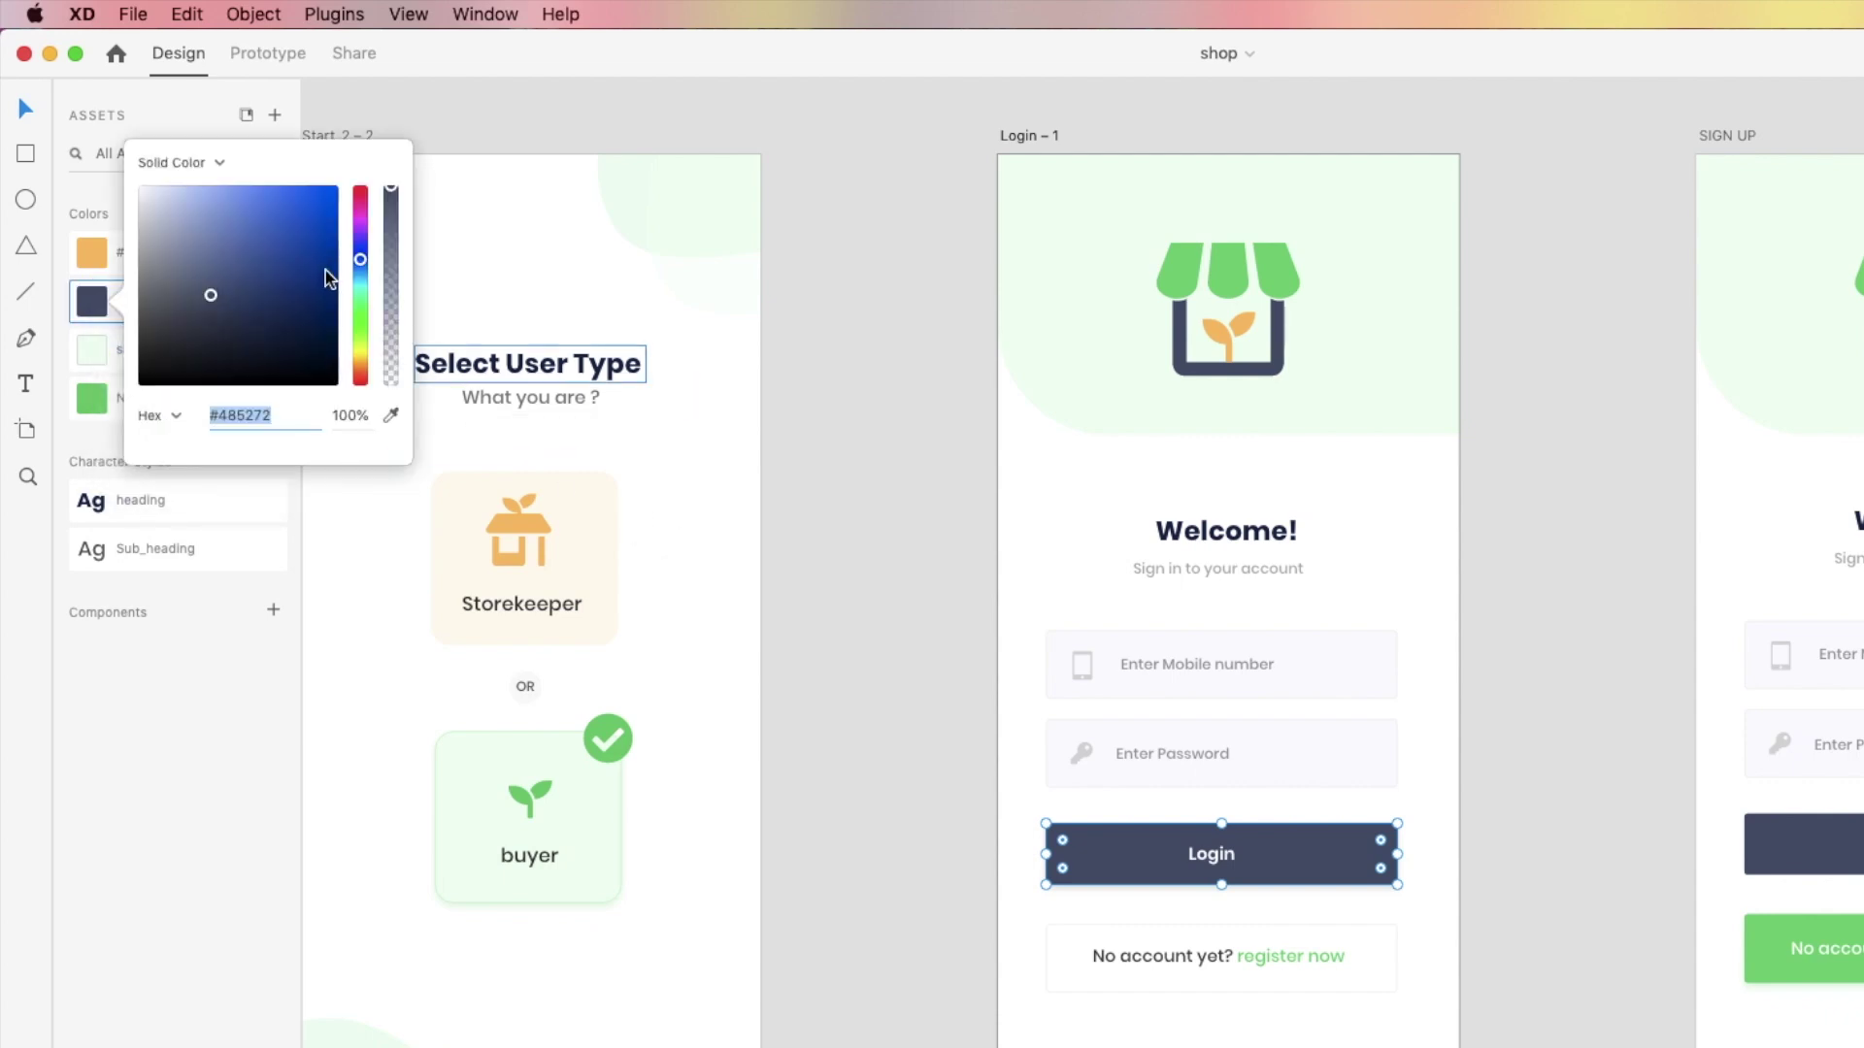
pyautogui.click(242, 224)
pyautogui.moveTo(242, 224); pyautogui.dragTo(320, 191)
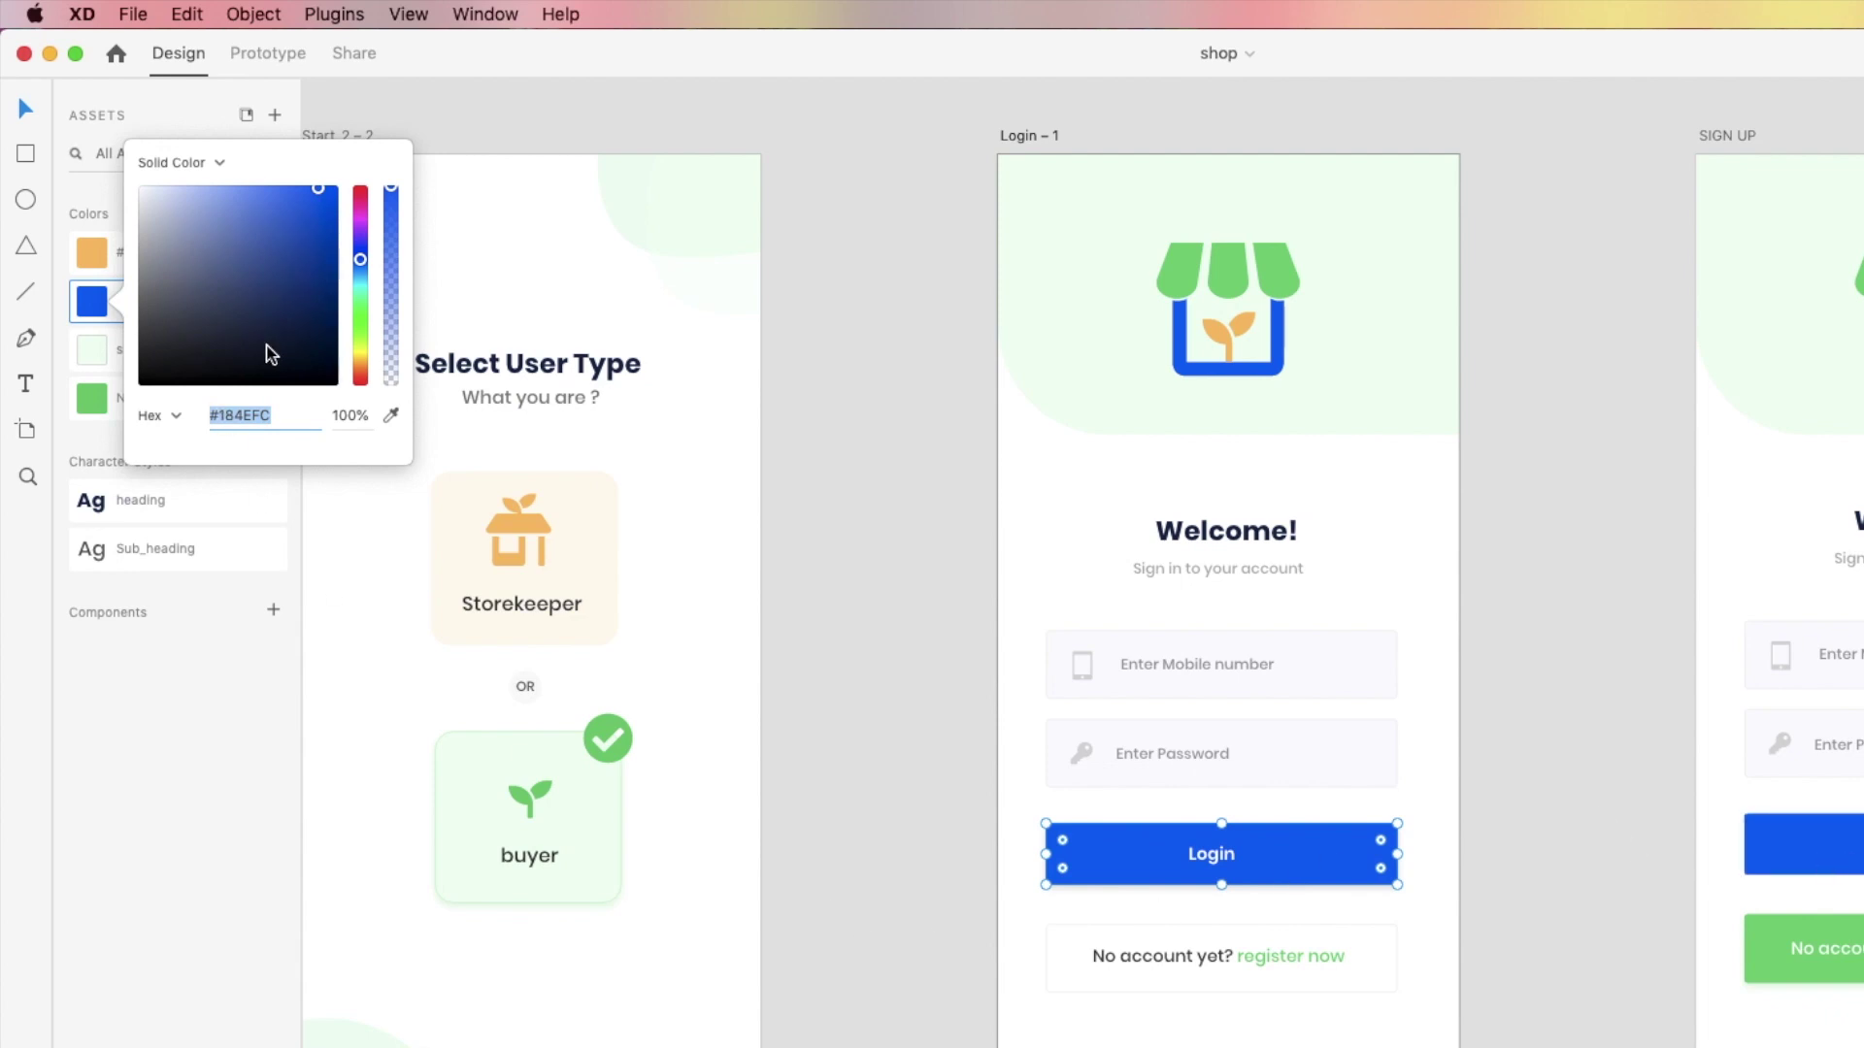
pyautogui.moveTo(272, 350); pyautogui.dragTo(335, 306)
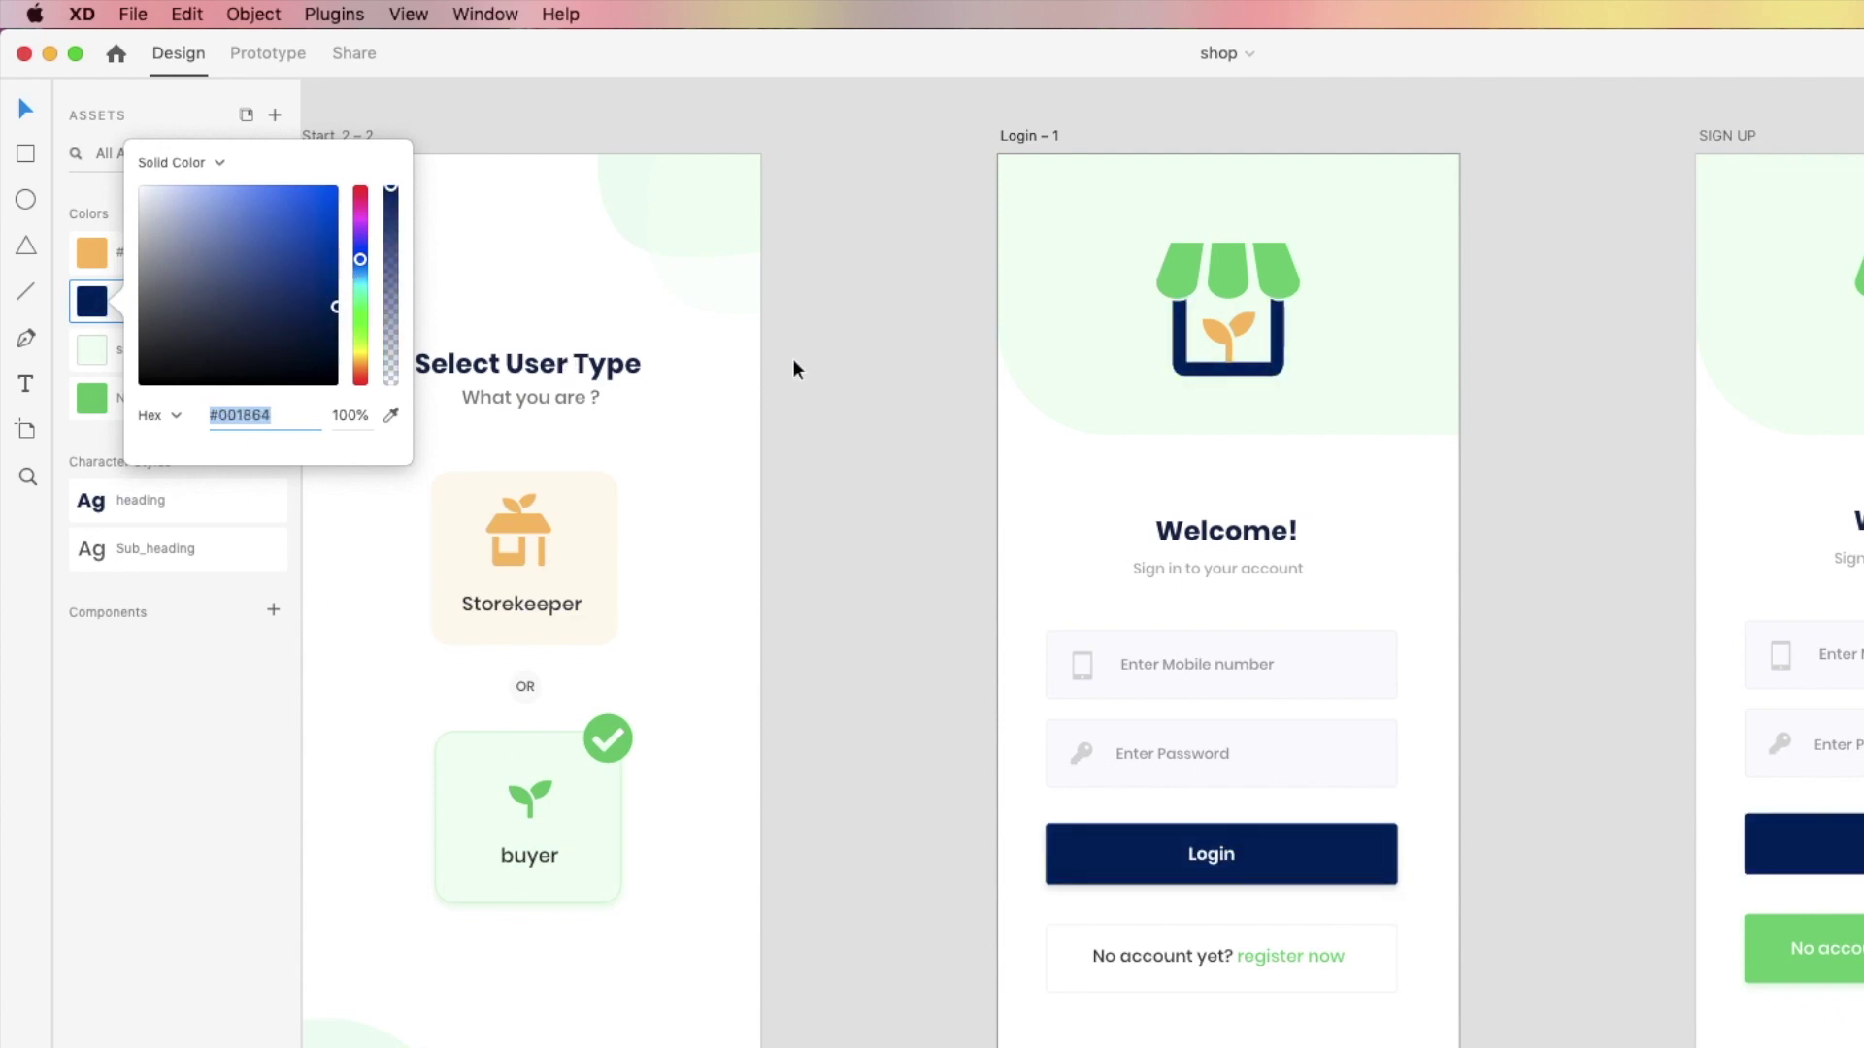
# - Close the color picker, undo the saved button color change, and deselect the Login button
pyautogui.click(858, 381)
pyautogui.press('super+z')
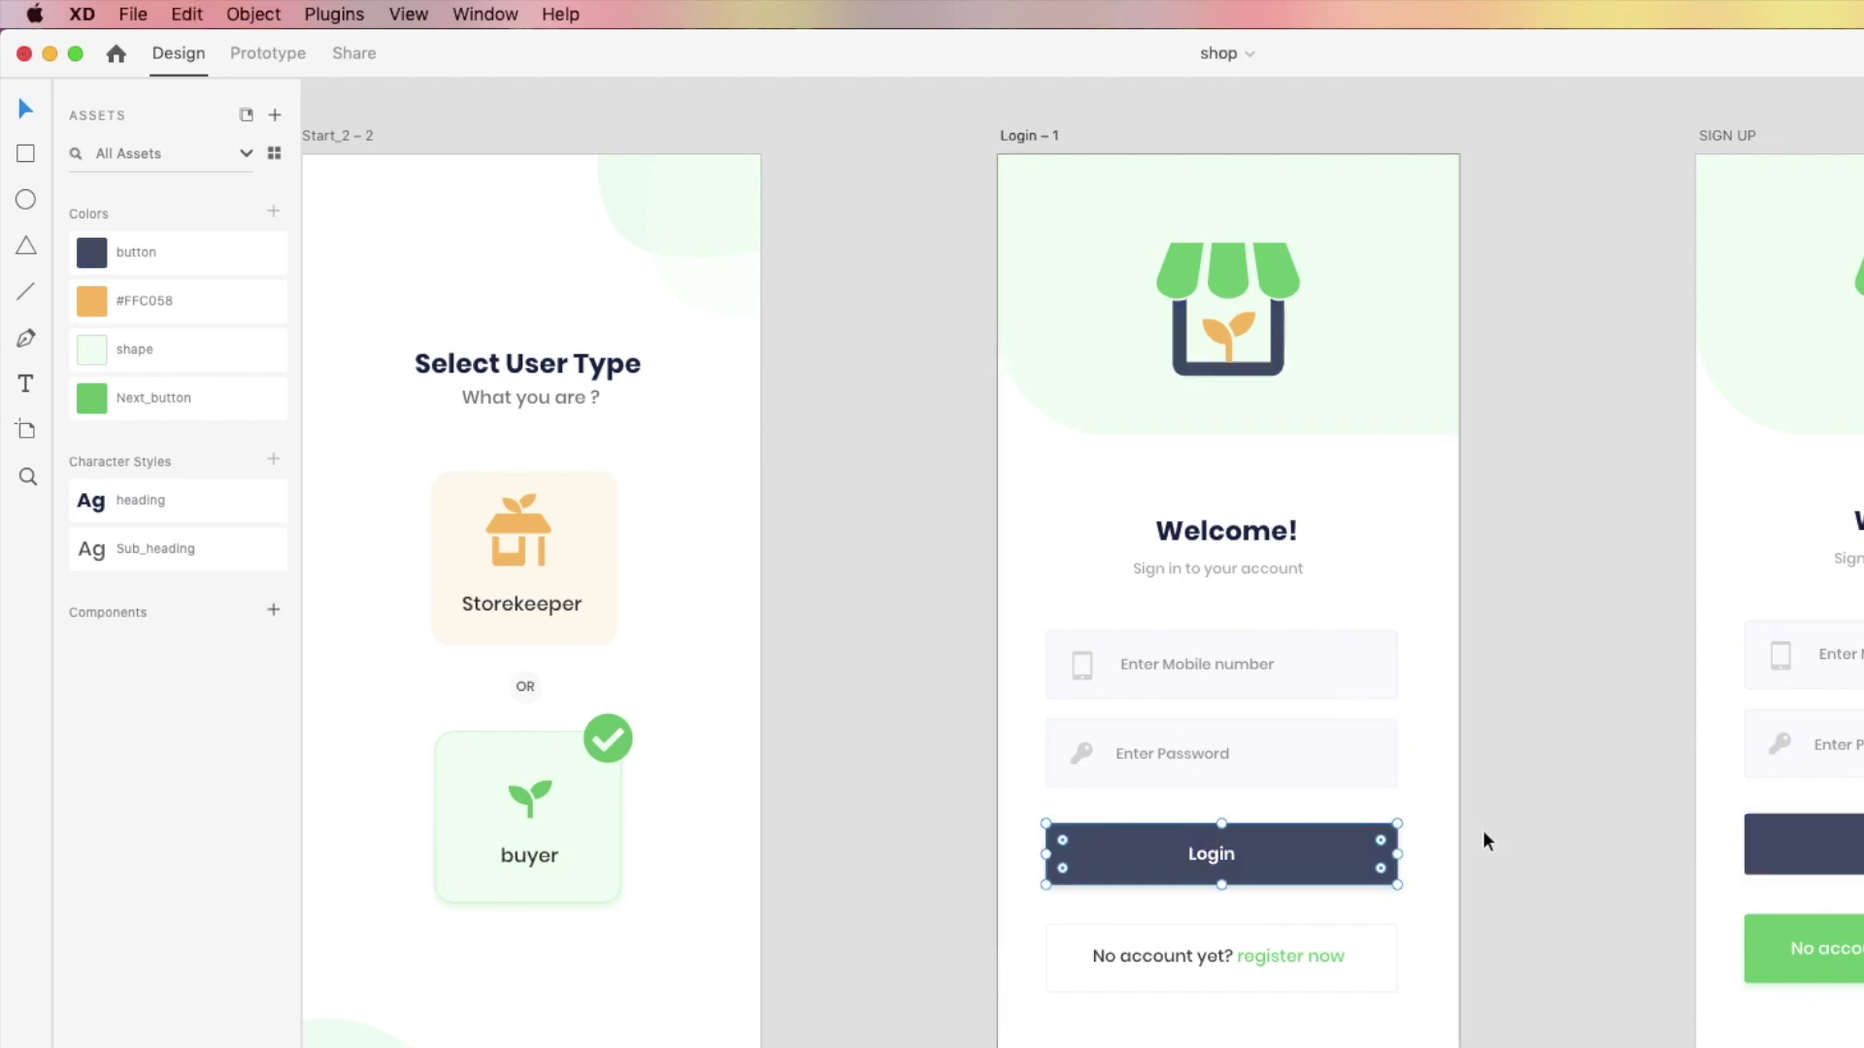
pyautogui.click(1539, 830)
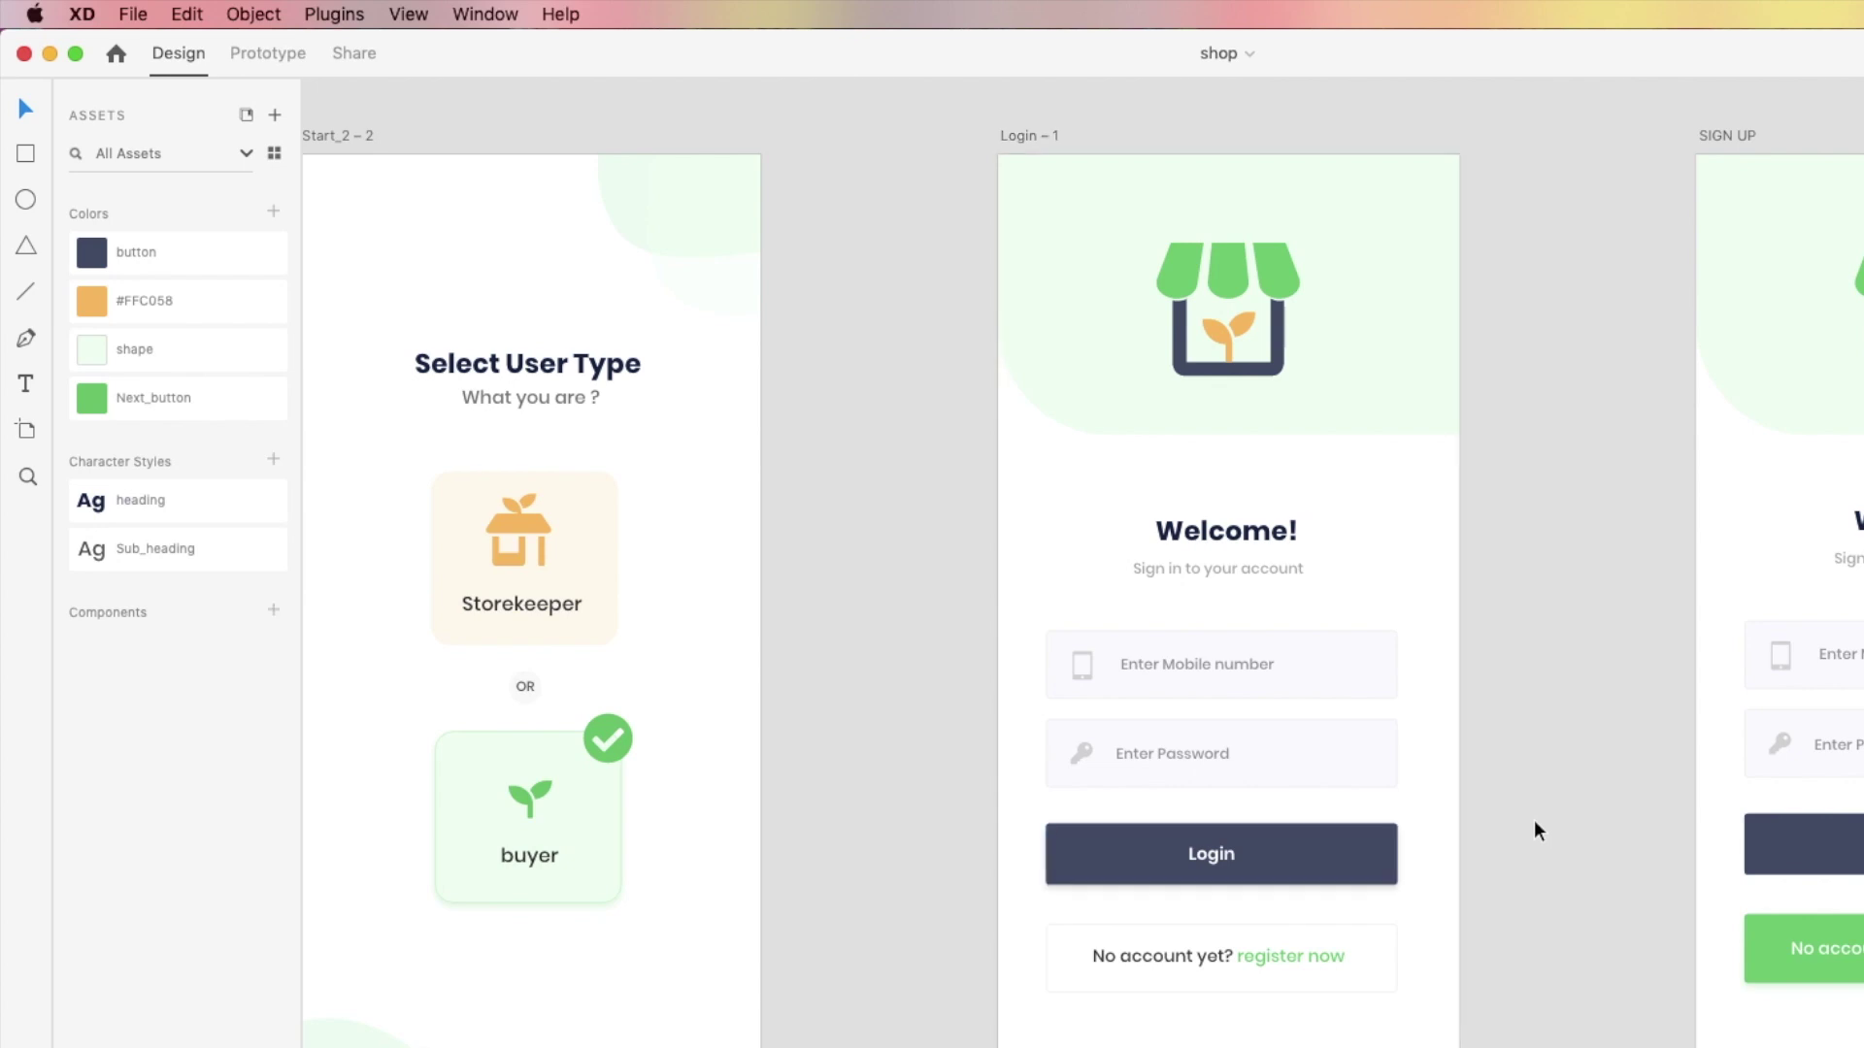
# - Examine where the saved button color is used on the Login – 1, SIGN UP and Login – 3 artboards, and select that color
pyautogui.scroll(-2, 1535, 828)
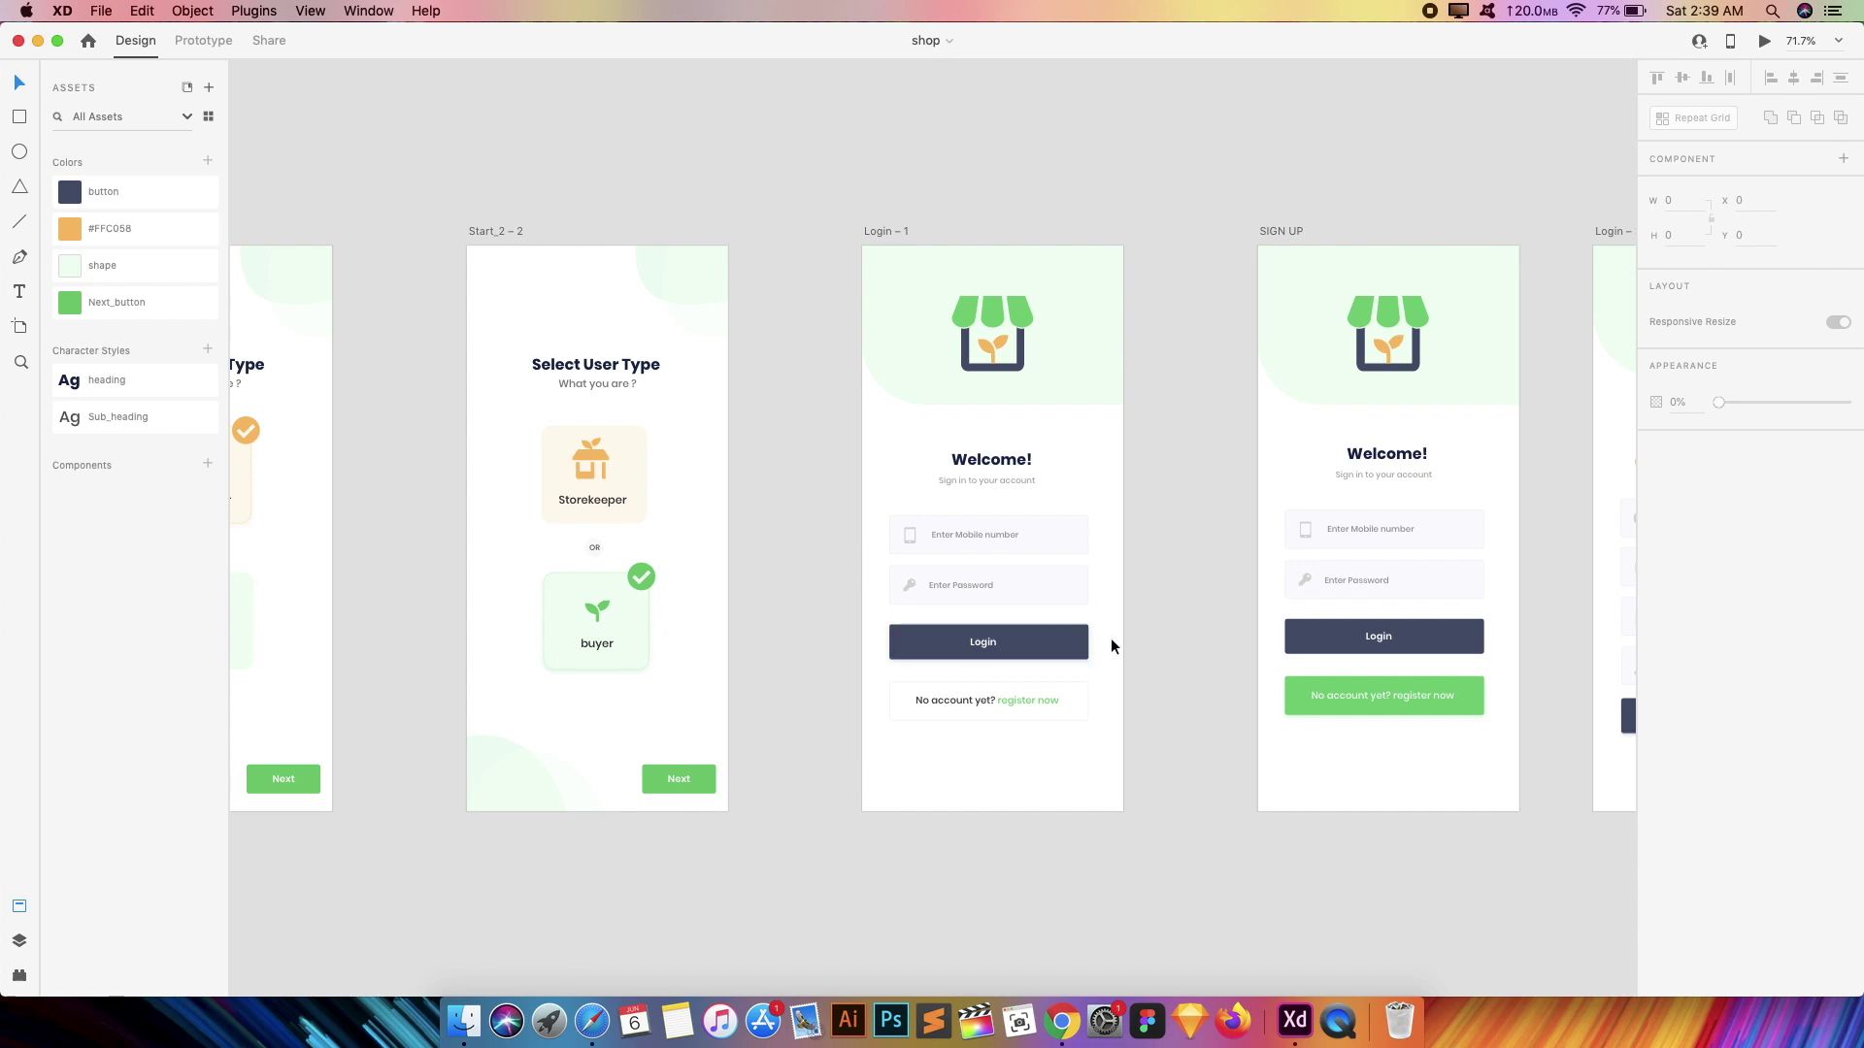
pyautogui.hscroll(5, 1128, 639)
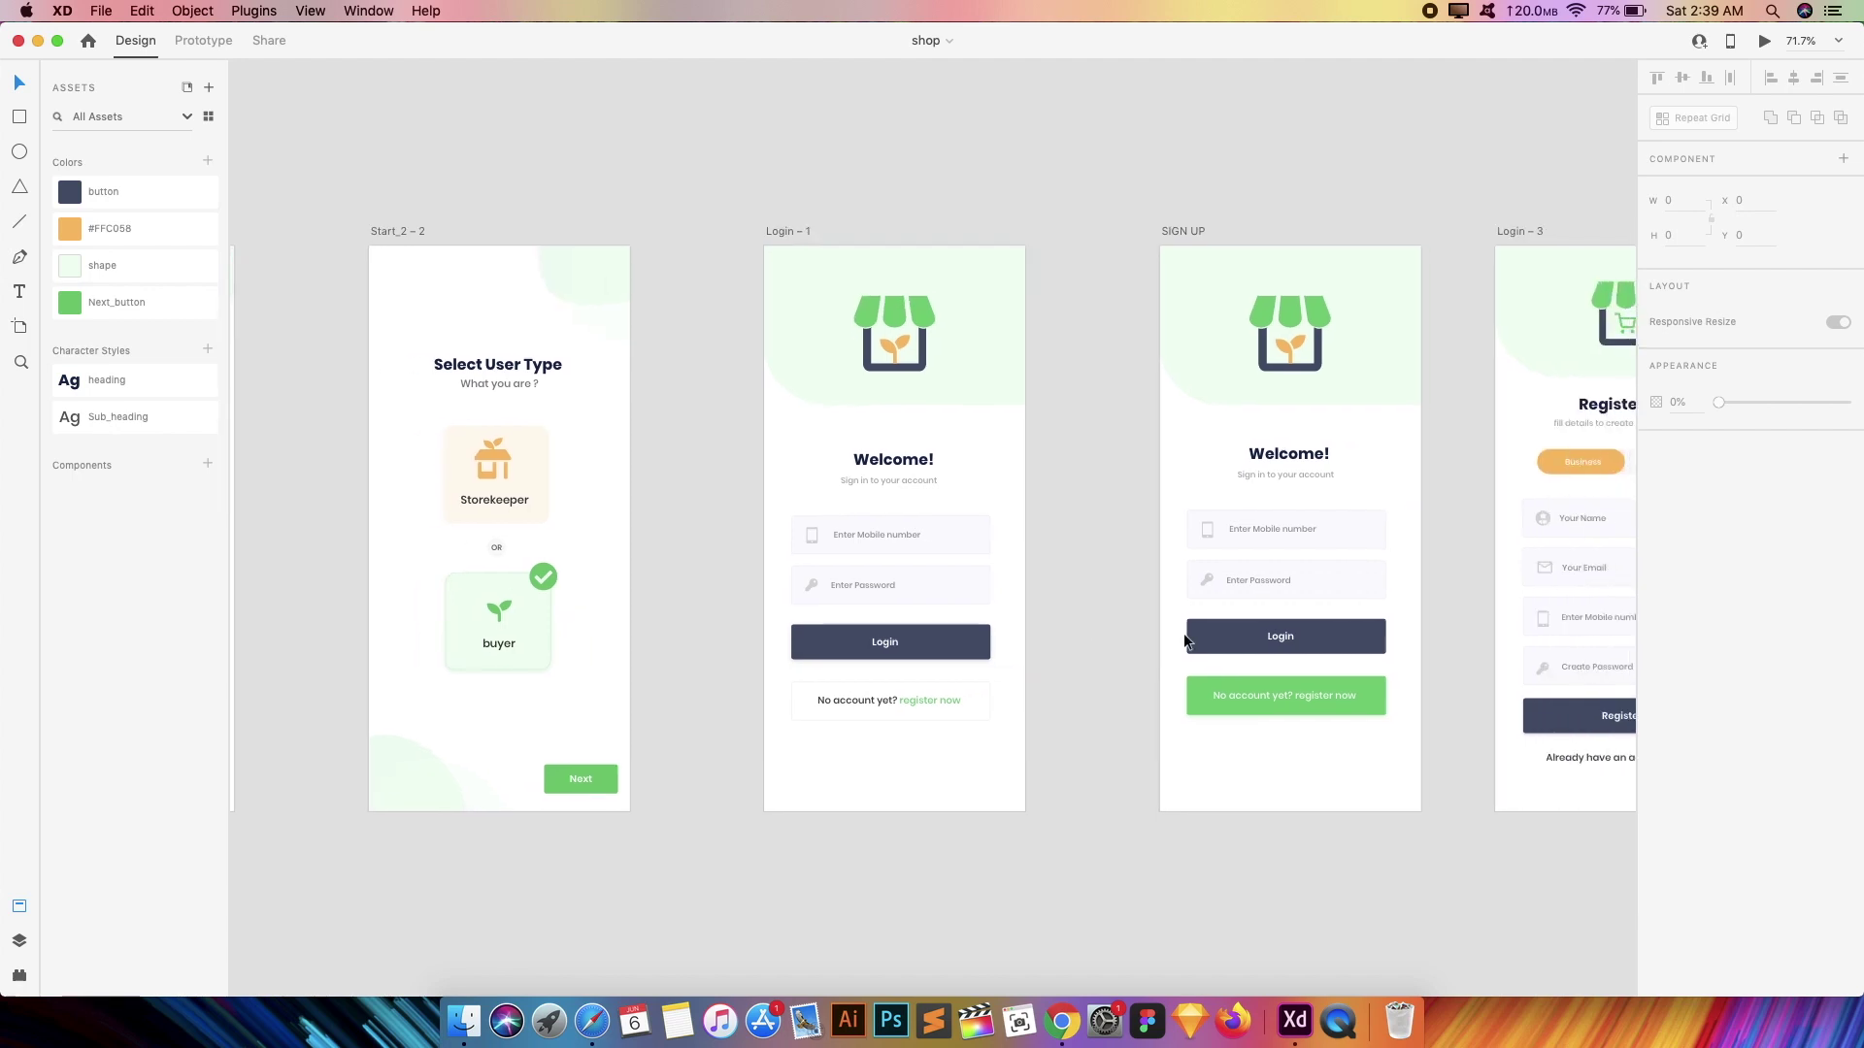
pyautogui.scroll(-3, 1262, 632)
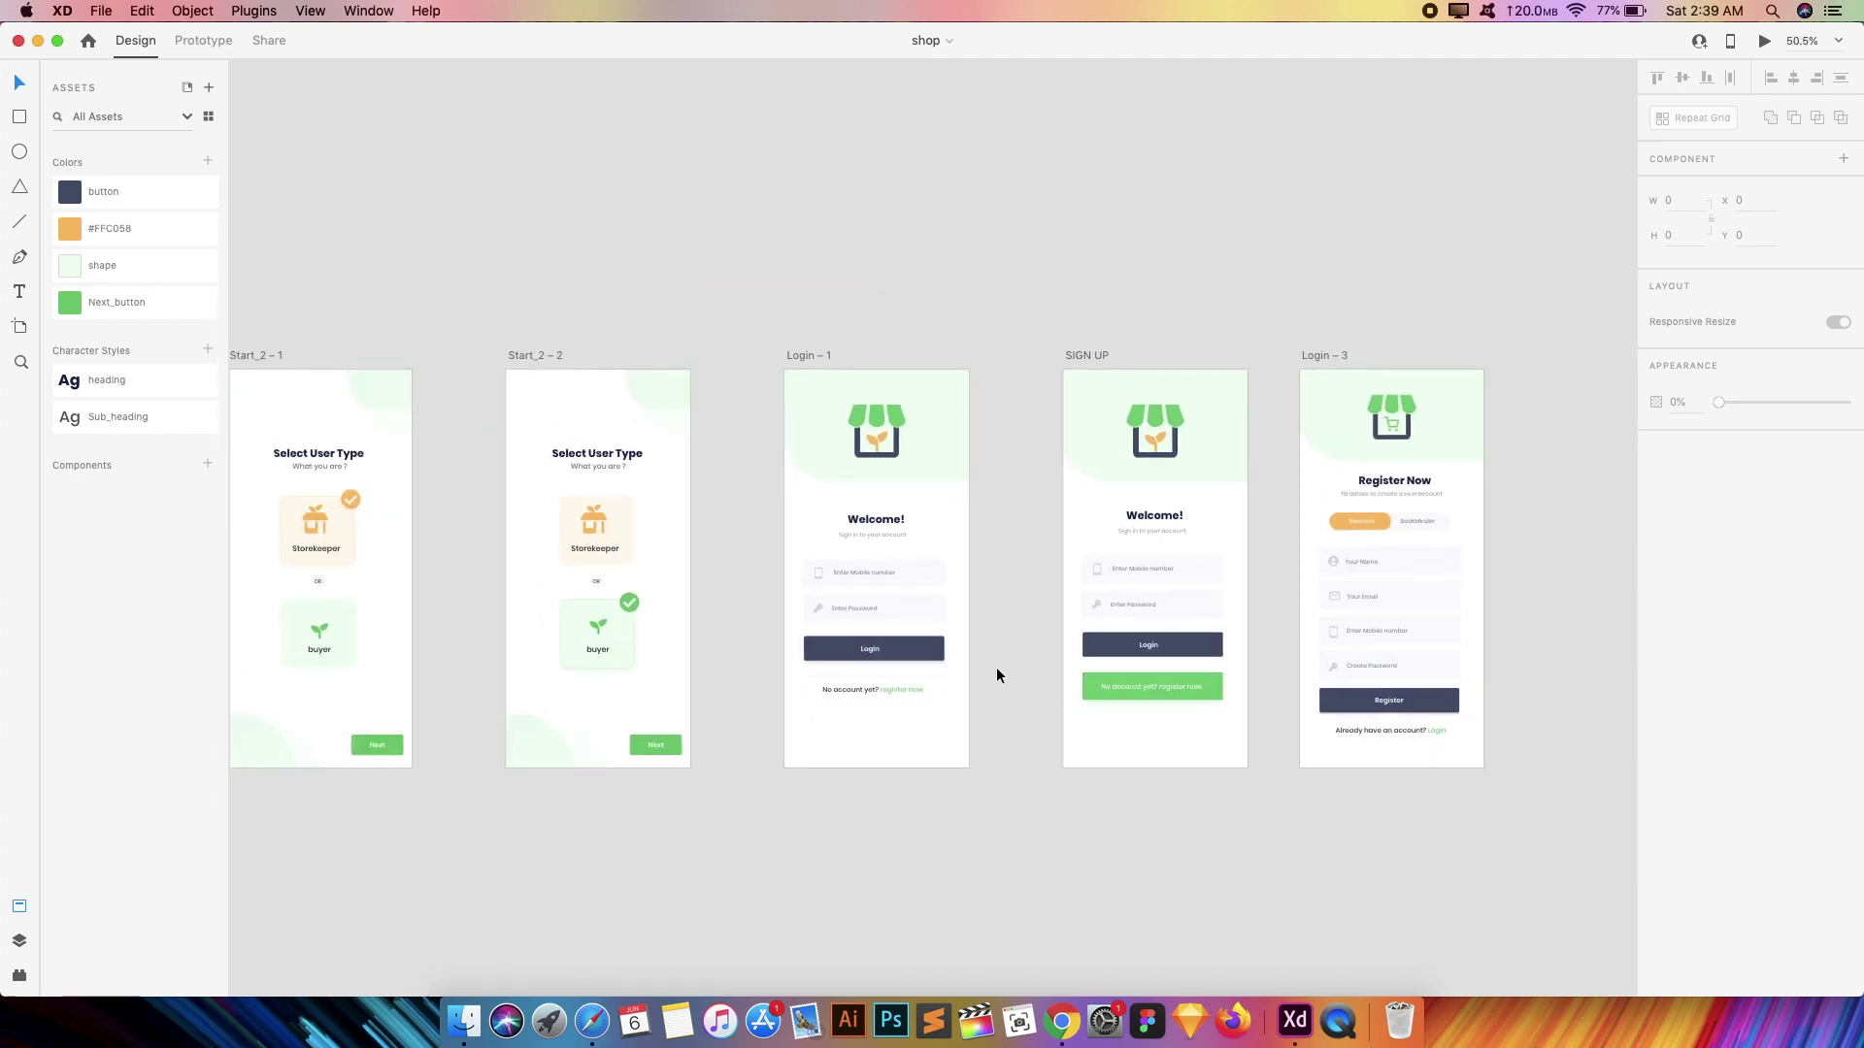
pyautogui.scroll(5, 983, 644)
pyautogui.scroll(-3, 983, 644)
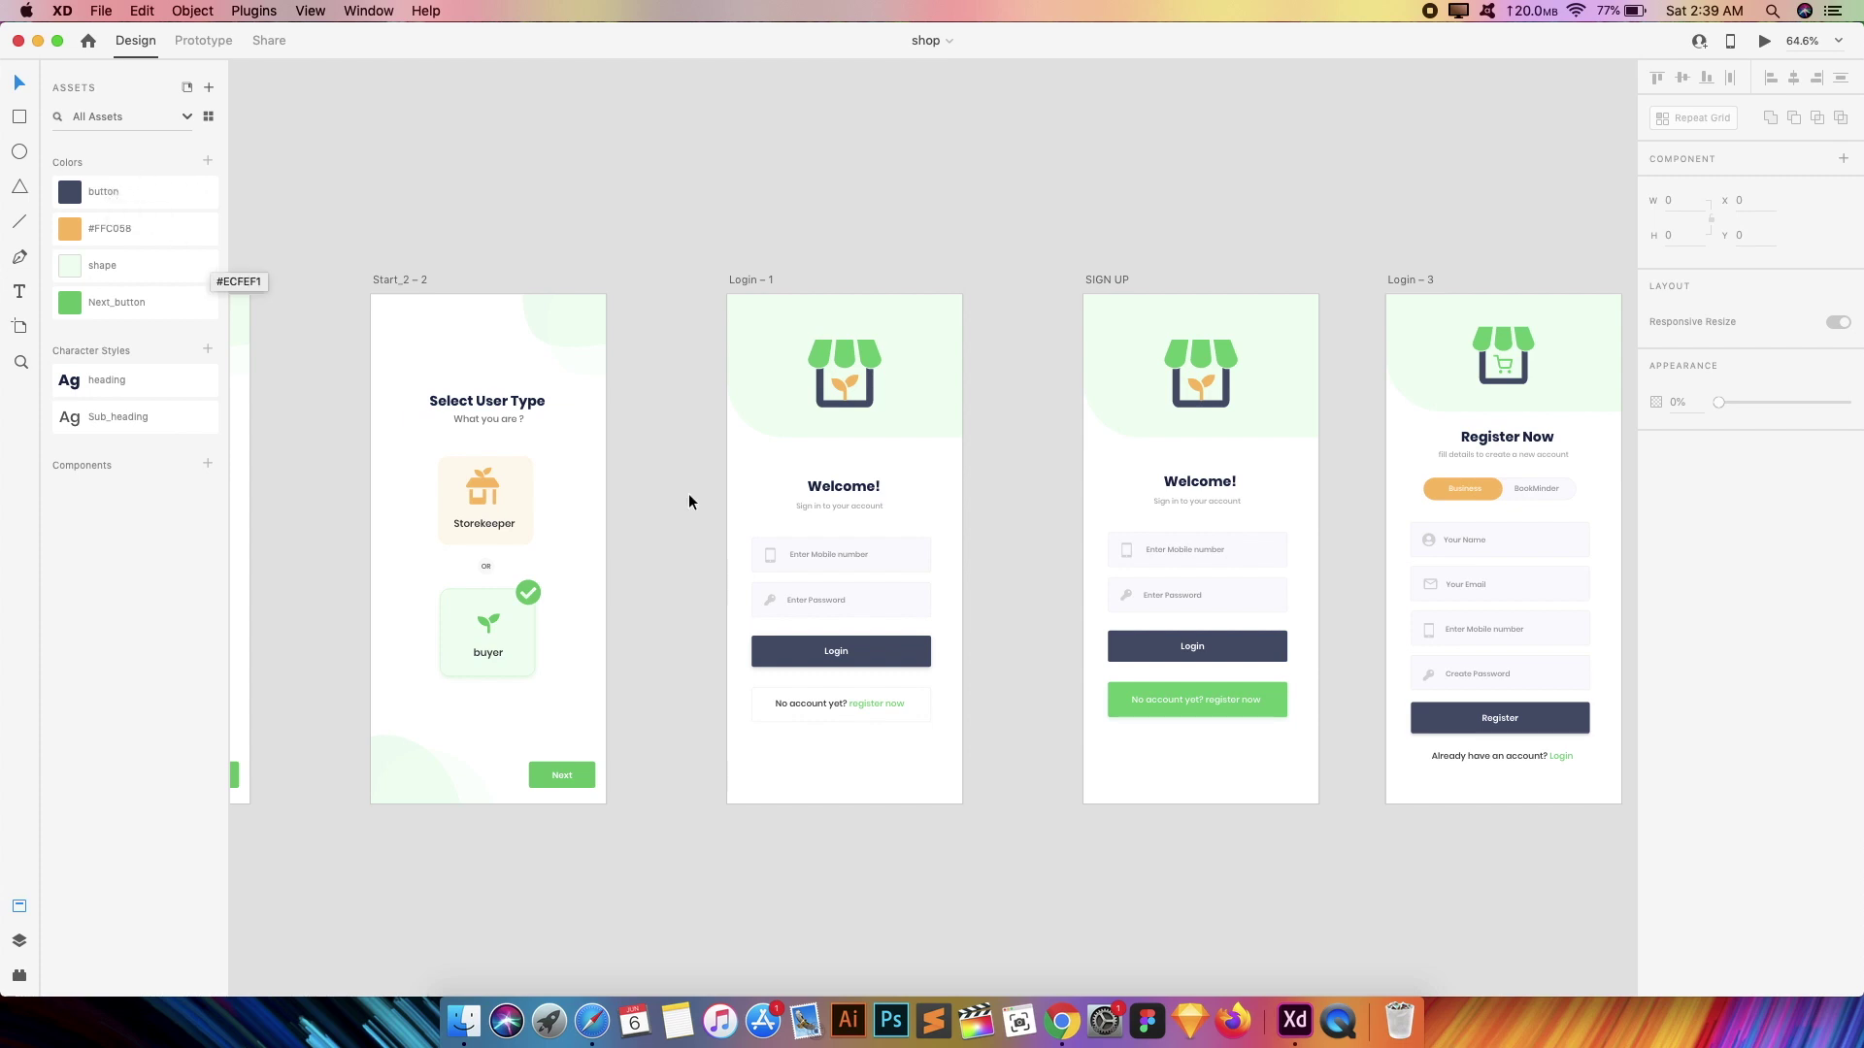
pyautogui.click(75, 199)
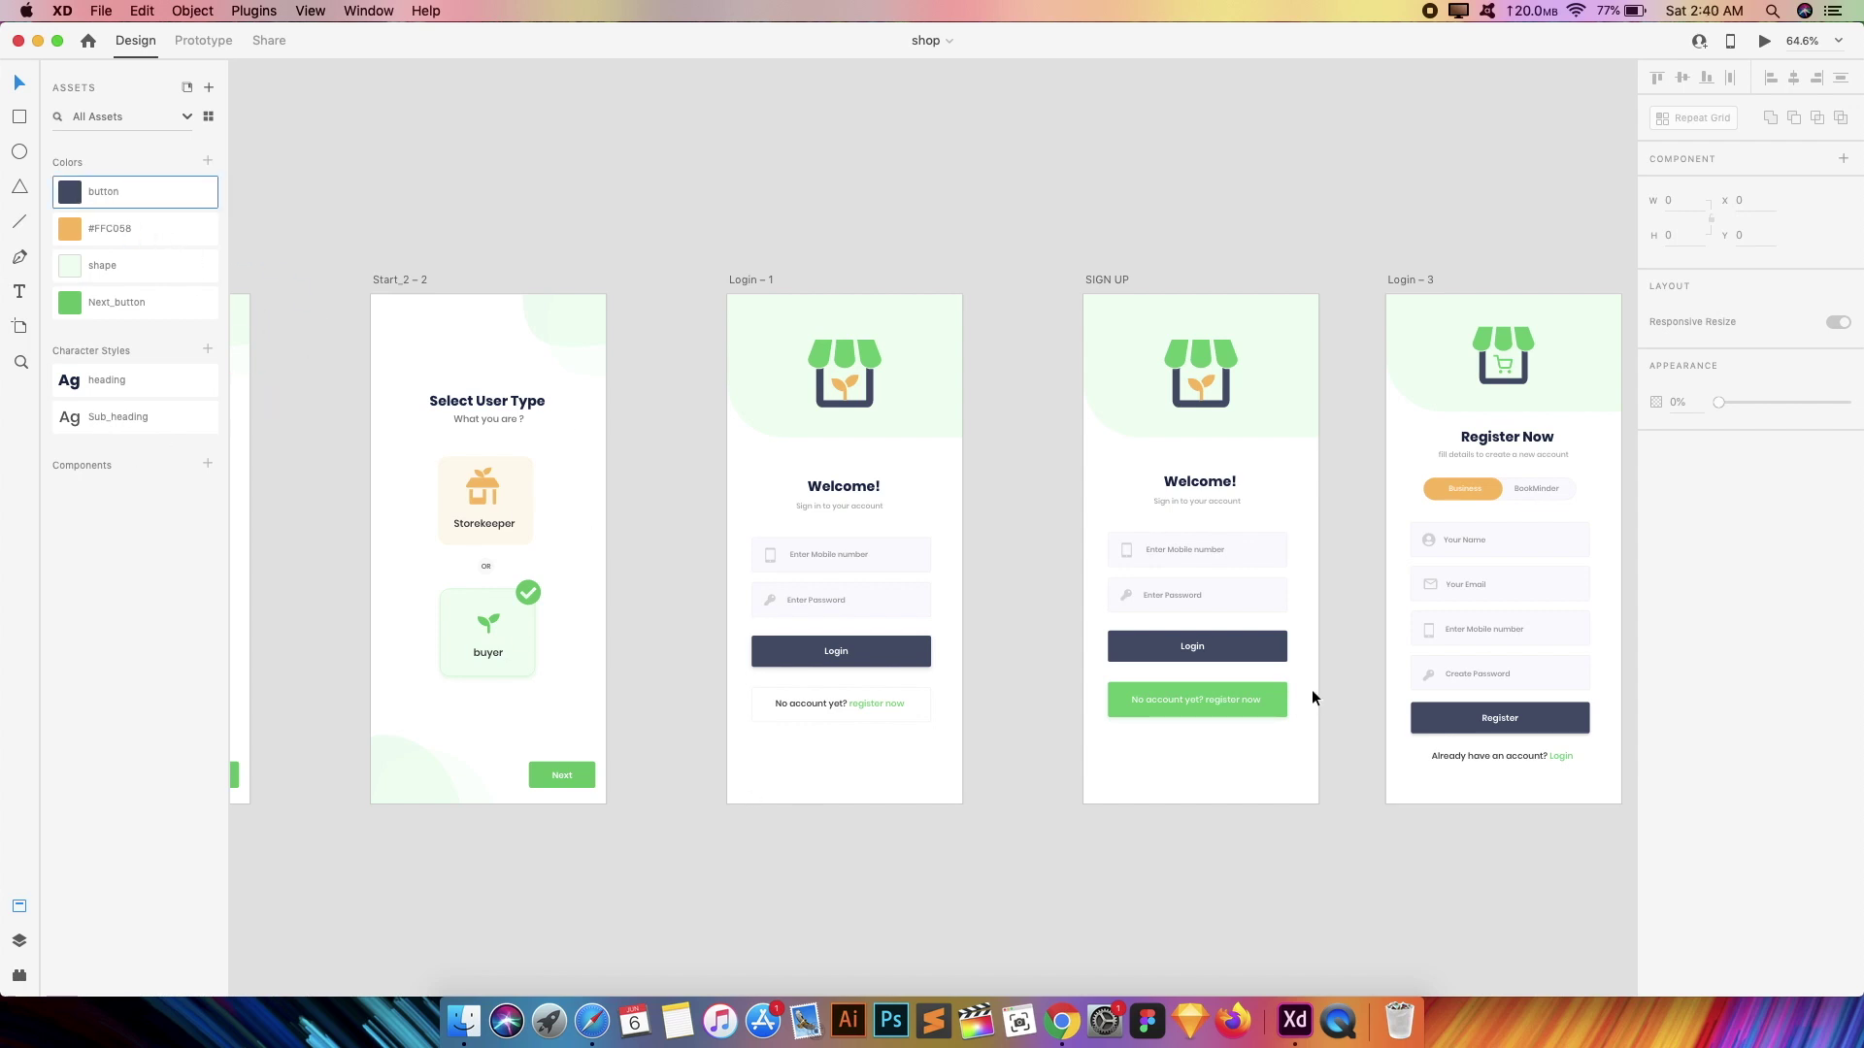
# - Select the Next button on Start_2 and edit the saved Next_button color to a darker green, #0AA22D
pyautogui.scroll(-5, 1297, 673)
pyautogui.scroll(5, 1297, 673)
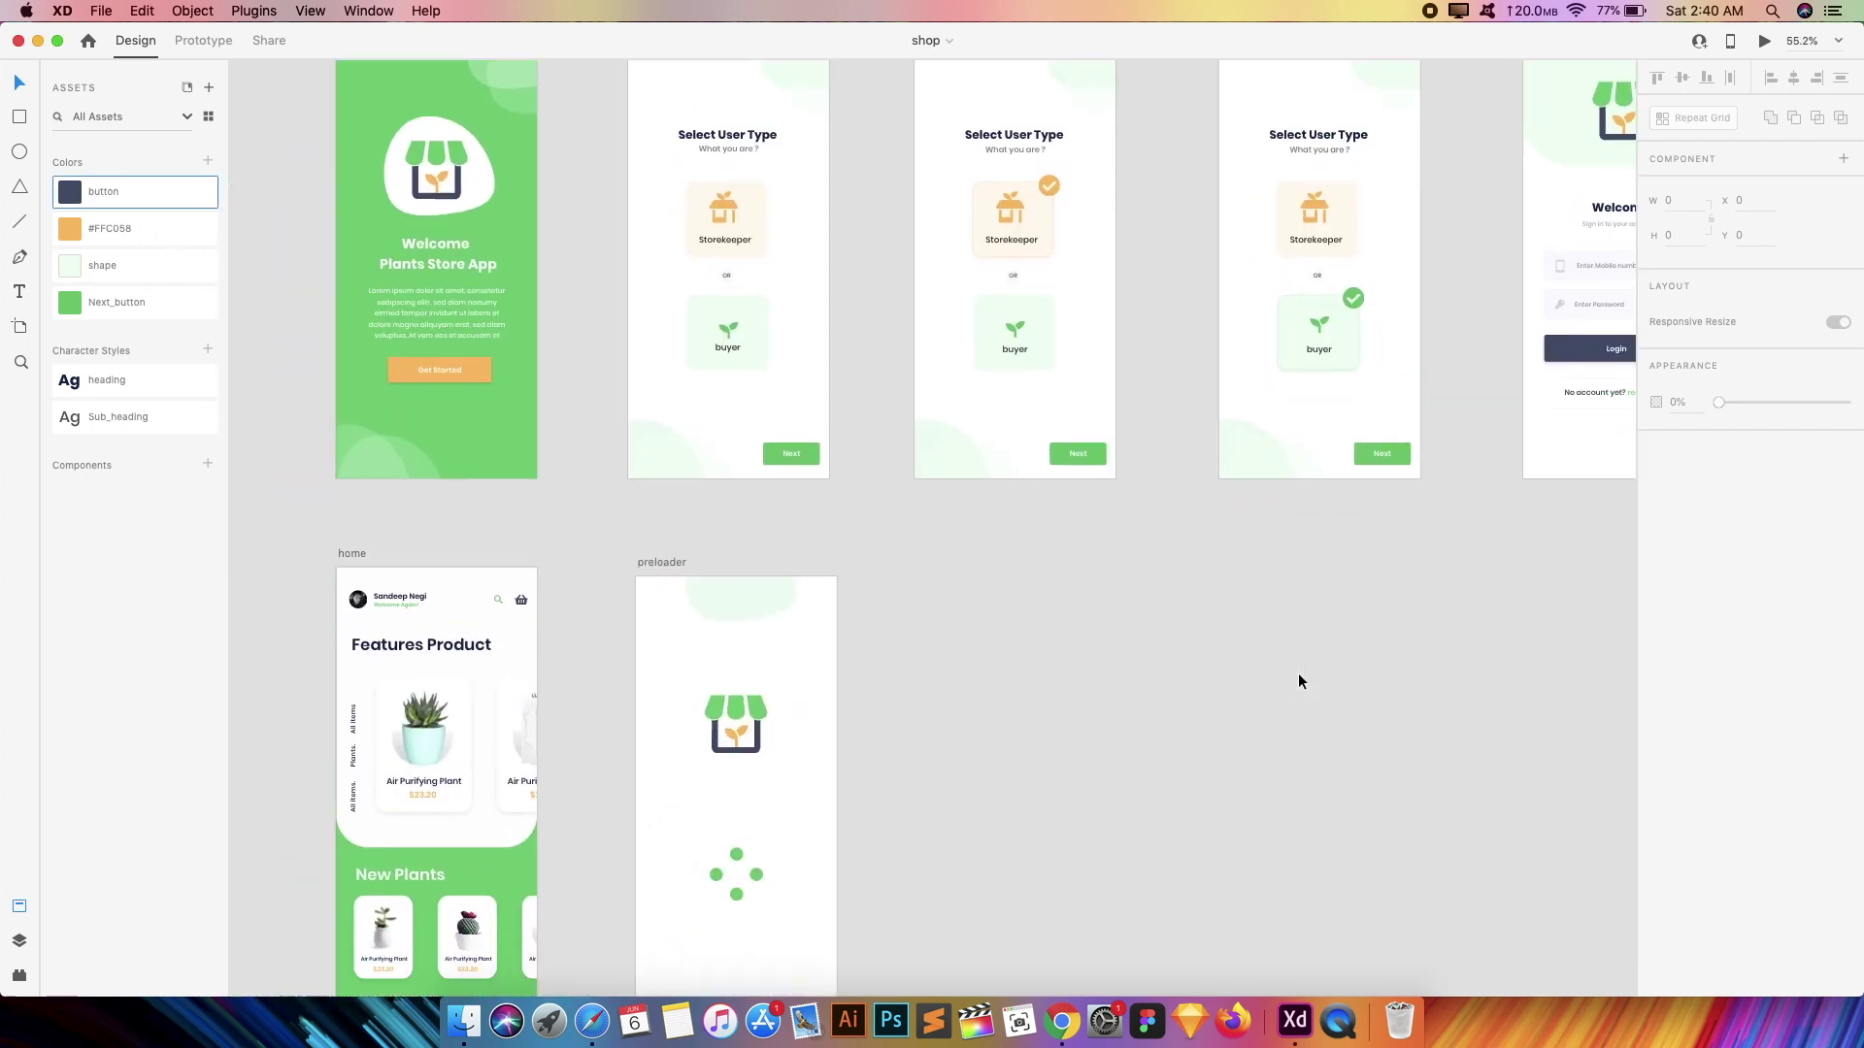
pyautogui.scroll(3, 1297, 673)
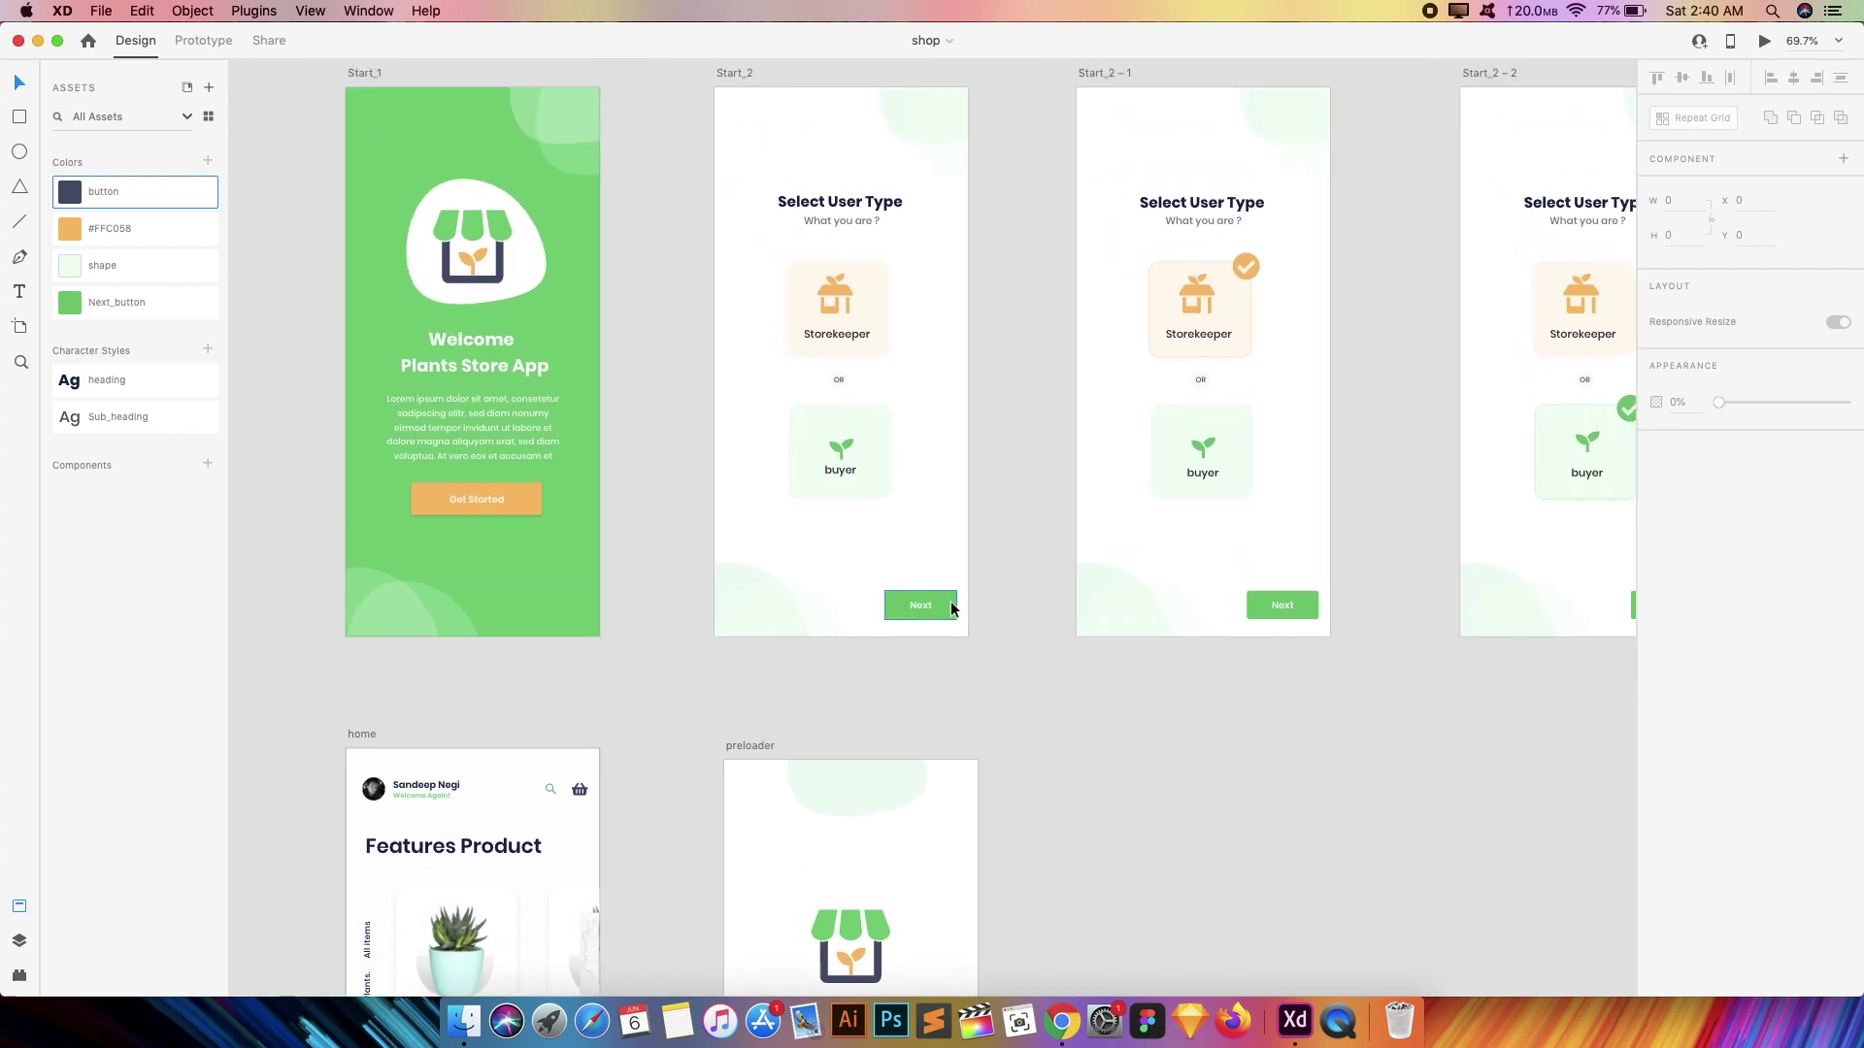
pyautogui.click(952, 608)
pyautogui.click(101, 312)
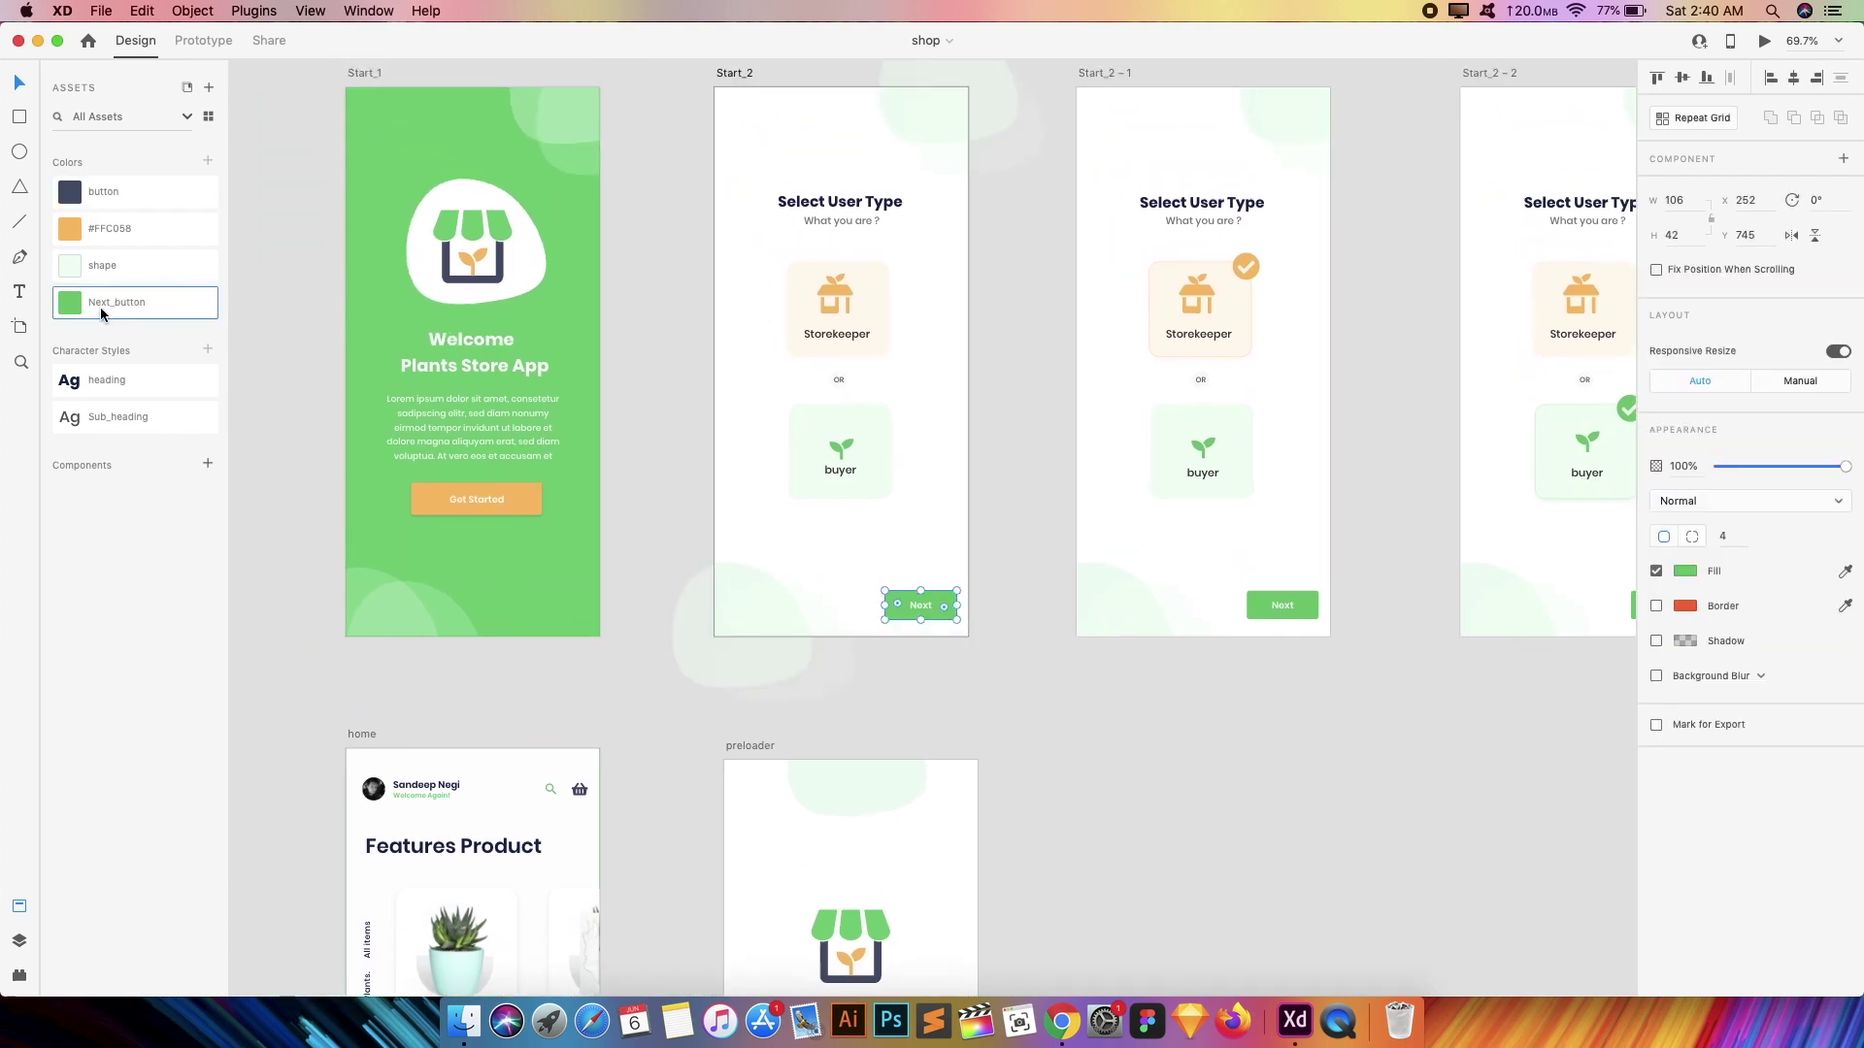
pyautogui.rightClick(79, 303)
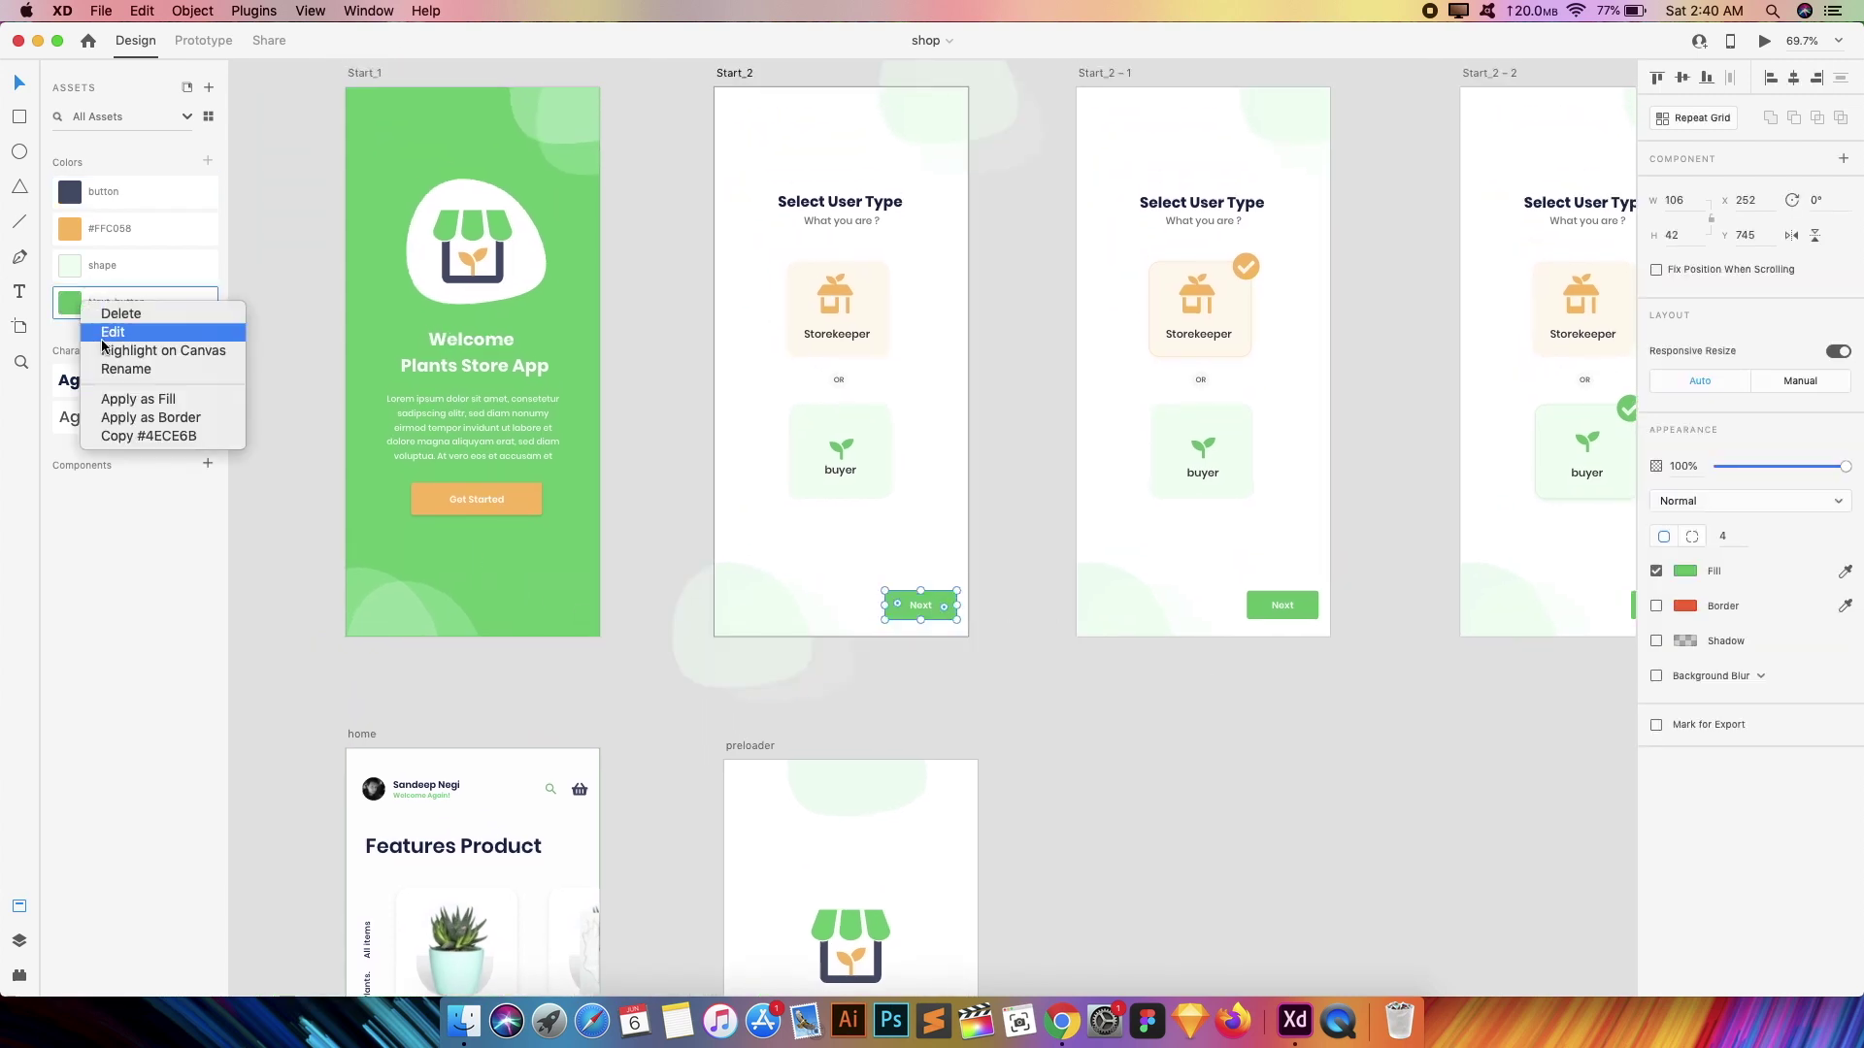
pyautogui.click(449, 442)
pyautogui.moveTo(182, 291); pyautogui.dragTo(247, 274)
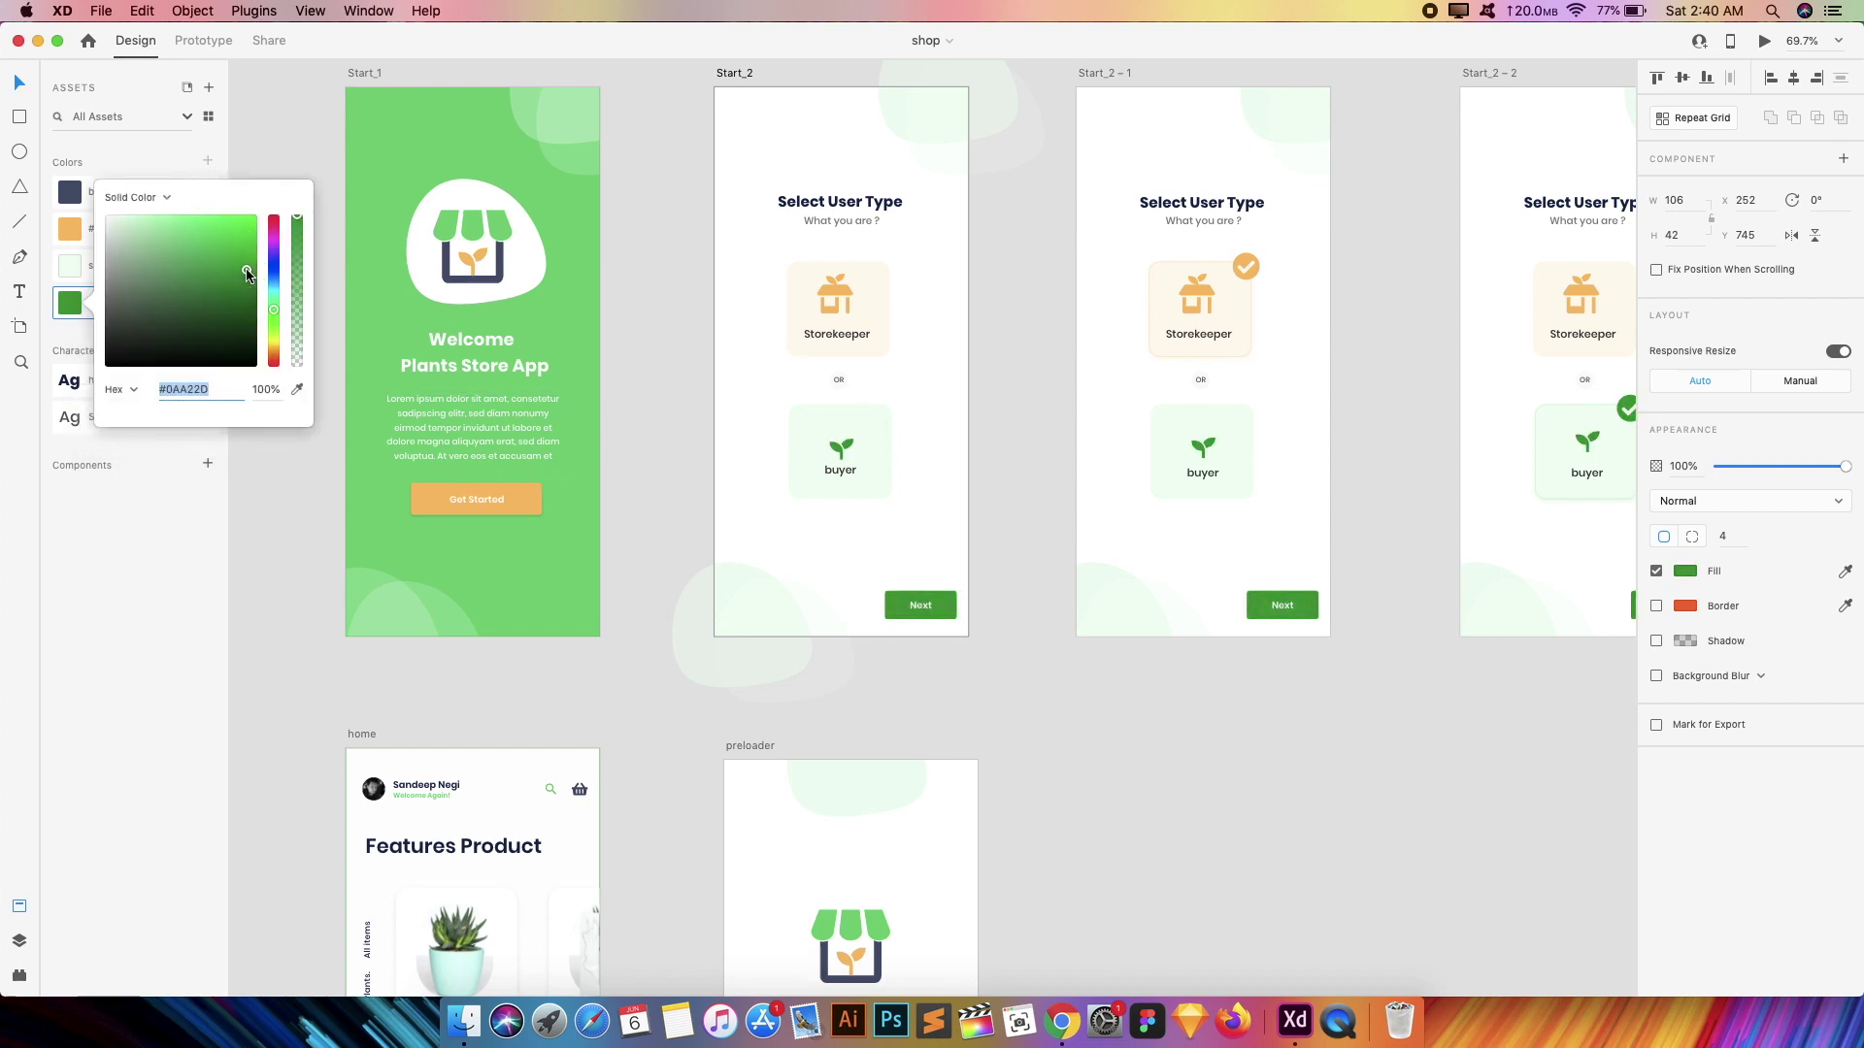
pyautogui.click(307, 113)
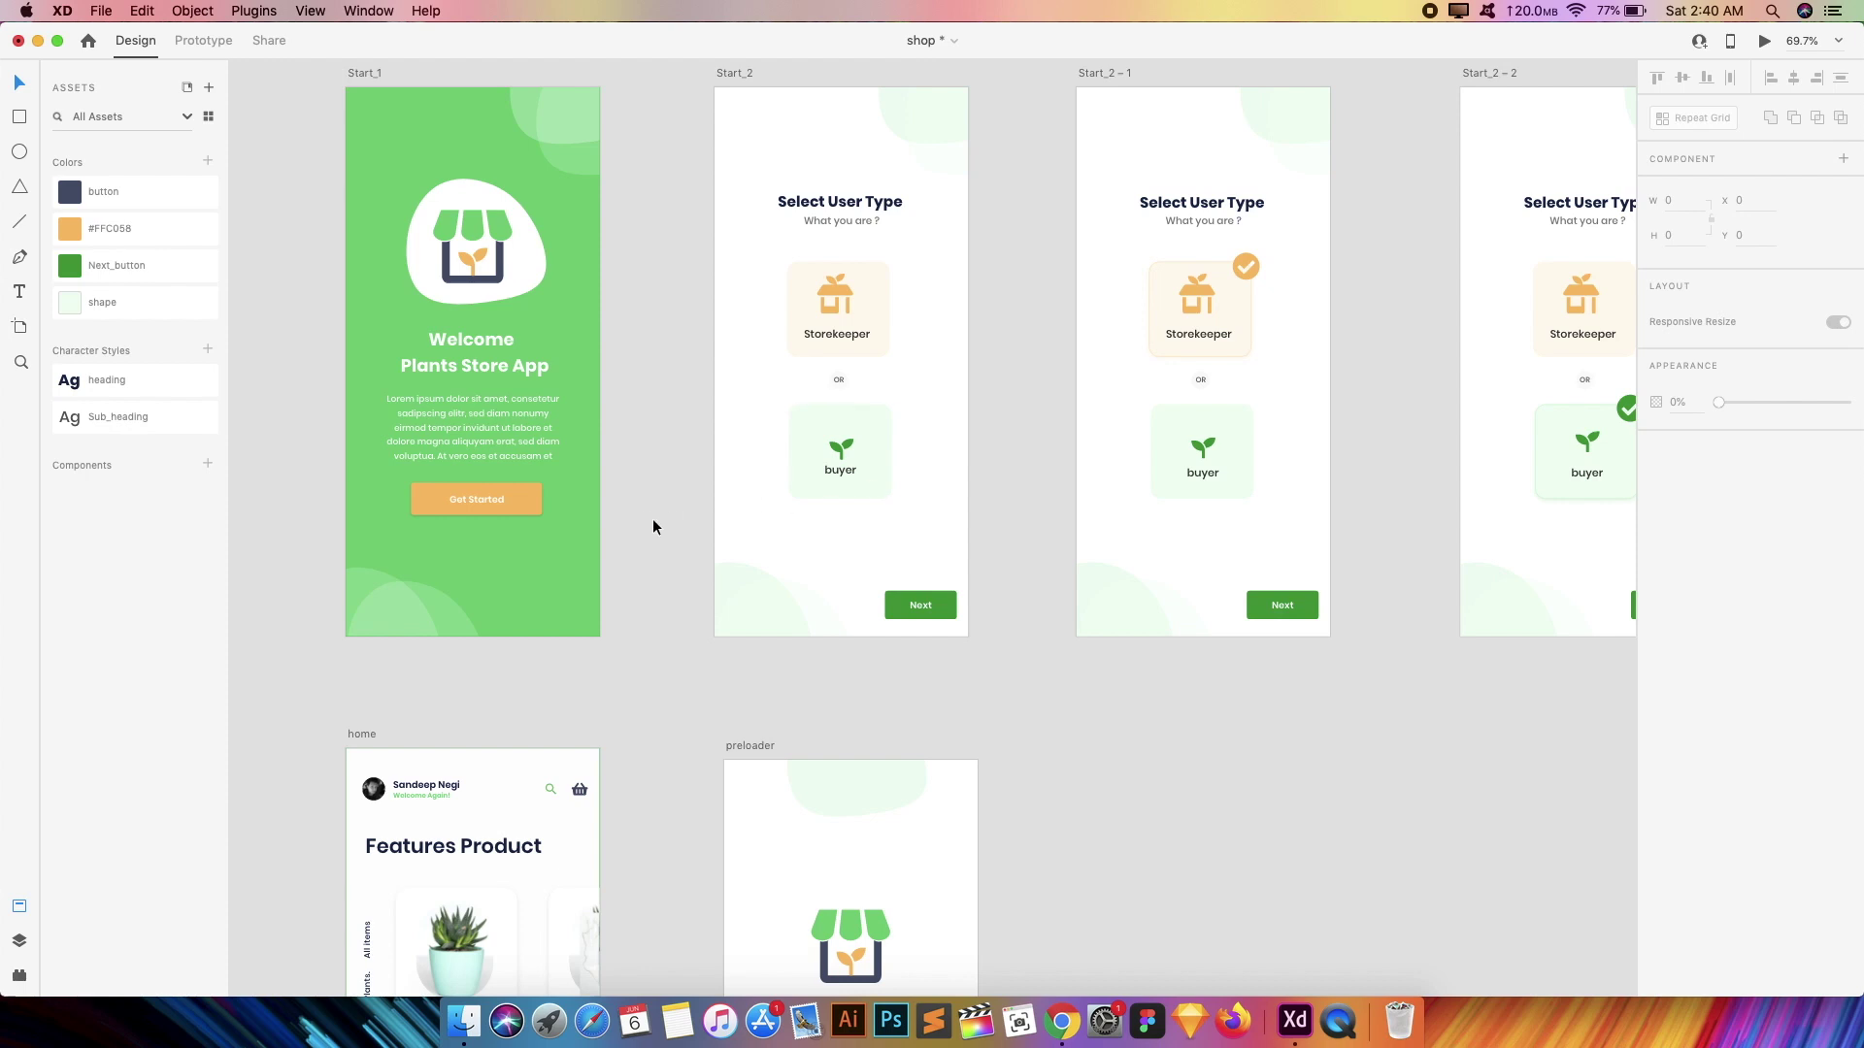
# - Undo the saved Next_button color change and deselect the Next button on Start_2
pyautogui.click(921, 605)
pyautogui.press('super+s')
pyautogui.scroll(-2, 1021, 596)
pyautogui.scroll(4, 1021, 596)
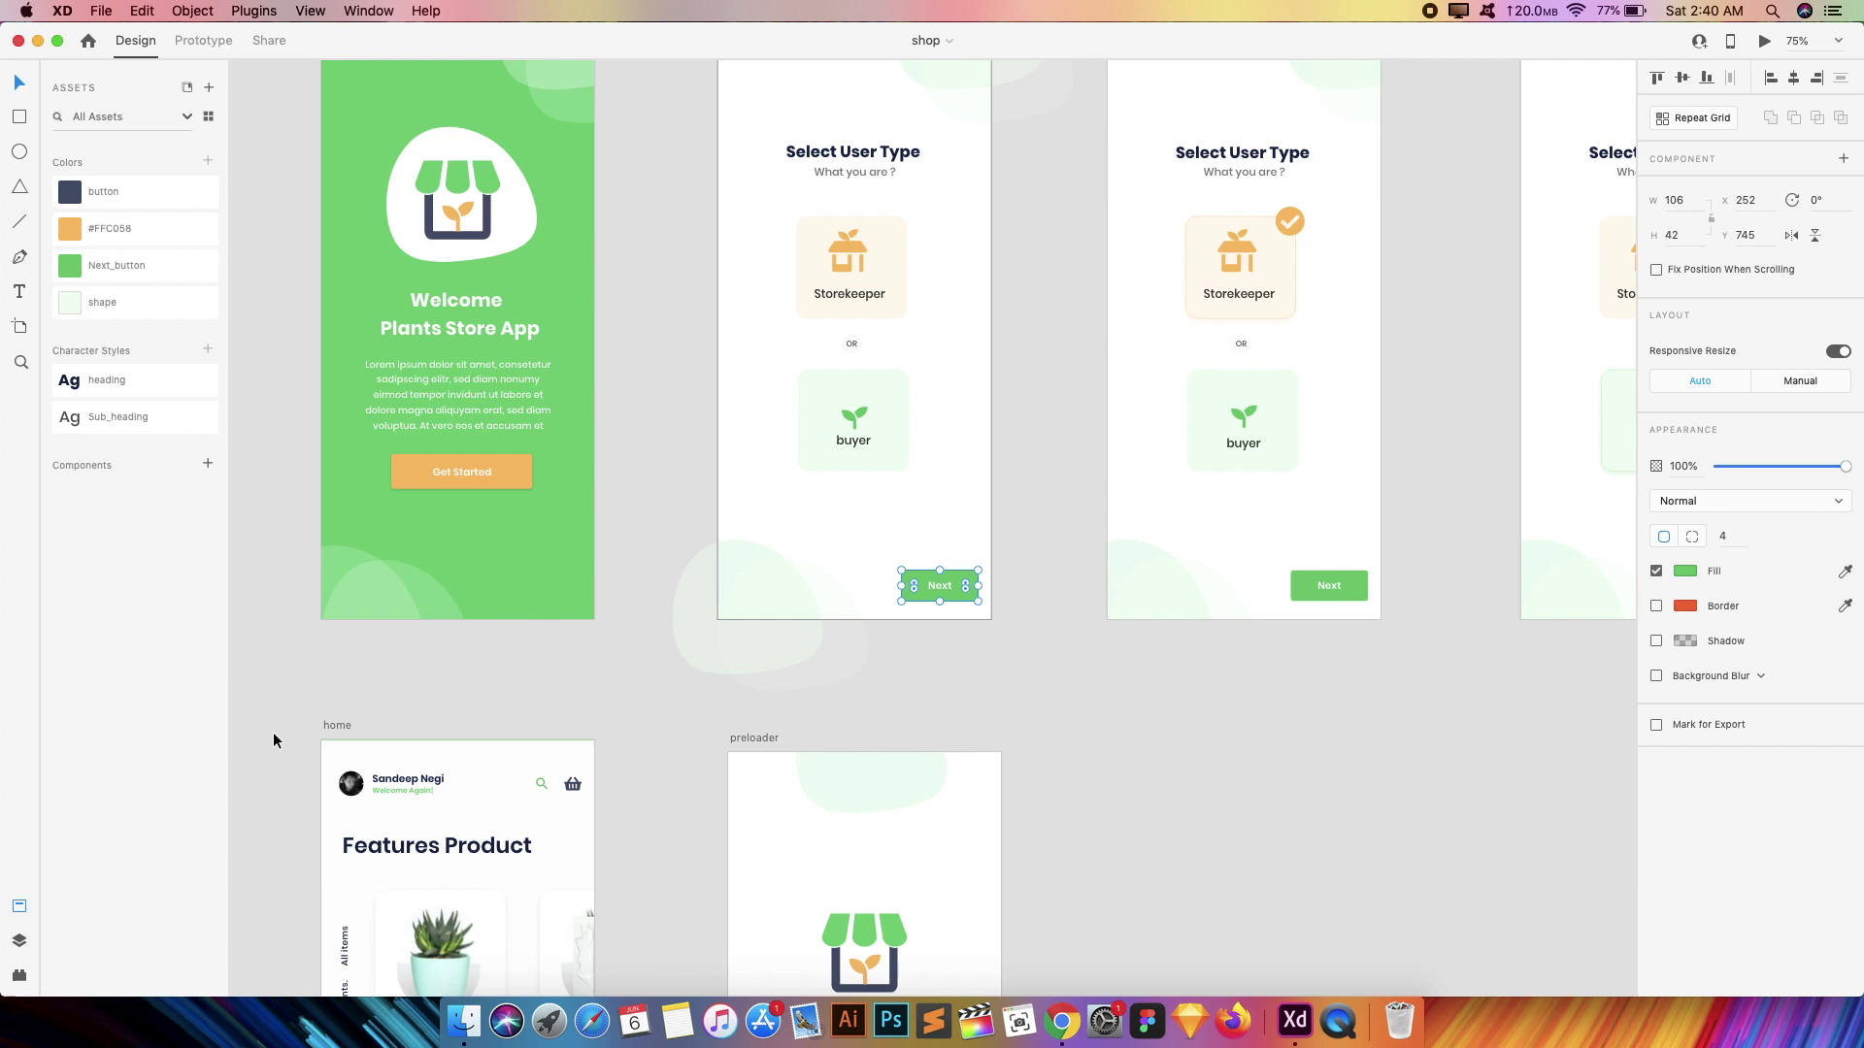
pyautogui.click(660, 445)
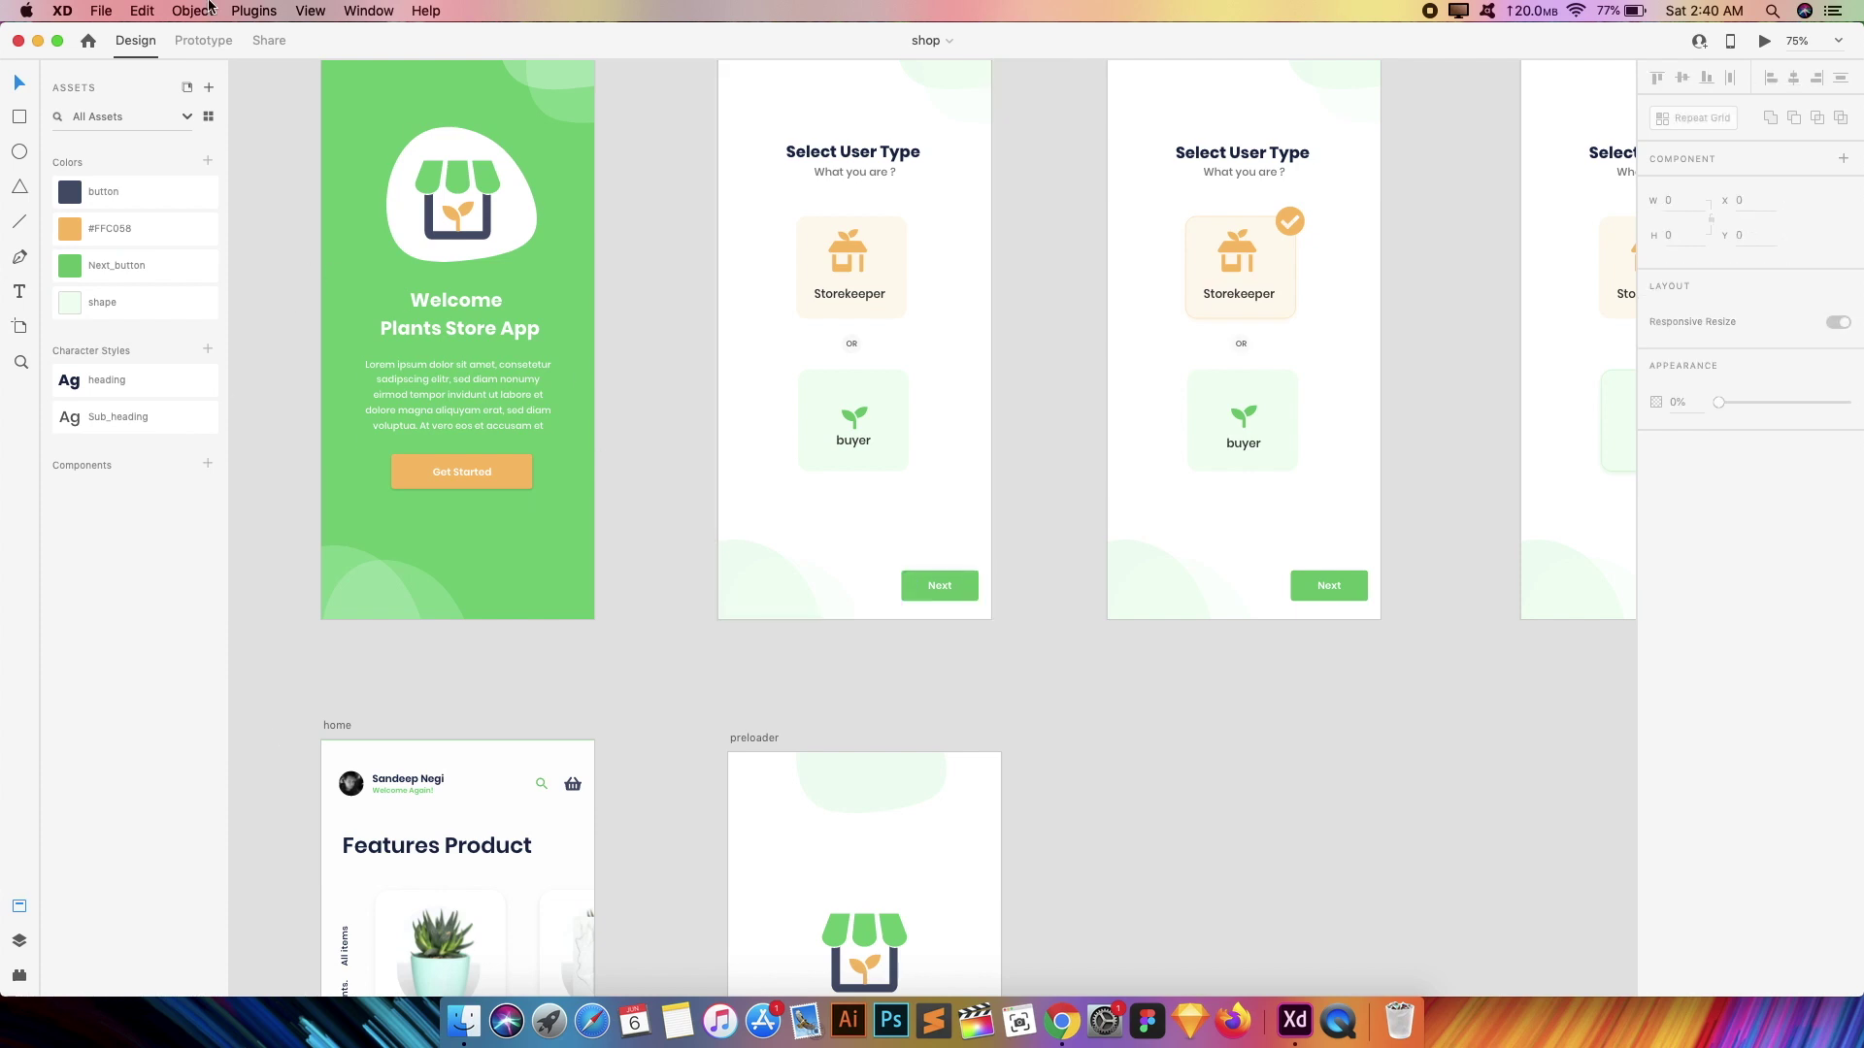
# - Open the Apple iOS UI kit's web page through Get UI Kits
pyautogui.click(101, 9)
pyautogui.moveTo(136, 9)
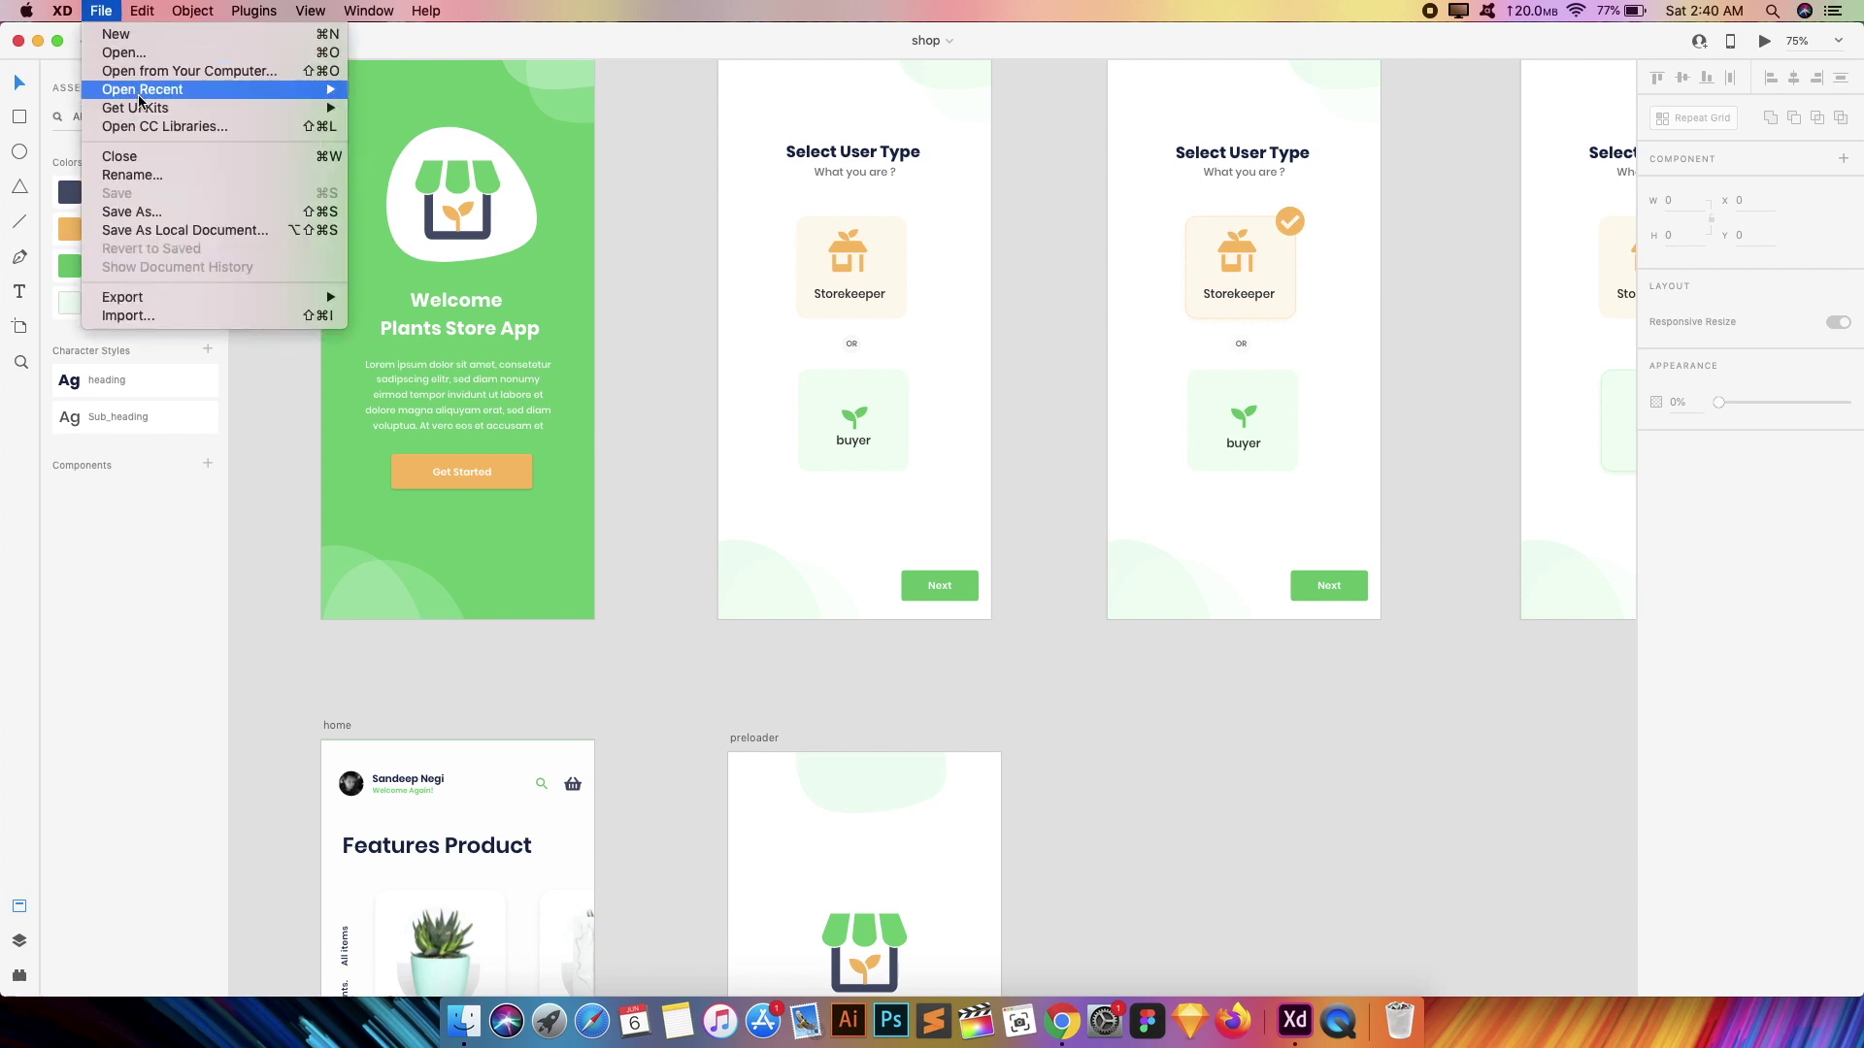
pyautogui.moveTo(146, 111)
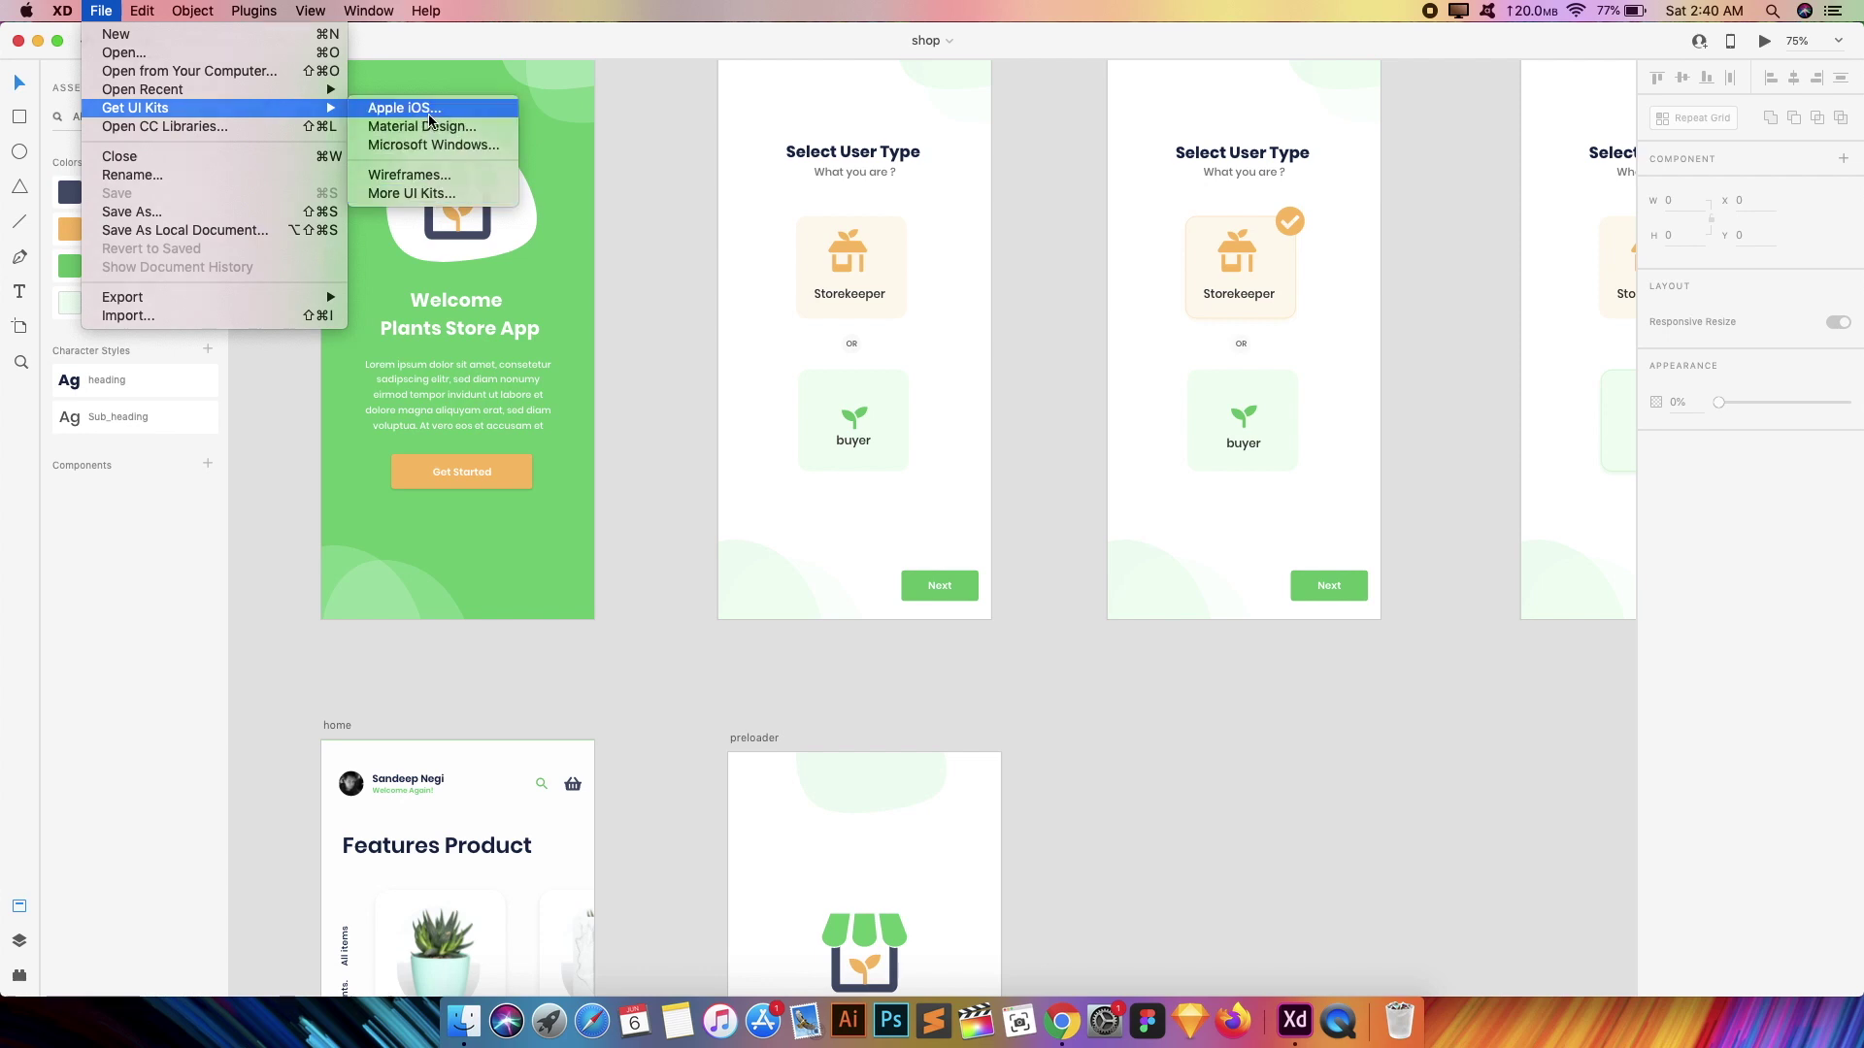
pyautogui.click(430, 111)
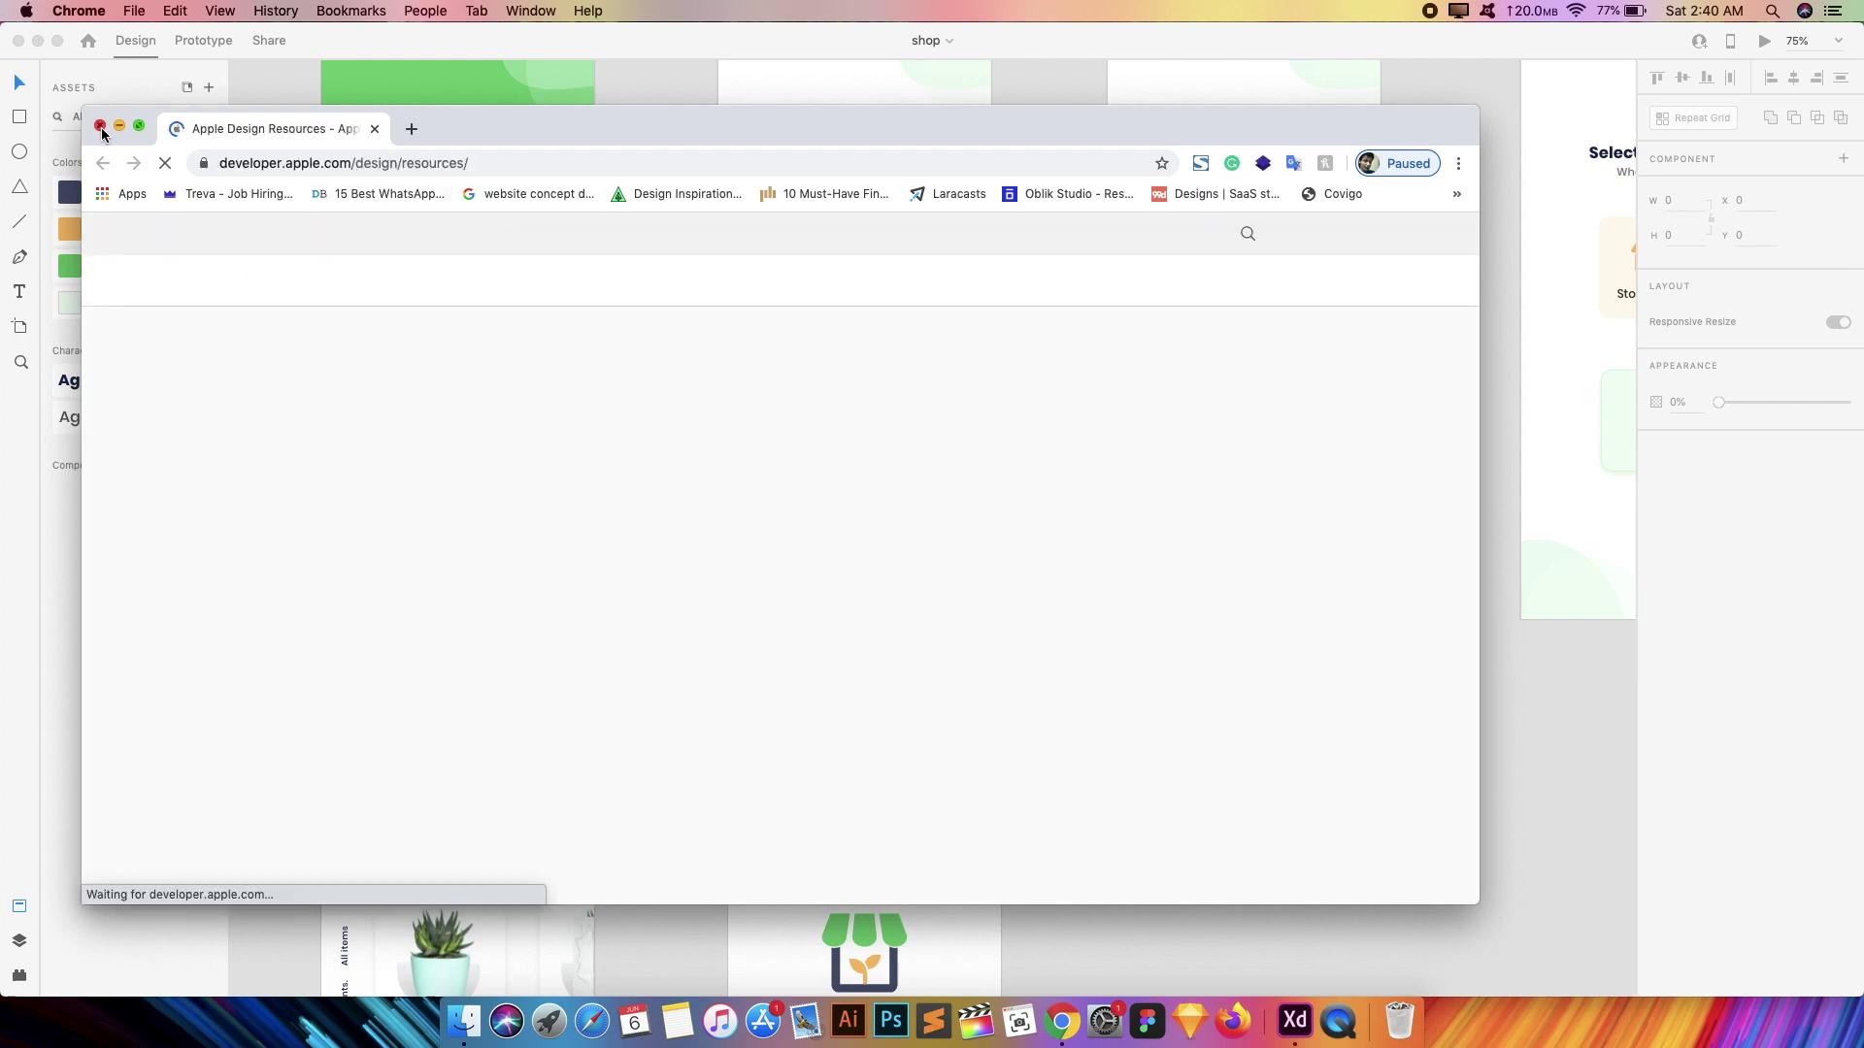
# - Examine the iOS downloads on the Apple Design Resources page, including the Adobe XD template, and close the browser window
pyautogui.scroll(-15, 650, 509)
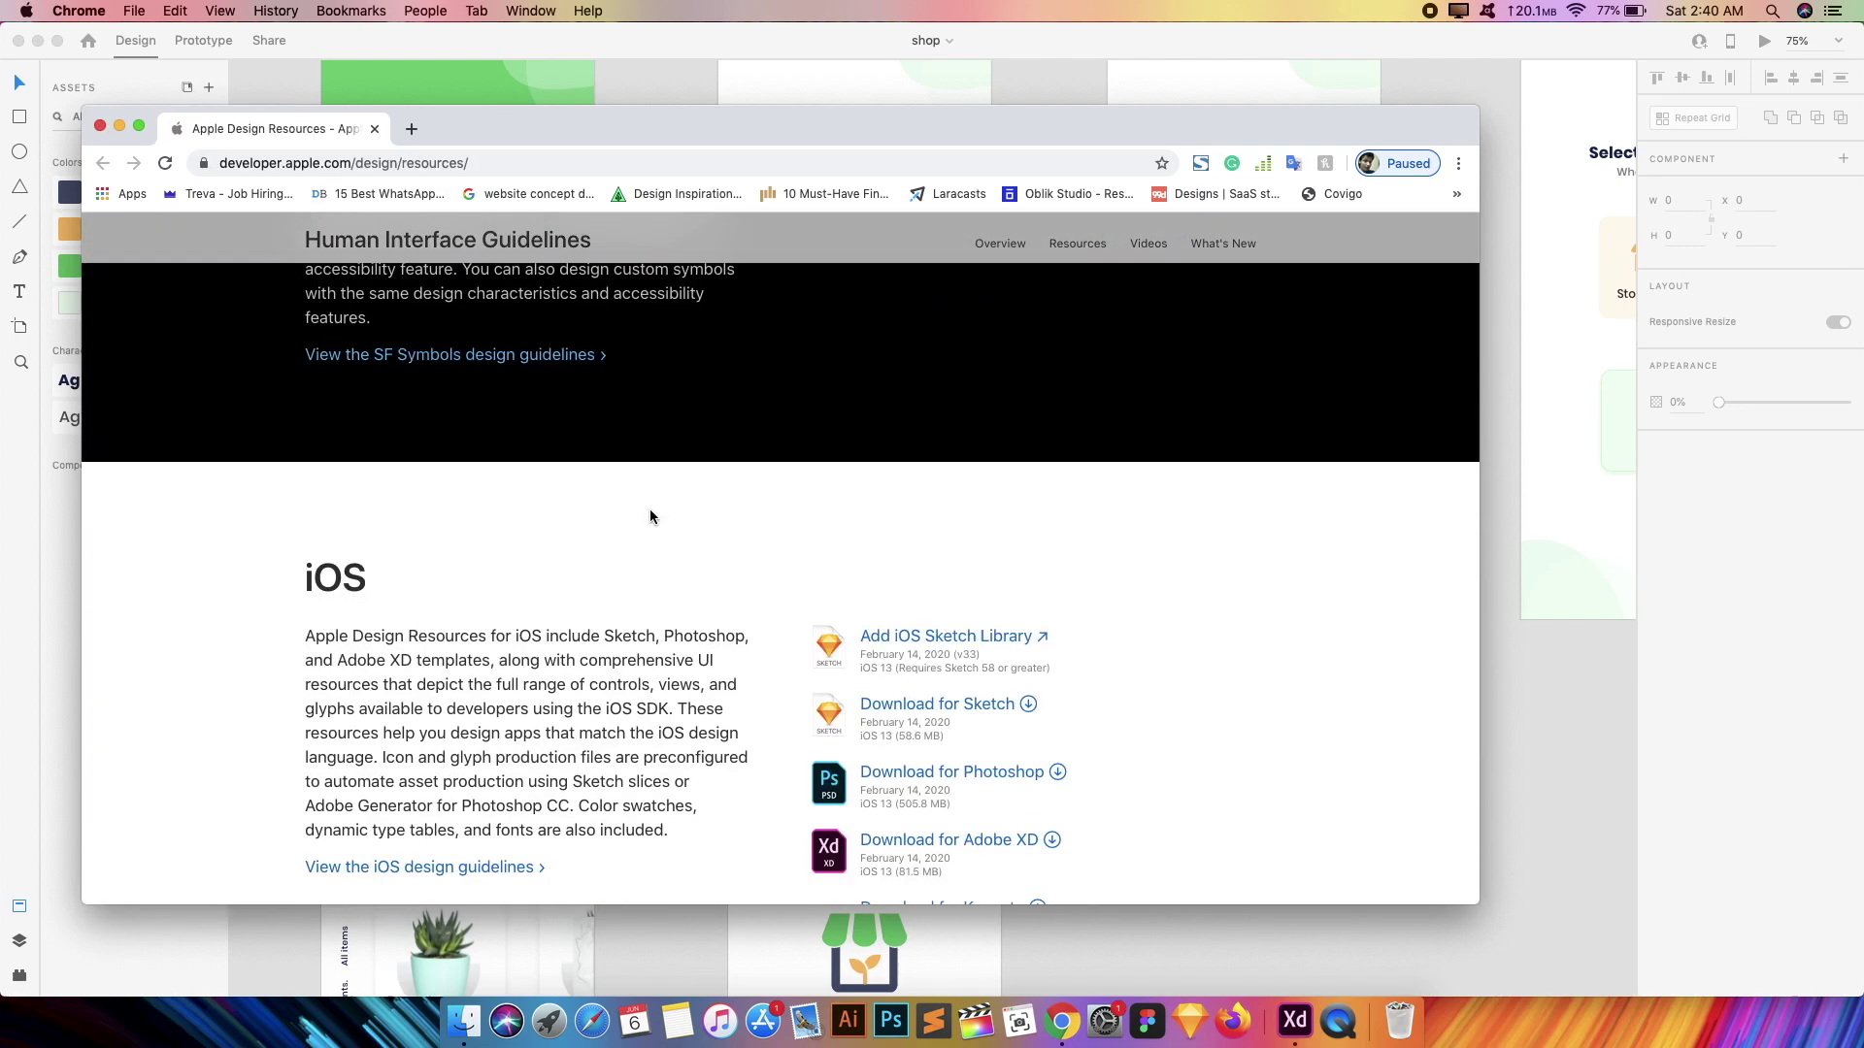
pyautogui.scroll(15, 649, 508)
pyautogui.scroll(-6, 649, 509)
pyautogui.scroll(-2, 650, 508)
pyautogui.scroll(3, 649, 508)
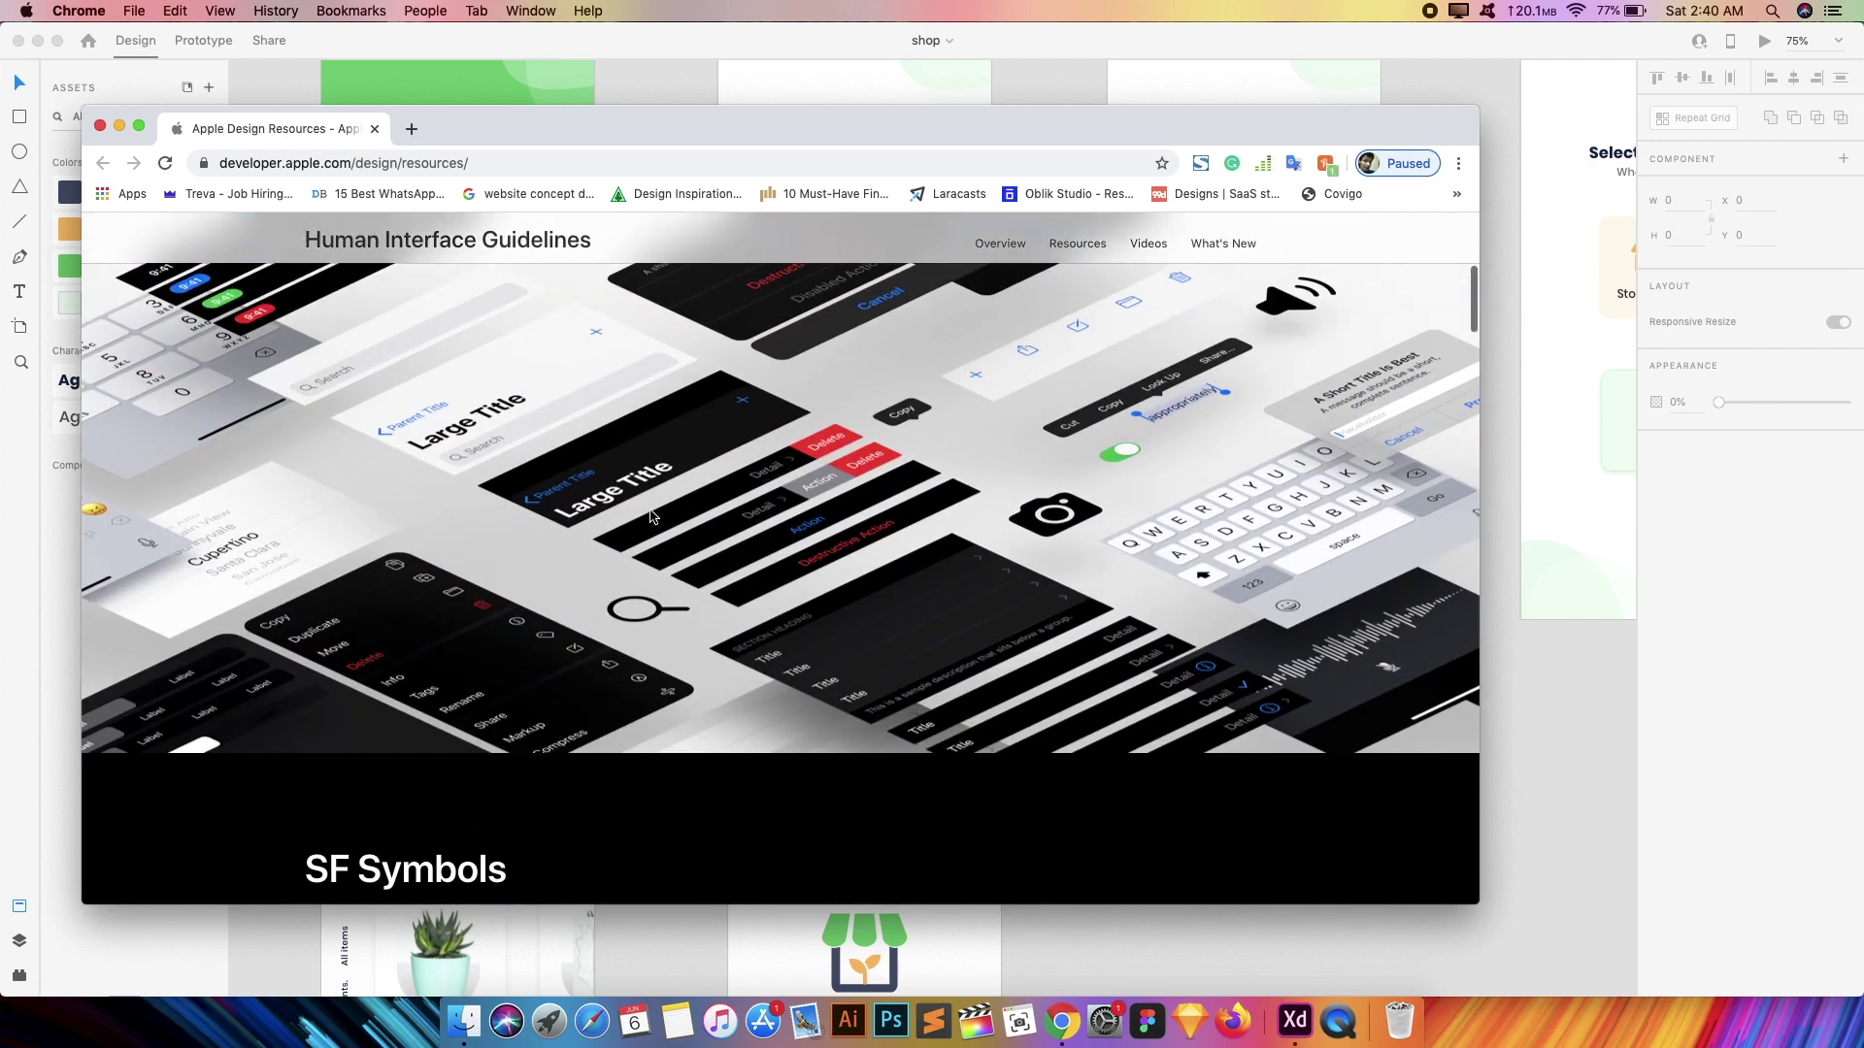
pyautogui.scroll(-10, 650, 508)
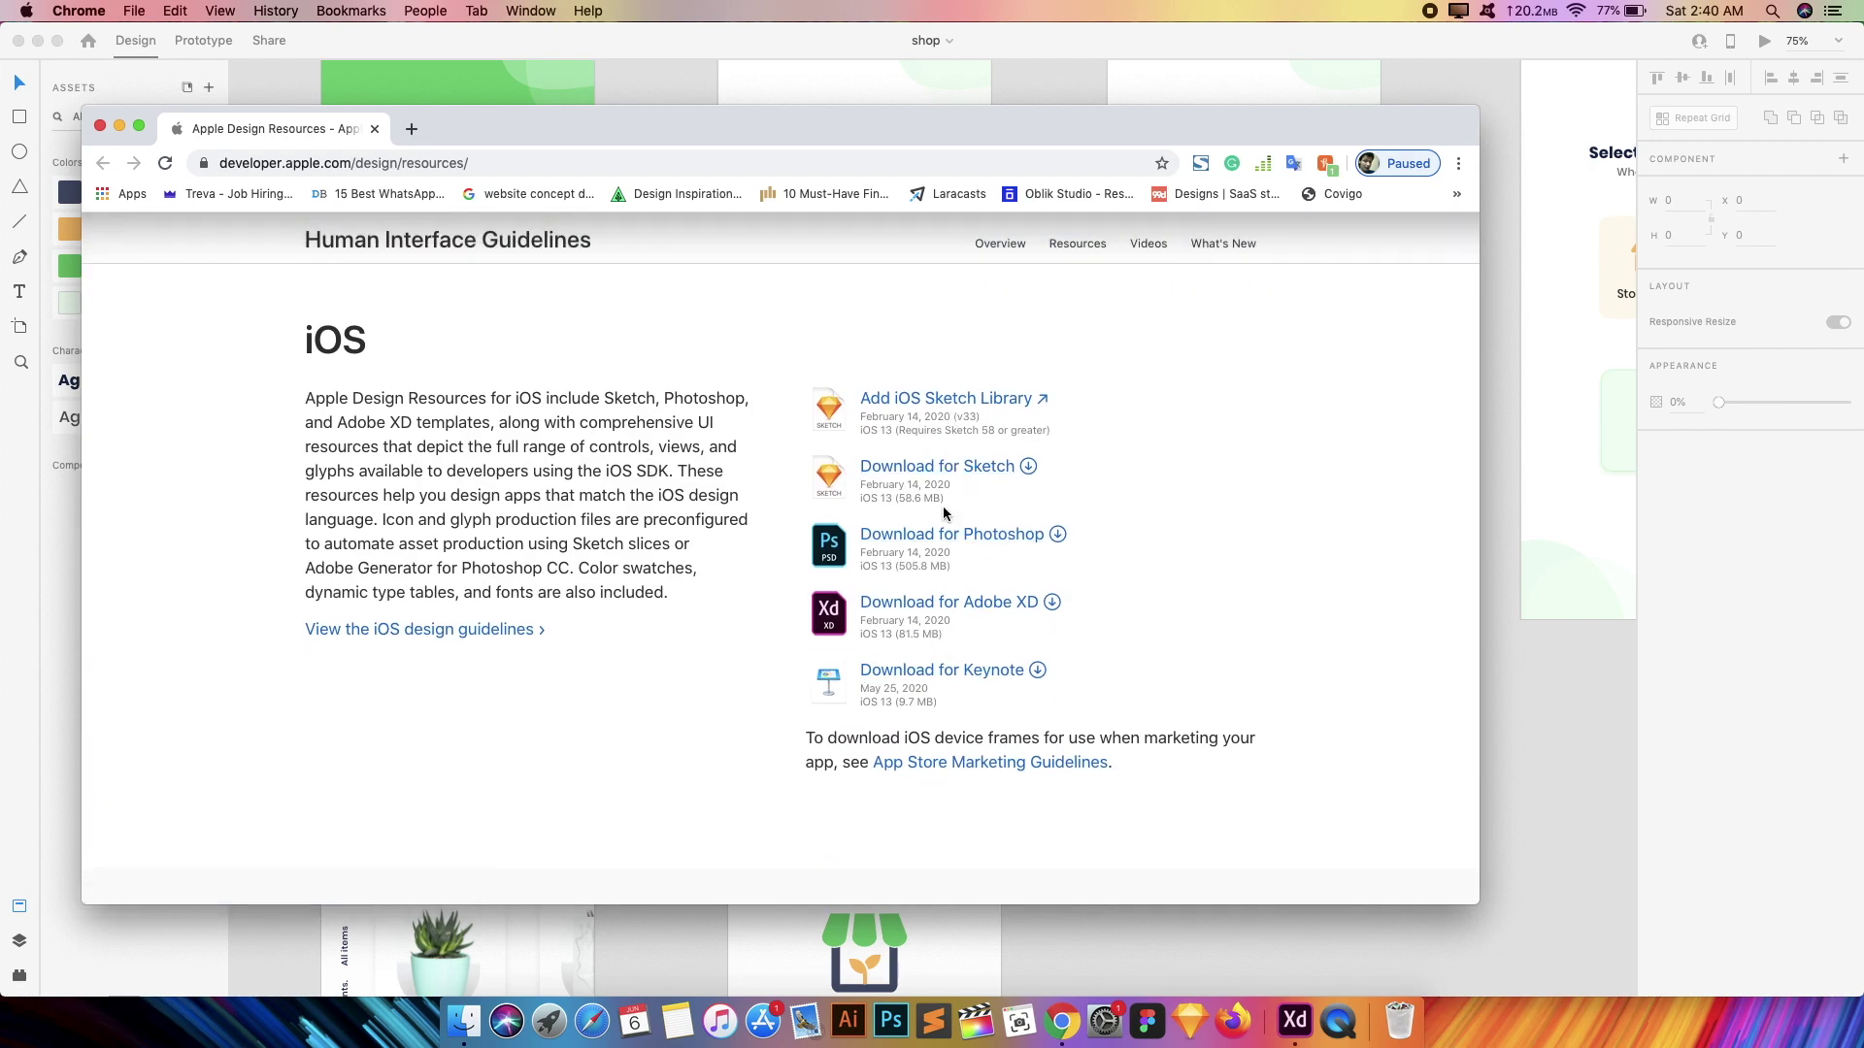
pyautogui.scroll(-2, 956, 624)
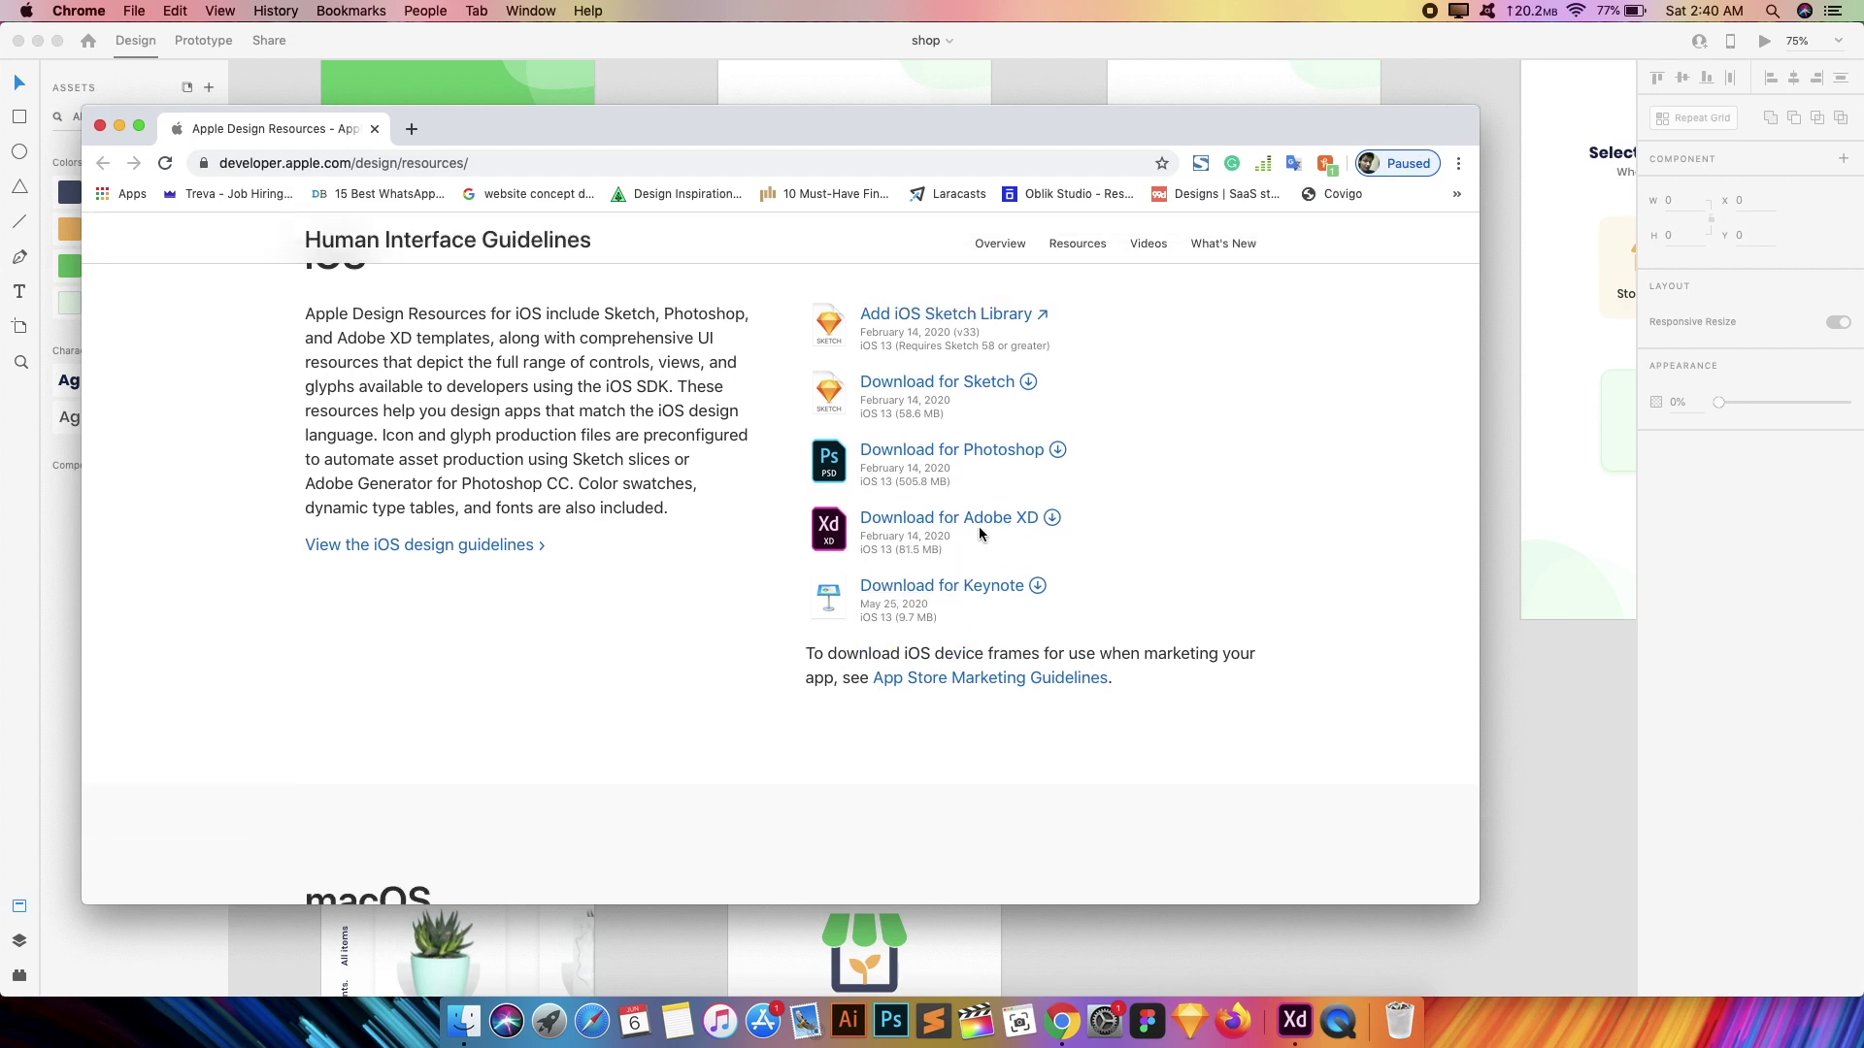
pyautogui.click(101, 128)
pyautogui.hscroll(-2, 1005, 464)
pyautogui.scroll(-1, 1005, 464)
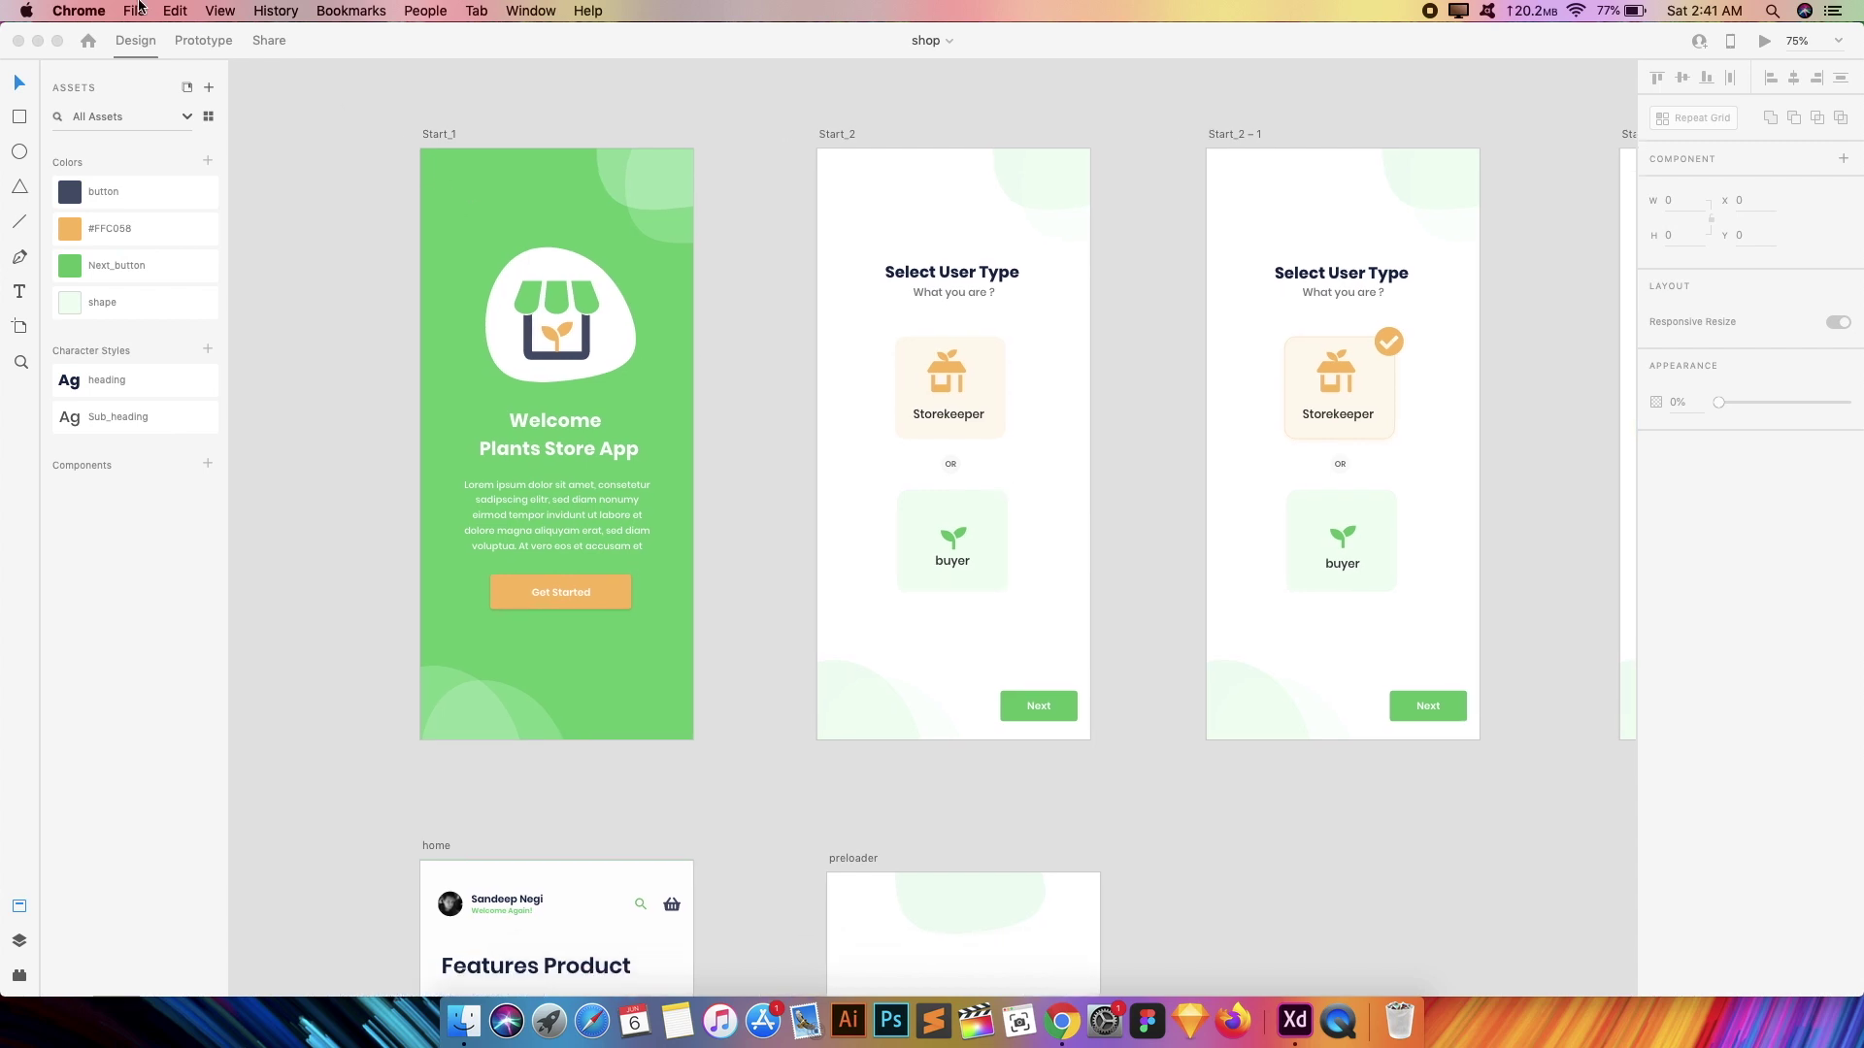
pyautogui.click(79, 11)
pyautogui.moveTo(220, 11)
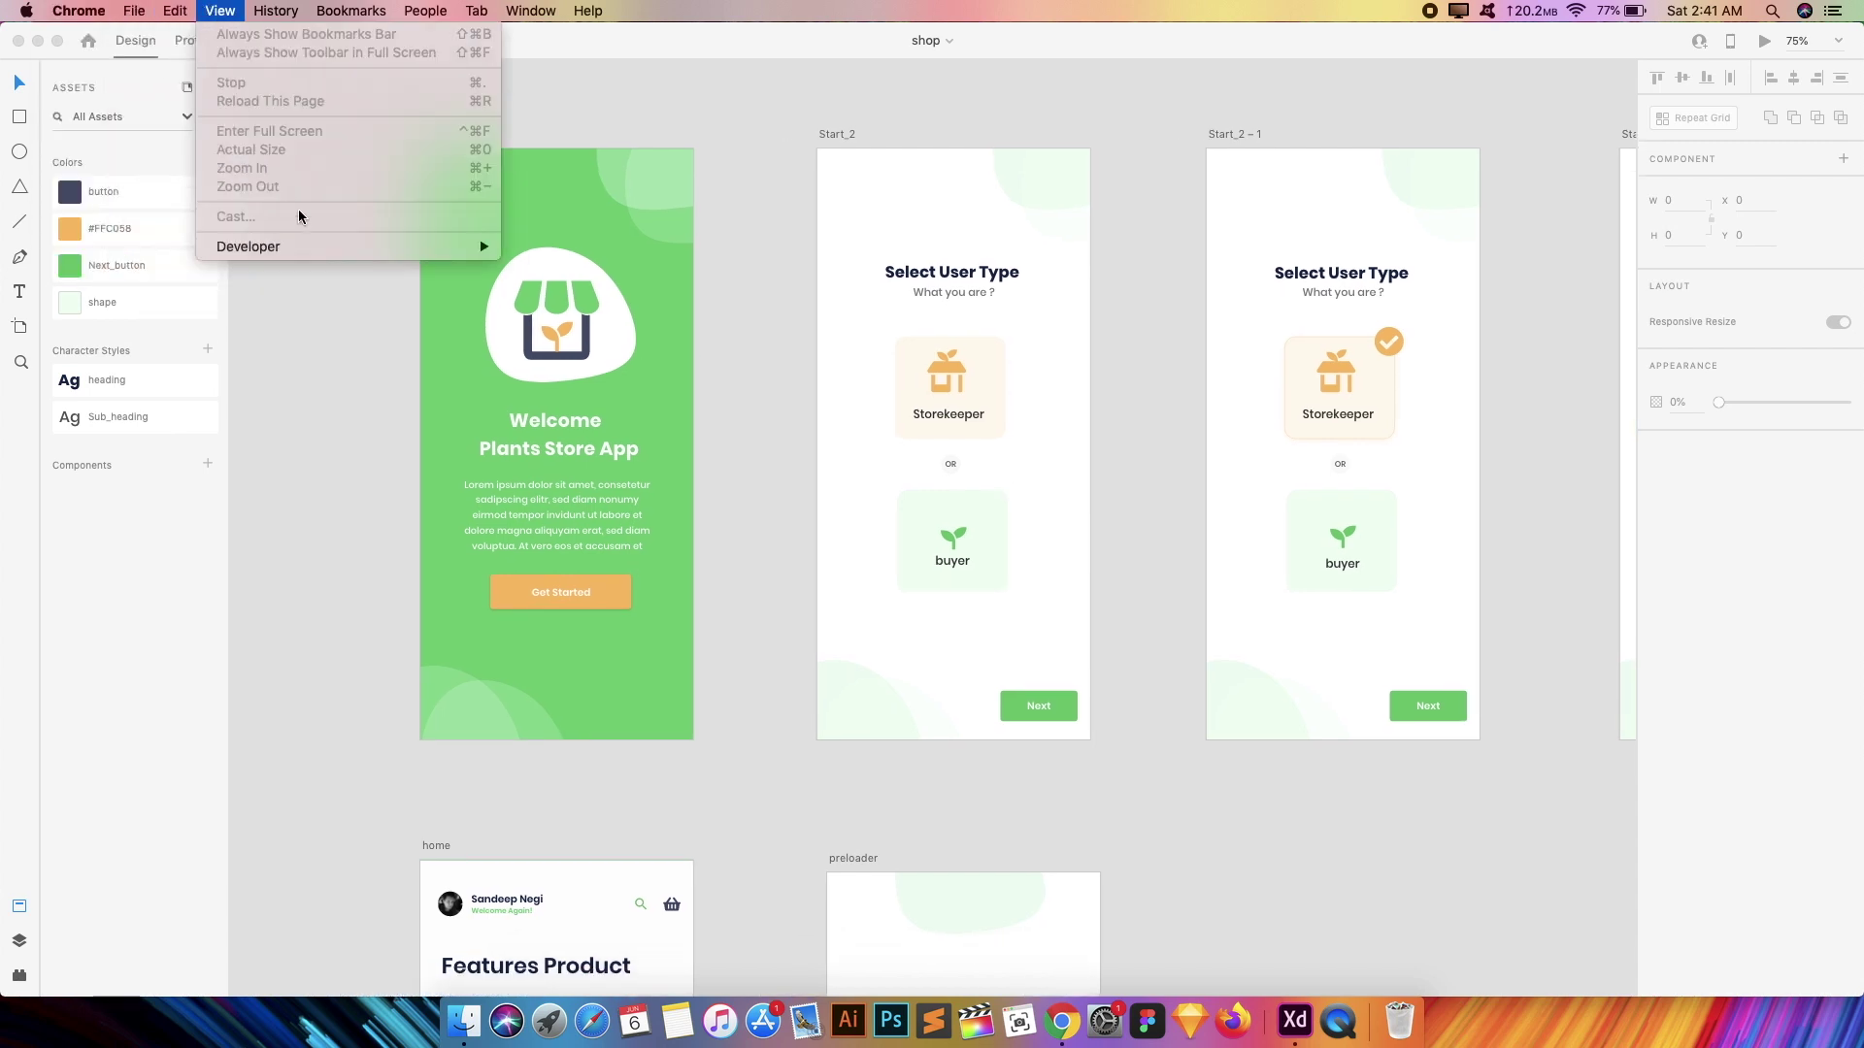
pyautogui.click(708, 258)
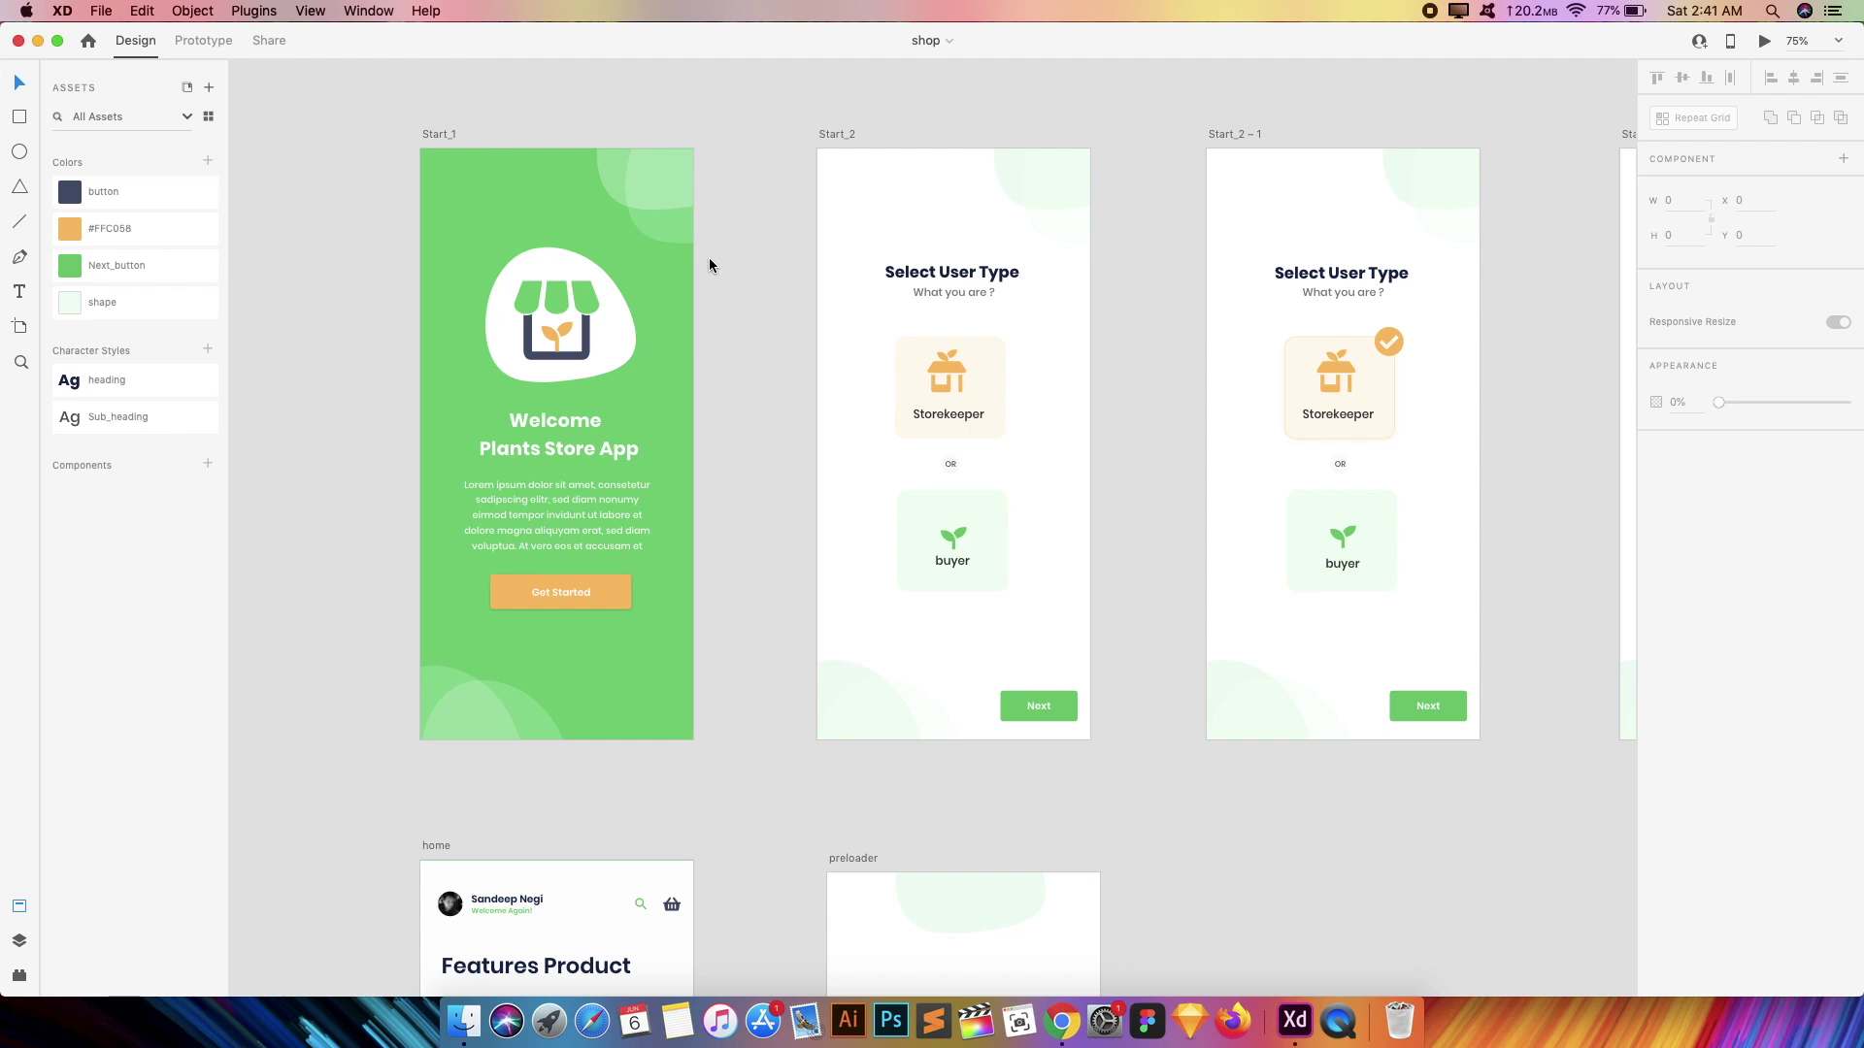
pyautogui.click(97, 10)
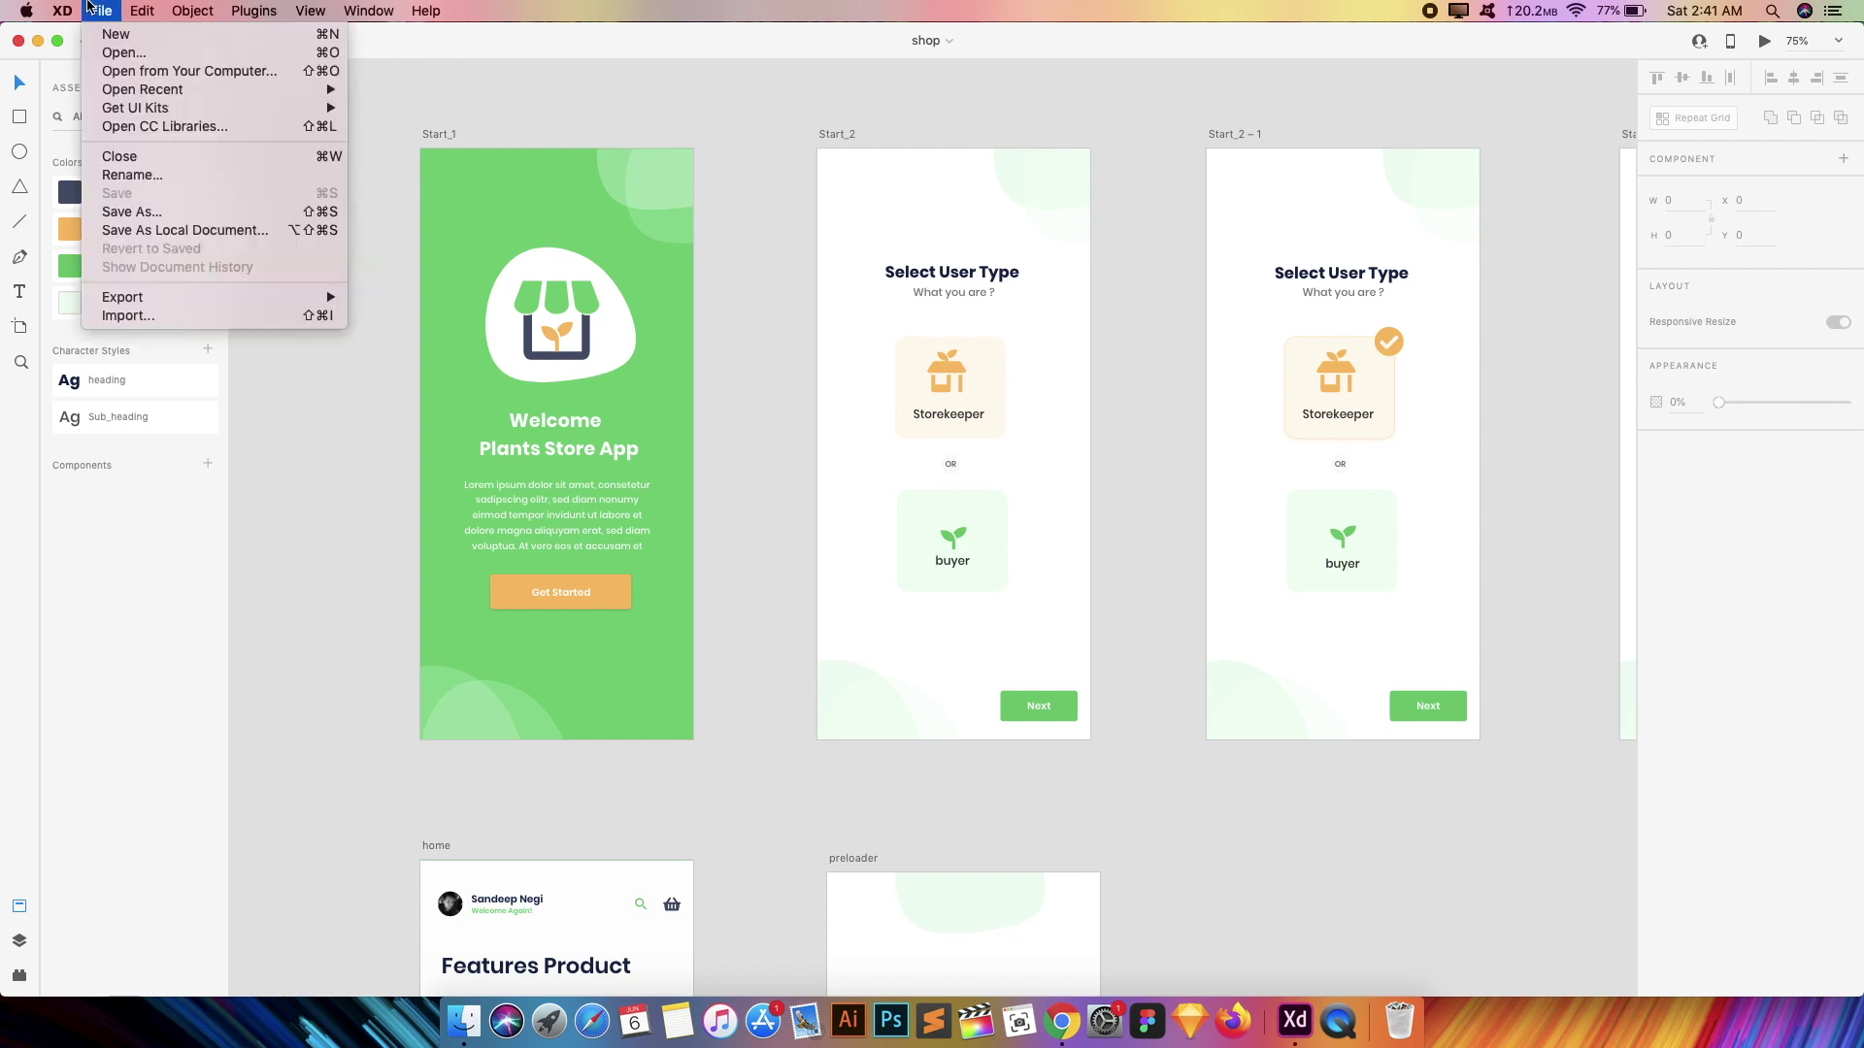
pyautogui.moveTo(142, 11)
pyautogui.click(736, 298)
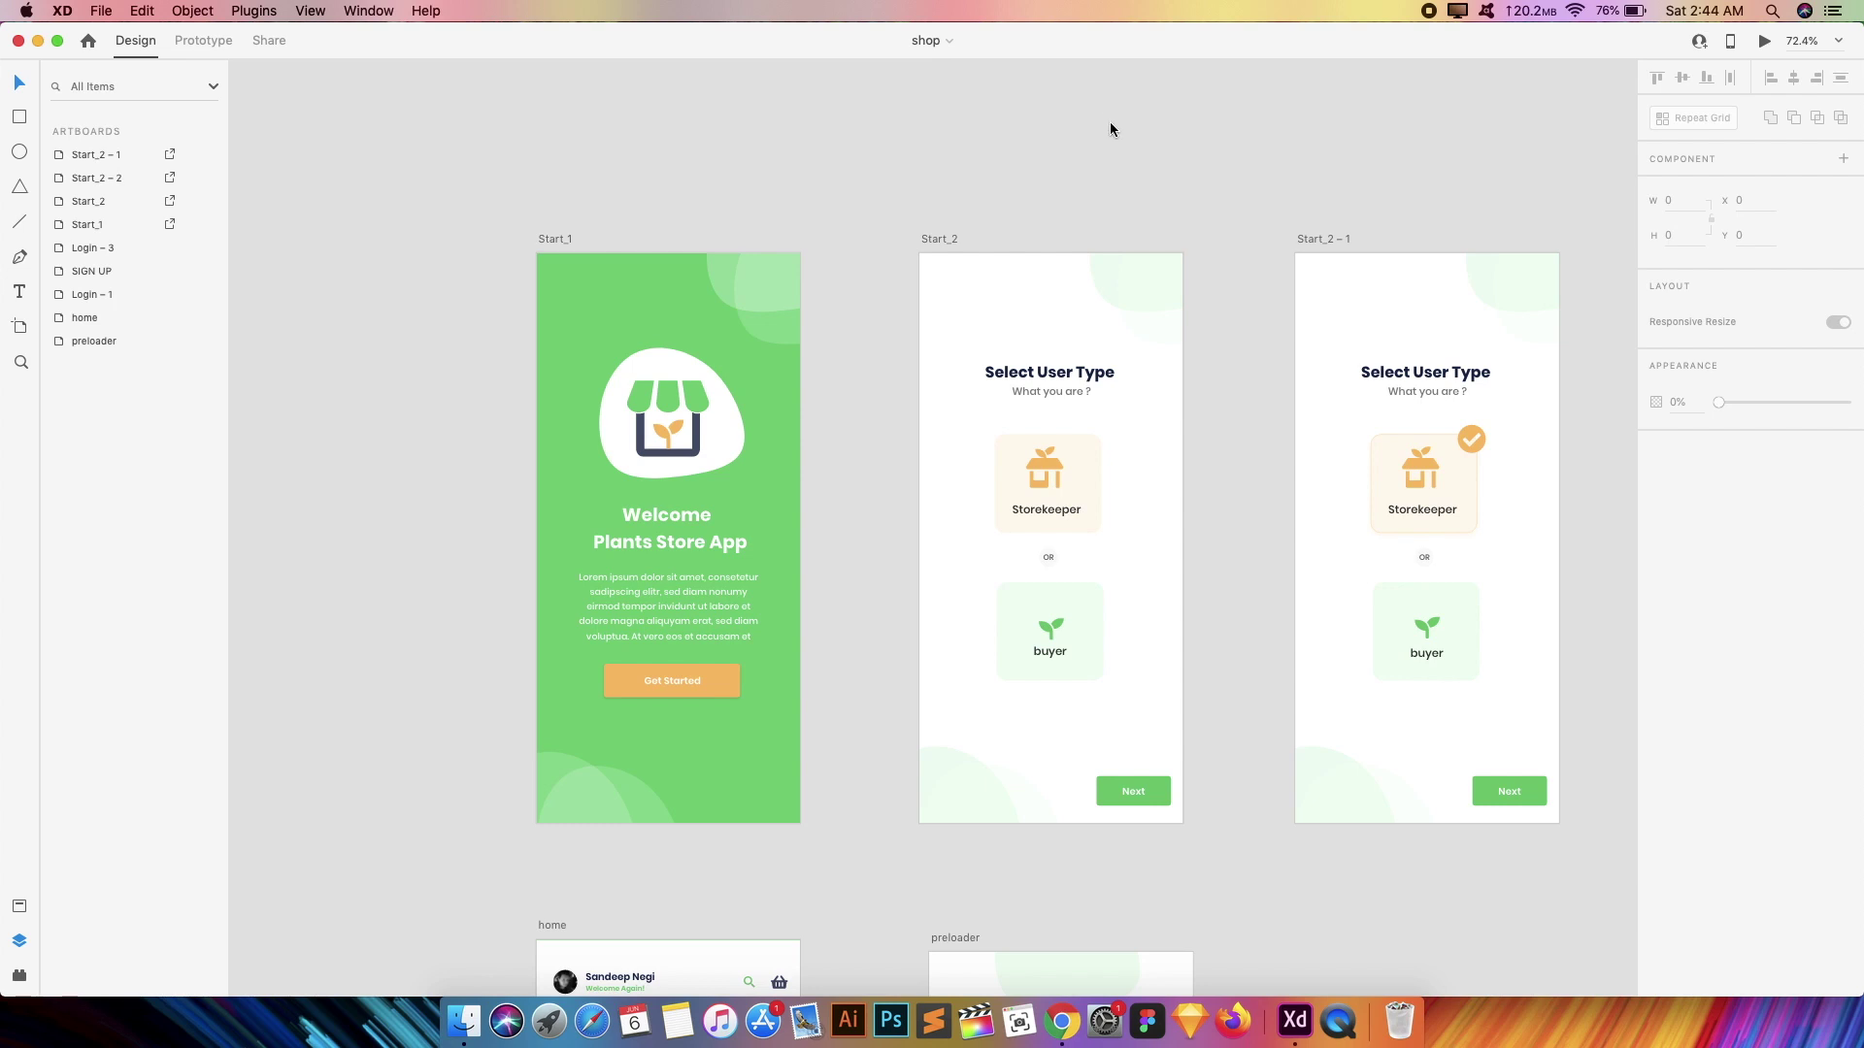
# - Switch to Prototype mode and examine the artboards starting from Start_1
pyautogui.click(194, 40)
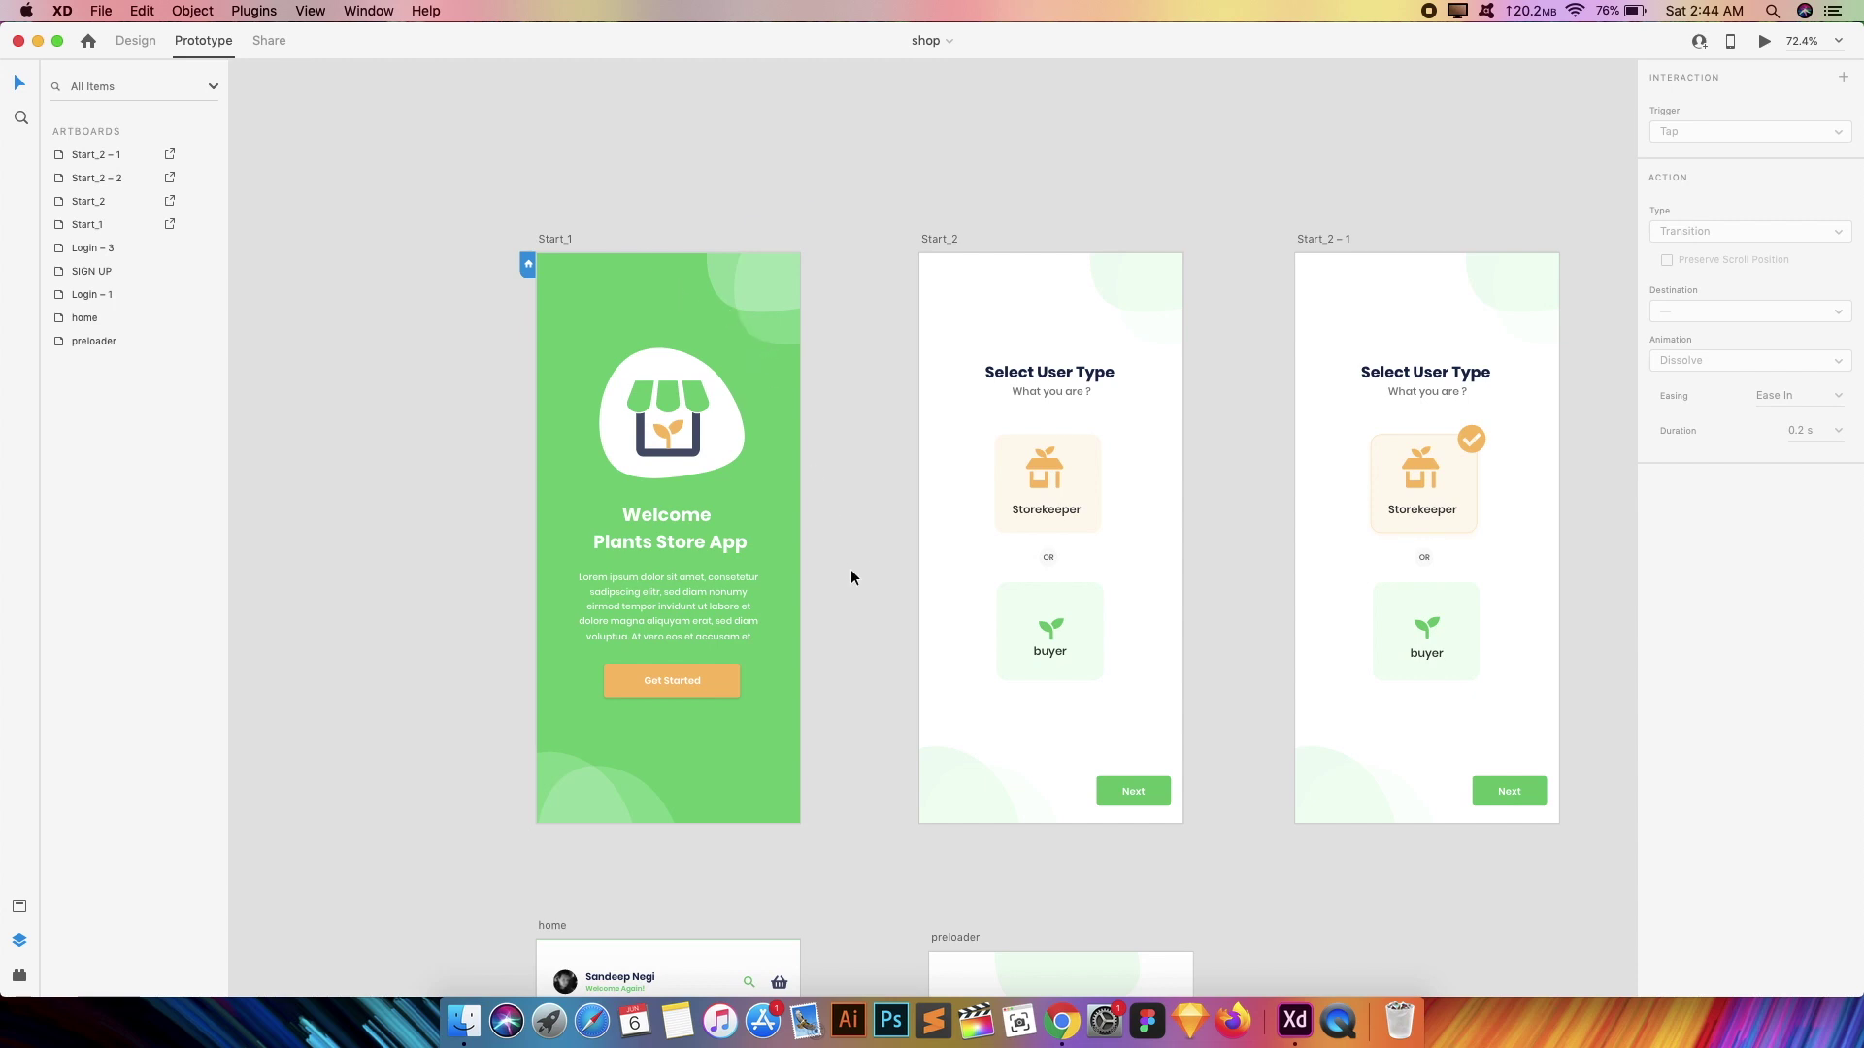
pyautogui.scroll(-2, 848, 579)
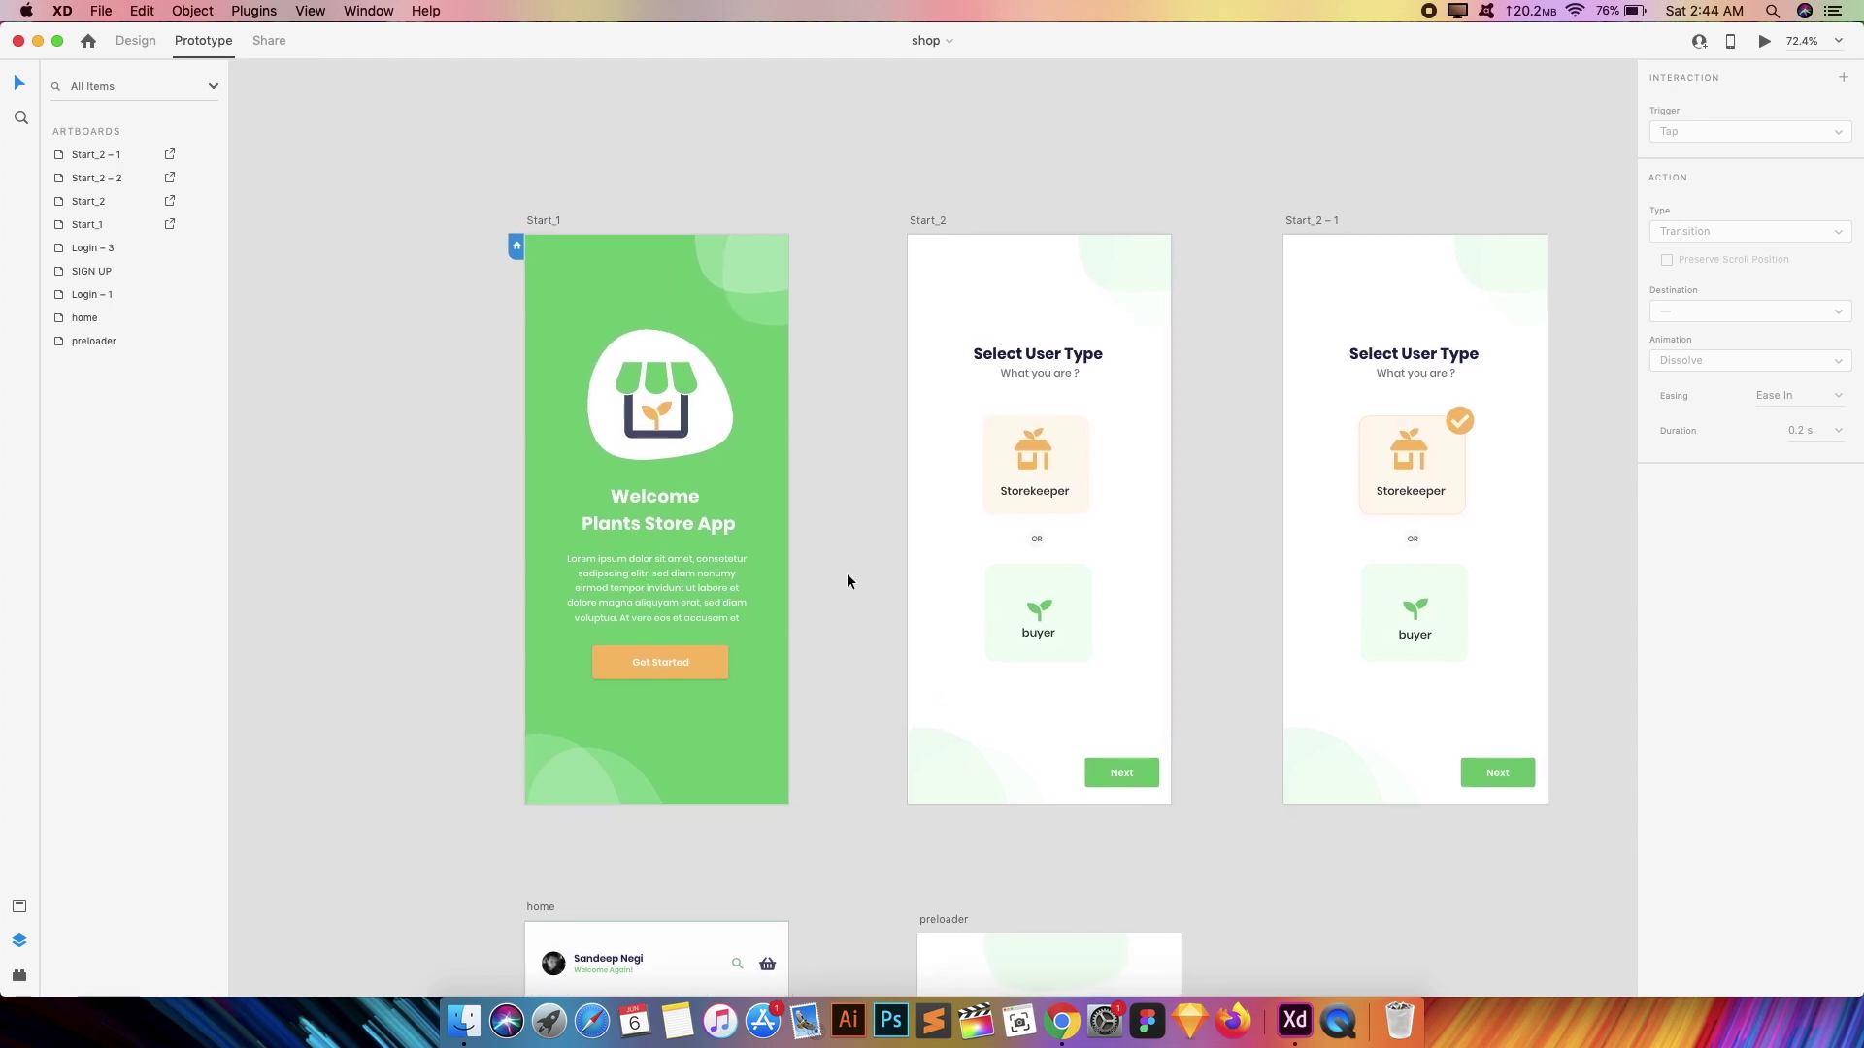
pyautogui.scroll(1, 848, 574)
pyautogui.hscroll(1, 848, 574)
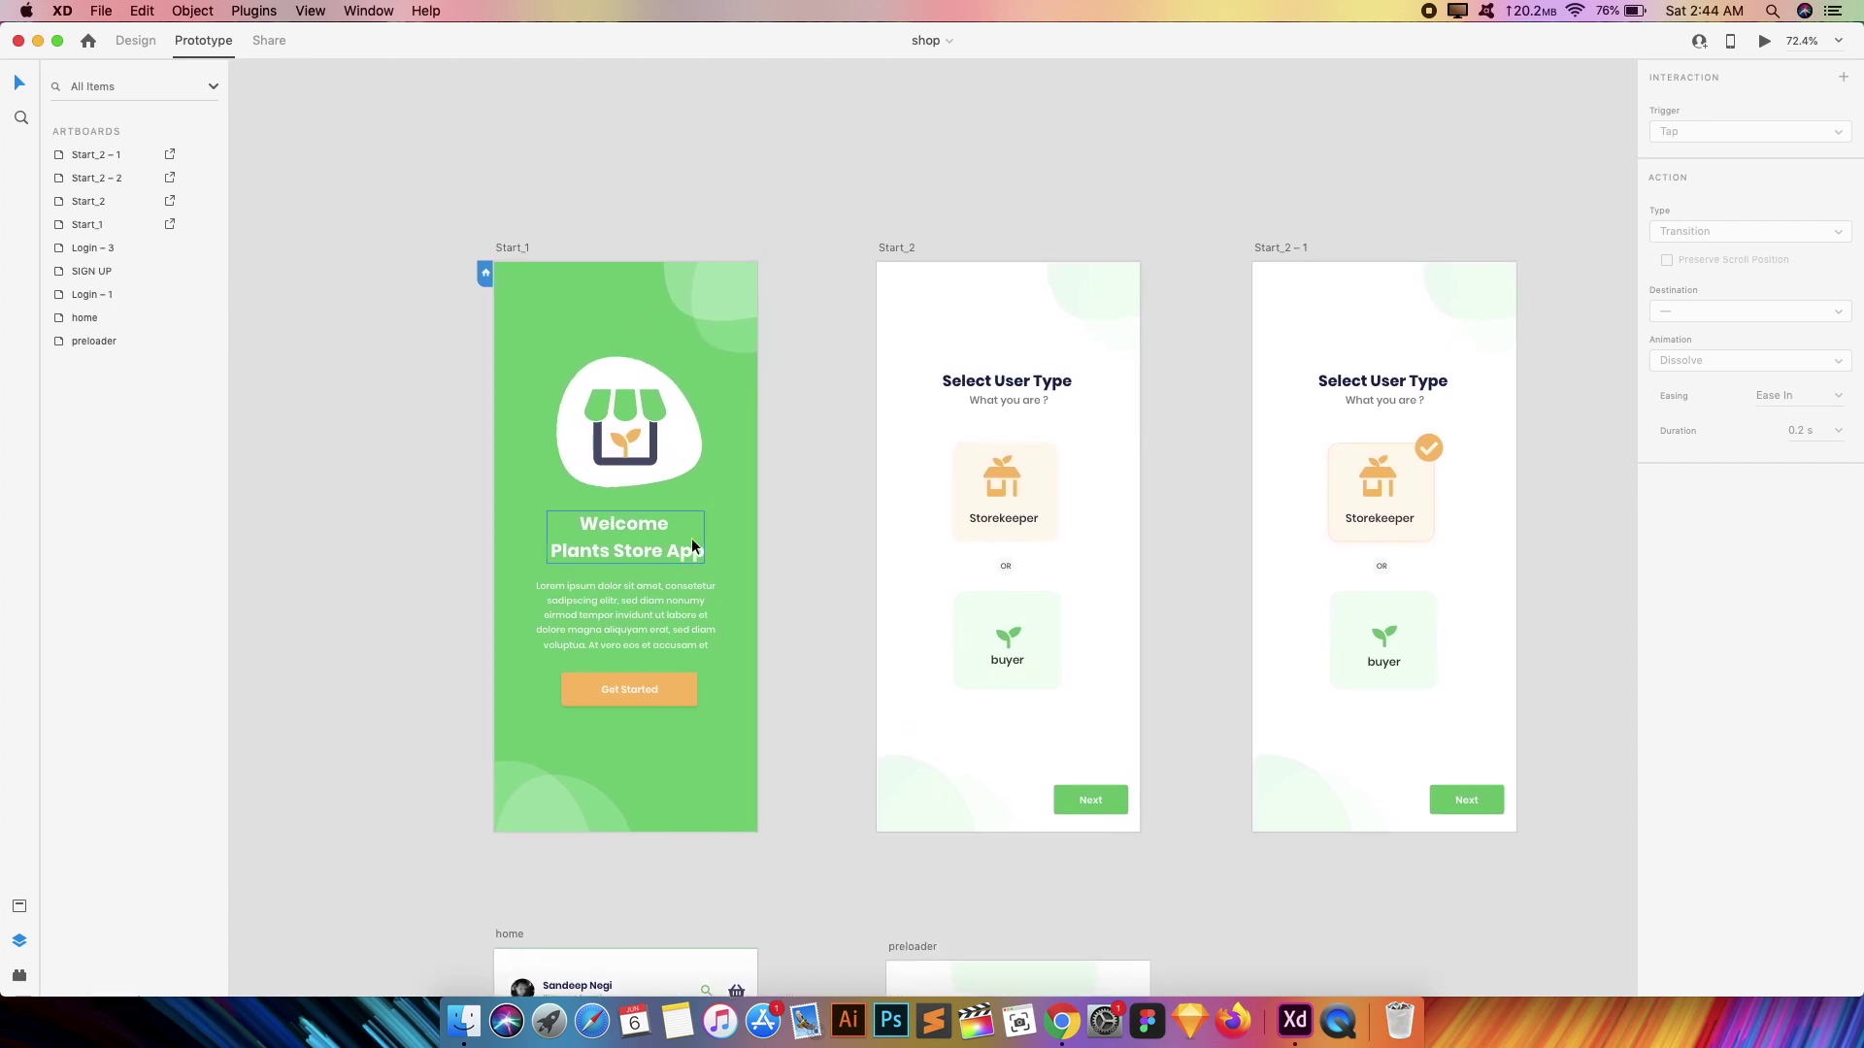
pyautogui.scroll(-1, 940, 429)
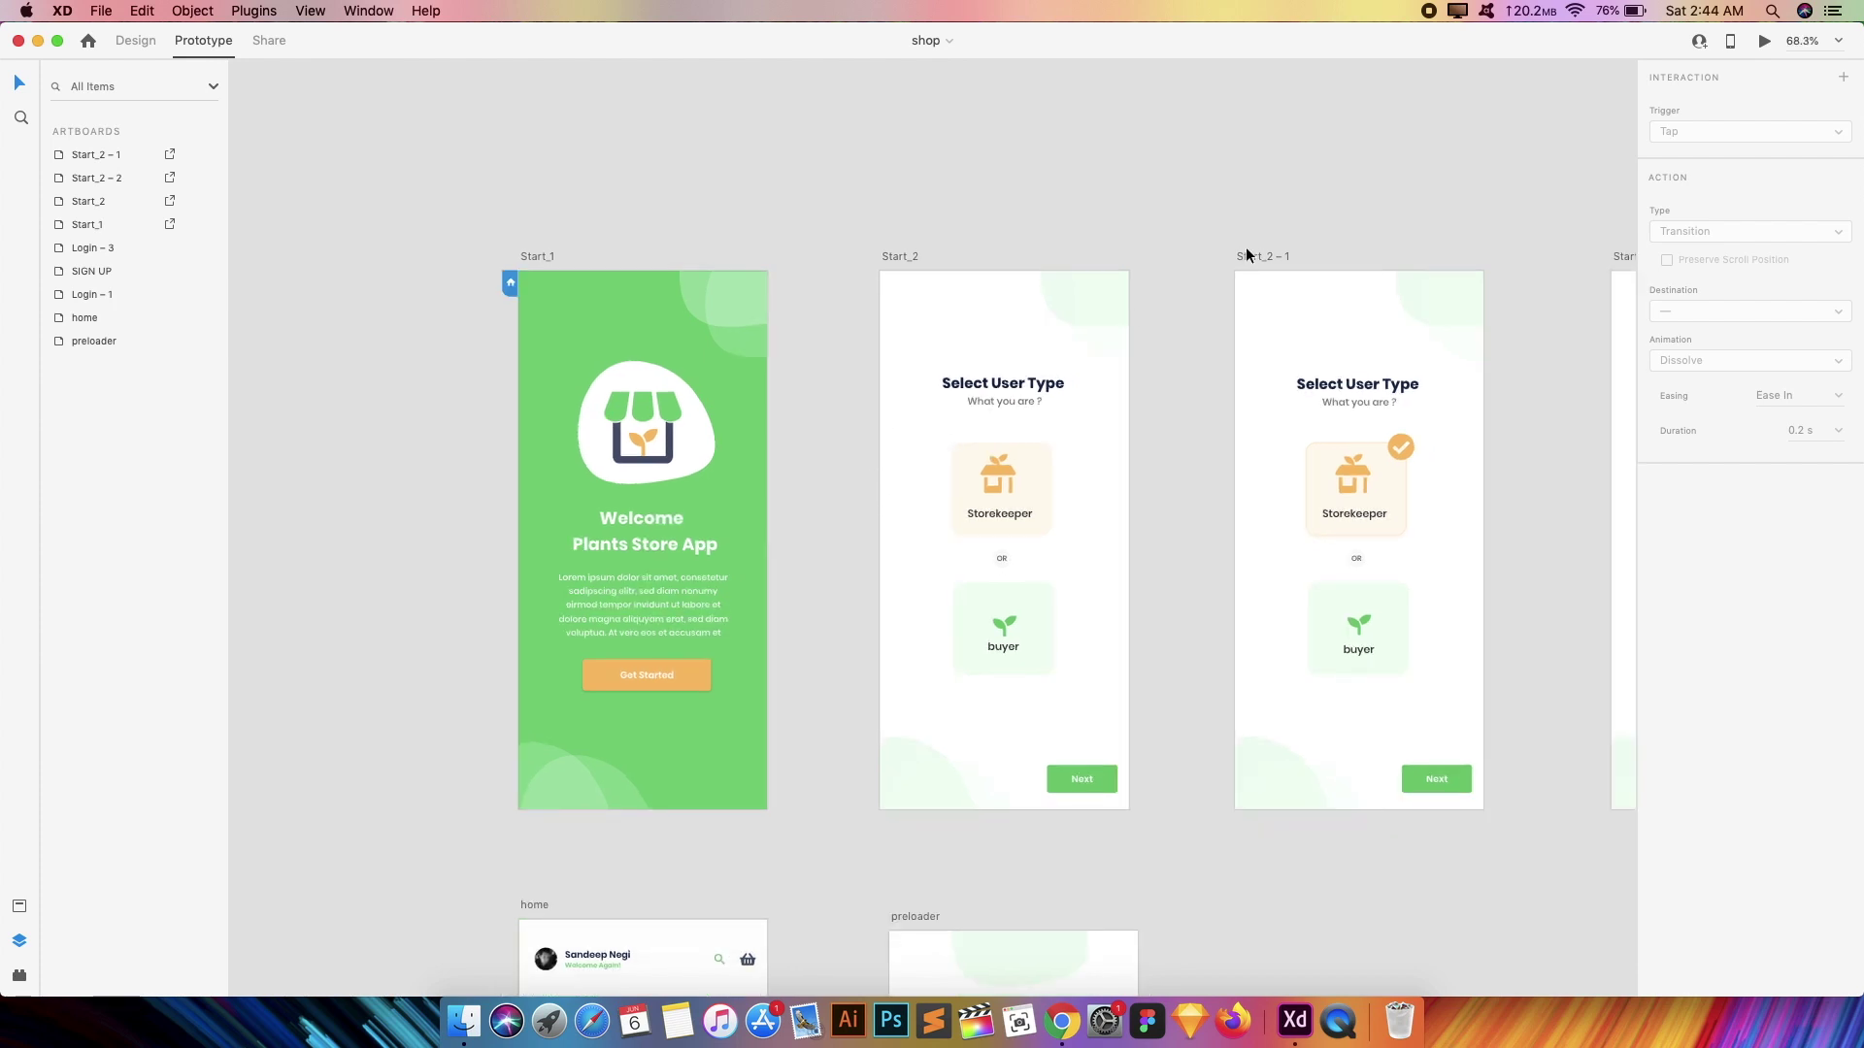
pyautogui.scroll(-2, 1406, 147)
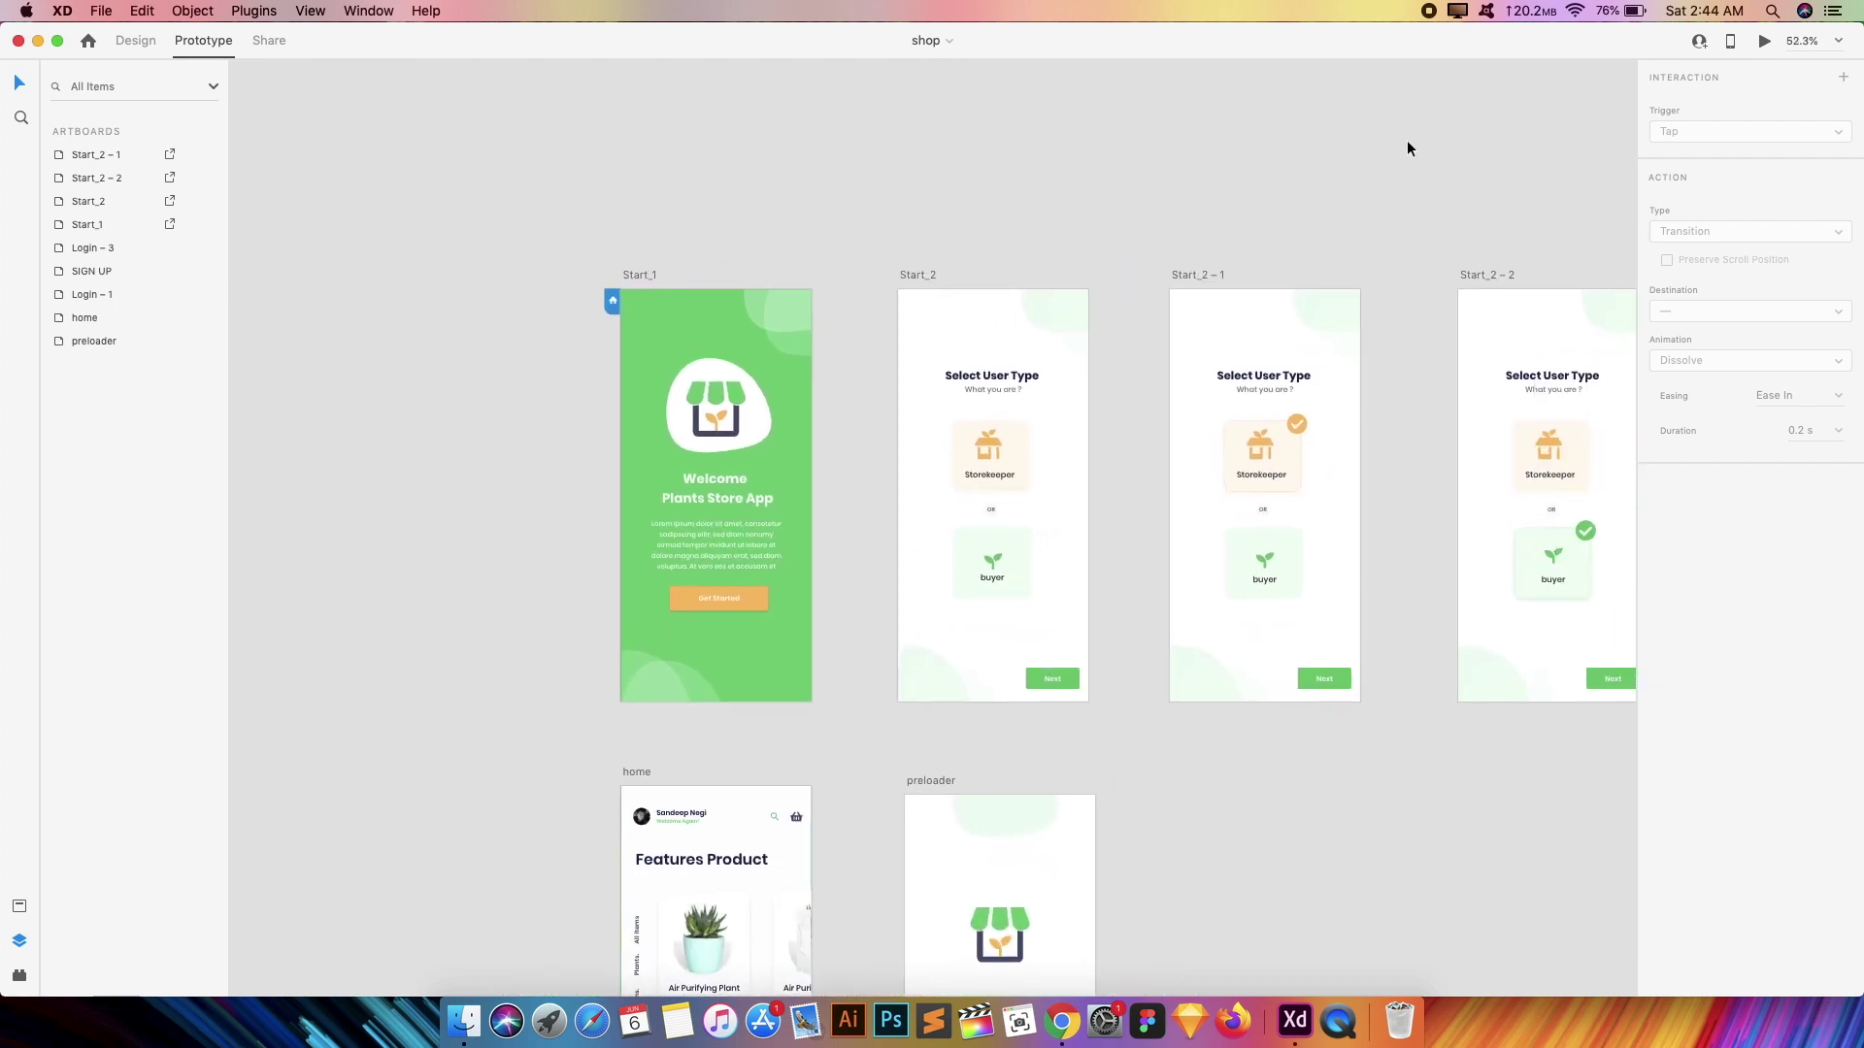
pyautogui.scroll(2, 1016, 289)
pyautogui.scroll(2, 1016, 282)
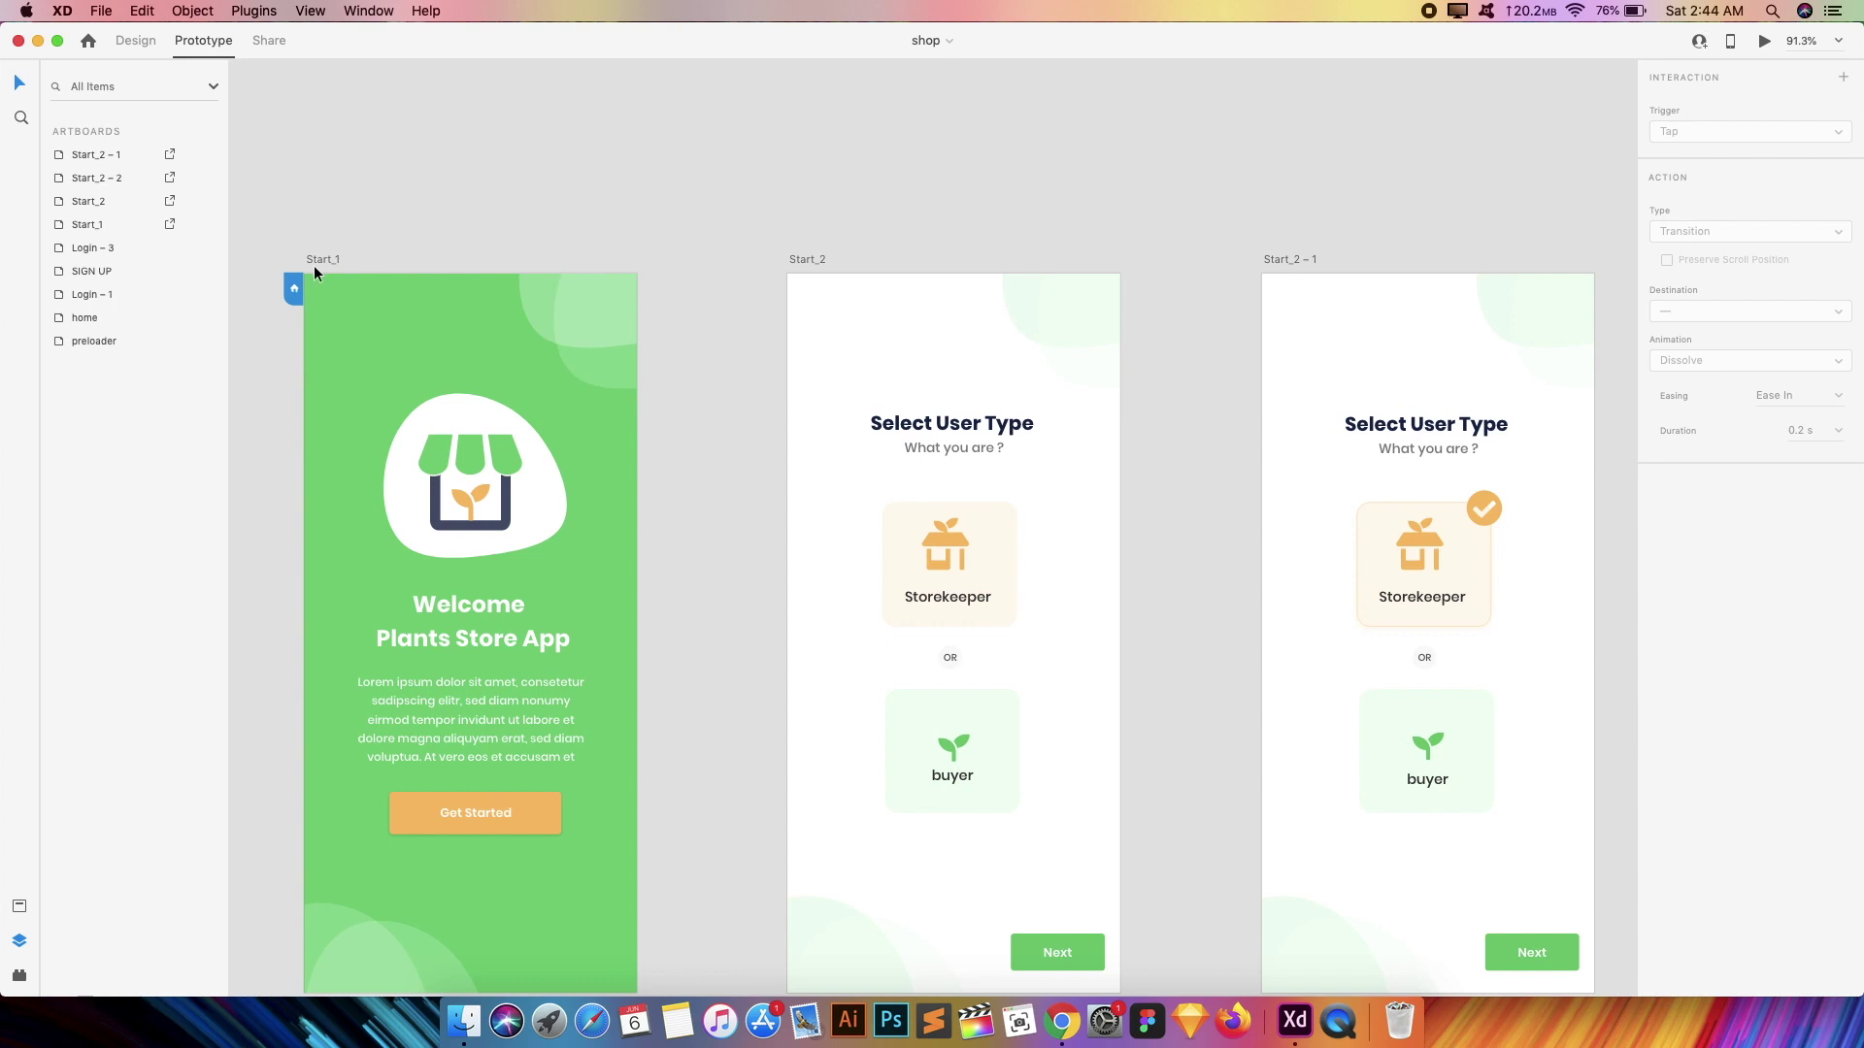
# - Toggle the home setting of the Start_1 artboard and select the Get Started transition leading to Start_2
pyautogui.click(294, 290)
pyautogui.click(325, 258)
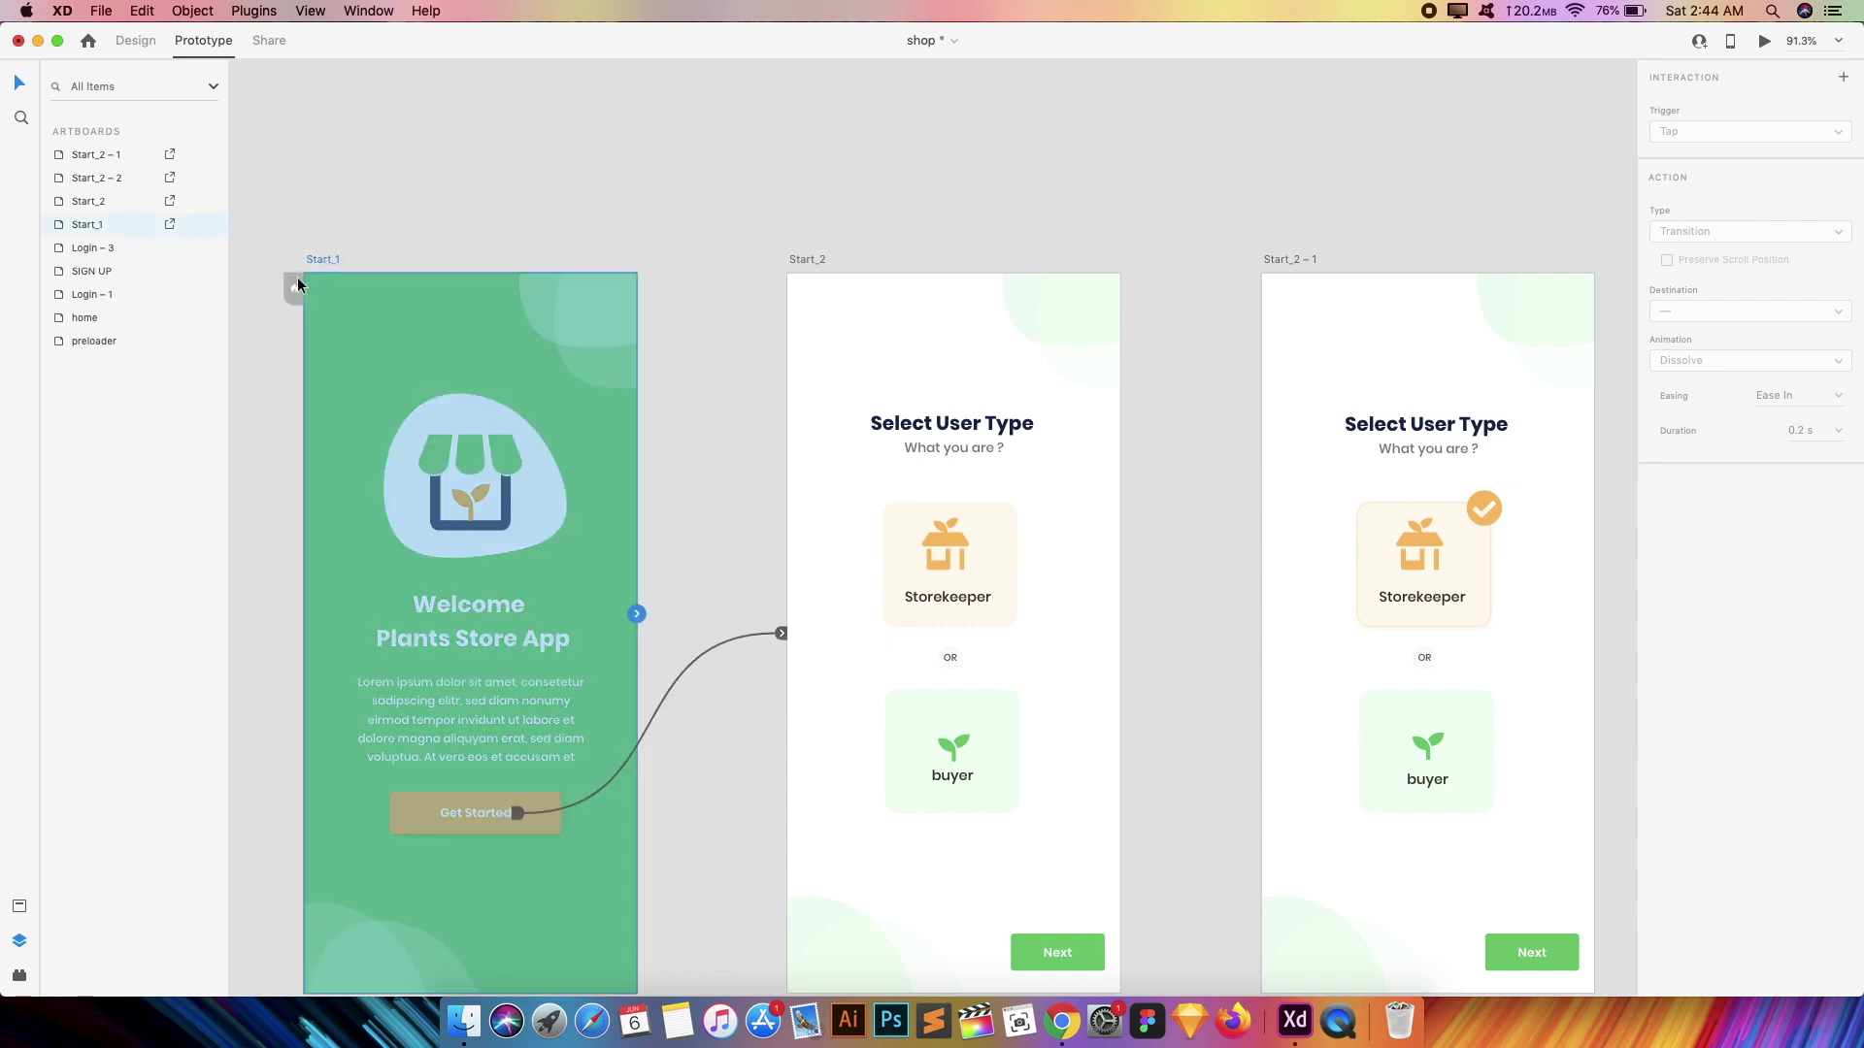
pyautogui.click(780, 633)
# - Select the Start_2 and Start_2 – 2 artboards in turn and examine their prototype connections to the other screens
pyautogui.scroll(-2, 784, 631)
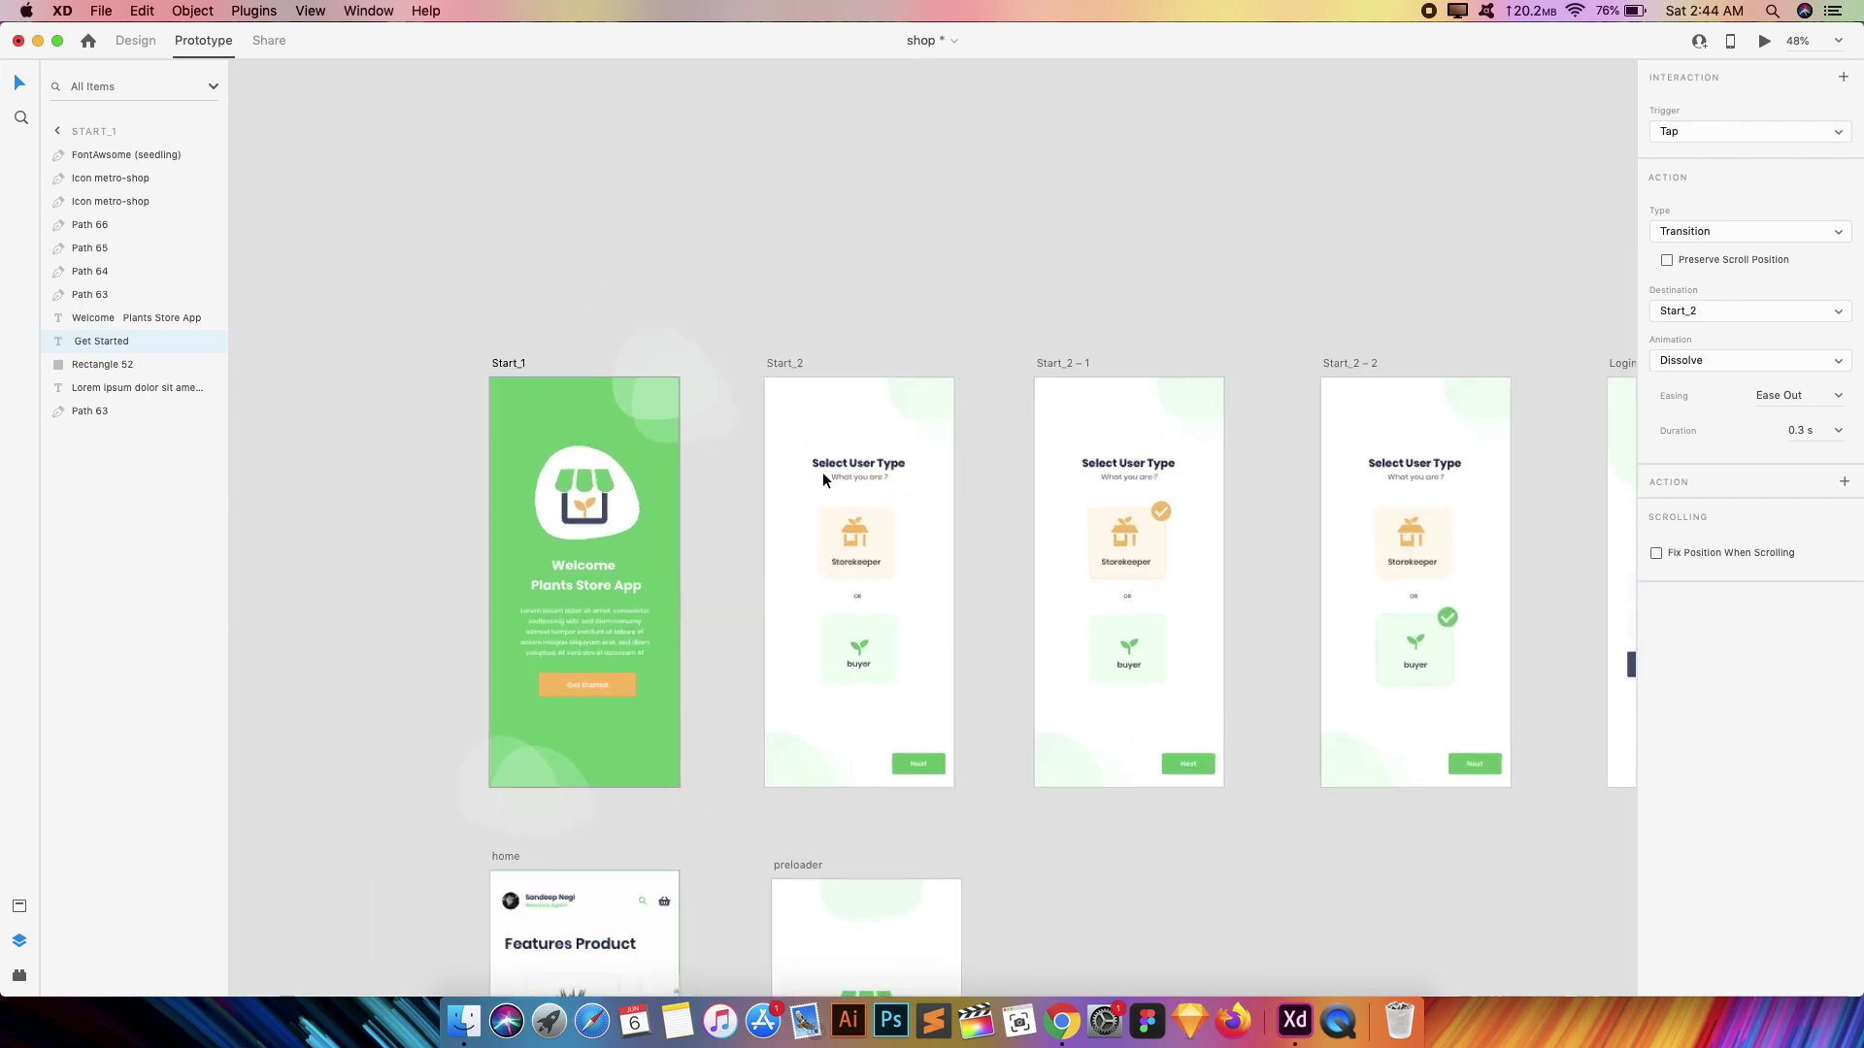
pyautogui.scroll(2, 824, 472)
pyautogui.click(922, 423)
pyautogui.hscroll(5, 1030, 518)
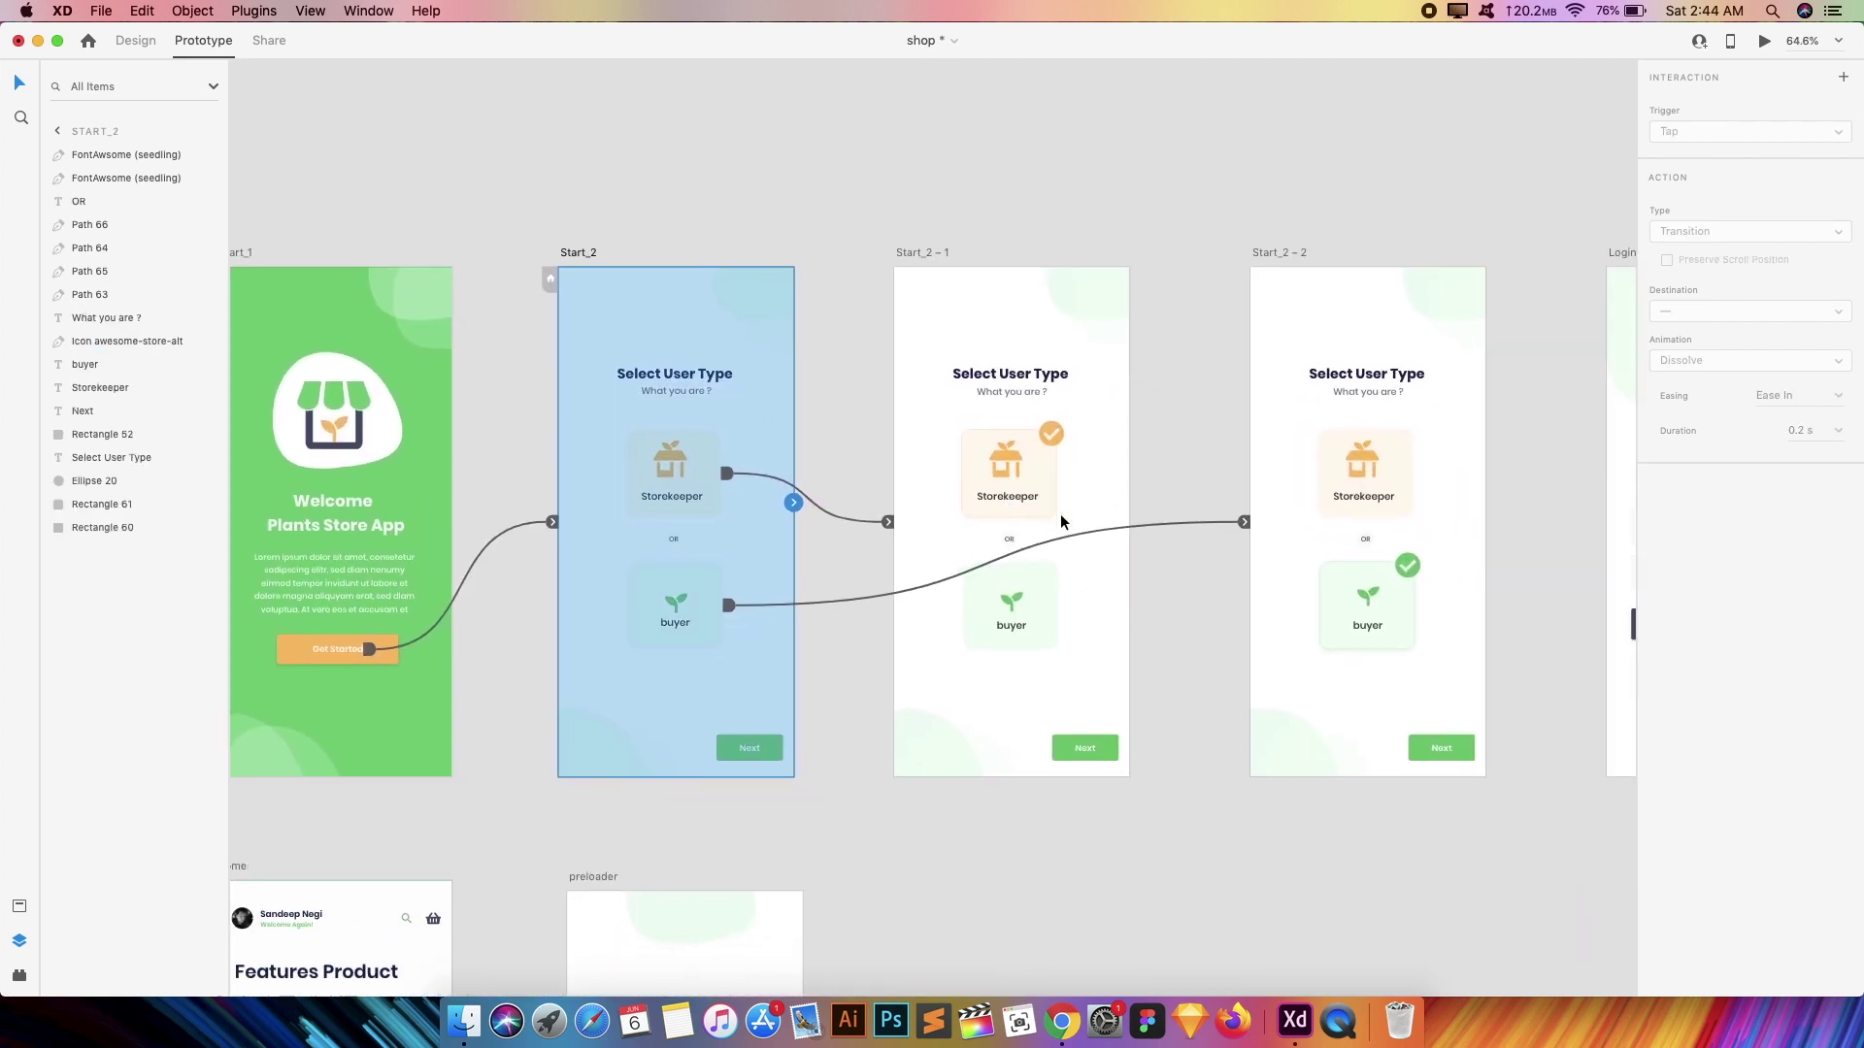
pyautogui.hscroll(5, 1272, 491)
pyautogui.scroll(-2, 1271, 491)
pyautogui.click(1209, 359)
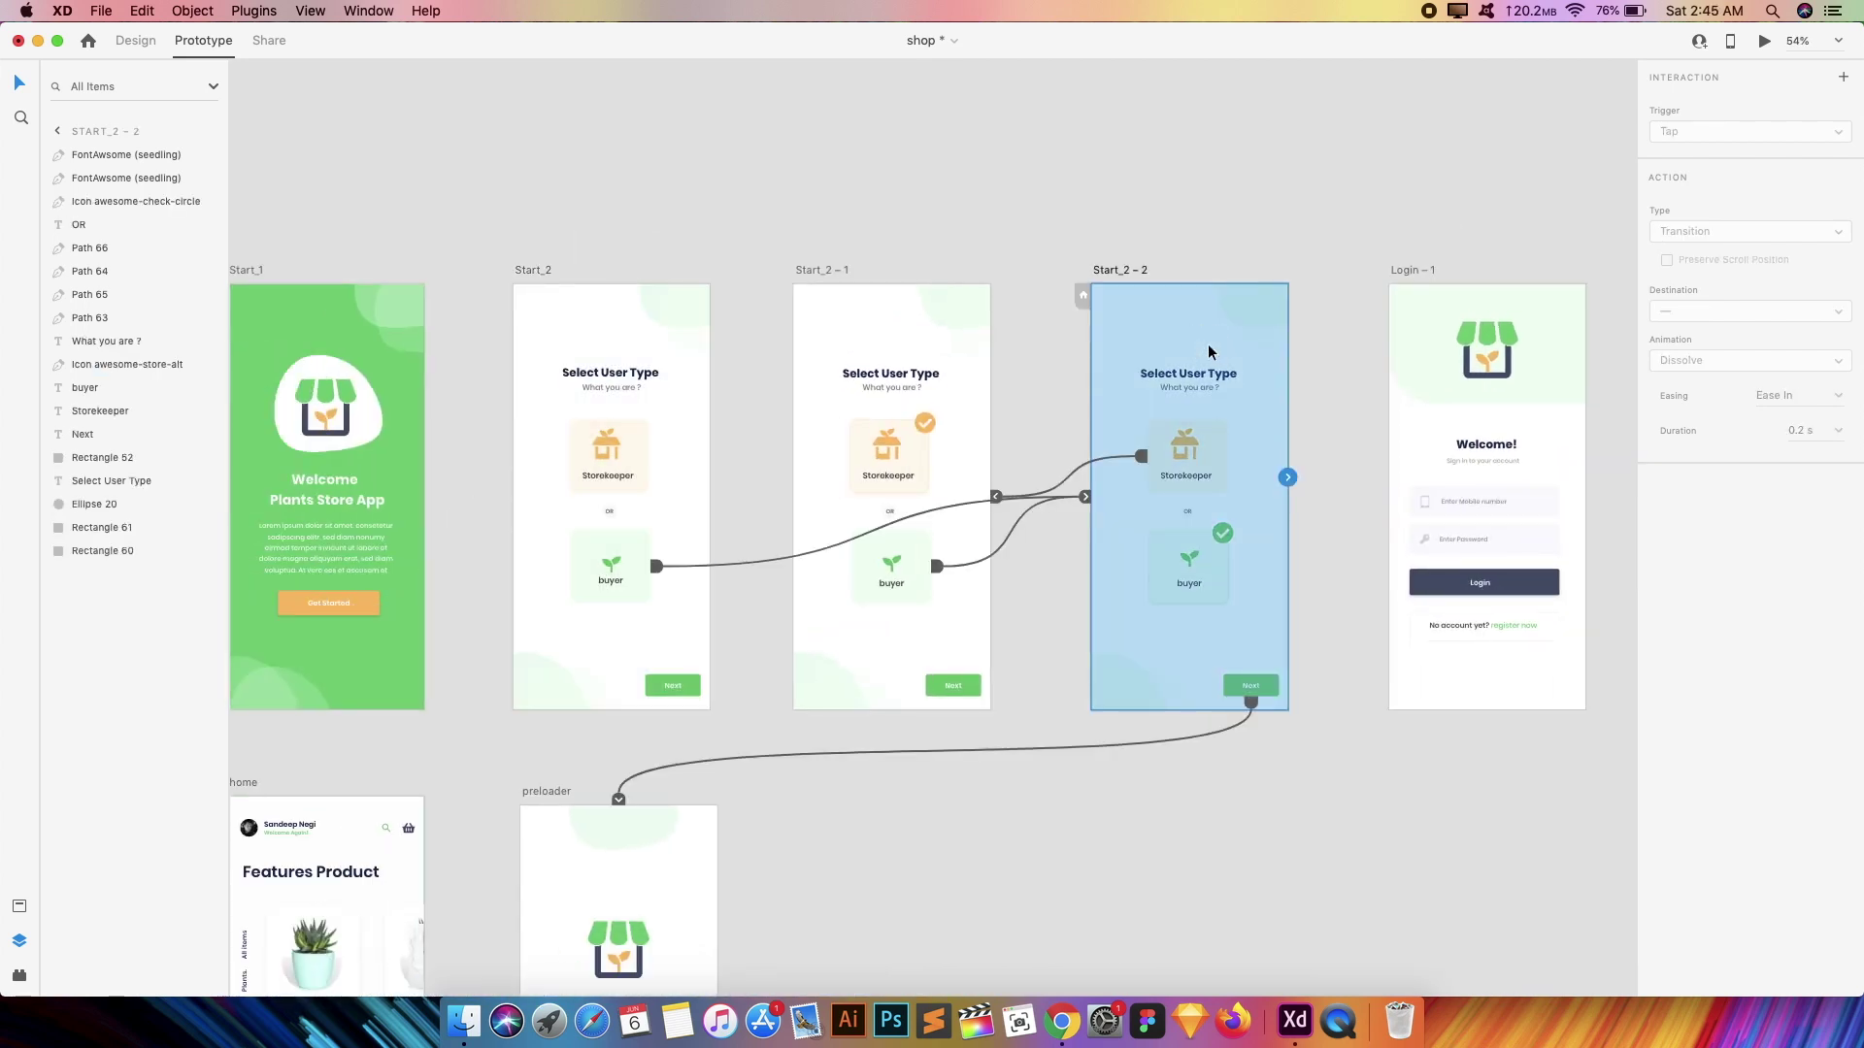
pyautogui.scroll(1, 1423, 492)
pyautogui.hscroll(-5, 895, 493)
pyautogui.scroll(5, 895, 493)
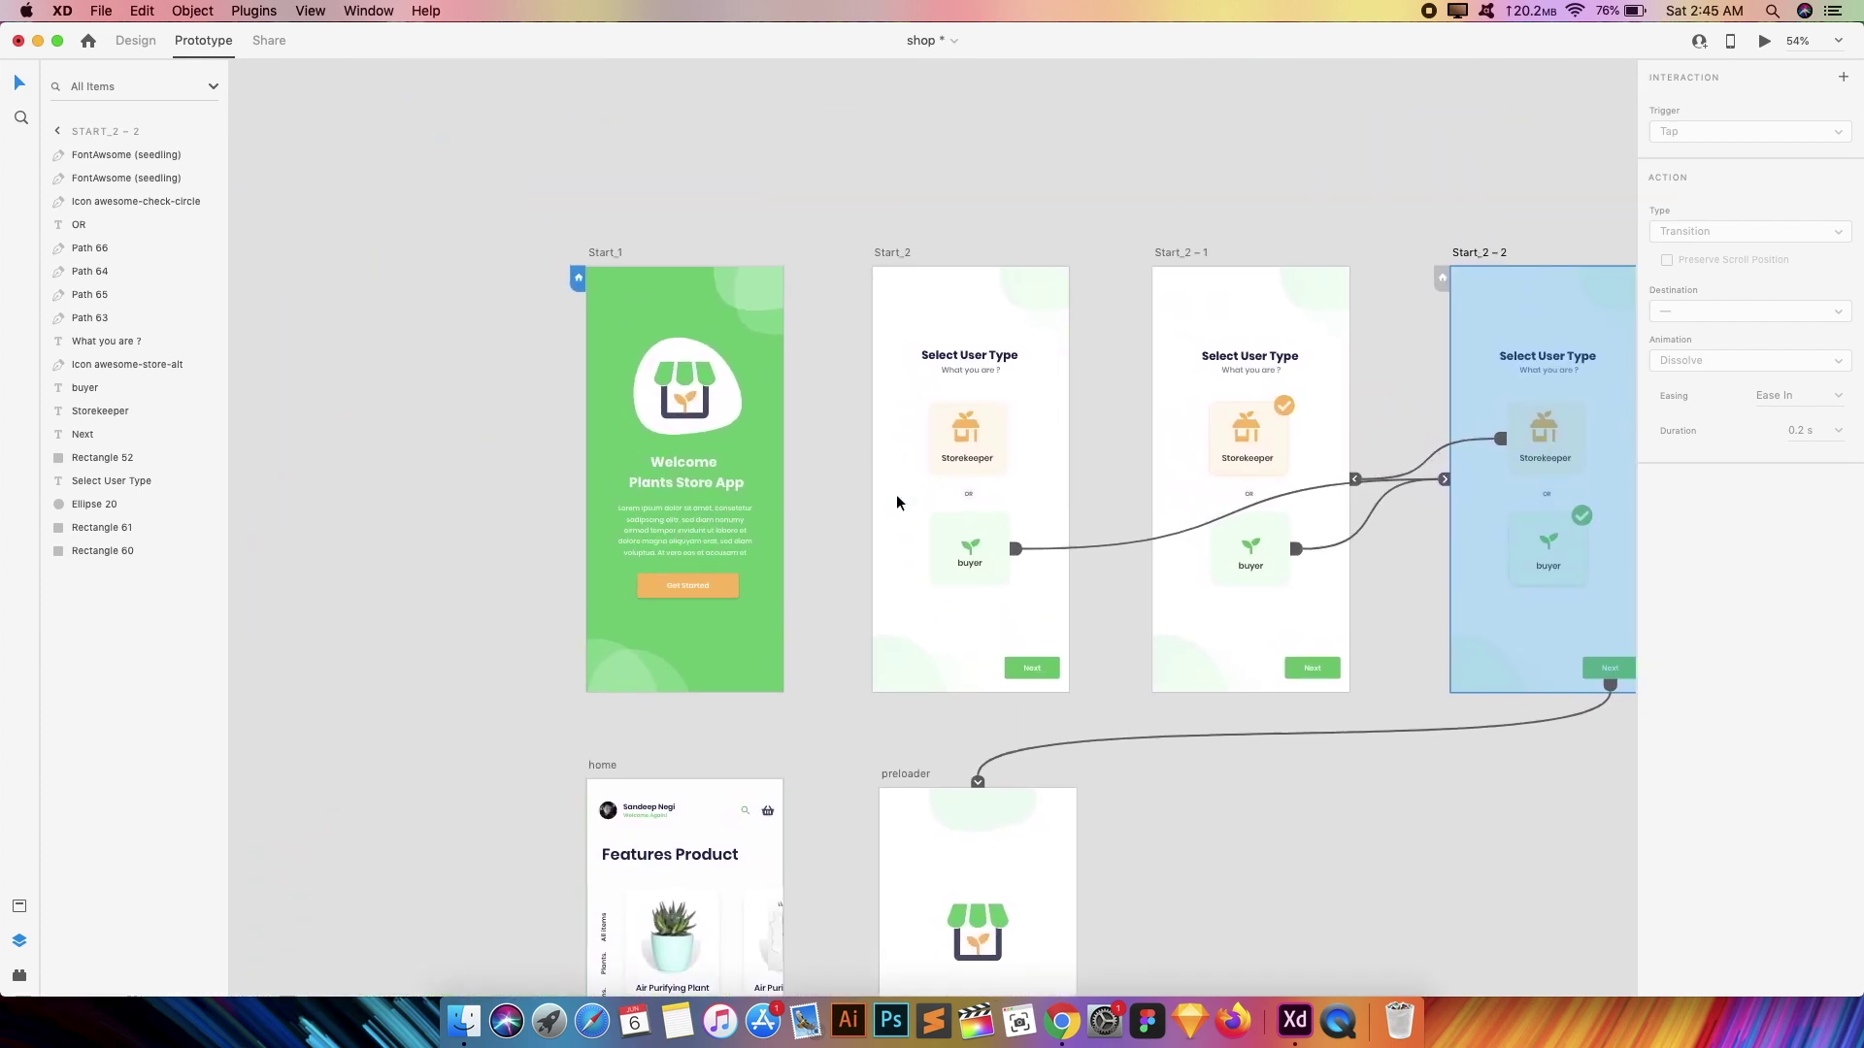
# - Select the Start_1 artboard, preview the prototype, and follow Get Started to the Select User Type screen
pyautogui.click(775, 426)
pyautogui.scroll(3, 1024, 211)
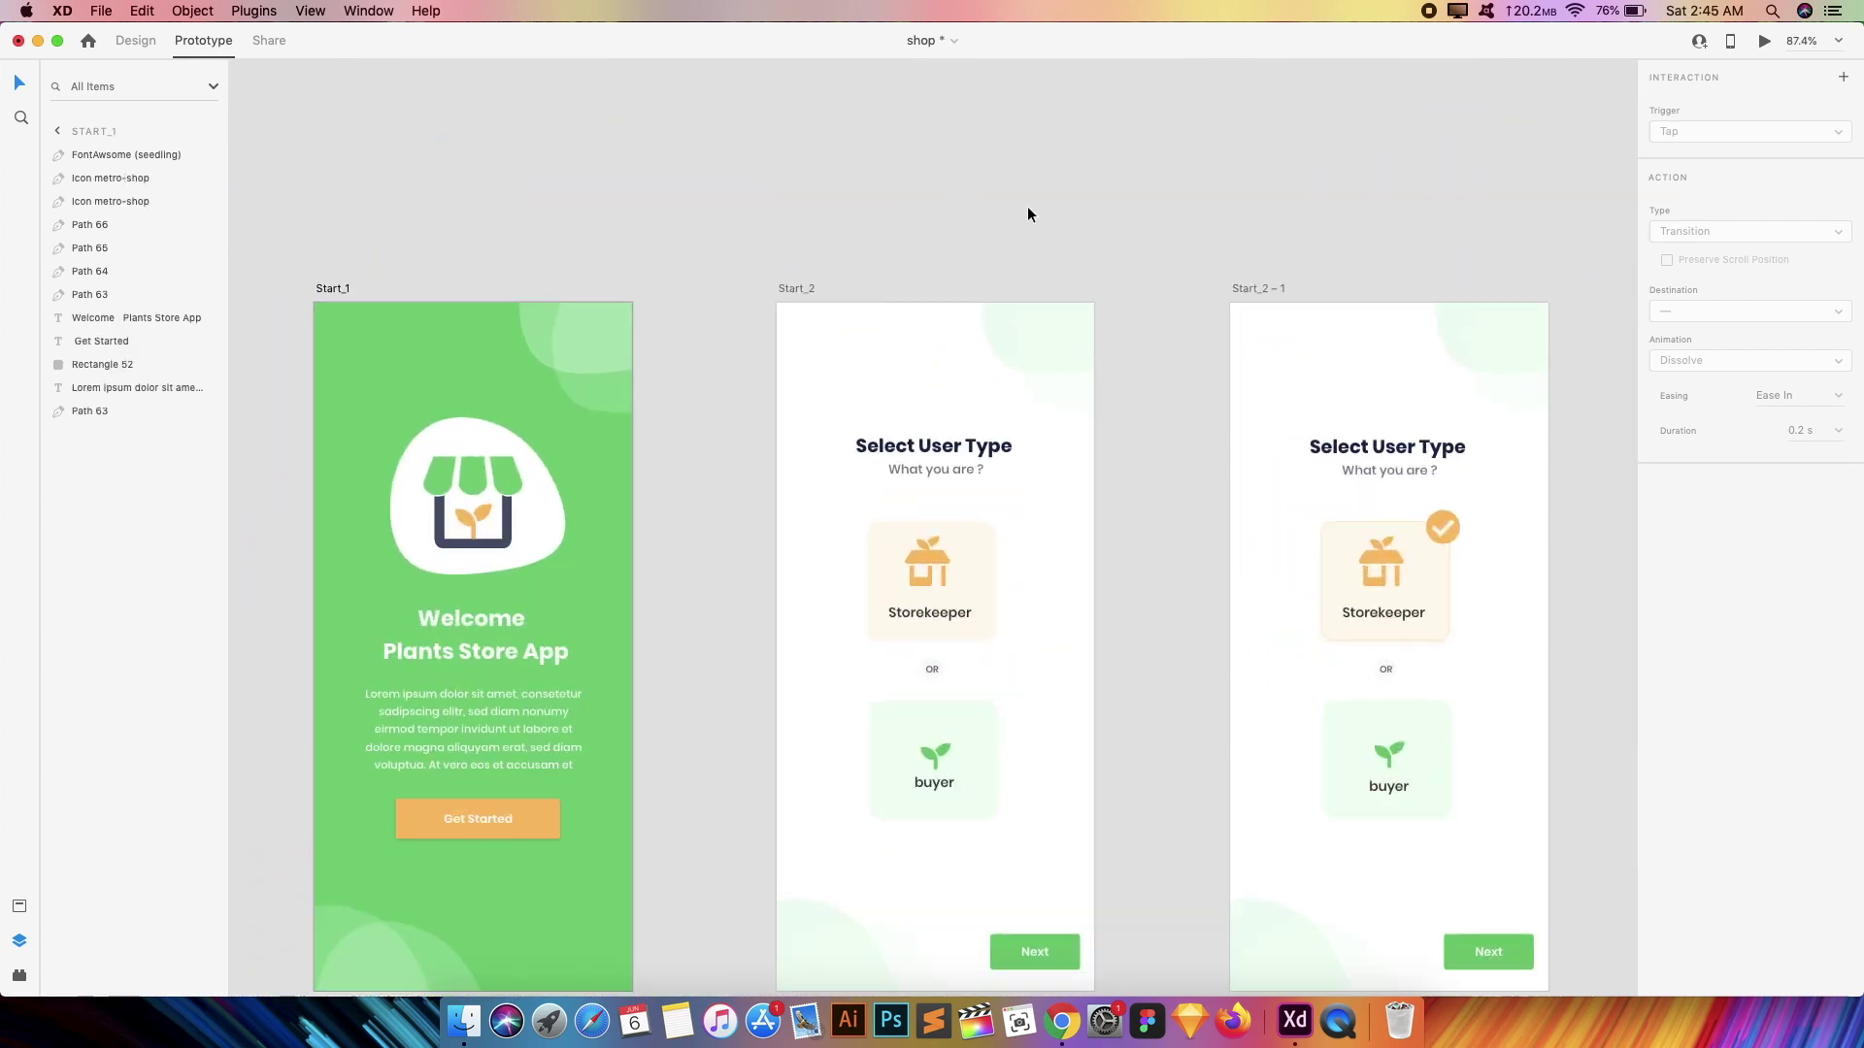
pyautogui.scroll(-2, 1212, 163)
pyautogui.scroll(3, 1210, 160)
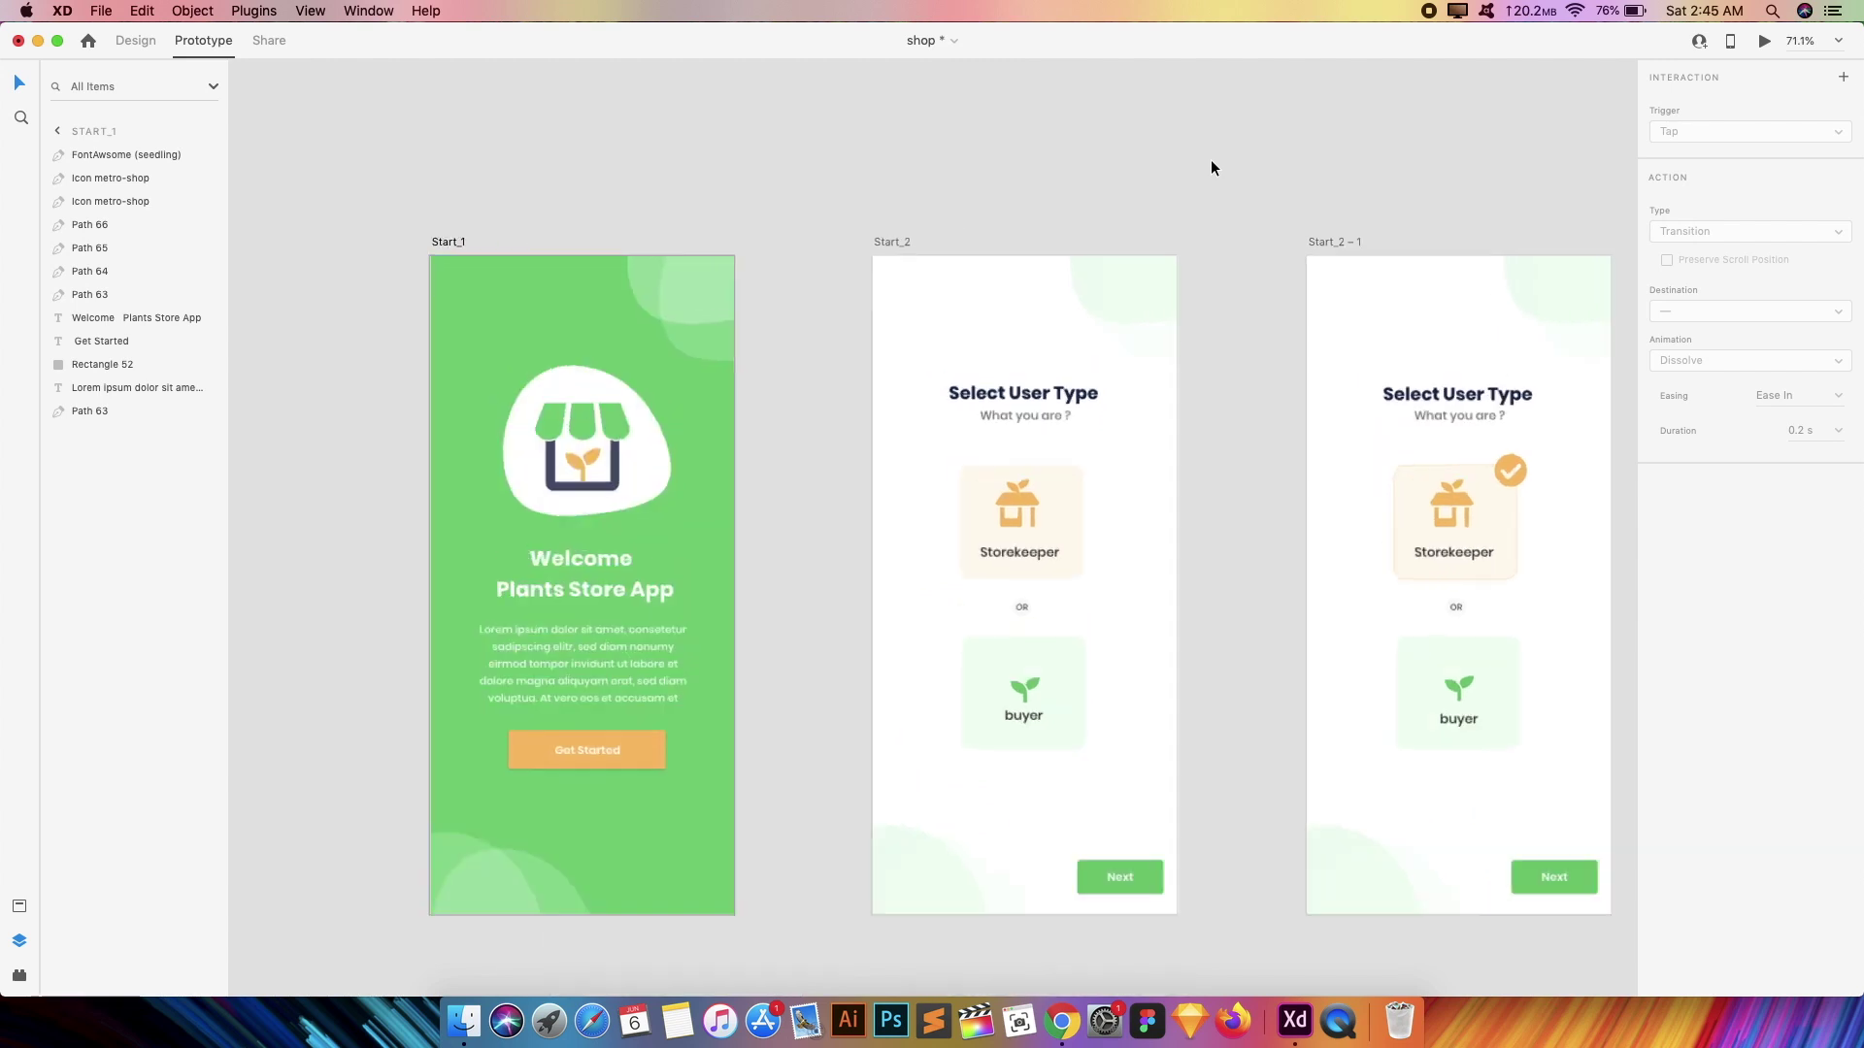
pyautogui.click(1763, 43)
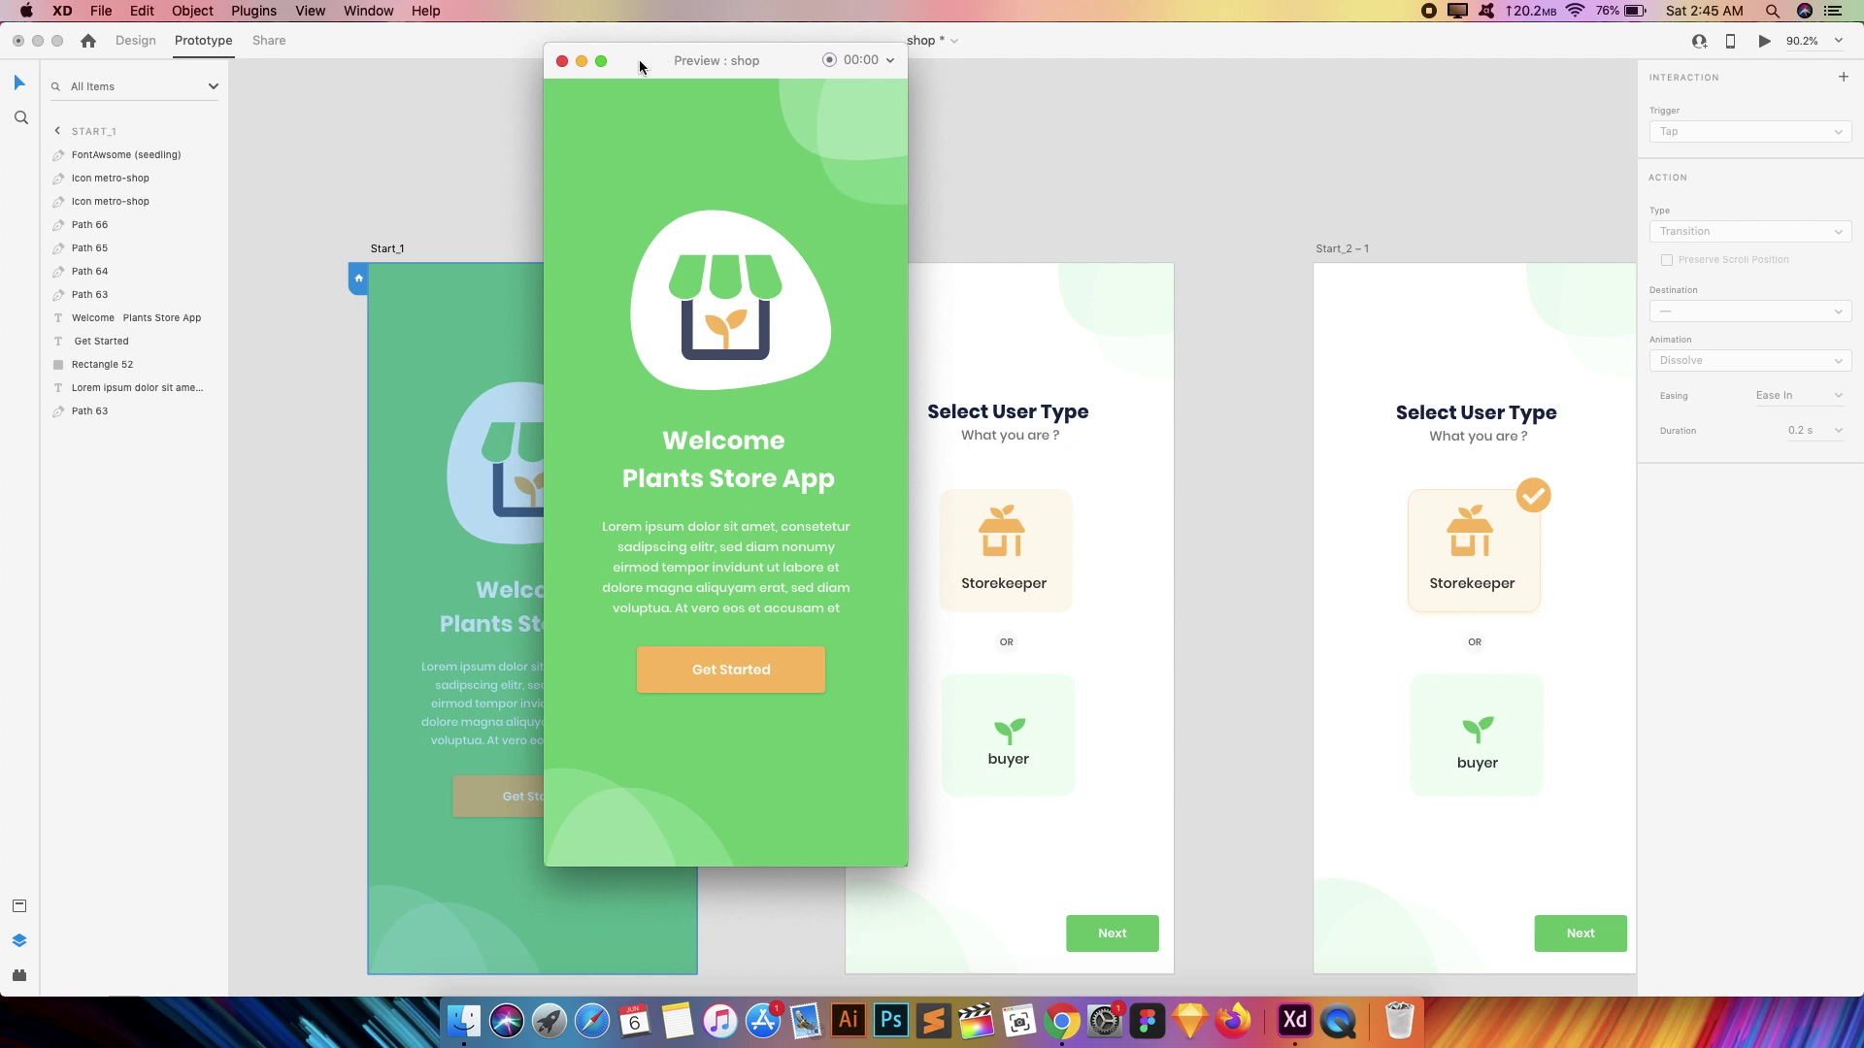
pyautogui.click(731, 677)
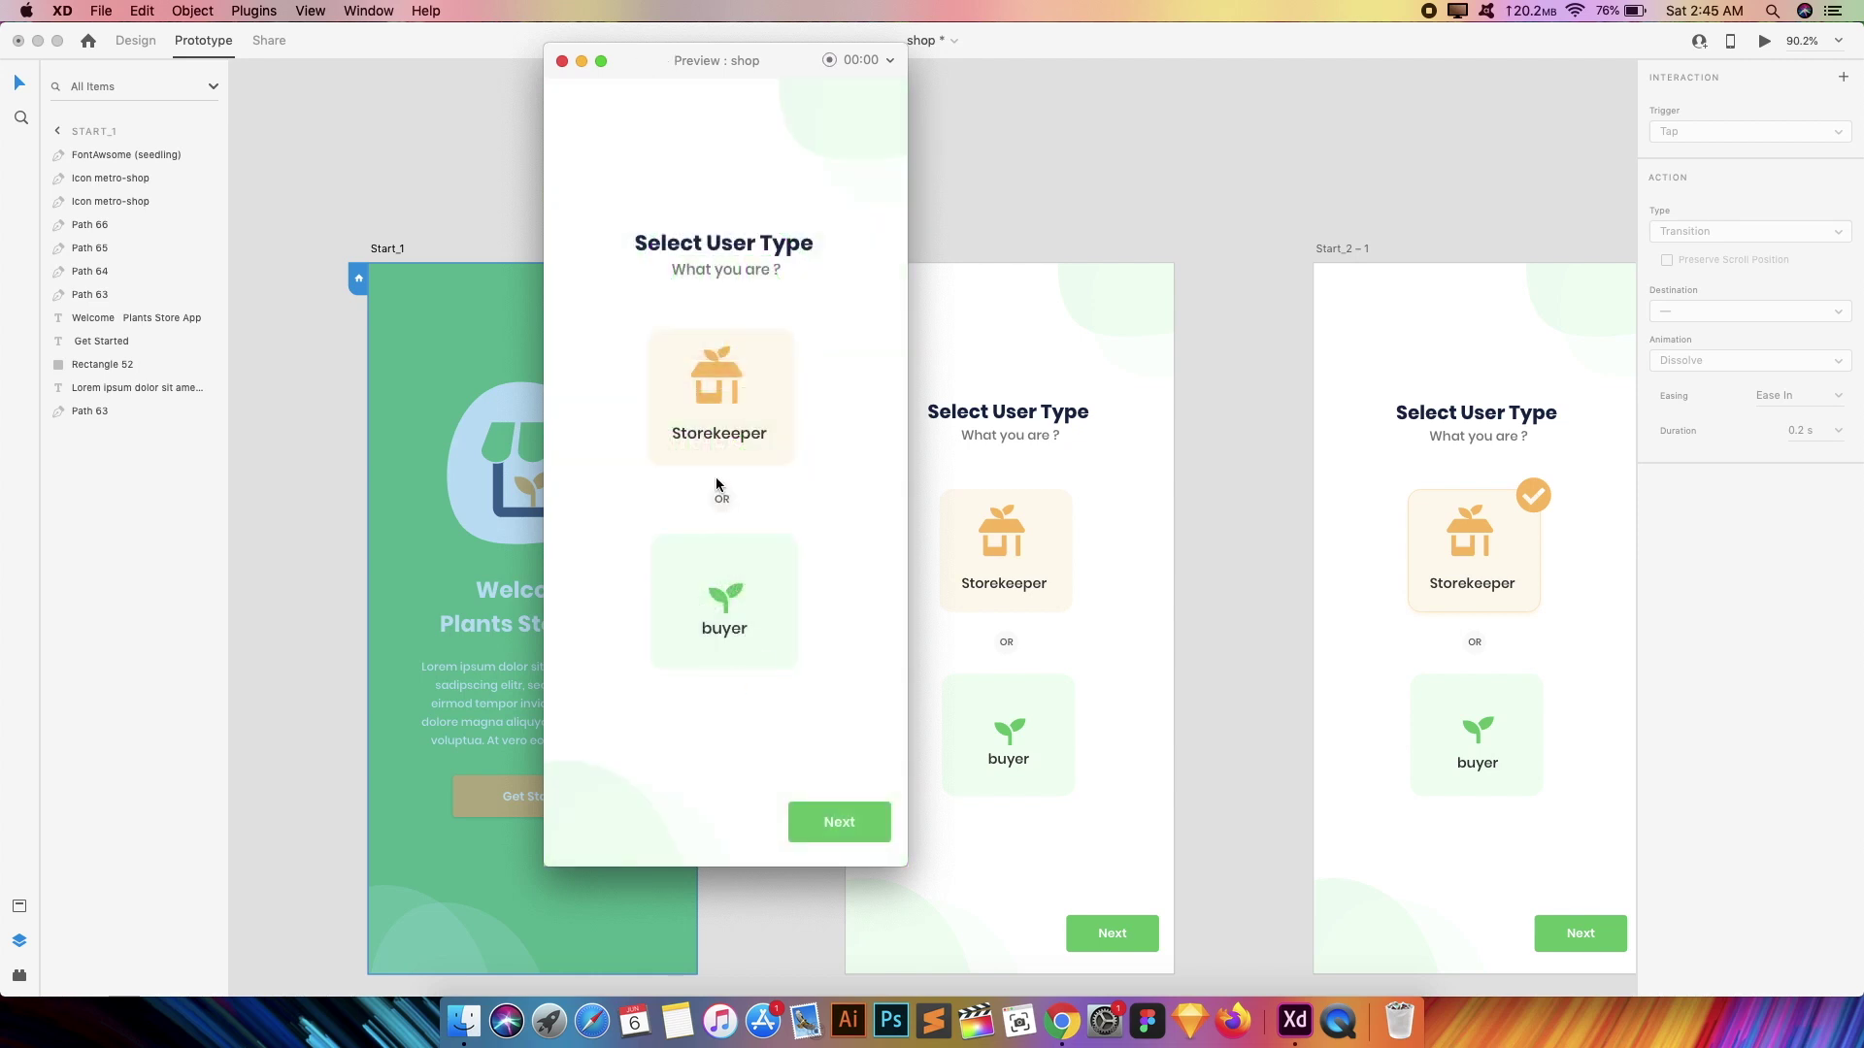
# - Try the Storekeeper and buyer choices in the preview, continue with Next to the preloader screen, and close the preview
pyautogui.click(707, 384)
pyautogui.click(714, 602)
pyautogui.click(727, 402)
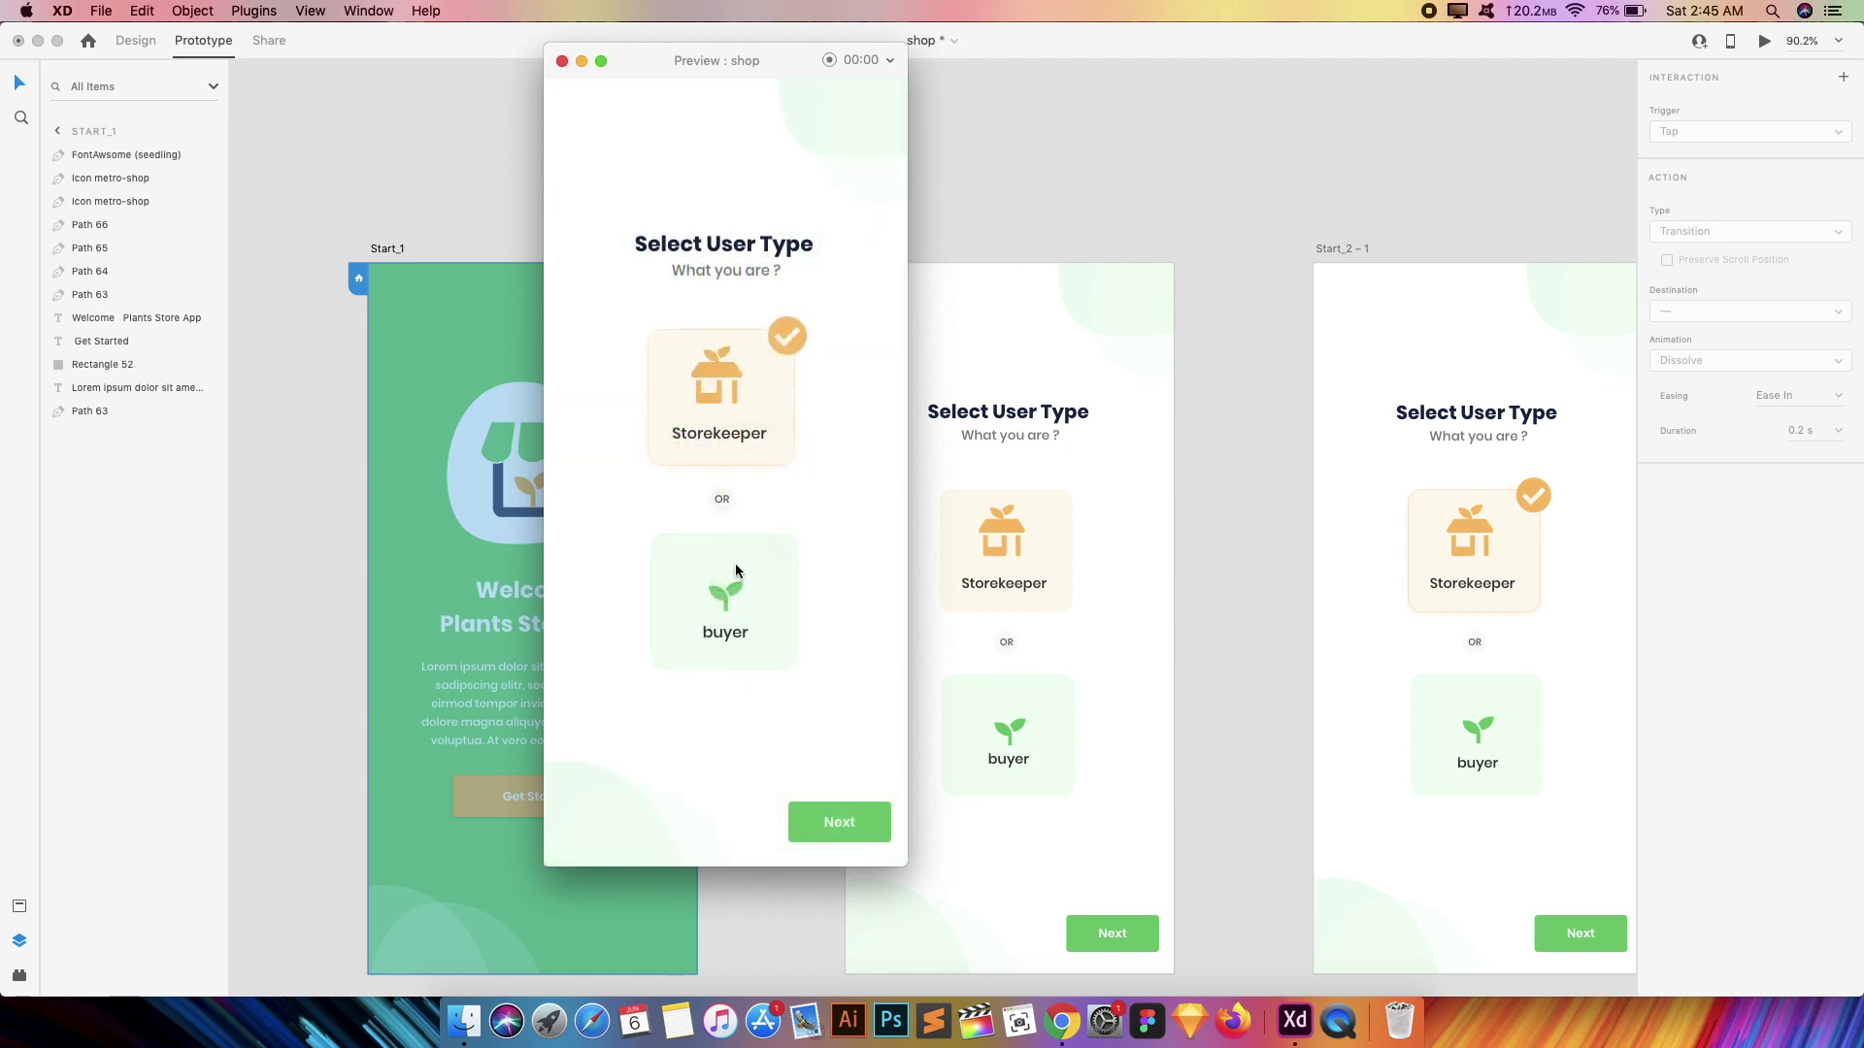
pyautogui.click(843, 822)
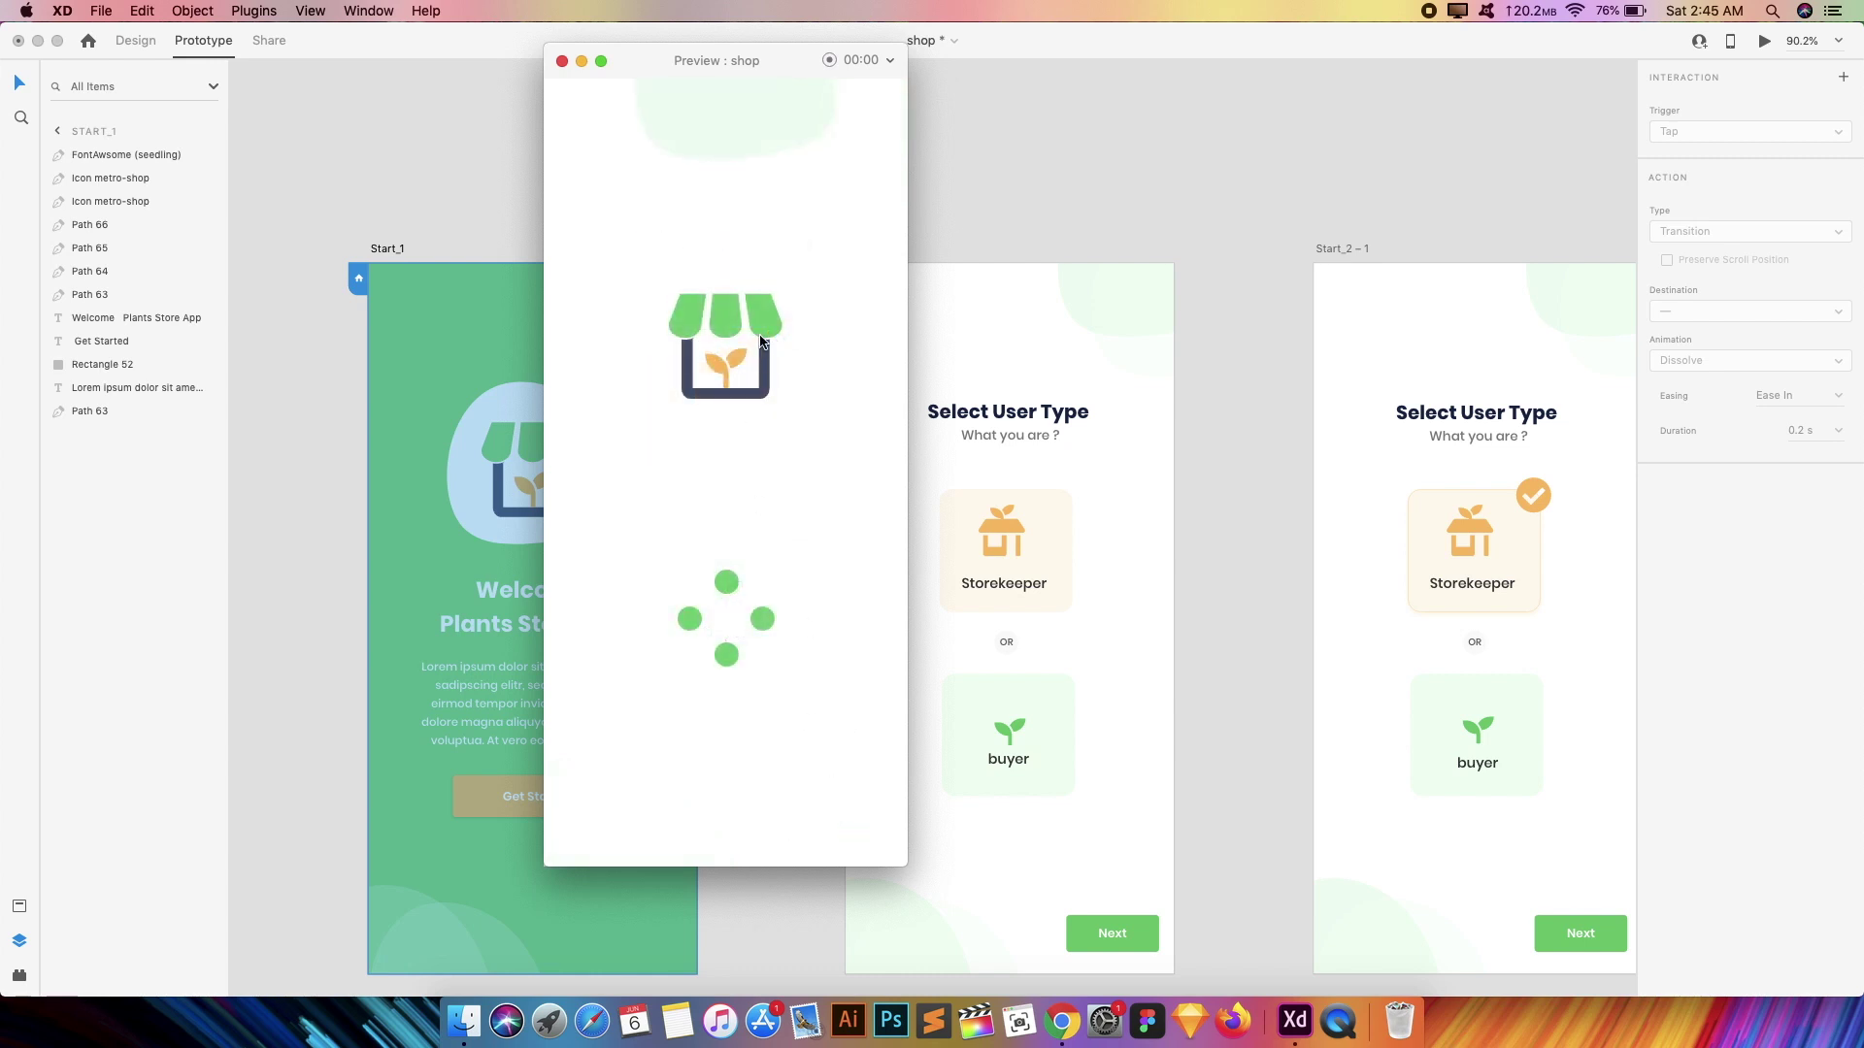
pyautogui.click(562, 61)
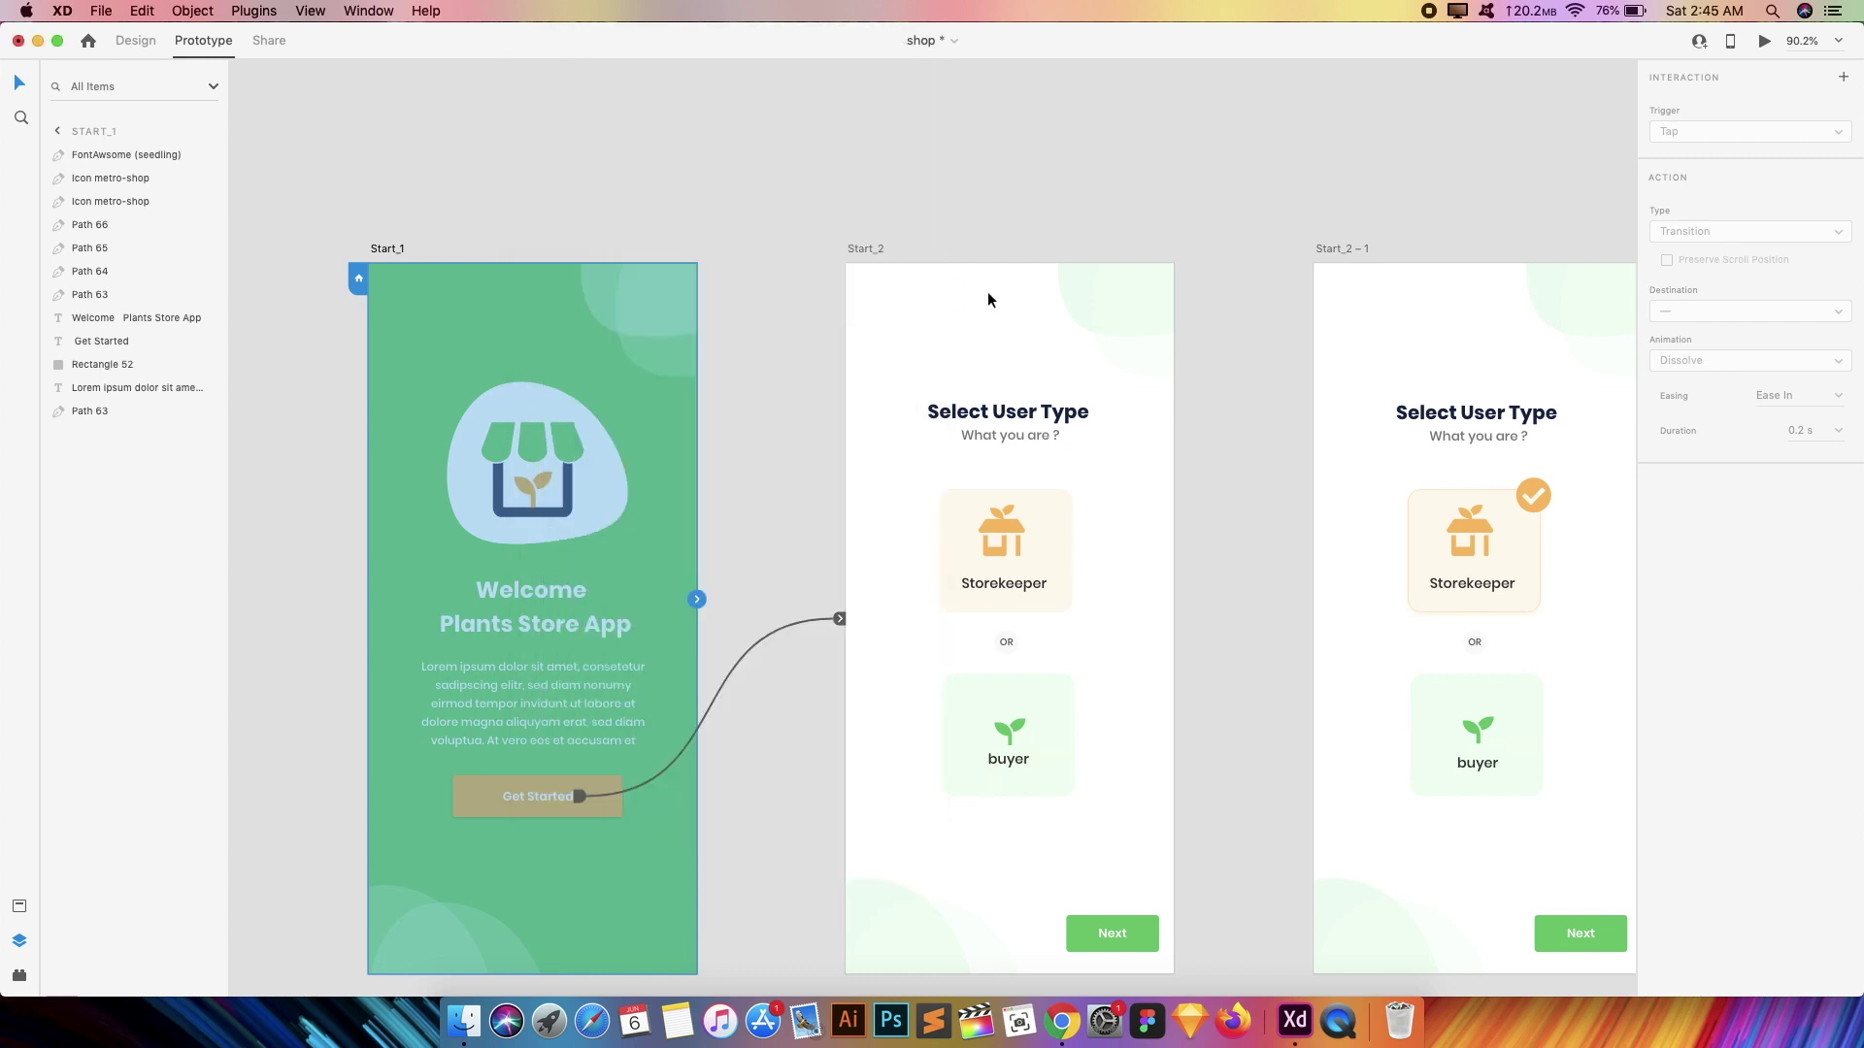
# - Preview the prototype from Start_1 and record the flow through Get Started, Storekeeper, buyer and Next
pyautogui.scroll(-5, 987, 291)
pyautogui.scroll(3, 987, 291)
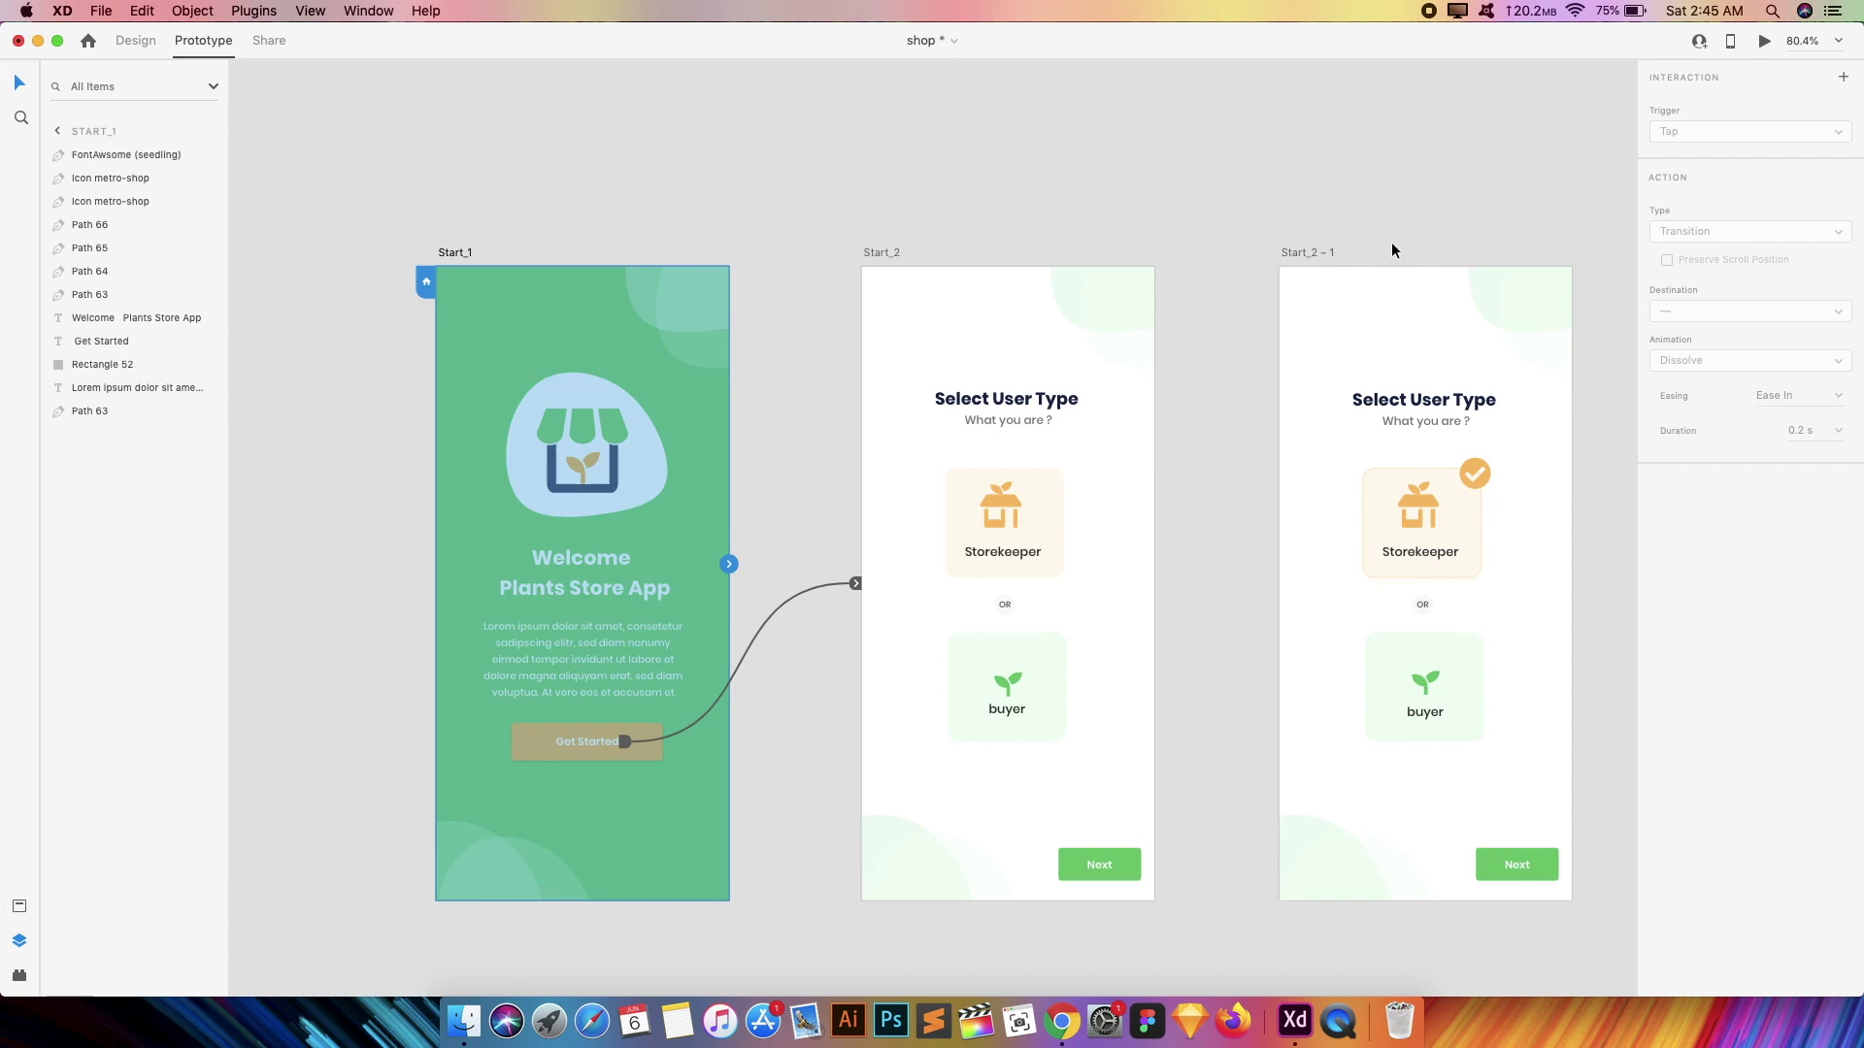
pyautogui.click(1765, 41)
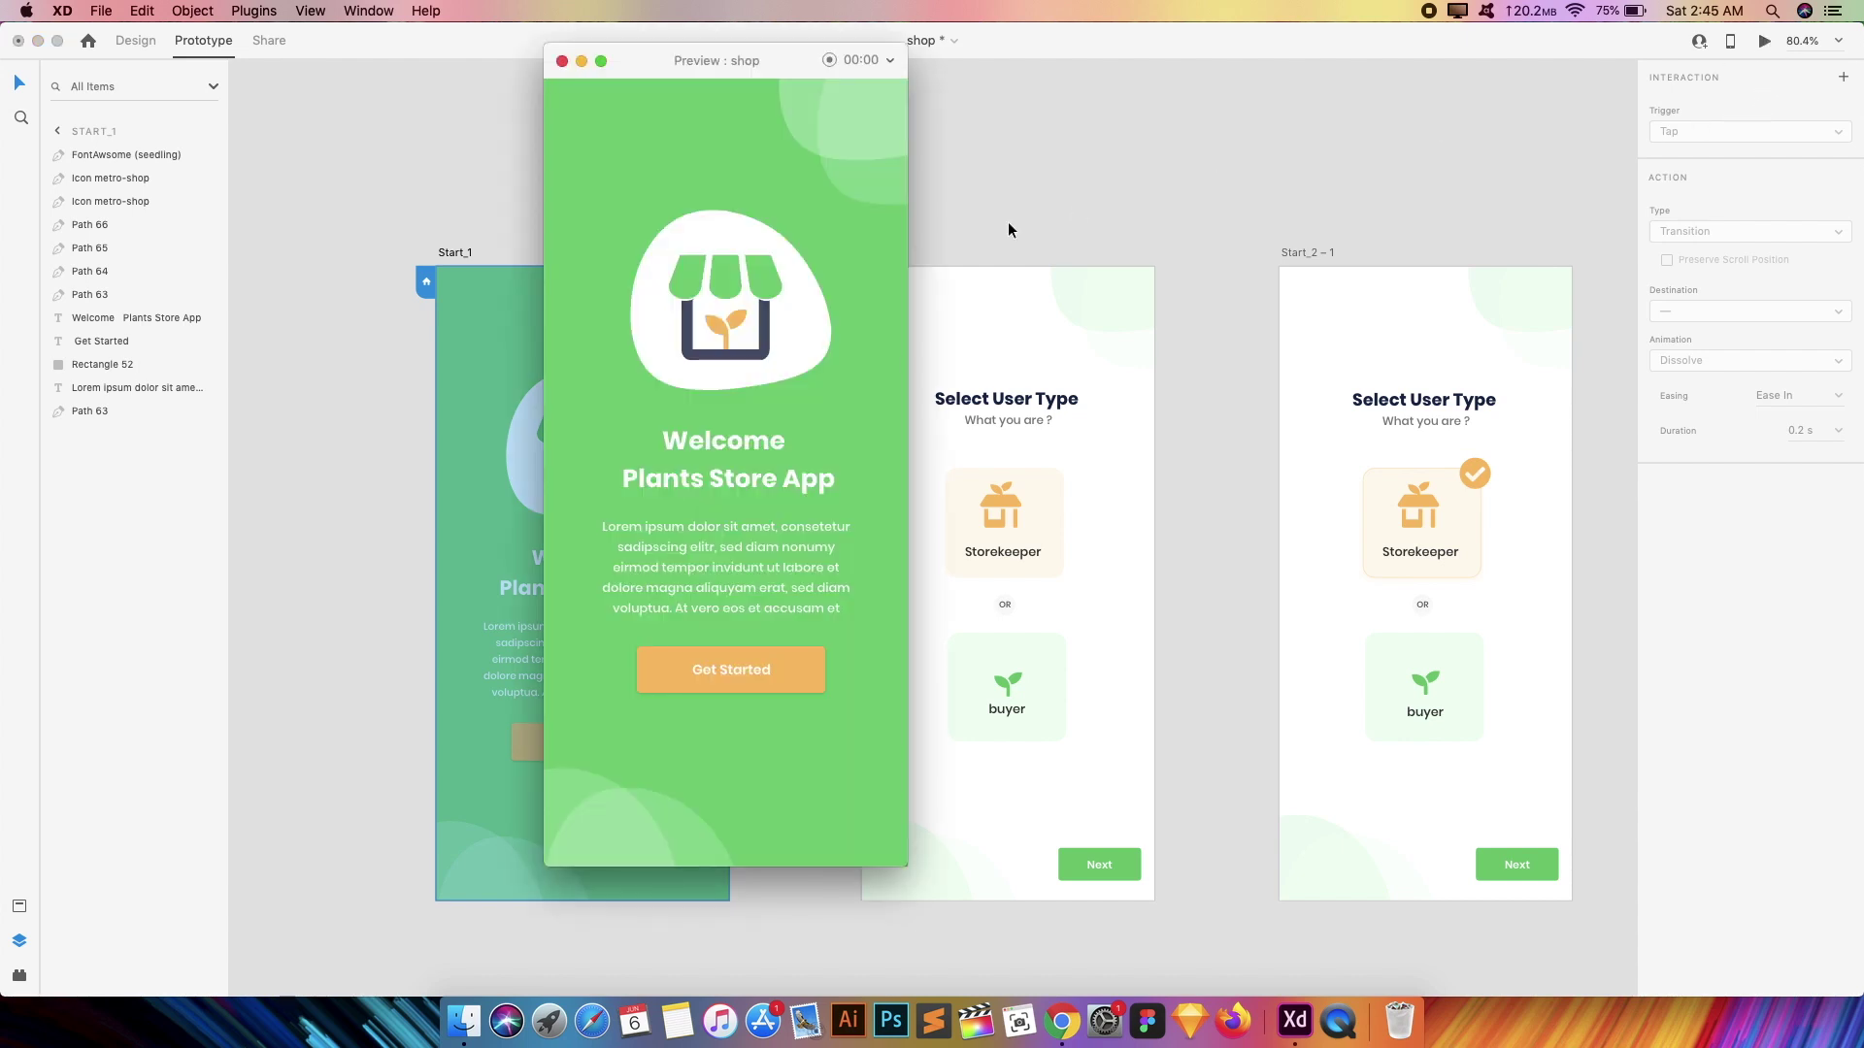
pyautogui.click(829, 59)
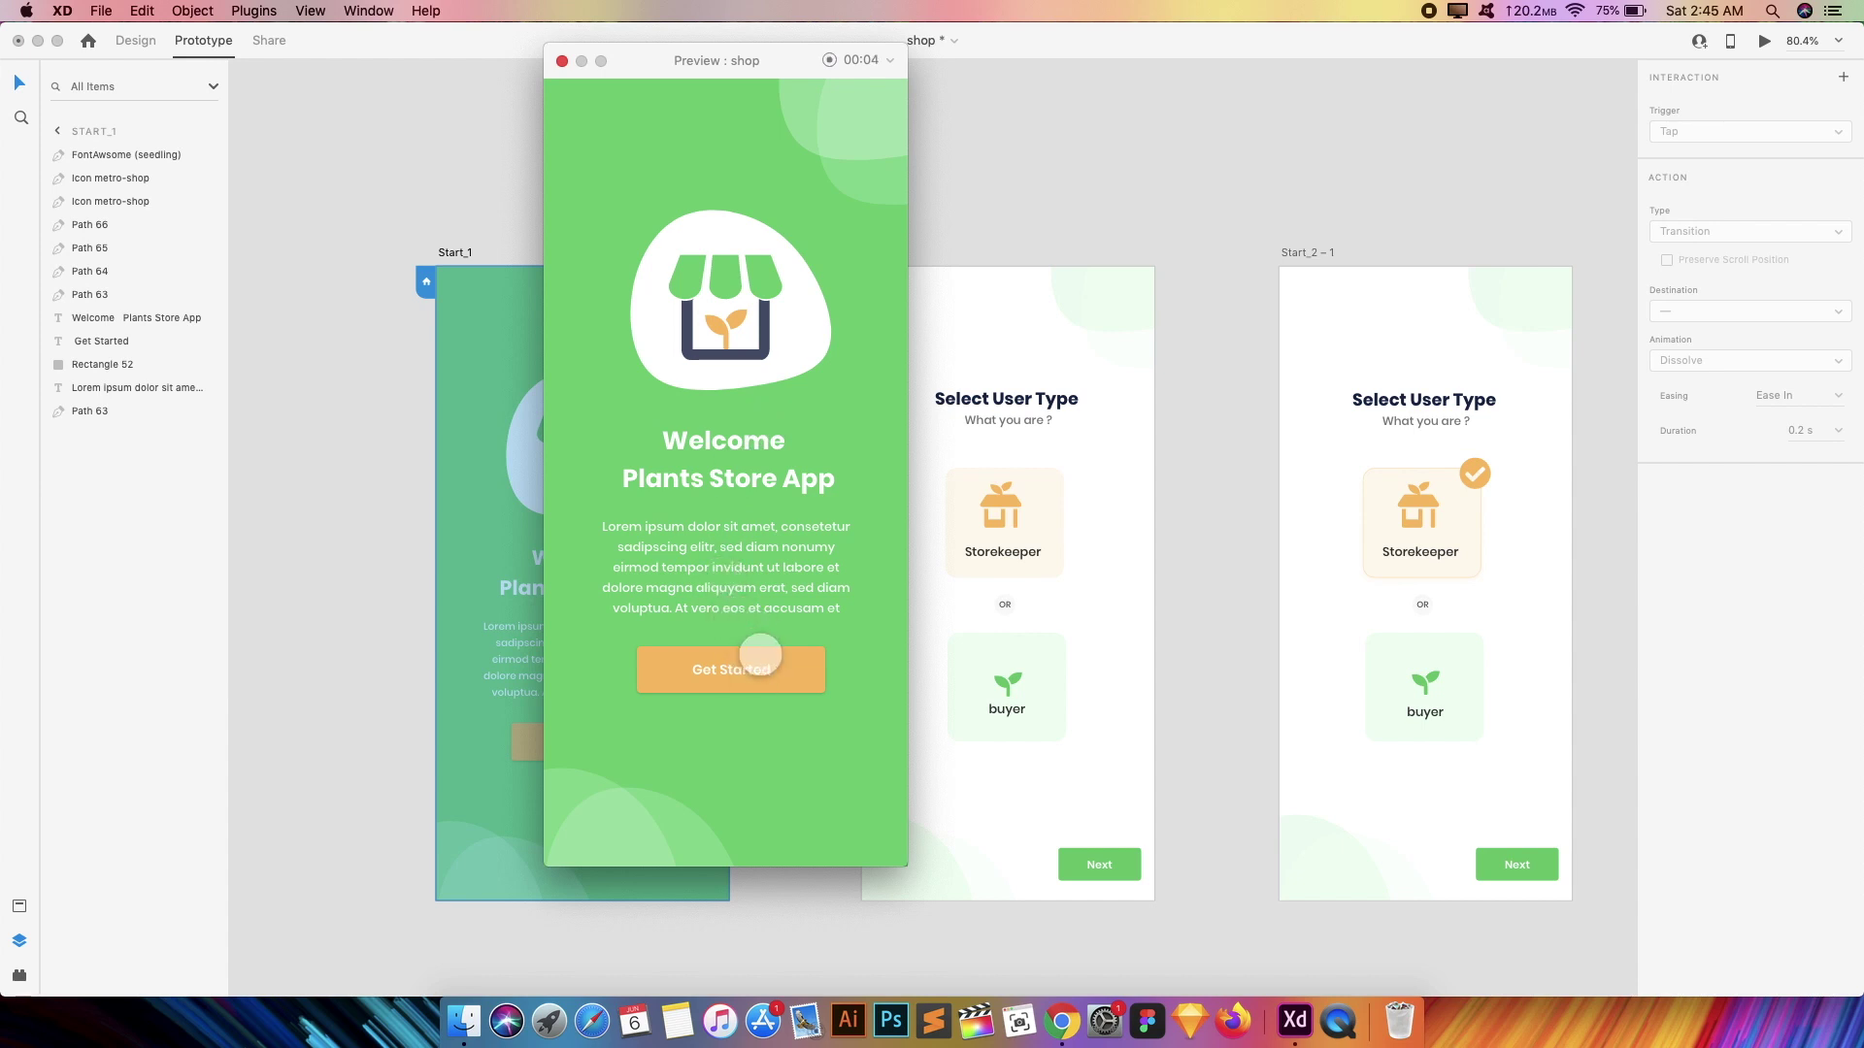
pyautogui.click(752, 670)
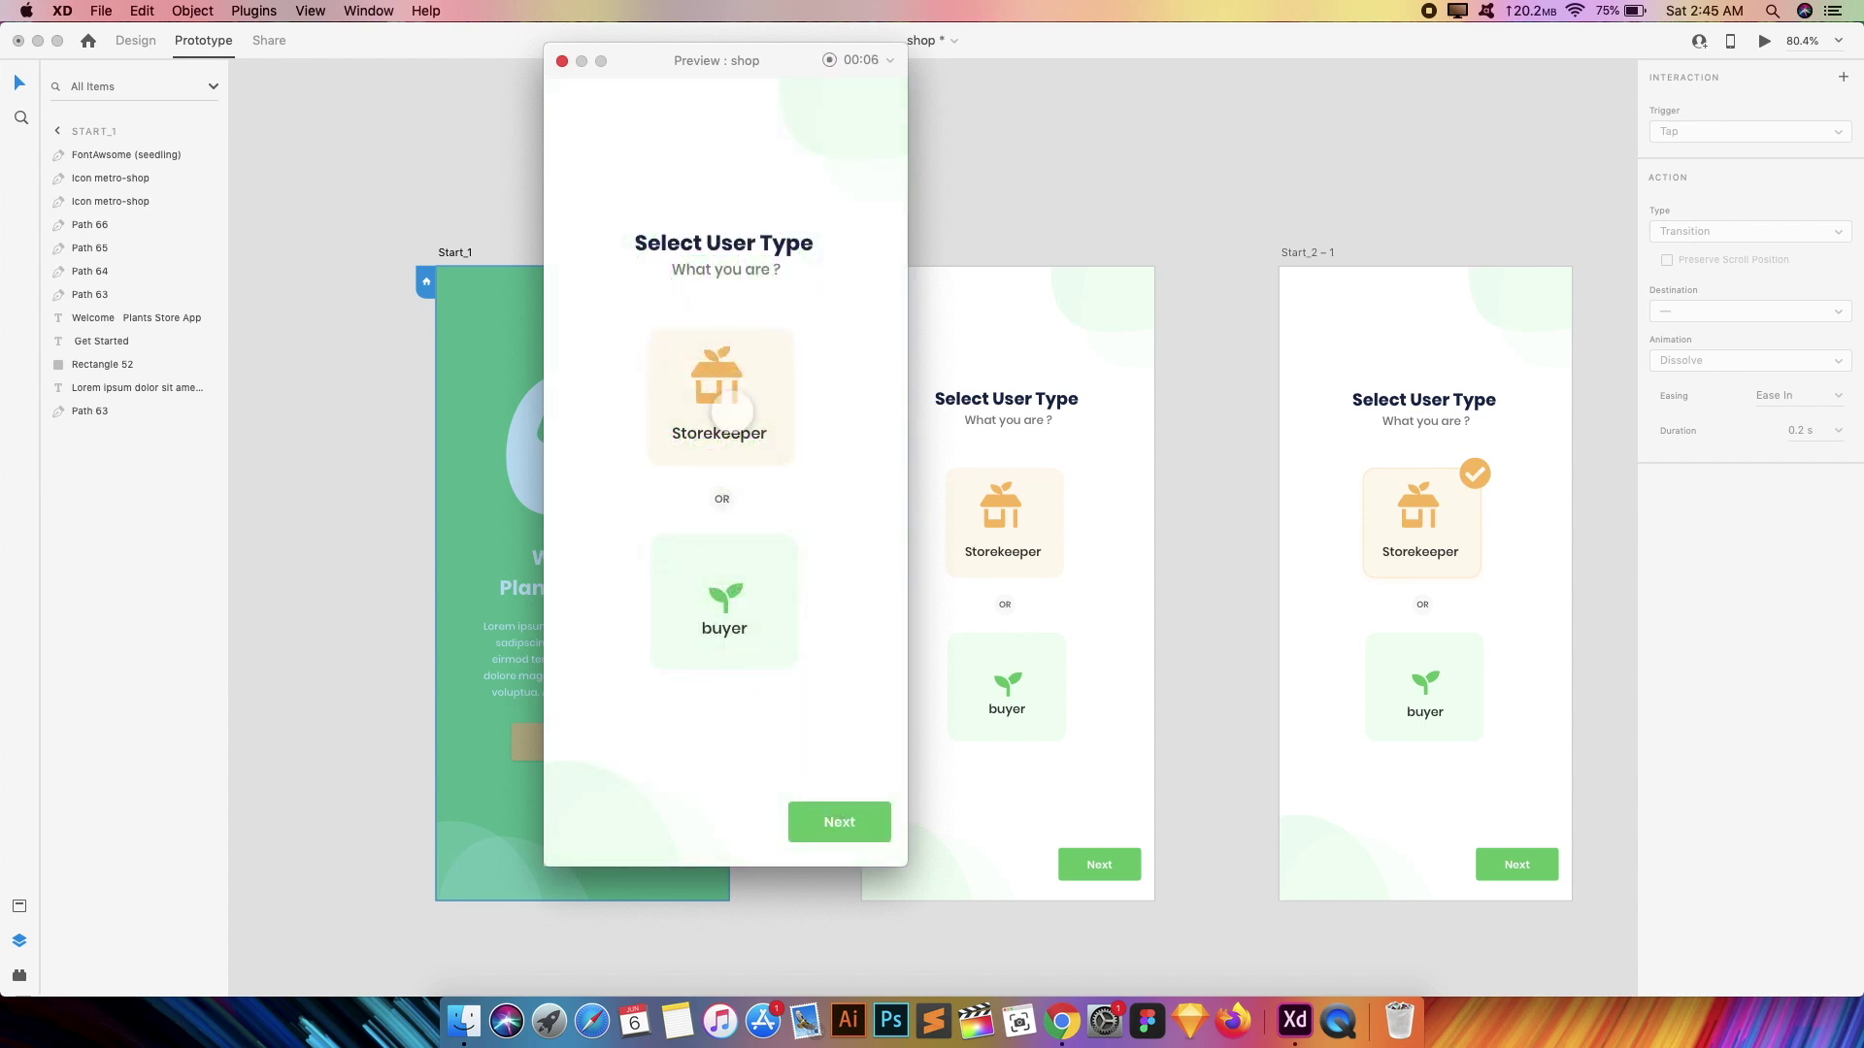
pyautogui.click(723, 415)
pyautogui.click(730, 582)
pyautogui.click(839, 821)
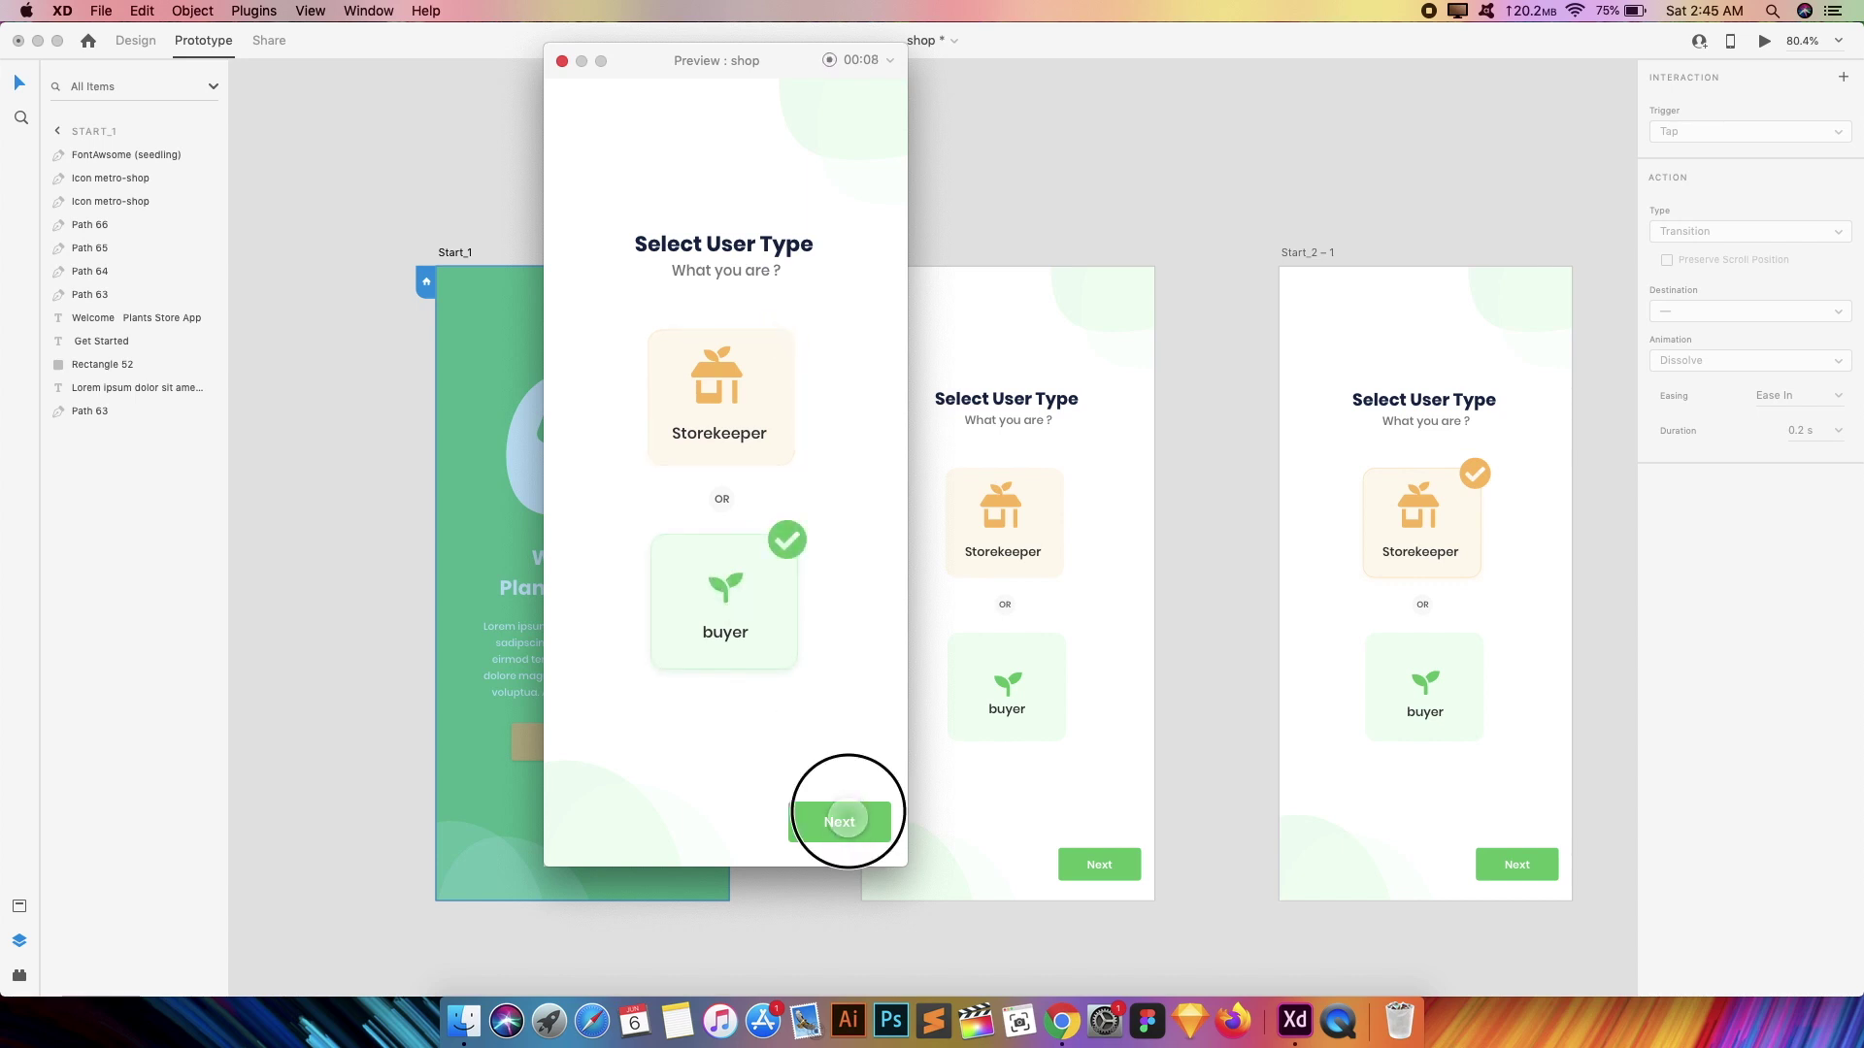
# - Stop the preview recording, discard it without saving, and close the preview
pyautogui.click(562, 61)
pyautogui.click(1148, 770)
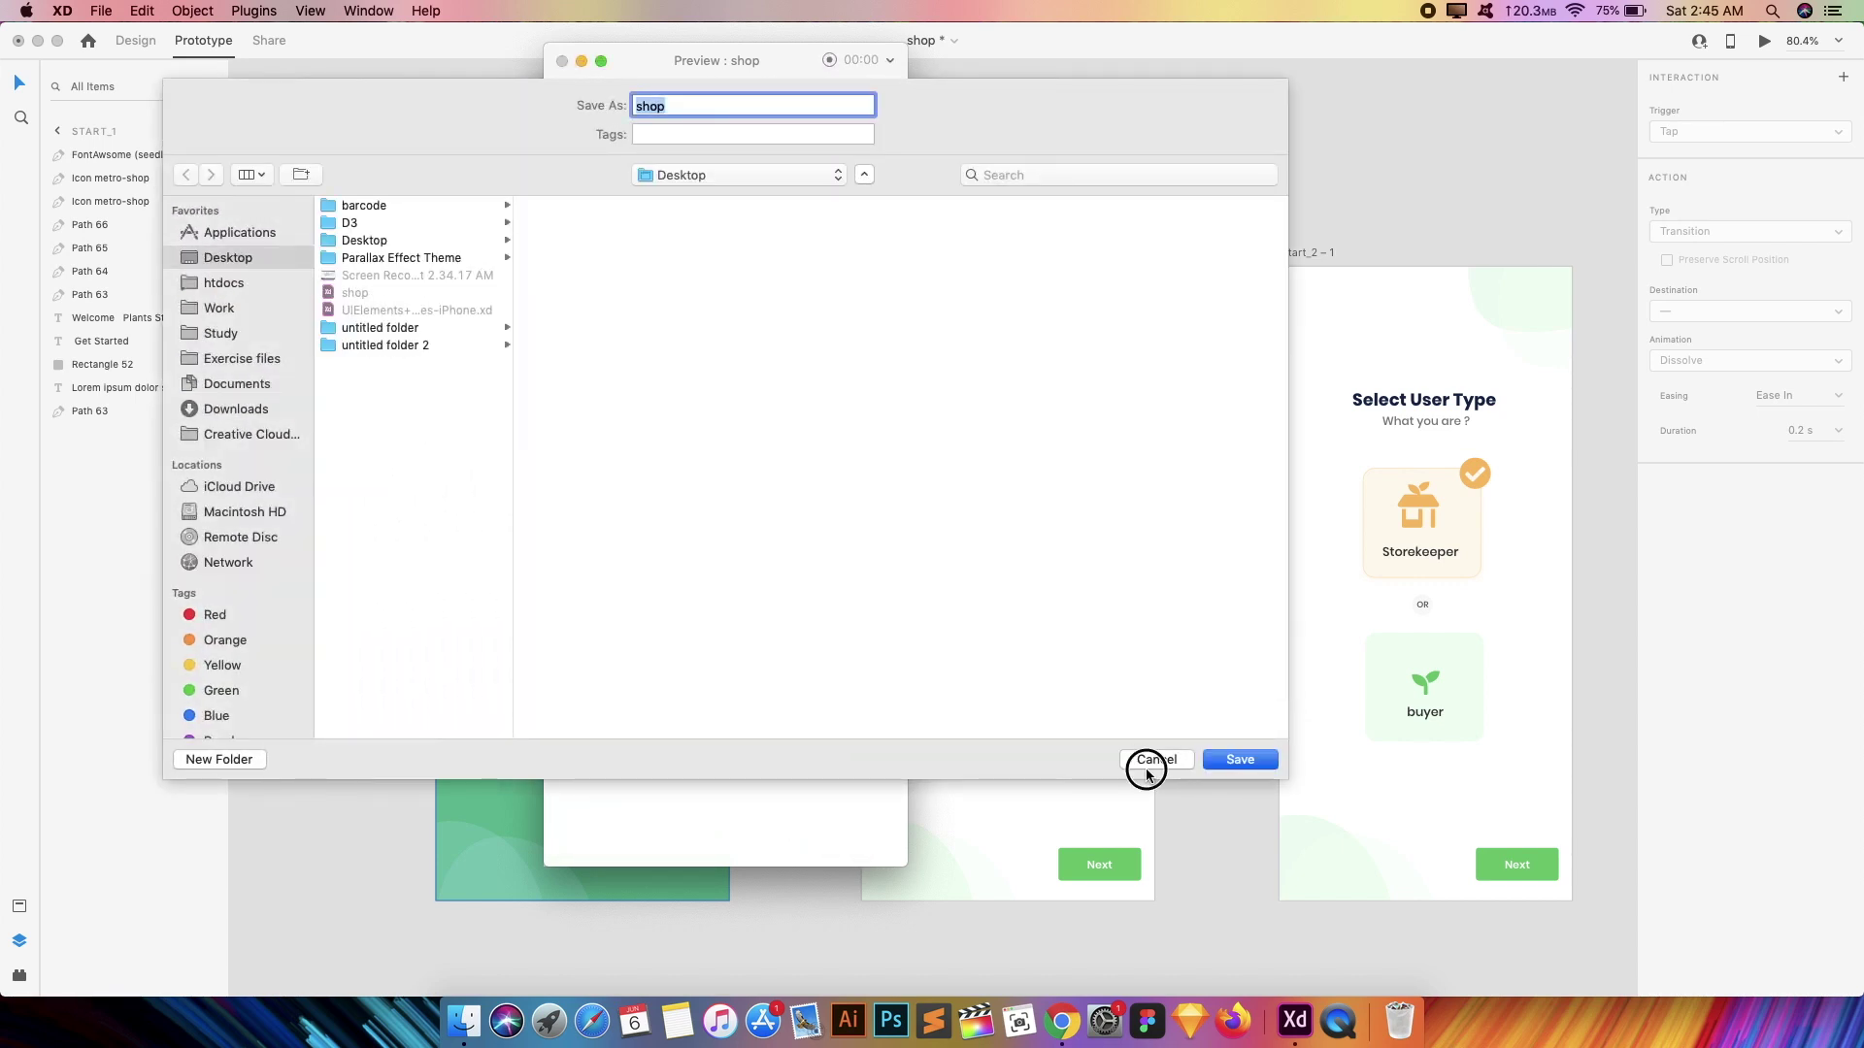
pyautogui.click(1155, 759)
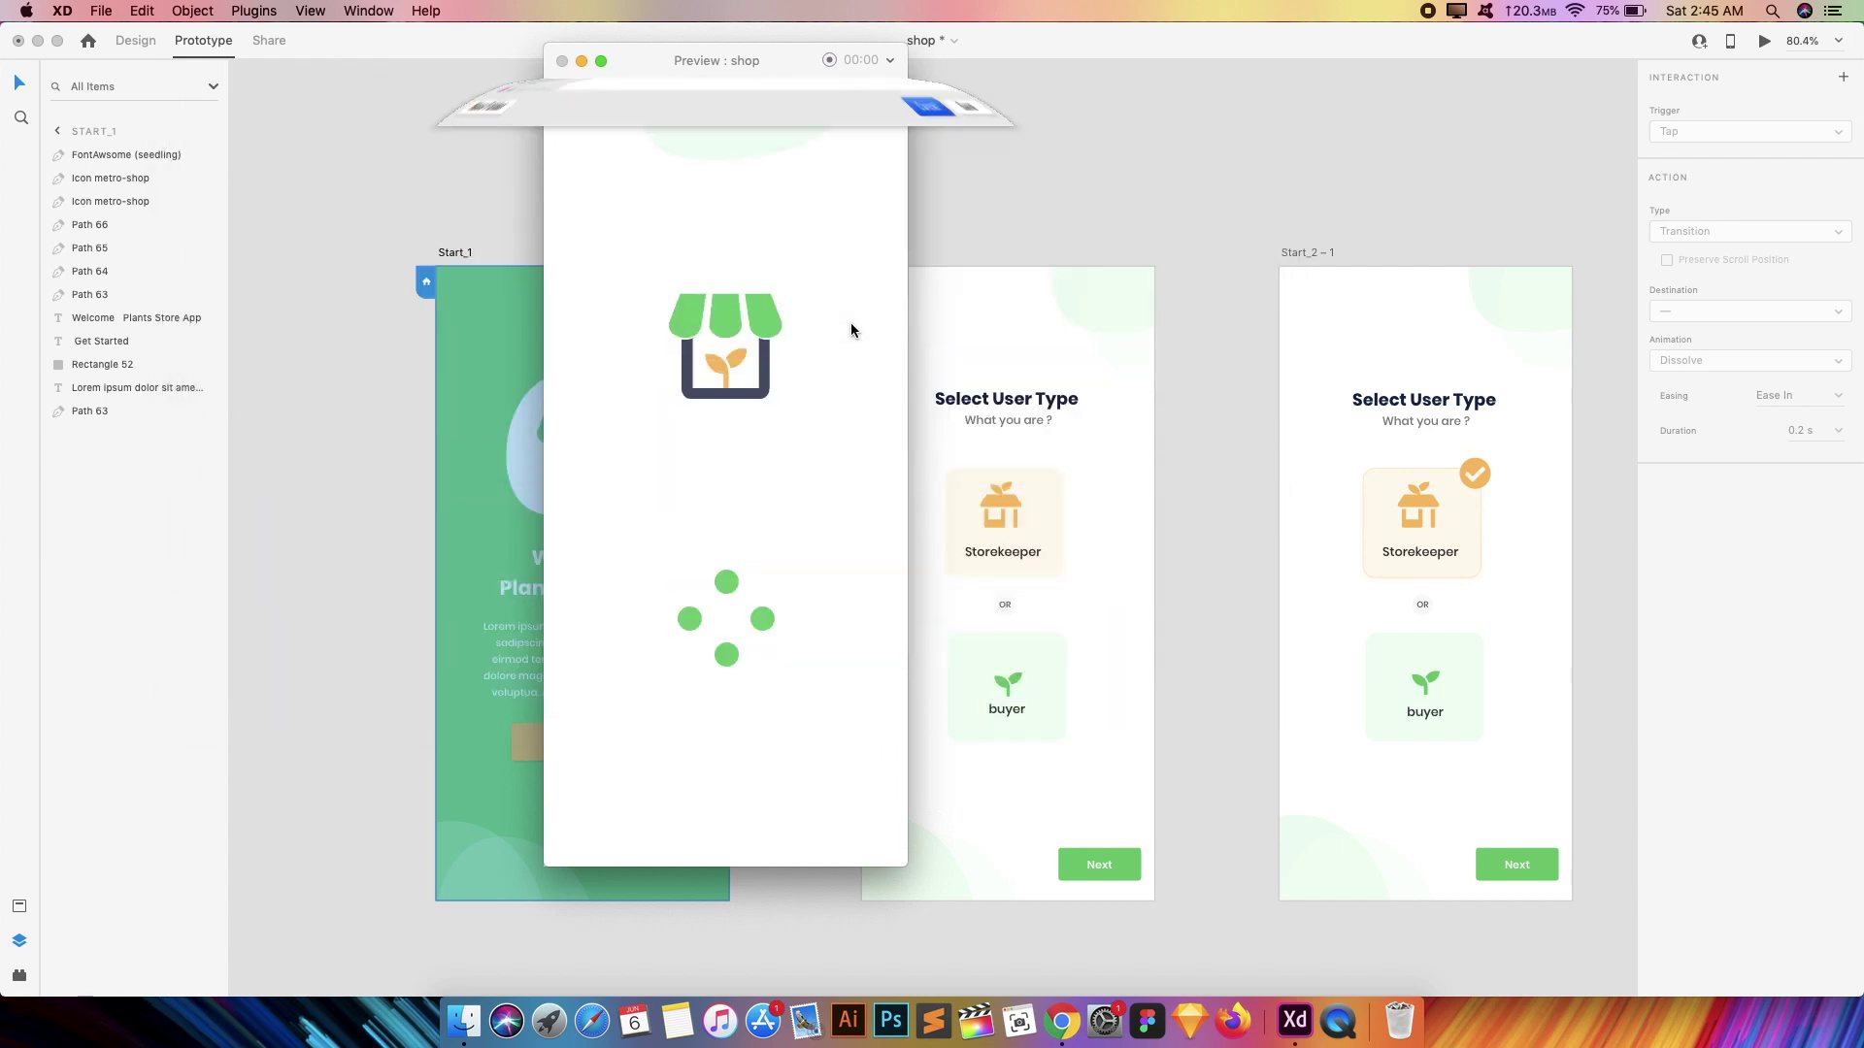
pyautogui.click(563, 61)
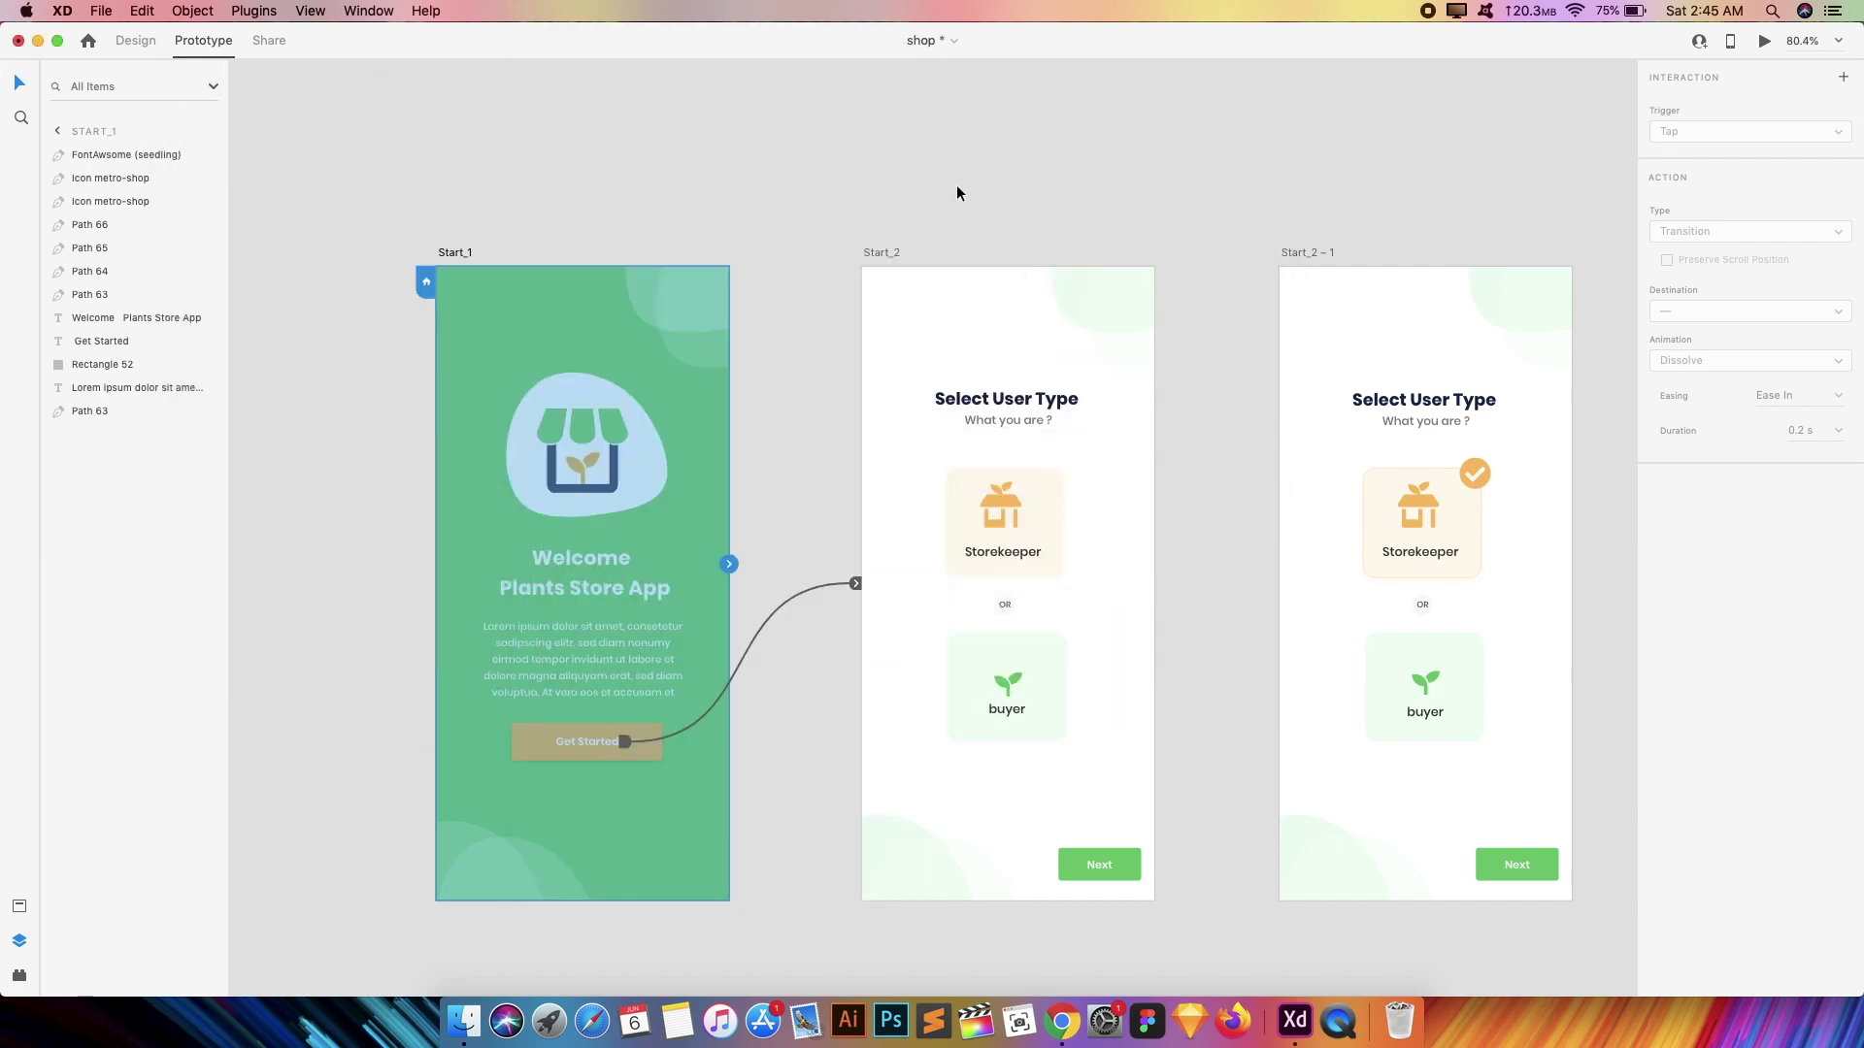
# - Examine the artboards across the canvas, from the Start_1 and Start_2 screens to the home and preloader screens
pyautogui.scroll(3, 957, 185)
pyautogui.scroll(-5, 958, 185)
pyautogui.scroll(-2, 957, 186)
pyautogui.scroll(-3, 870, 434)
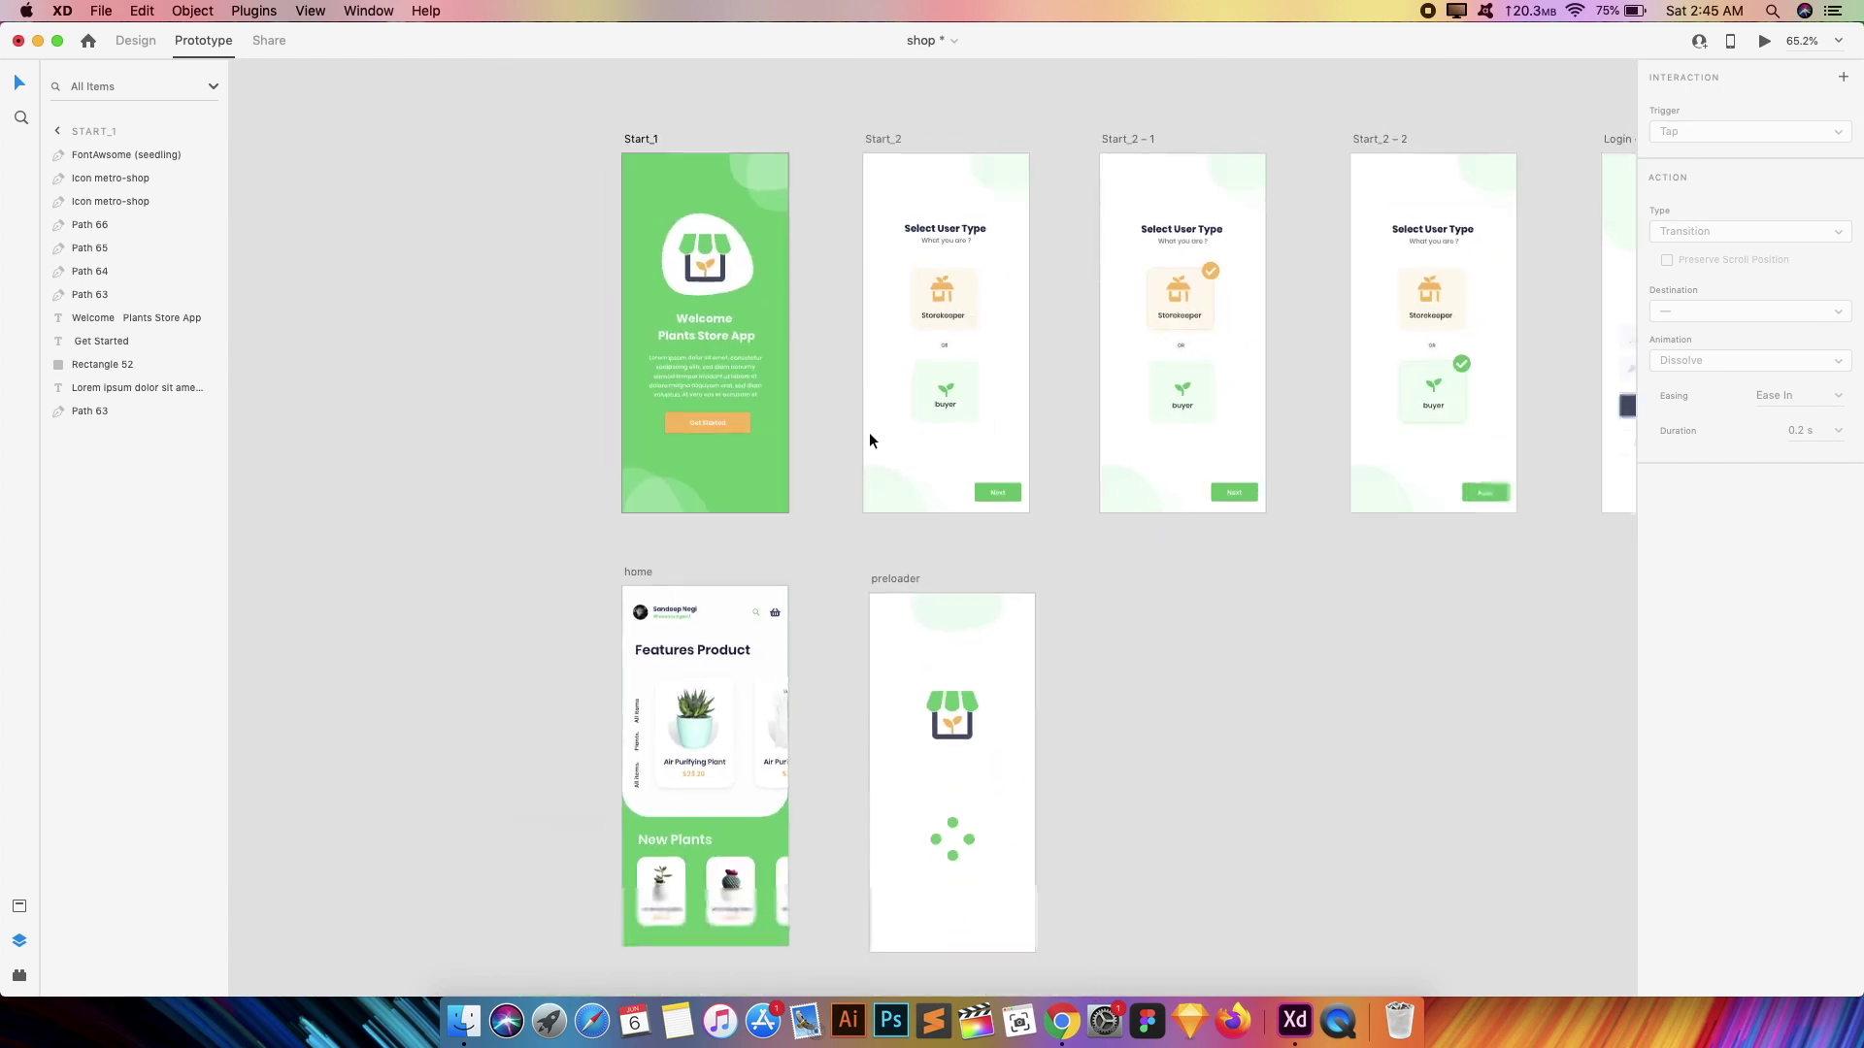
pyautogui.scroll(-3, 870, 433)
pyautogui.scroll(3, 870, 434)
pyautogui.scroll(4, 870, 434)
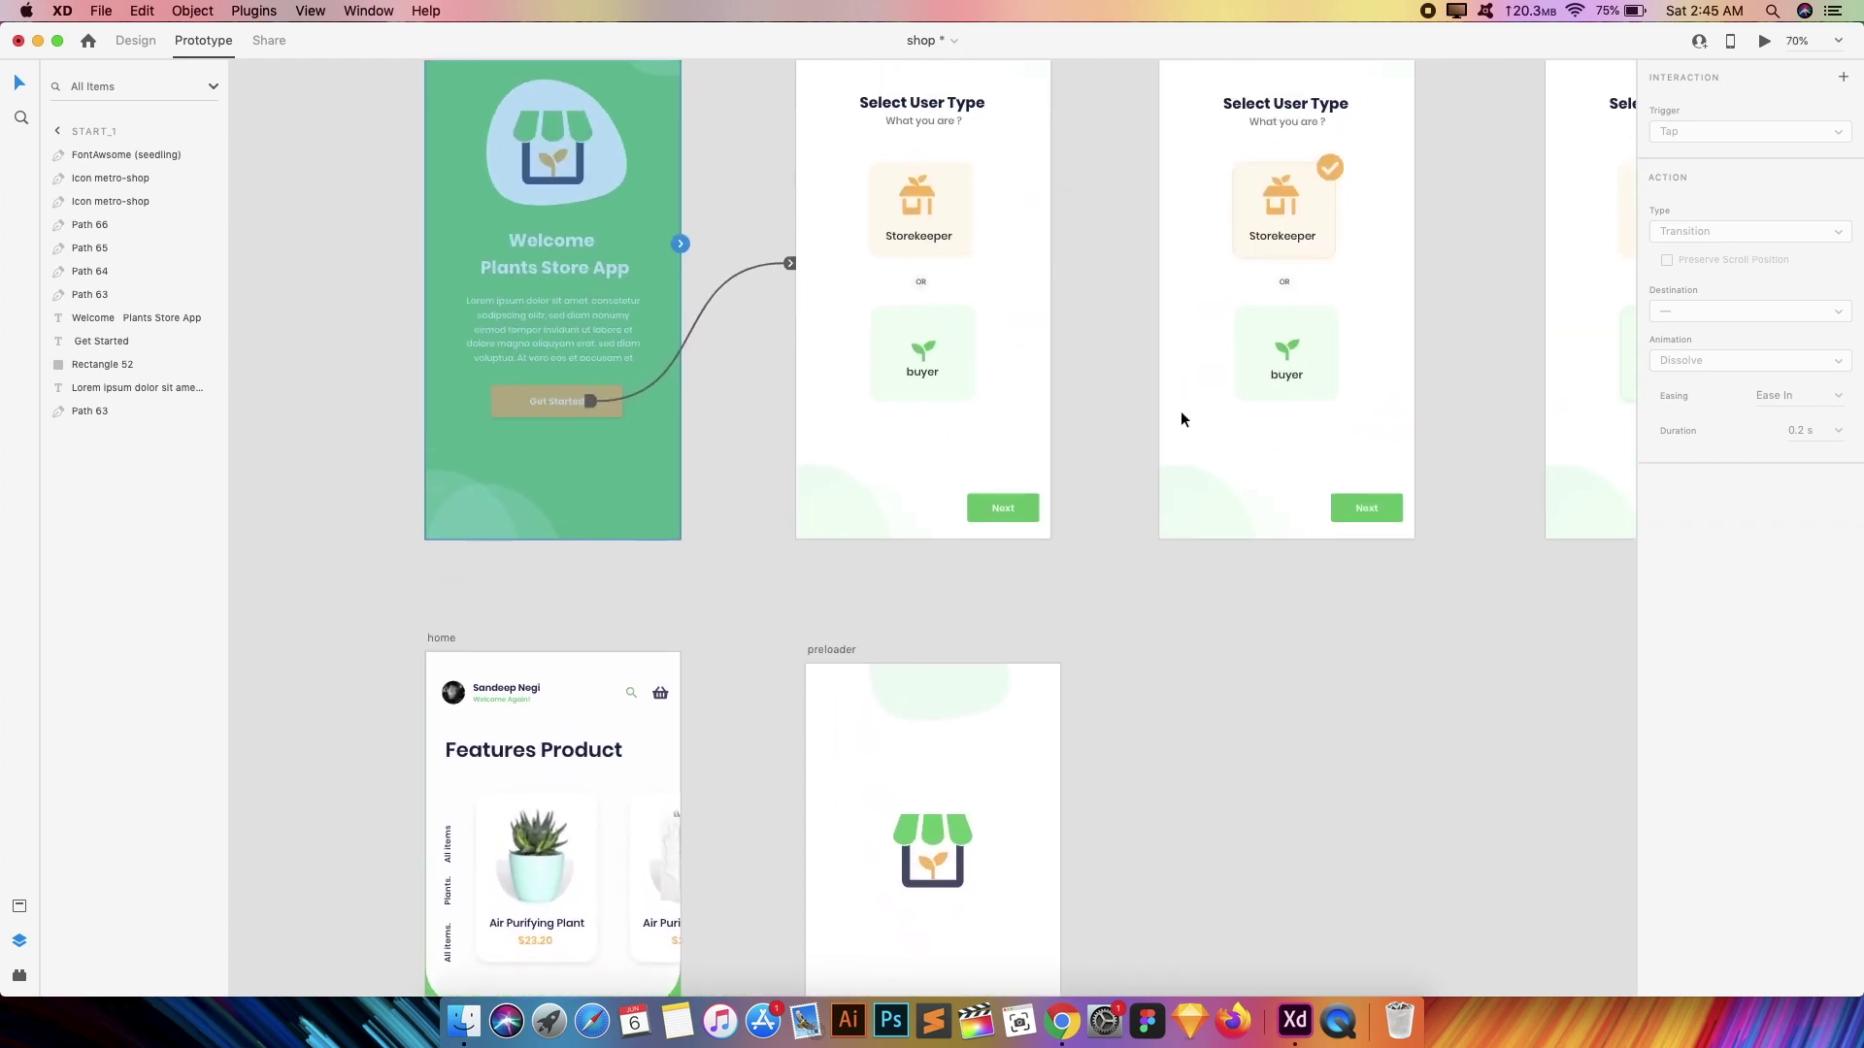
pyautogui.scroll(-3, 1180, 419)
pyautogui.scroll(3, 1180, 419)
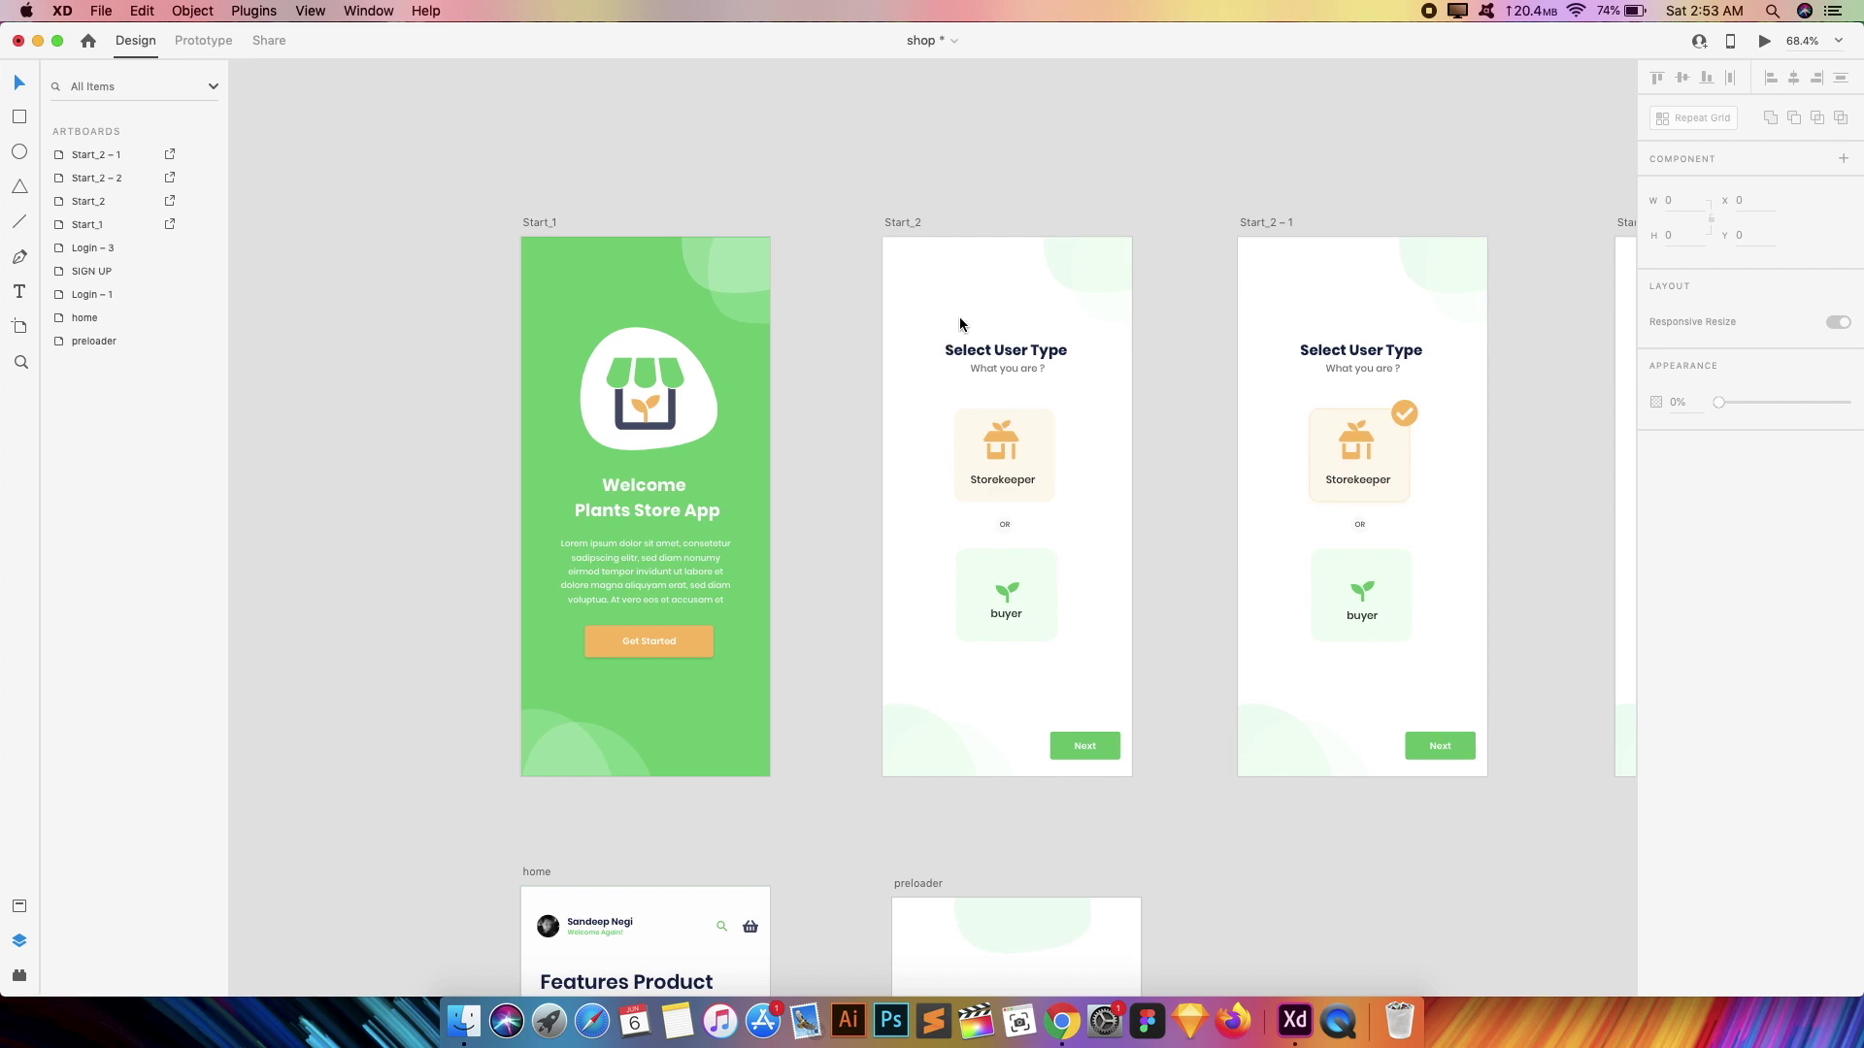
pyautogui.scroll(3, 845, 350)
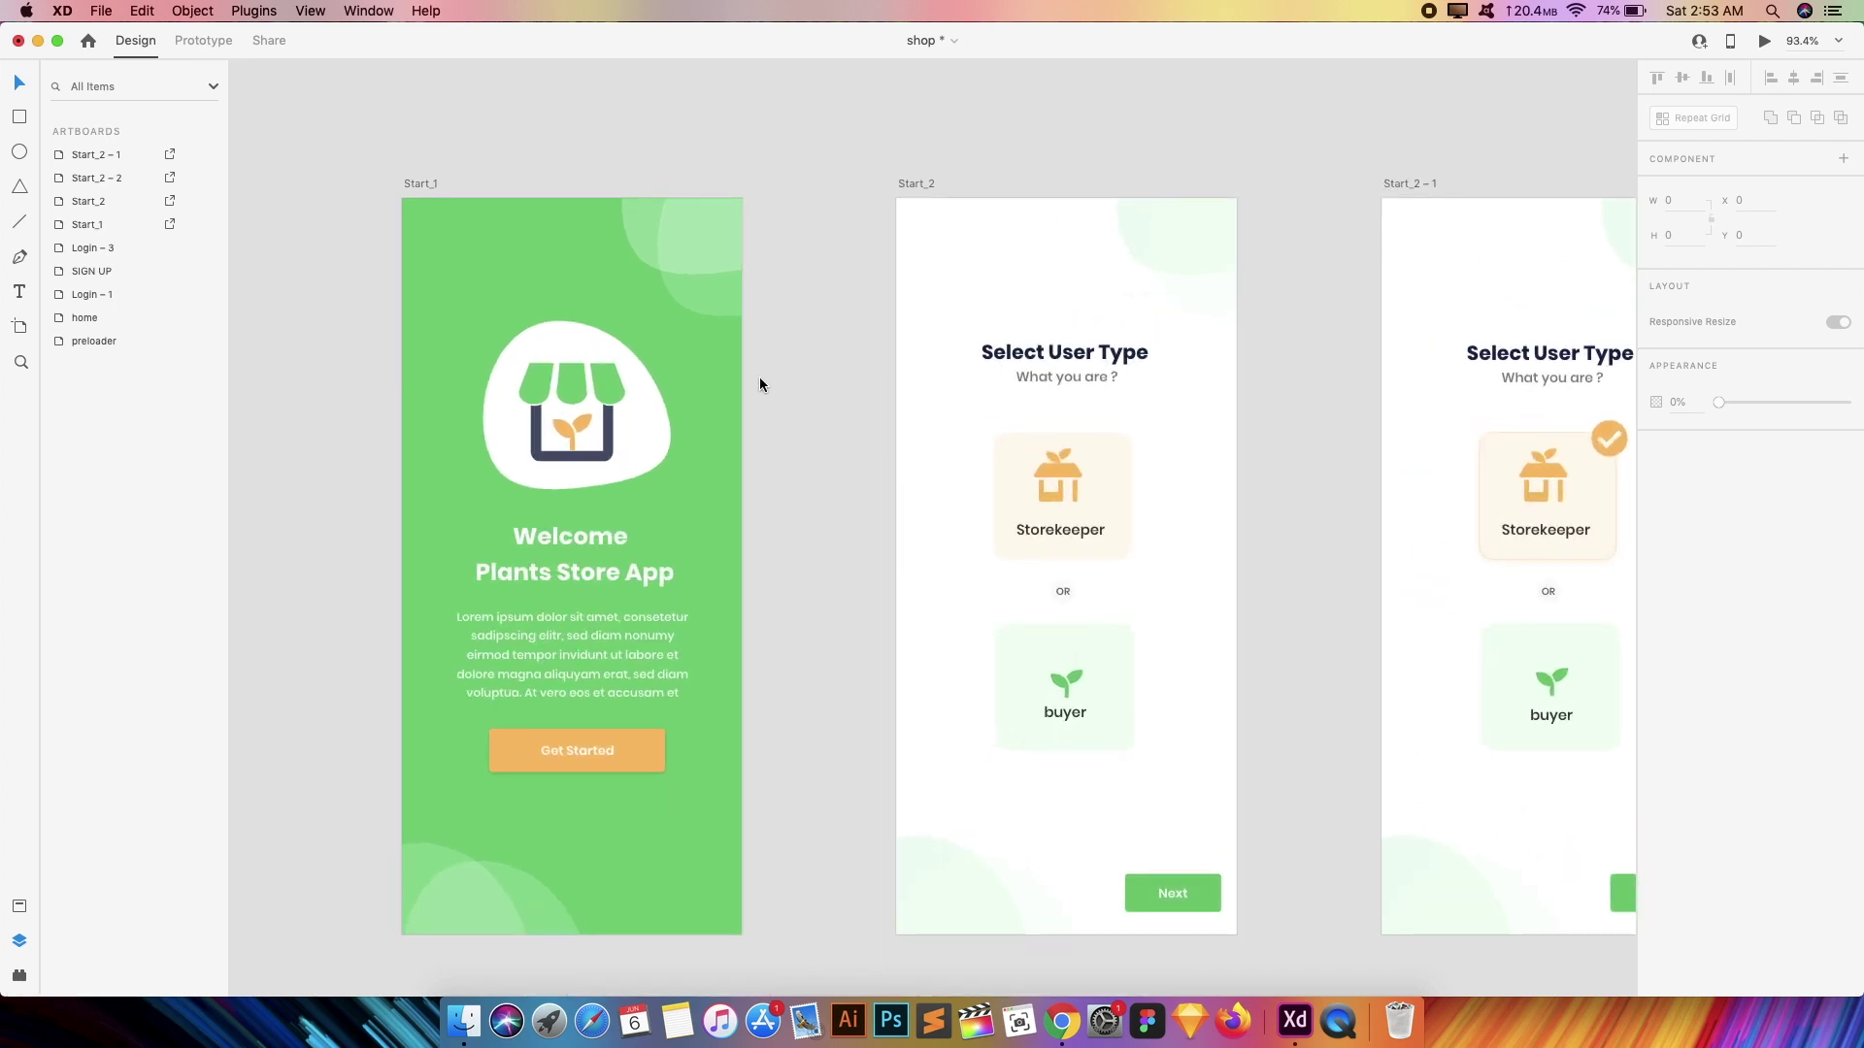
# - Open plugin discovery and examine the featured collections, essential plugins, app integrations and plugin categories
pyautogui.click(240, 9)
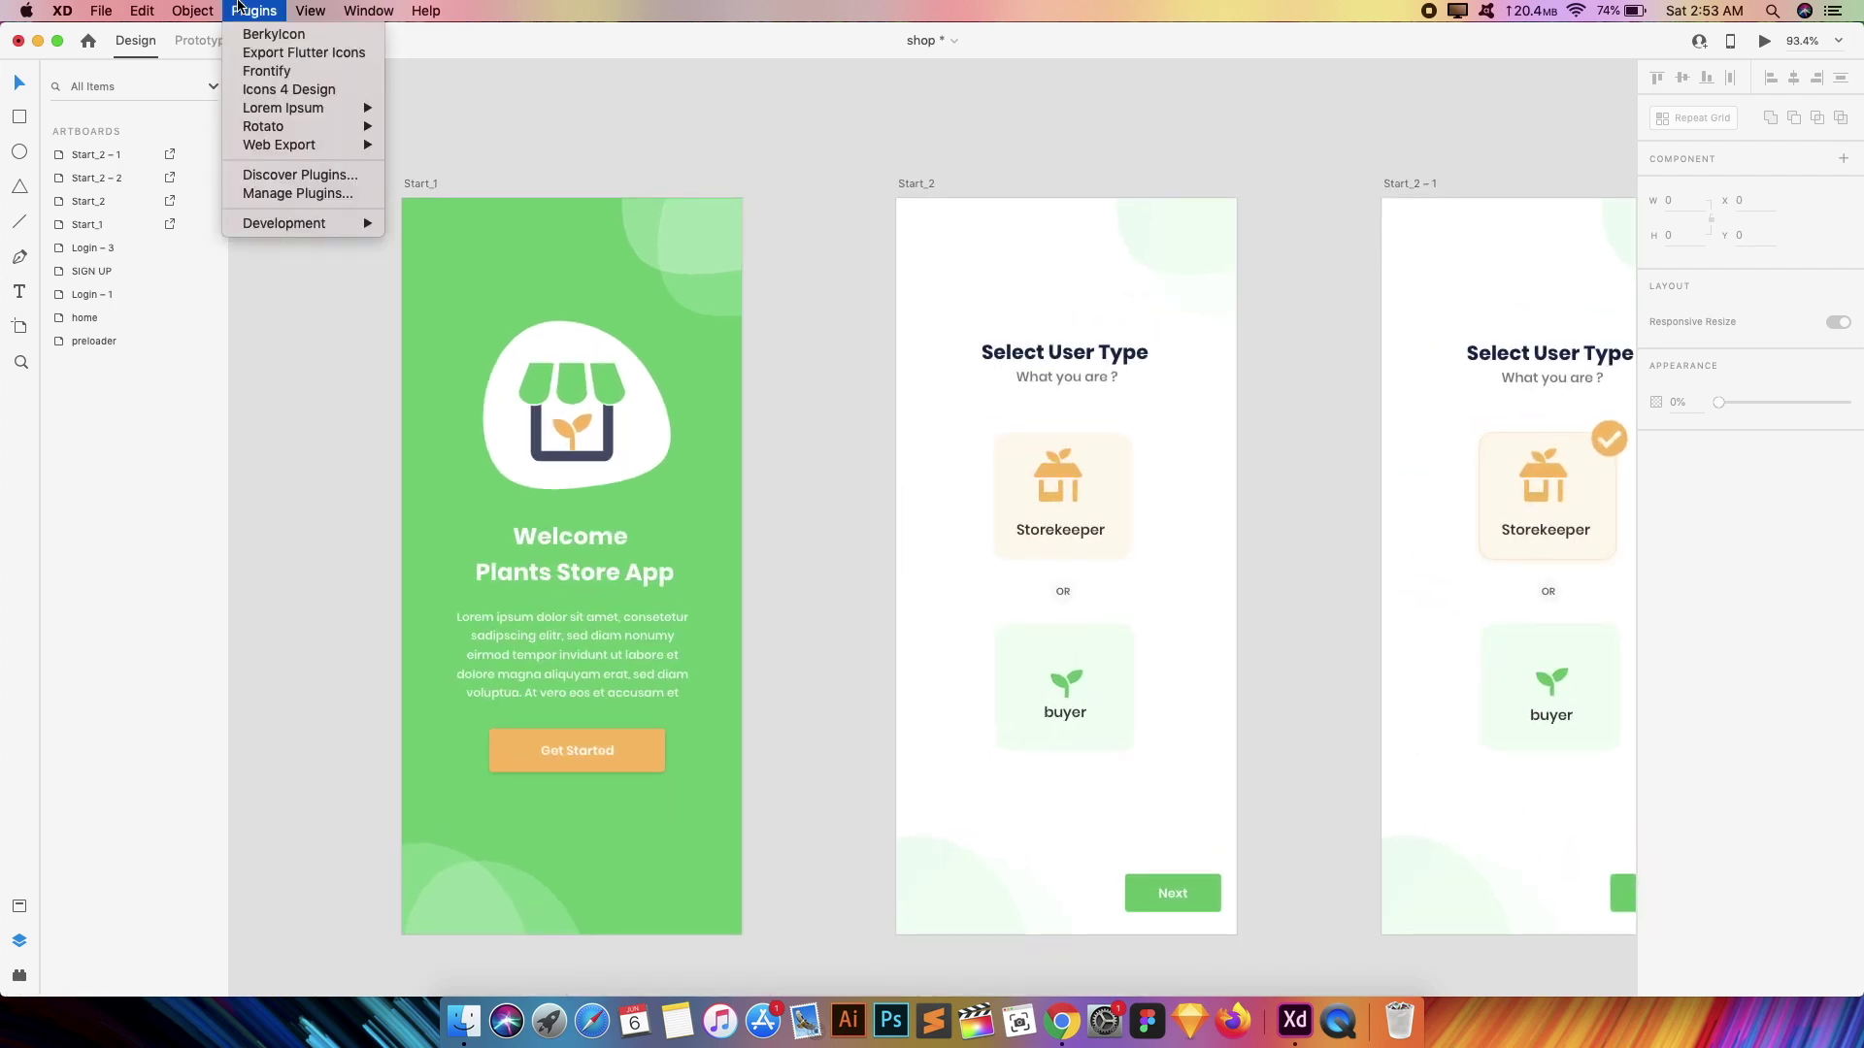
pyautogui.click(322, 176)
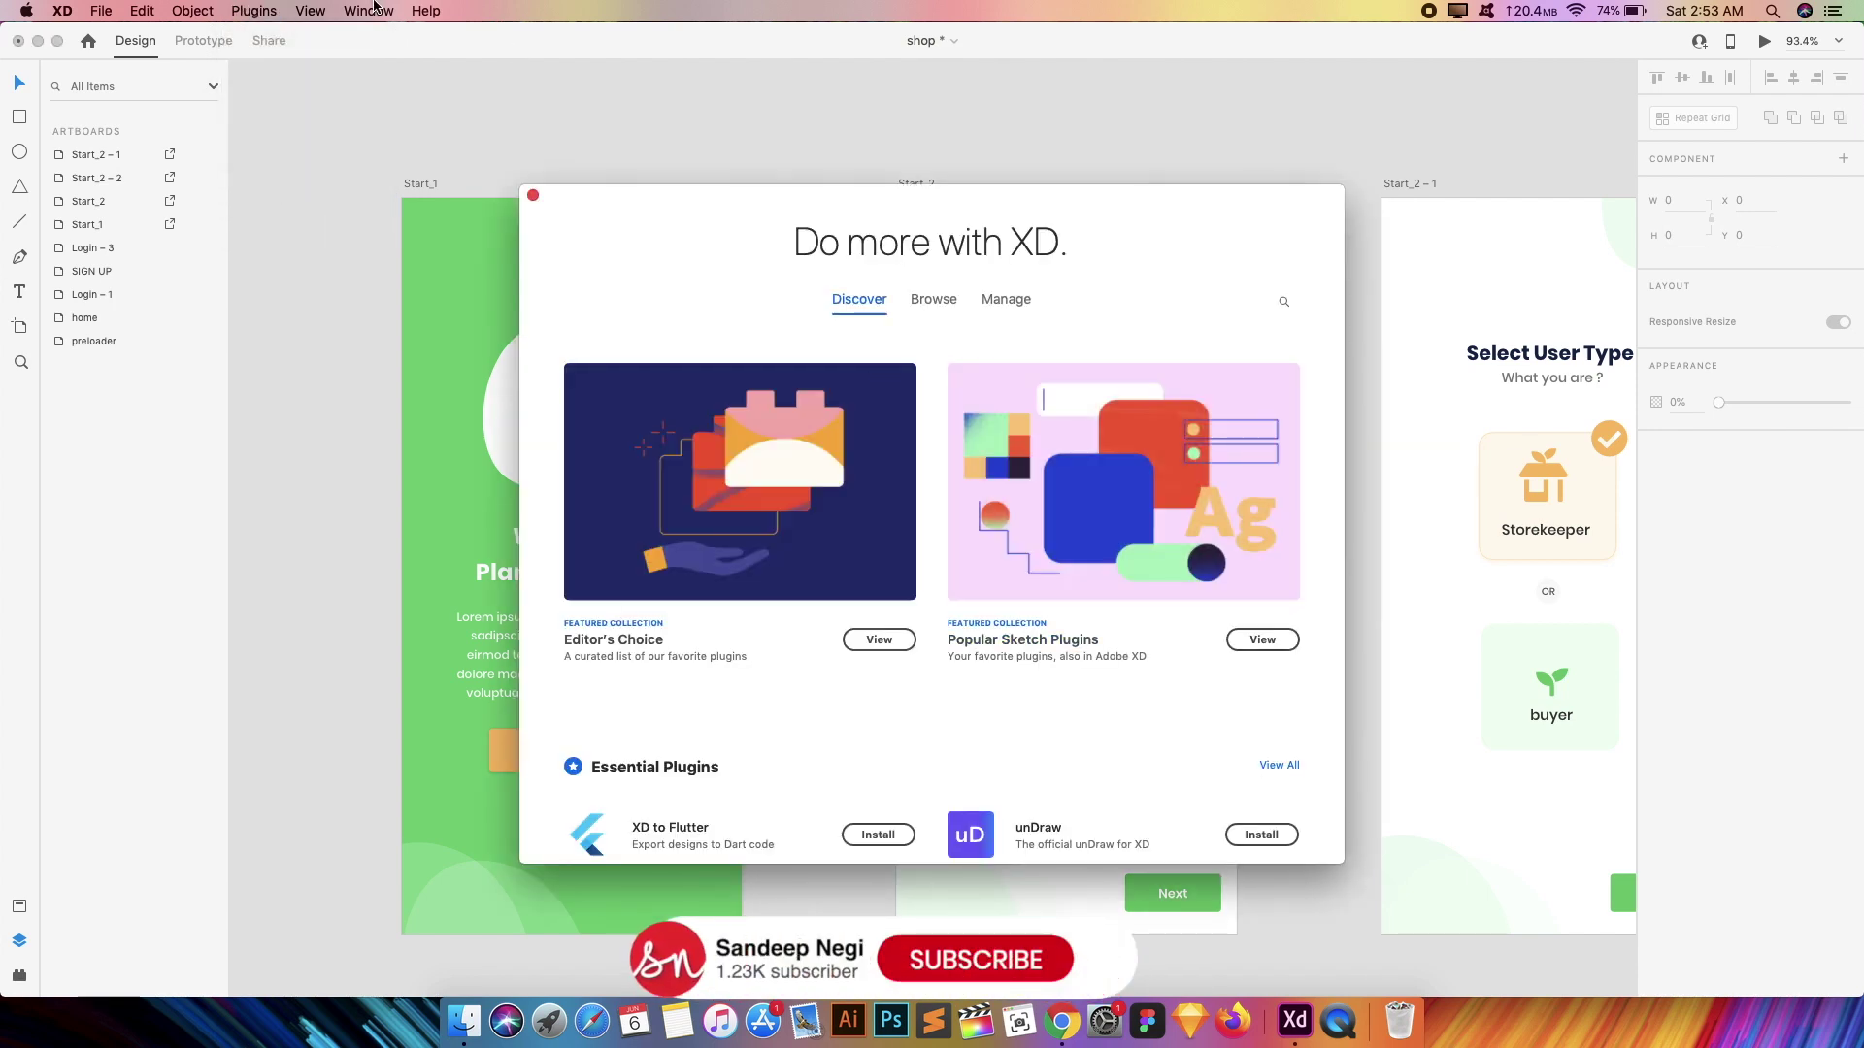
pyautogui.click(251, 8)
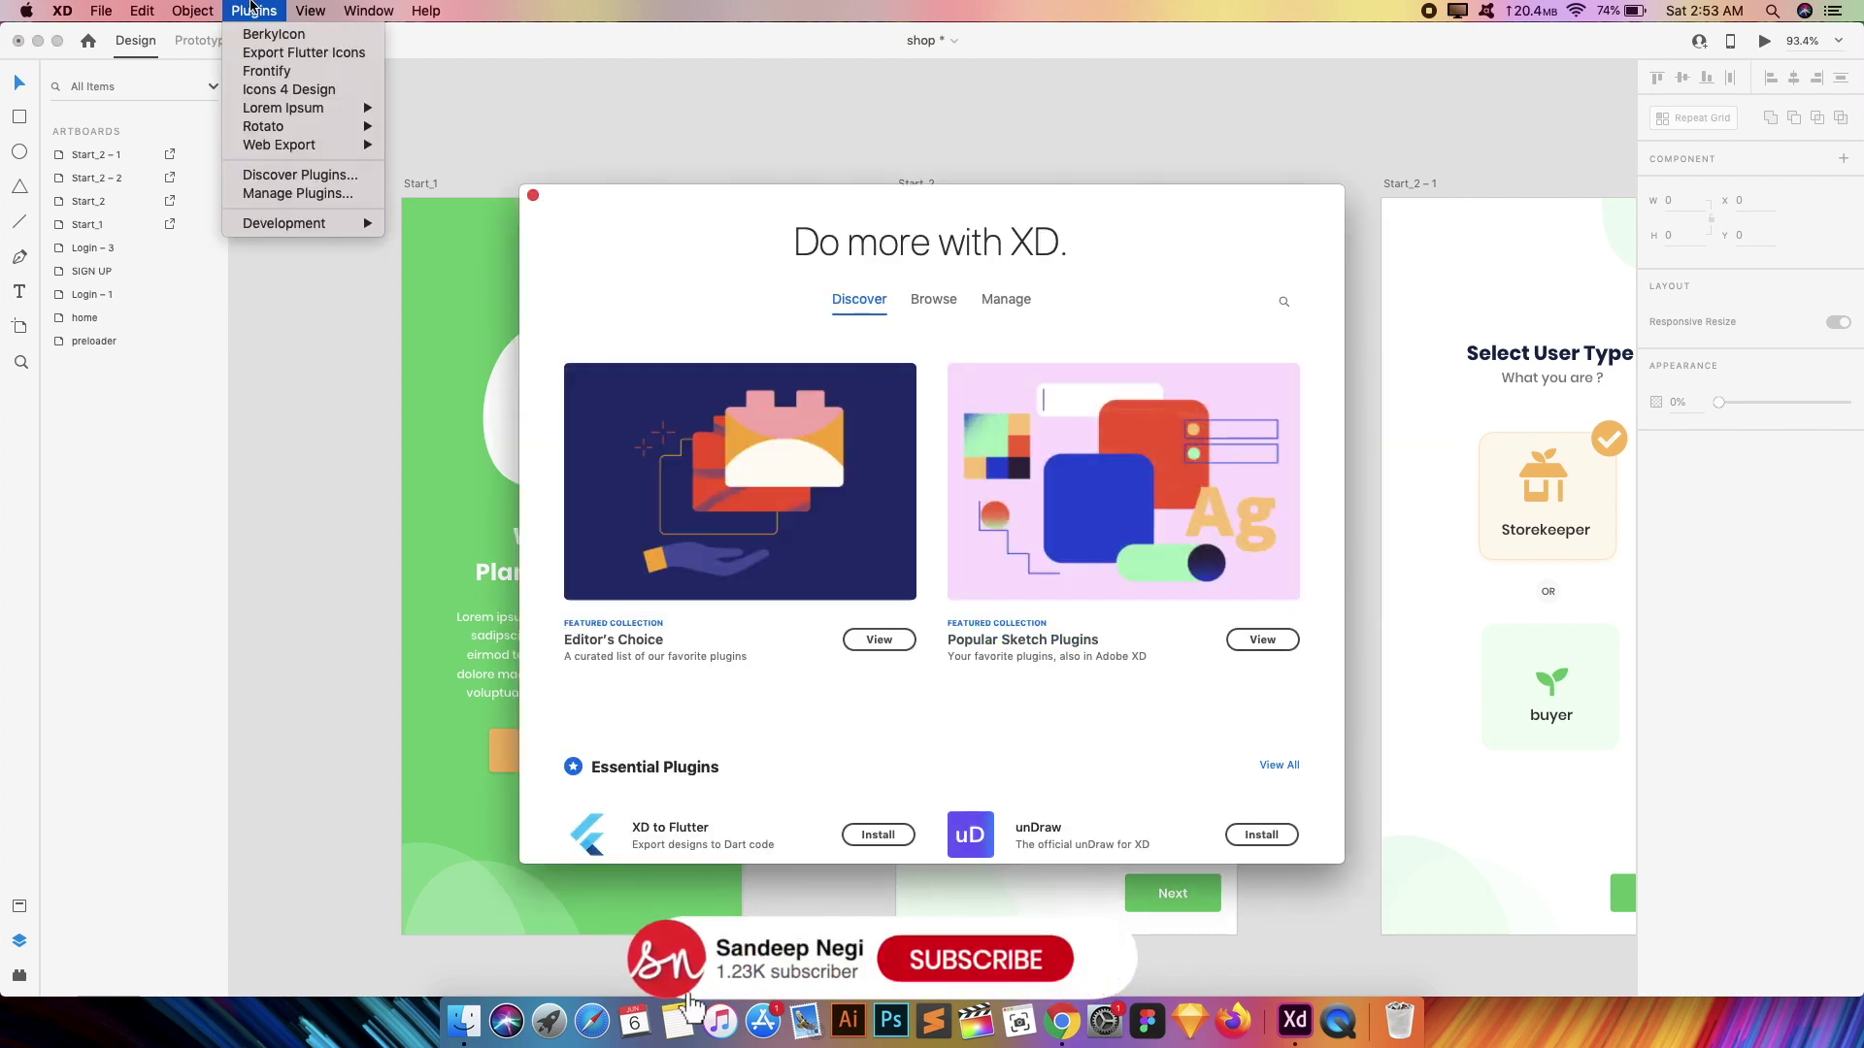
pyautogui.click(290, 180)
pyautogui.scroll(-3, 683, 449)
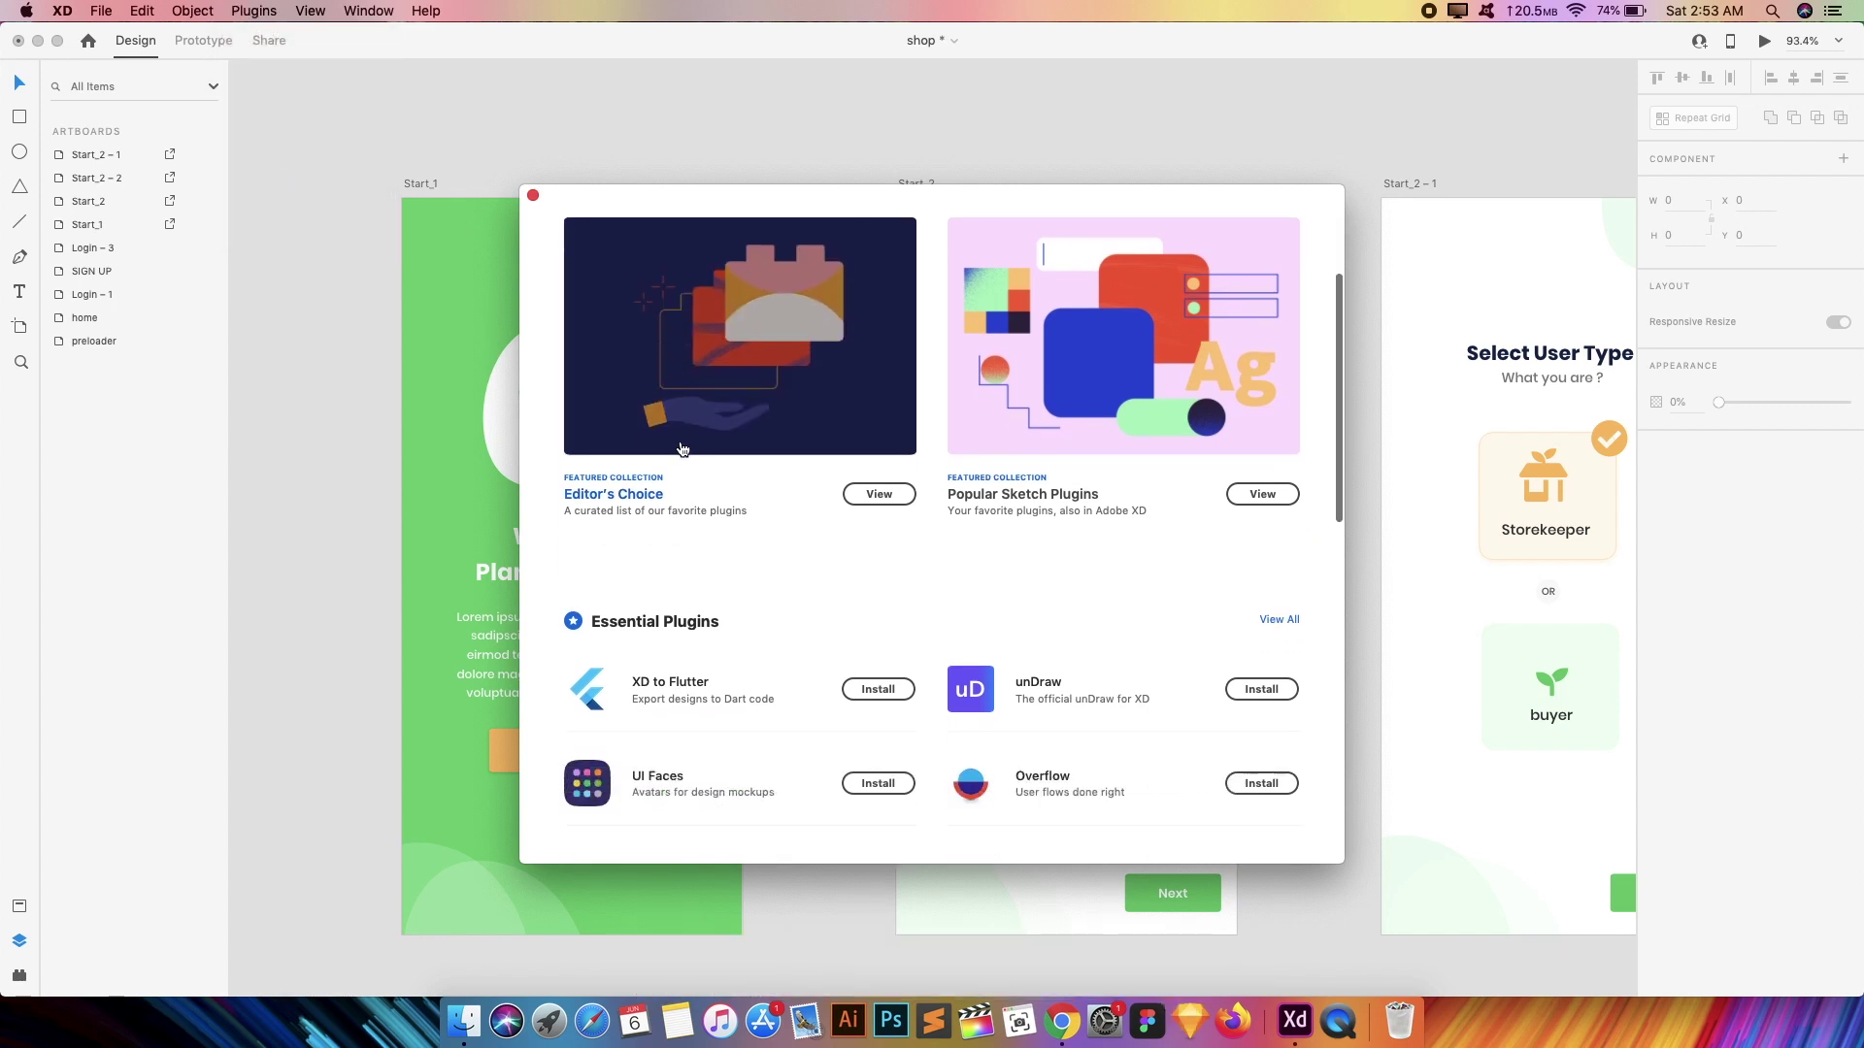
pyautogui.scroll(-10, 683, 449)
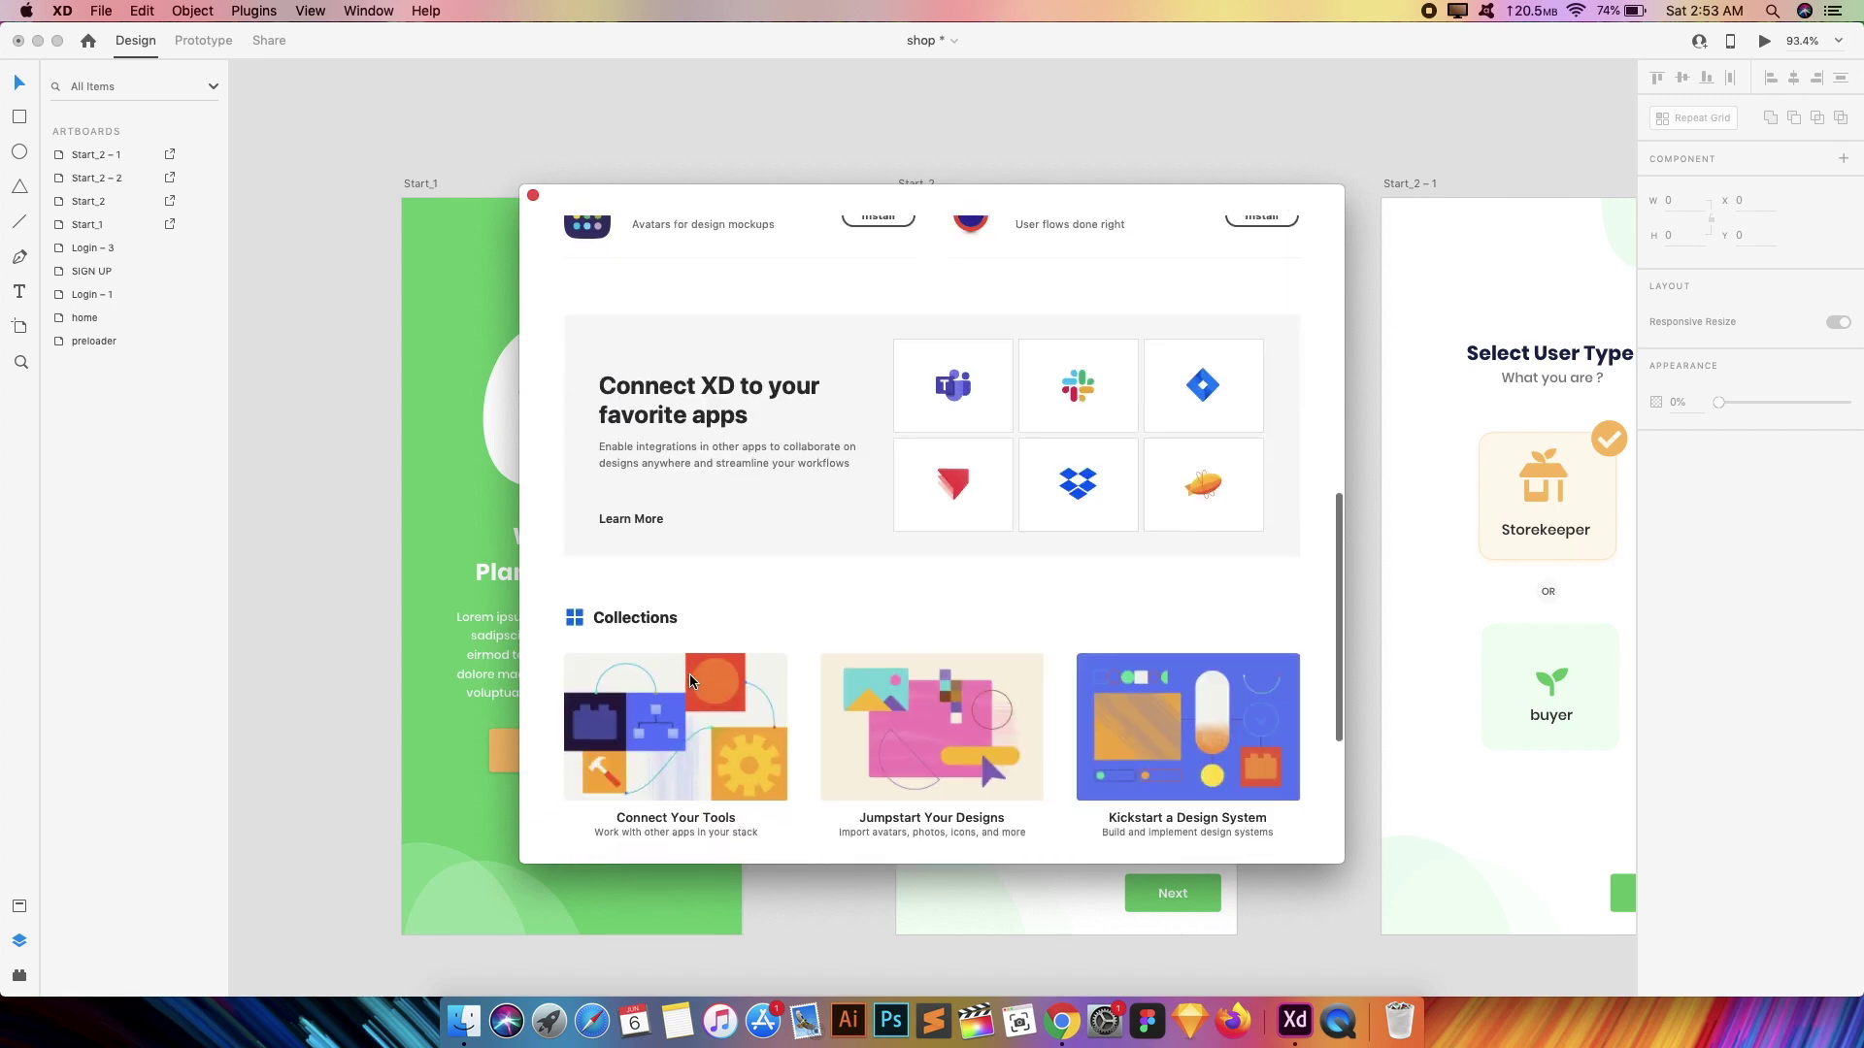
pyautogui.scroll(-6, 691, 678)
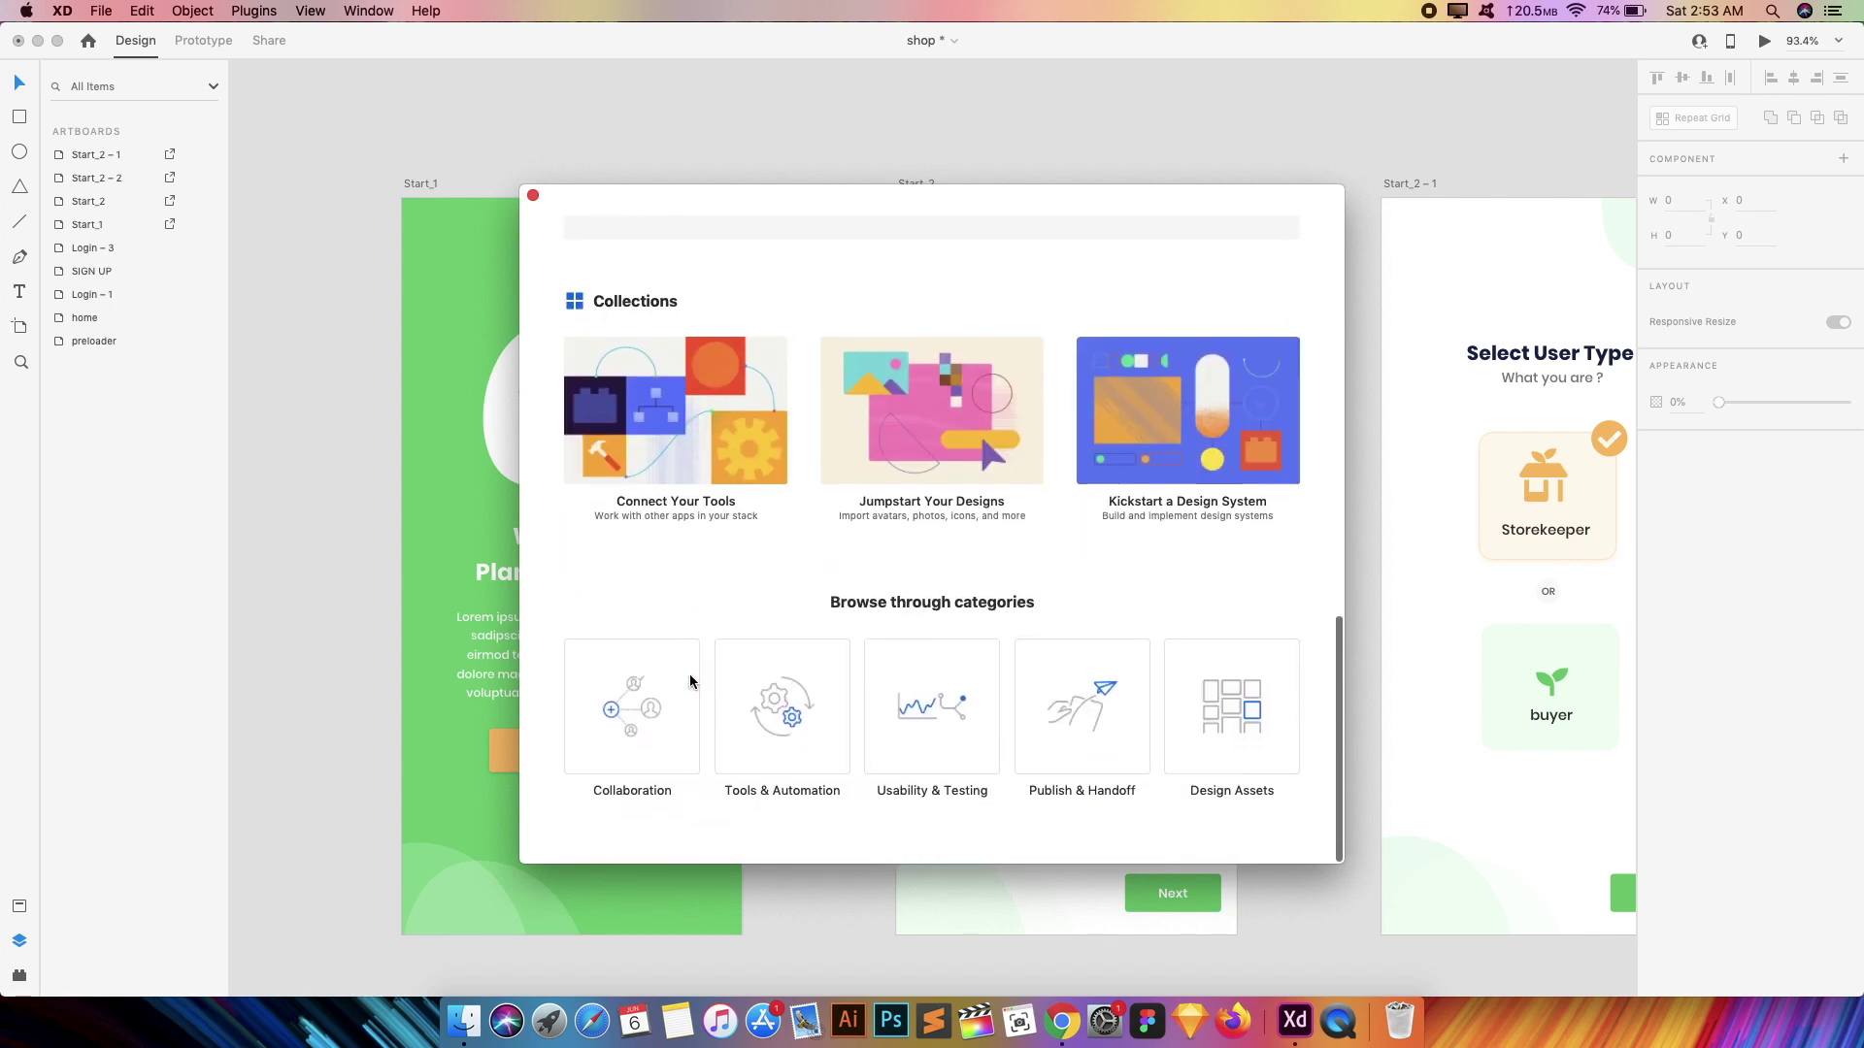
pyautogui.scroll(15, 1004, 540)
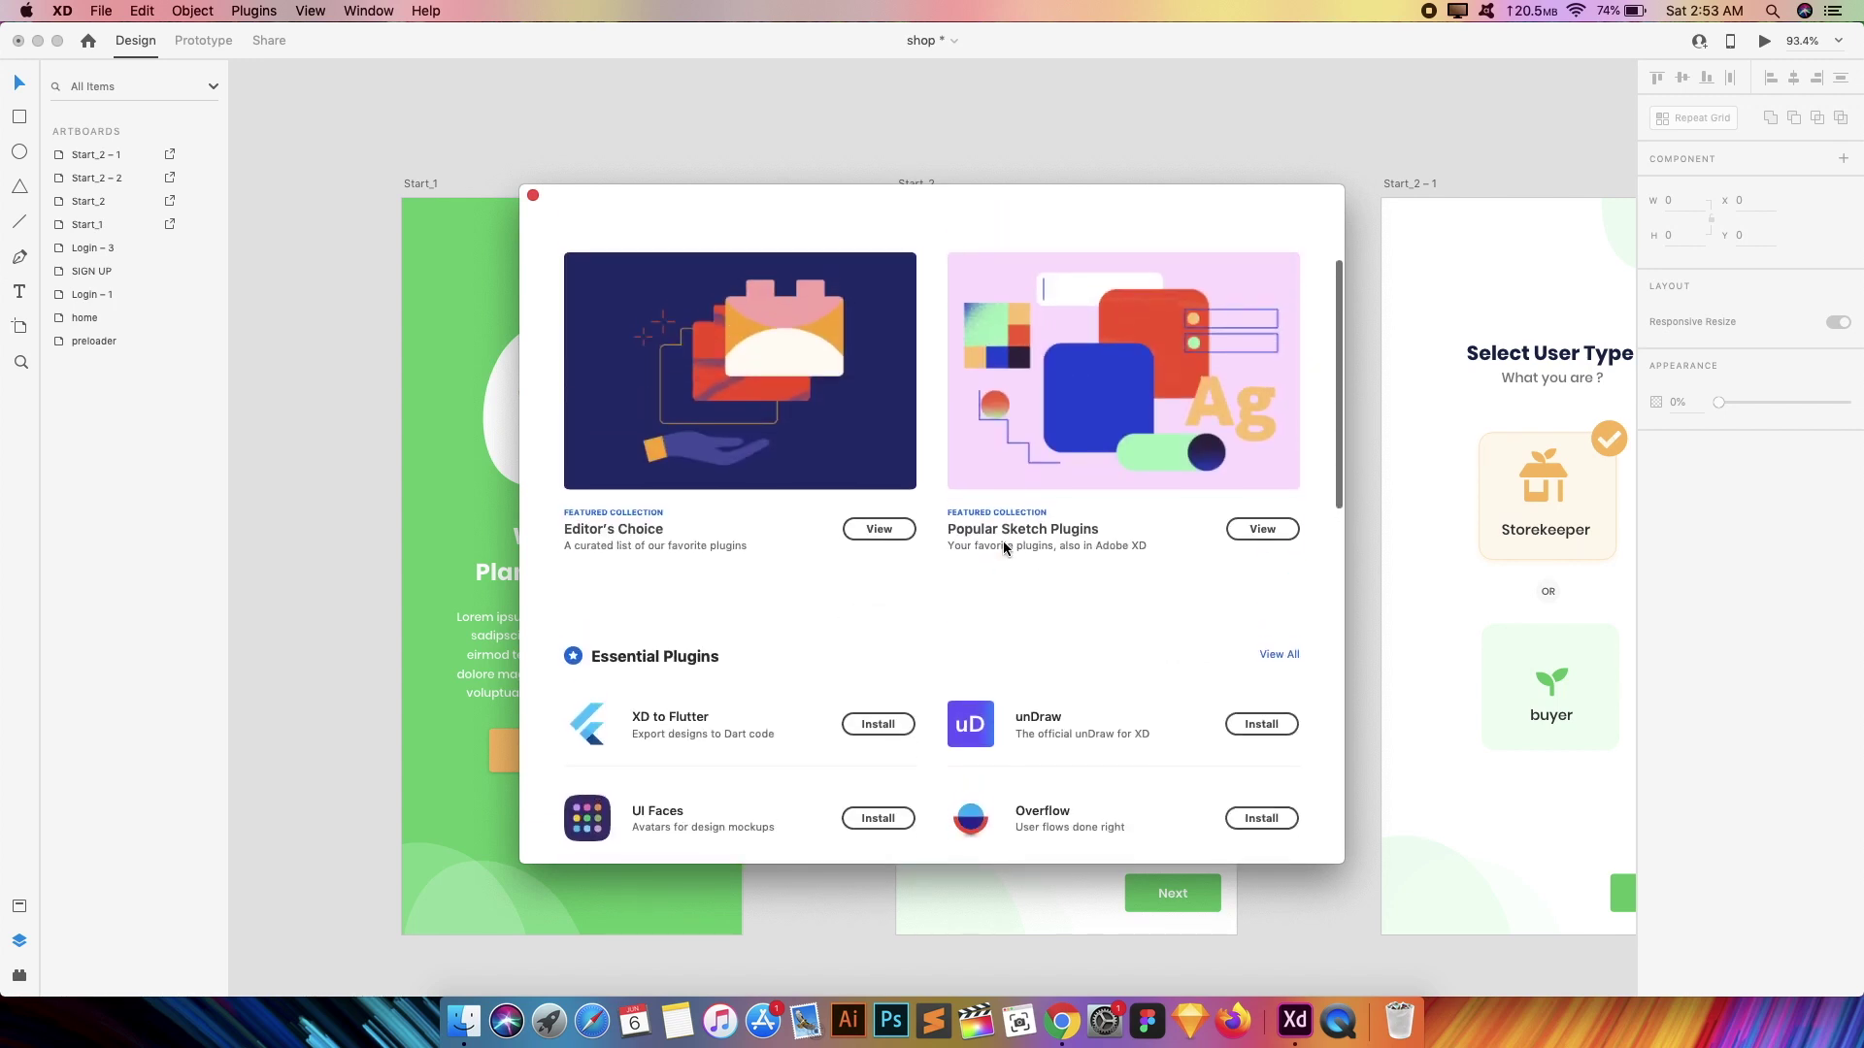
pyautogui.scroll(3, 1003, 539)
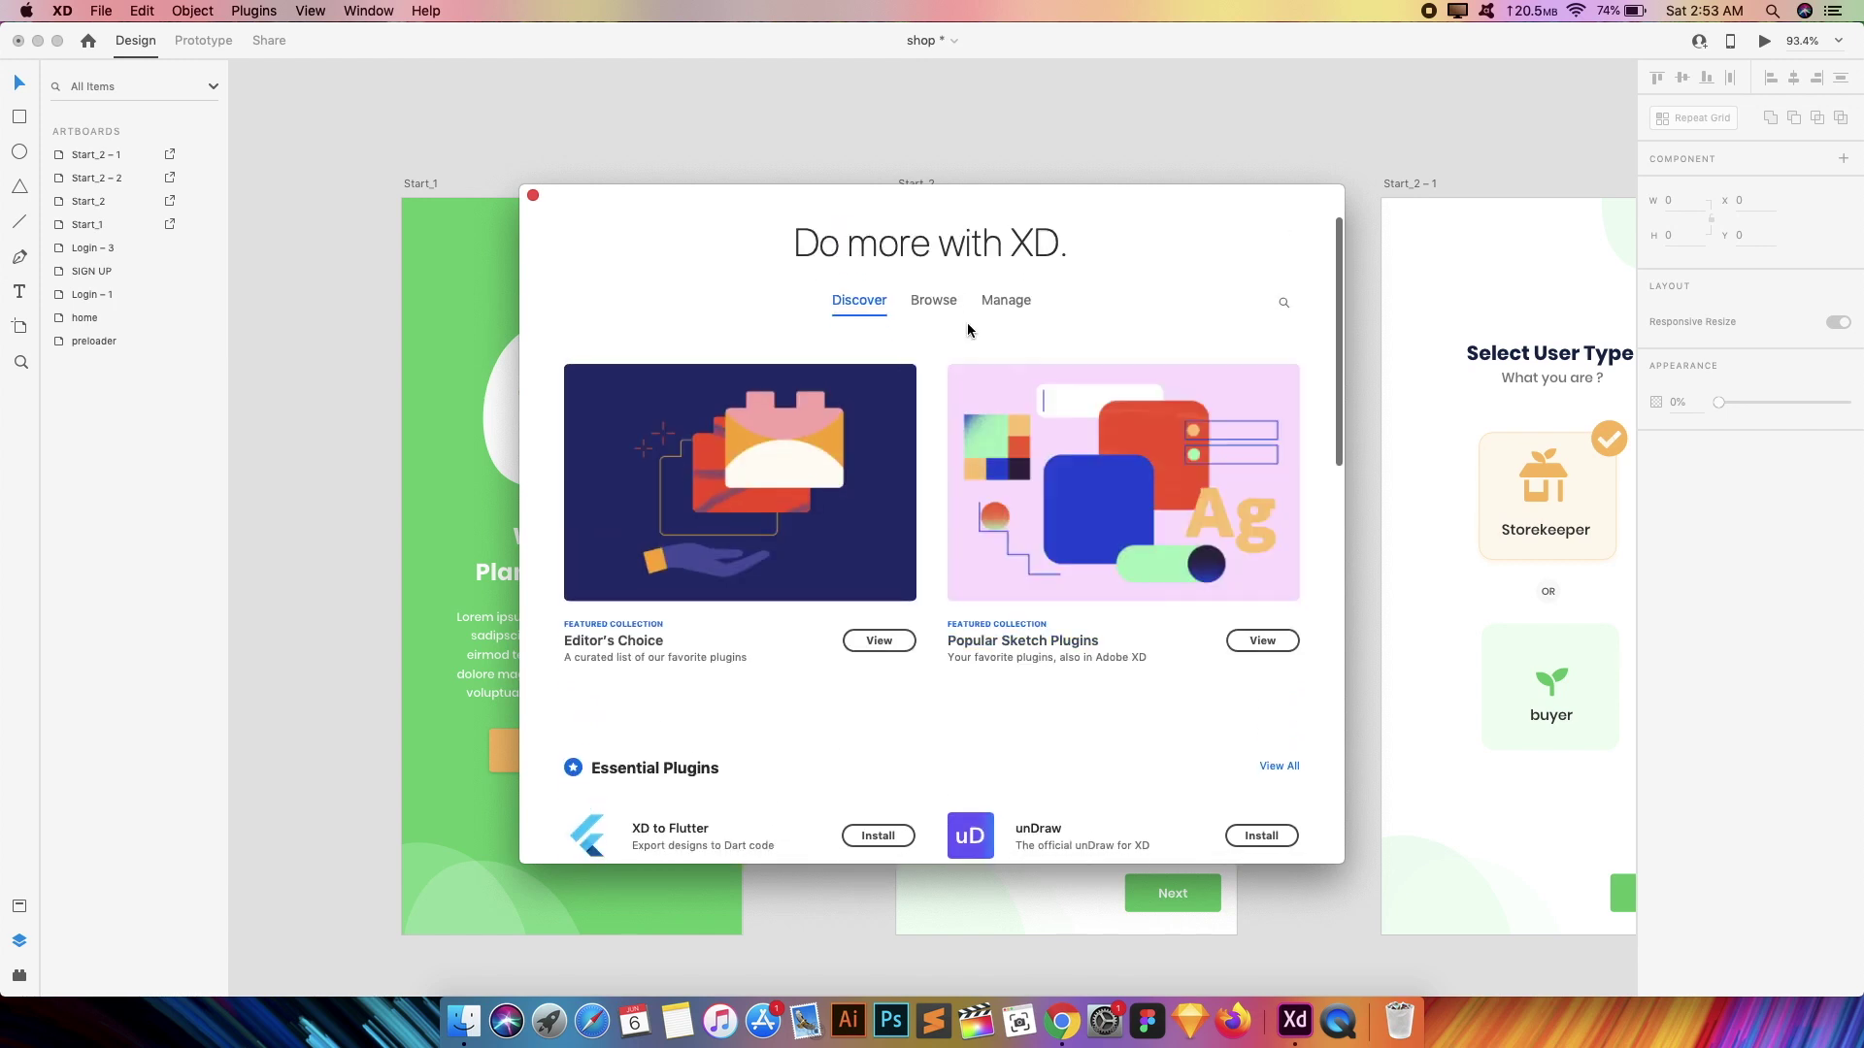
# - Browse the full plugin catalog across all categories and examine the most popular plugins available
pyautogui.click(934, 300)
pyautogui.click(890, 412)
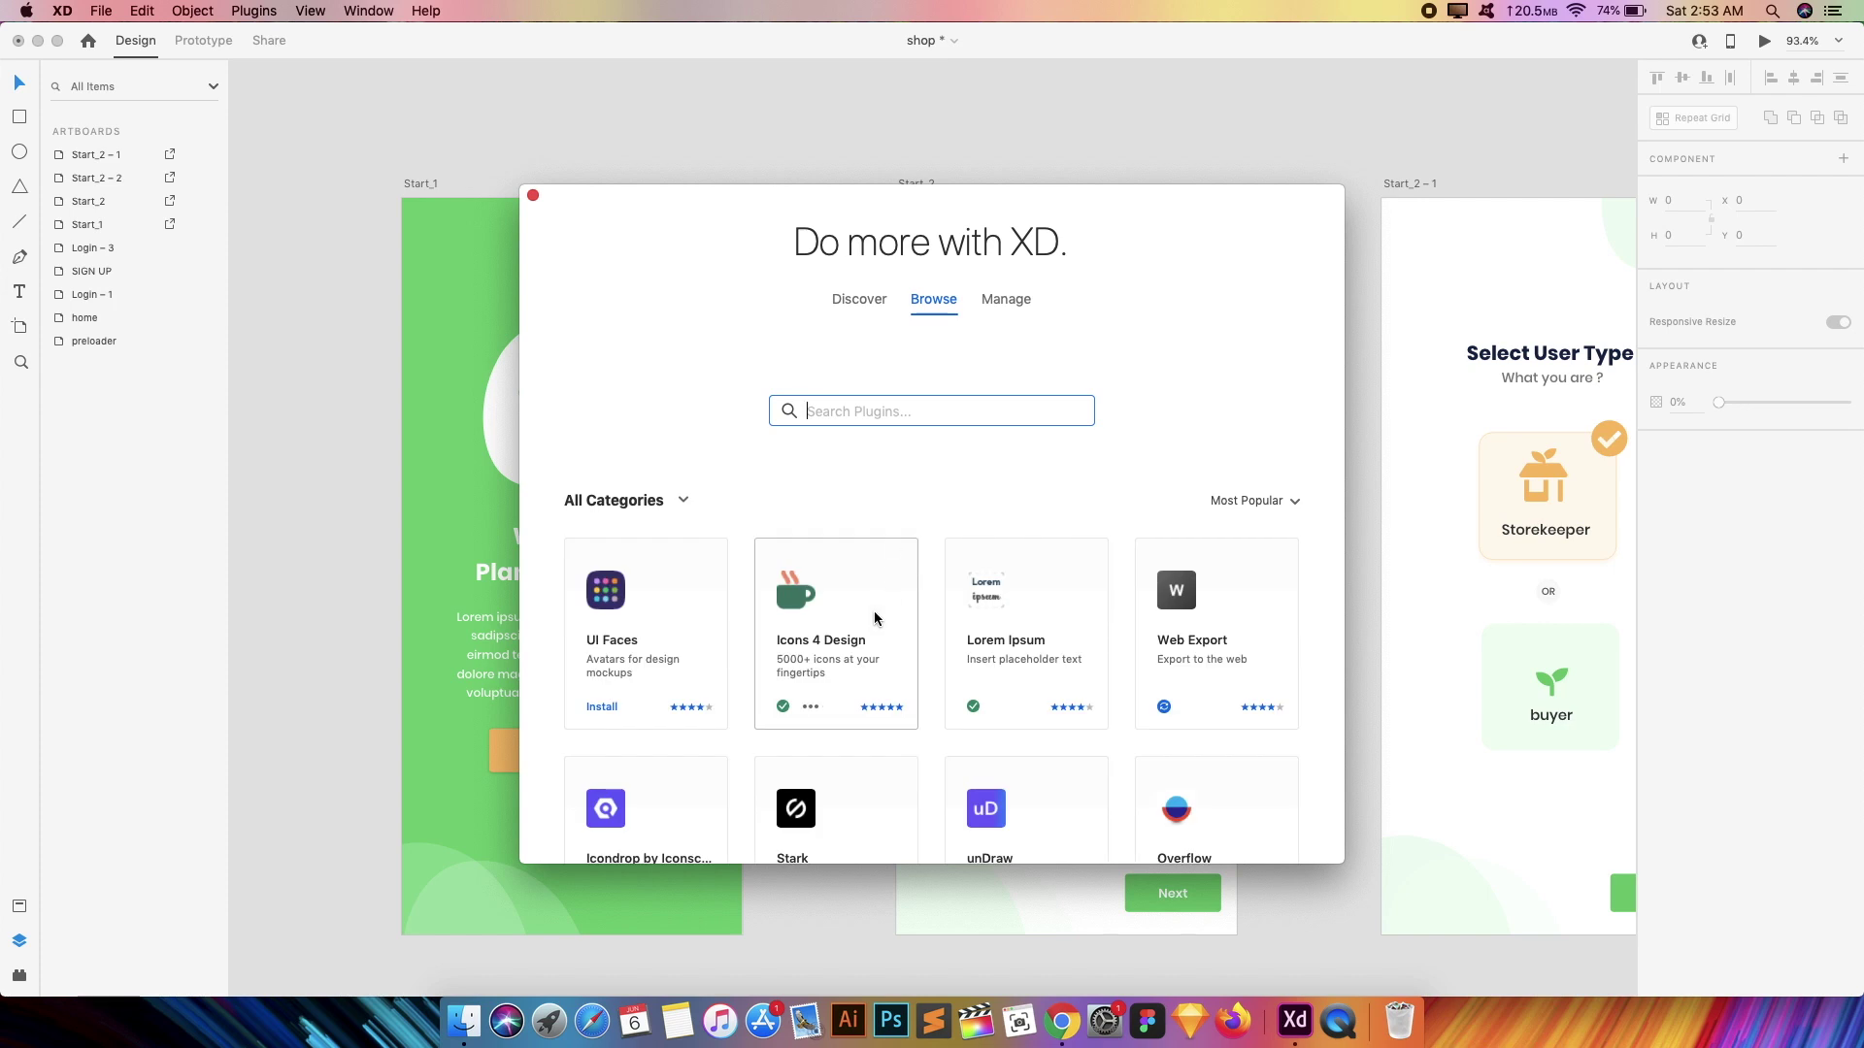
pyautogui.scroll(-2, 873, 614)
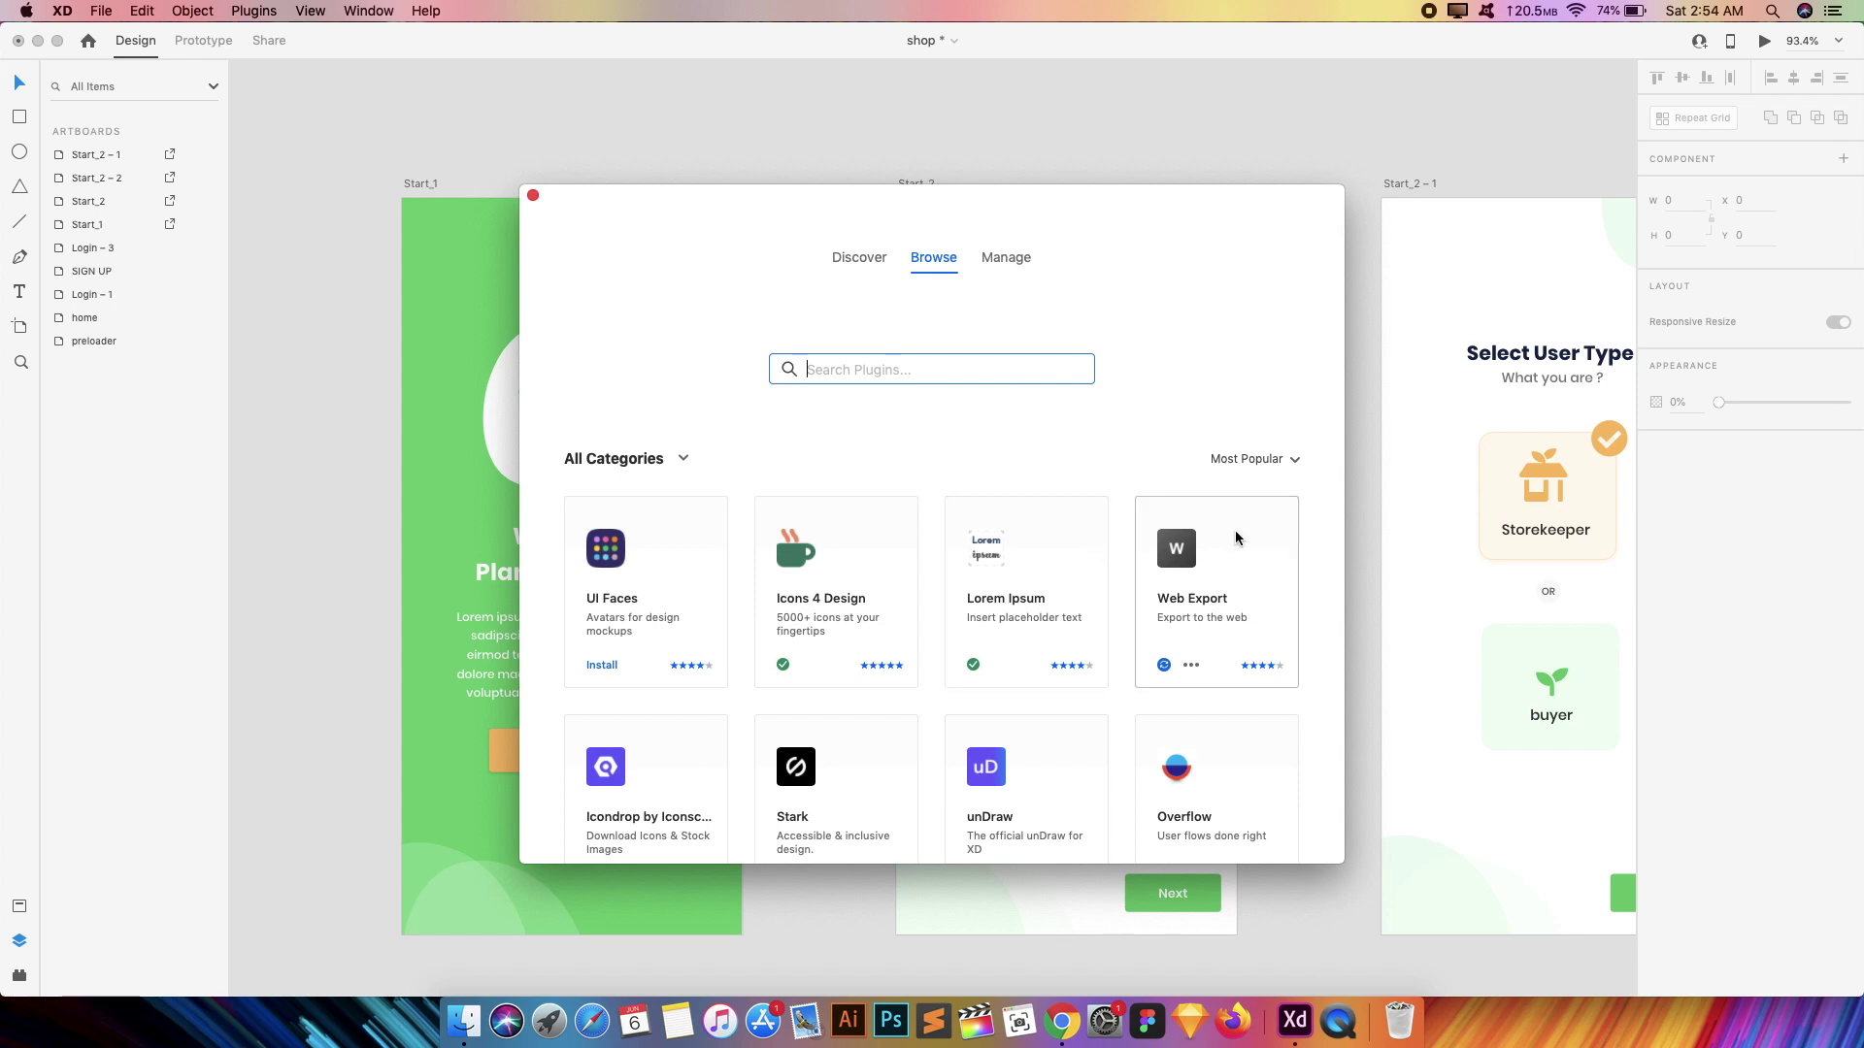
pyautogui.scroll(-4, 1139, 613)
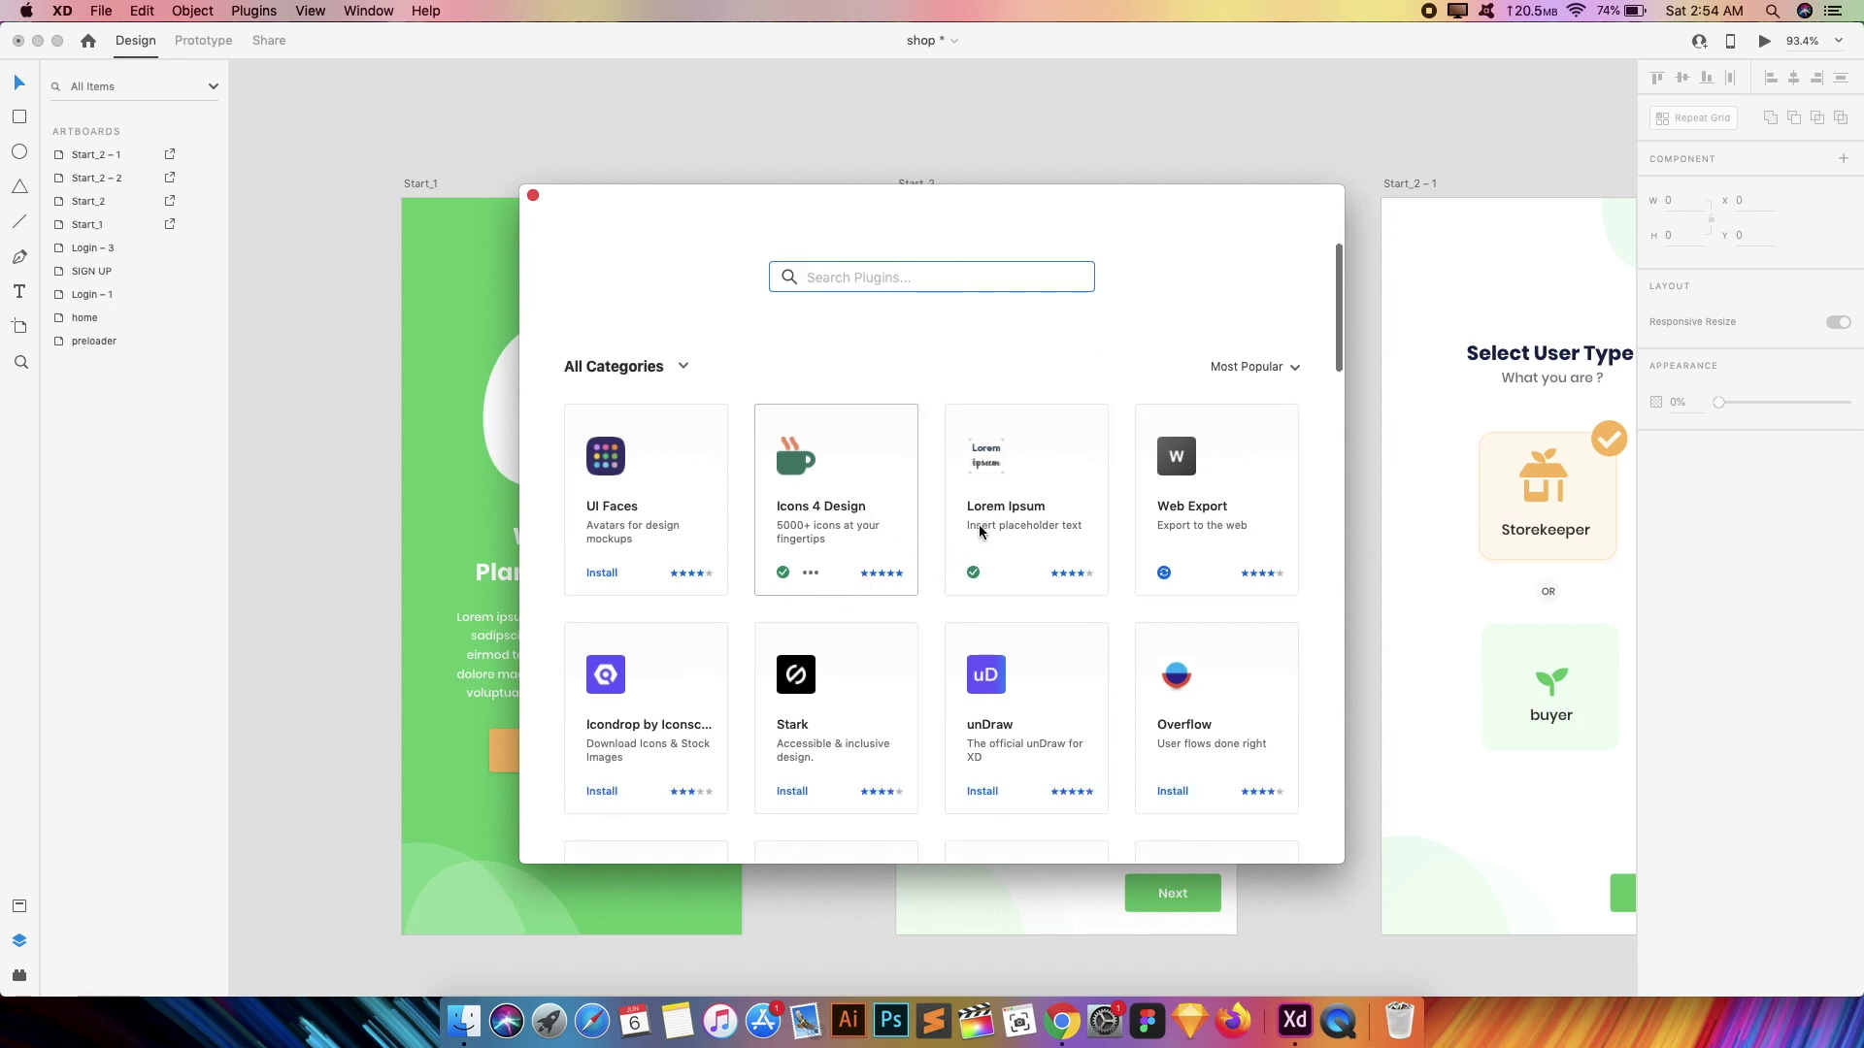
pyautogui.scroll(-5, 929, 542)
pyautogui.scroll(-3, 929, 542)
pyautogui.scroll(10, 922, 437)
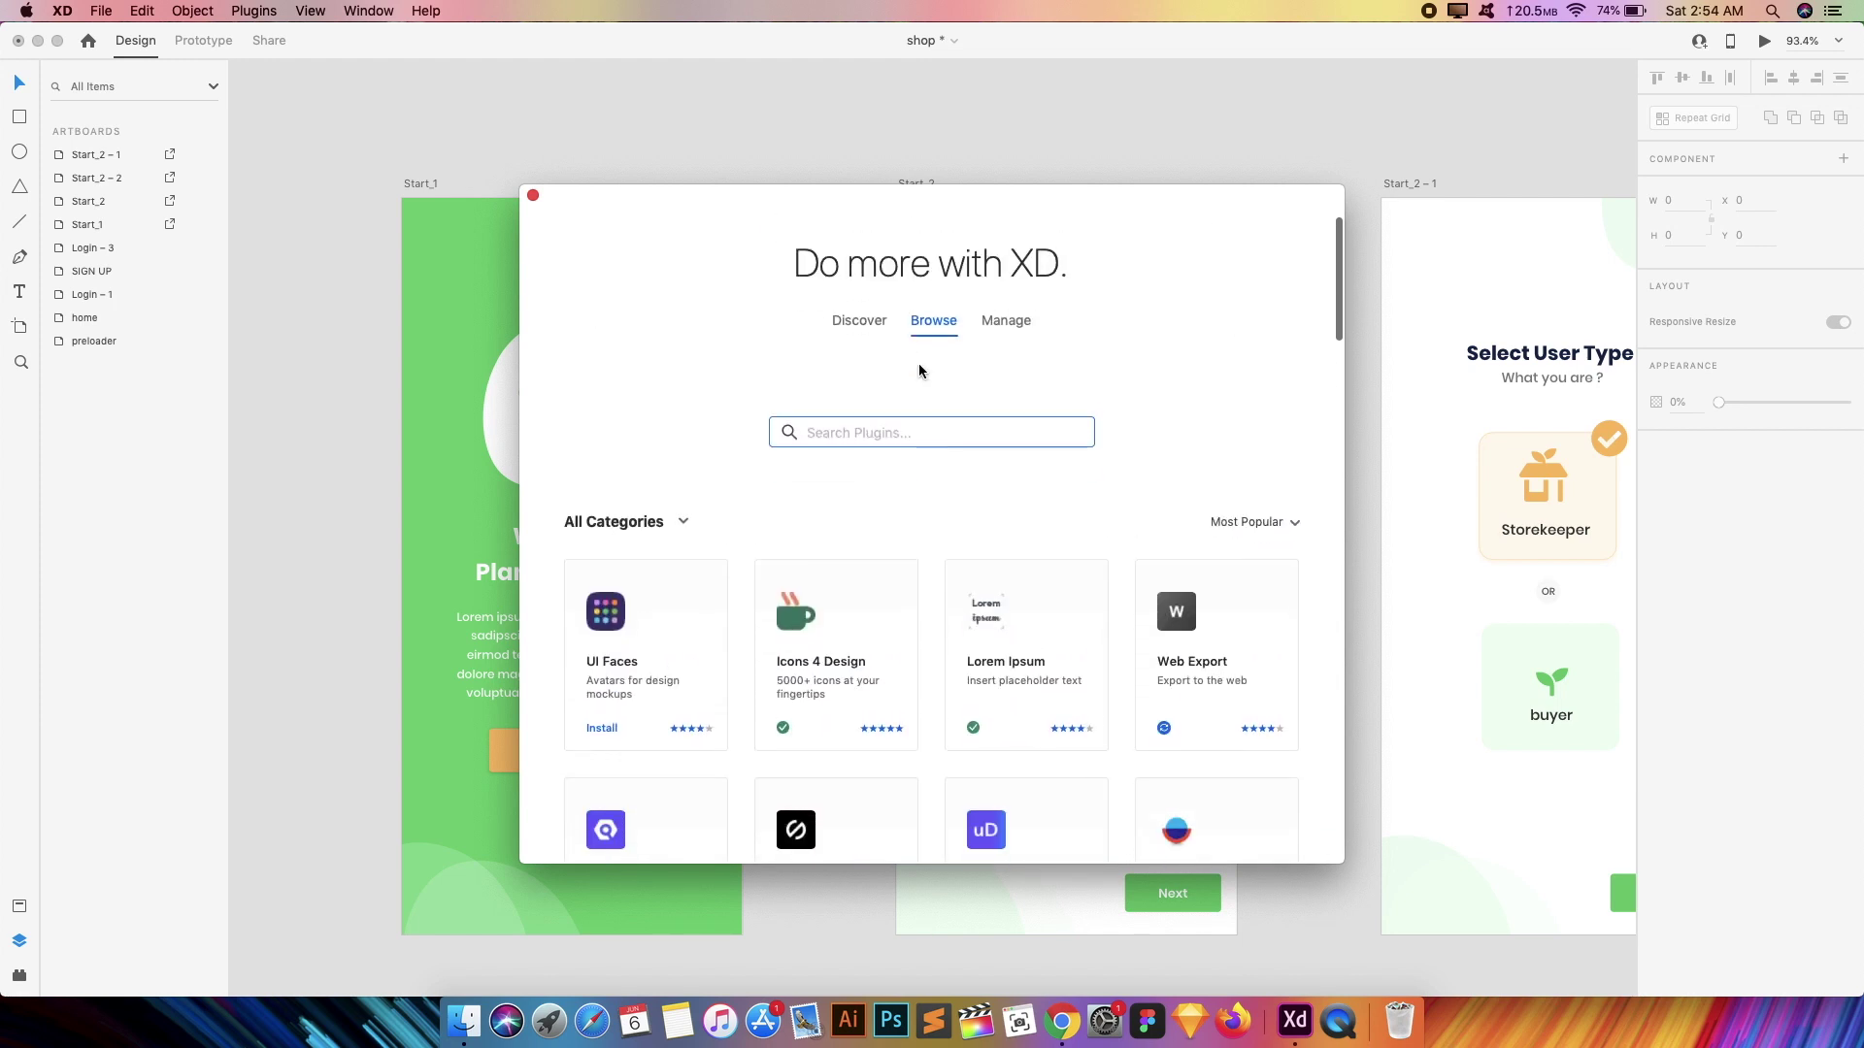
pyautogui.scroll(-1, 900, 461)
pyautogui.scroll(-15, 900, 463)
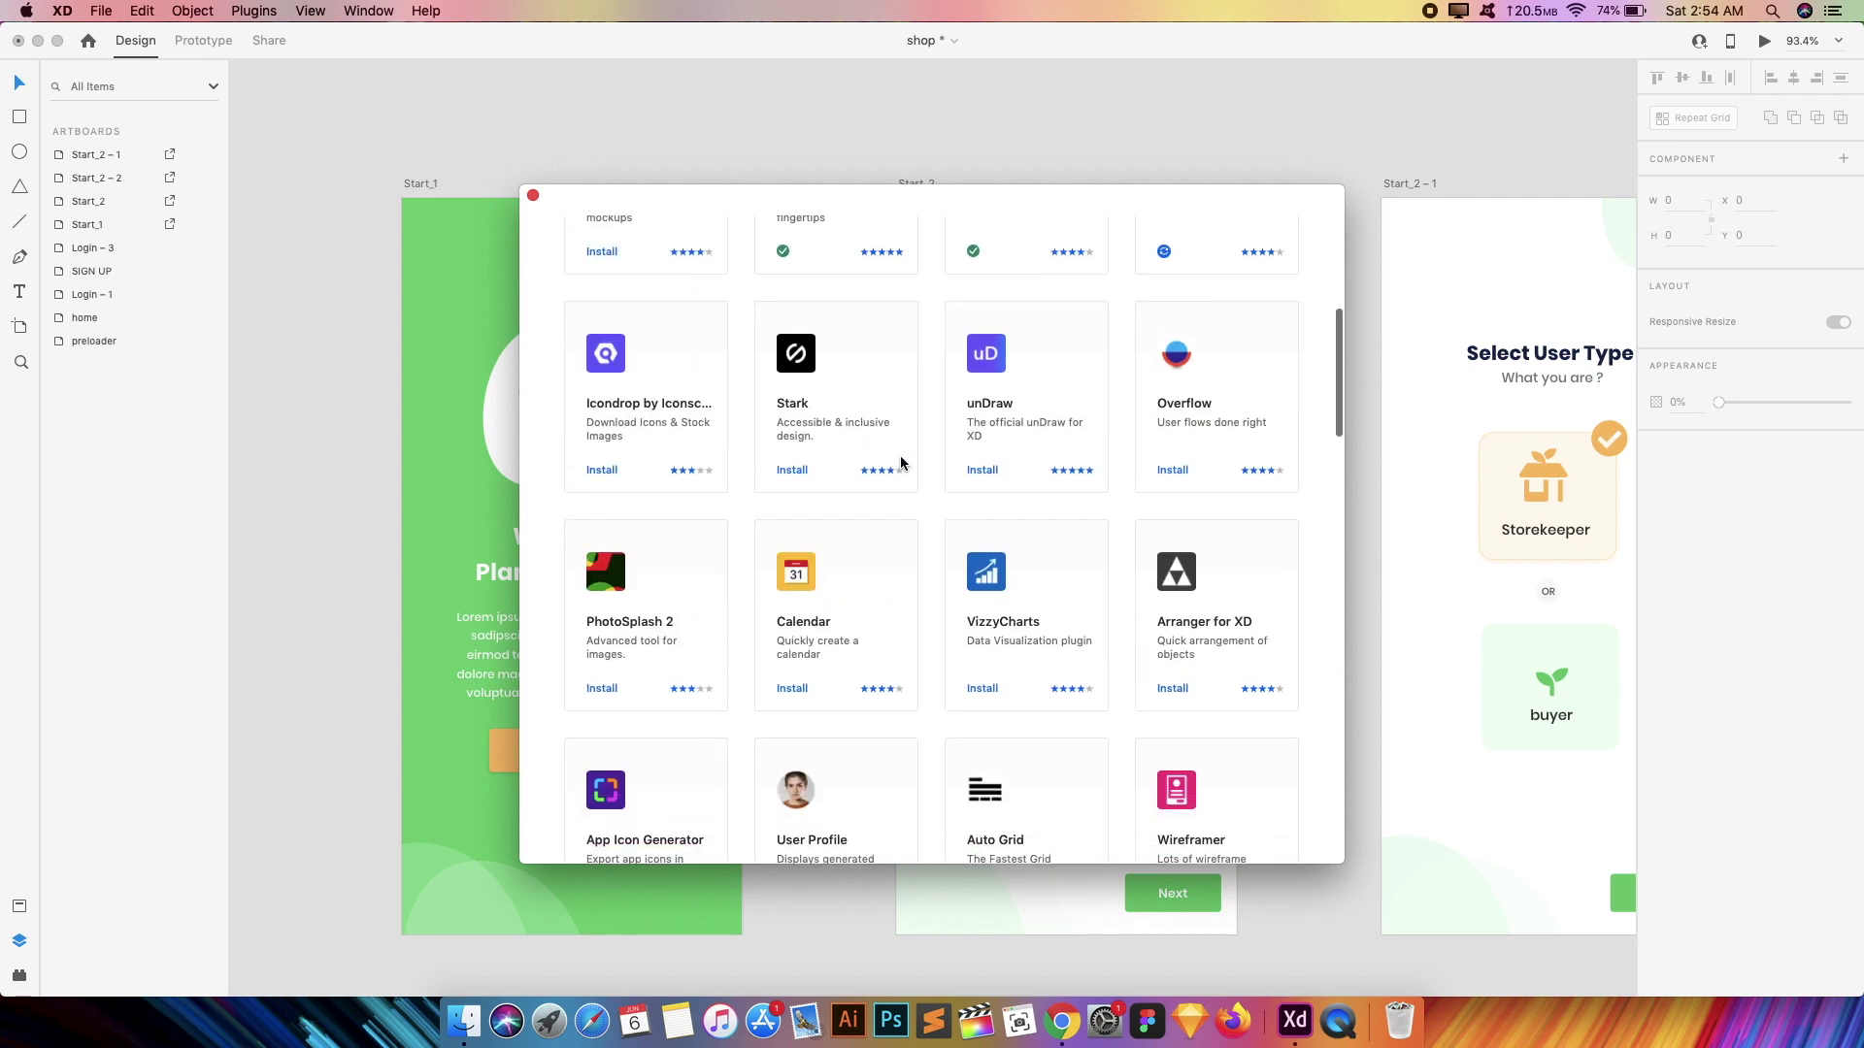
pyautogui.scroll(-7, 900, 463)
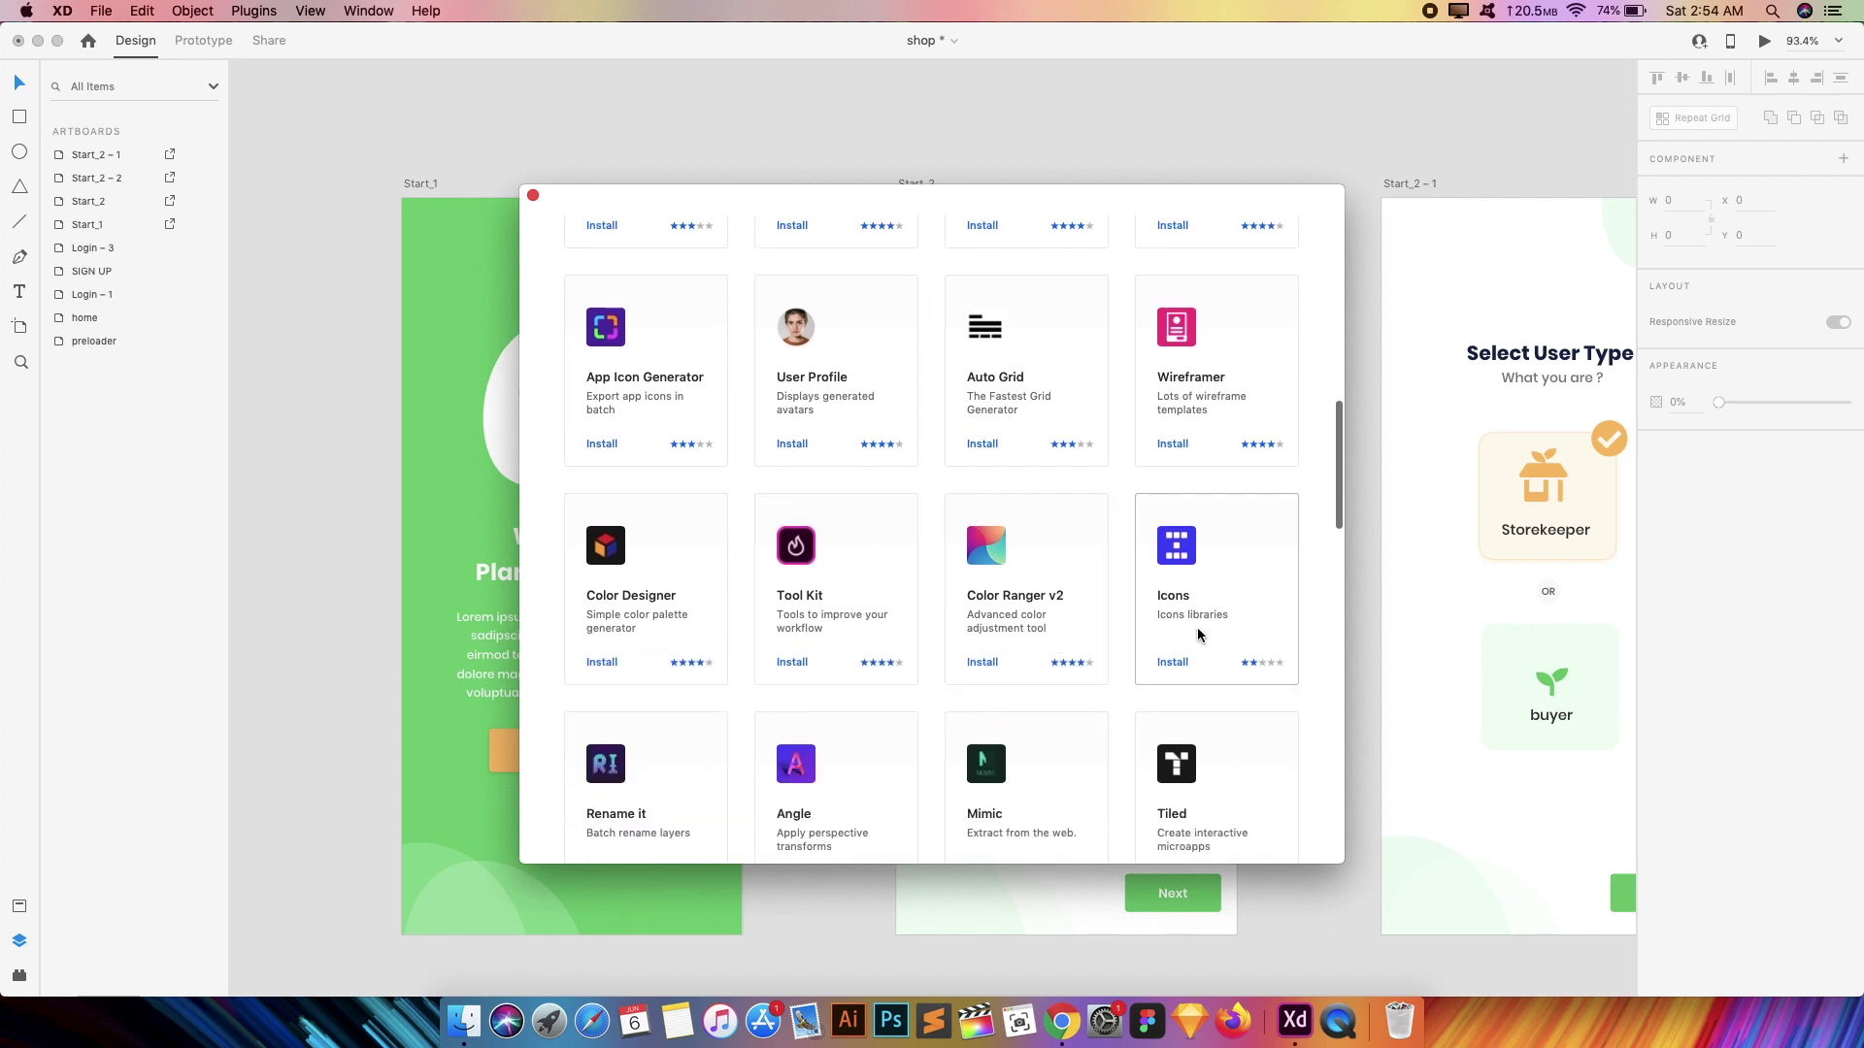
pyautogui.scroll(-2, 1204, 633)
pyautogui.scroll(-2, 1186, 723)
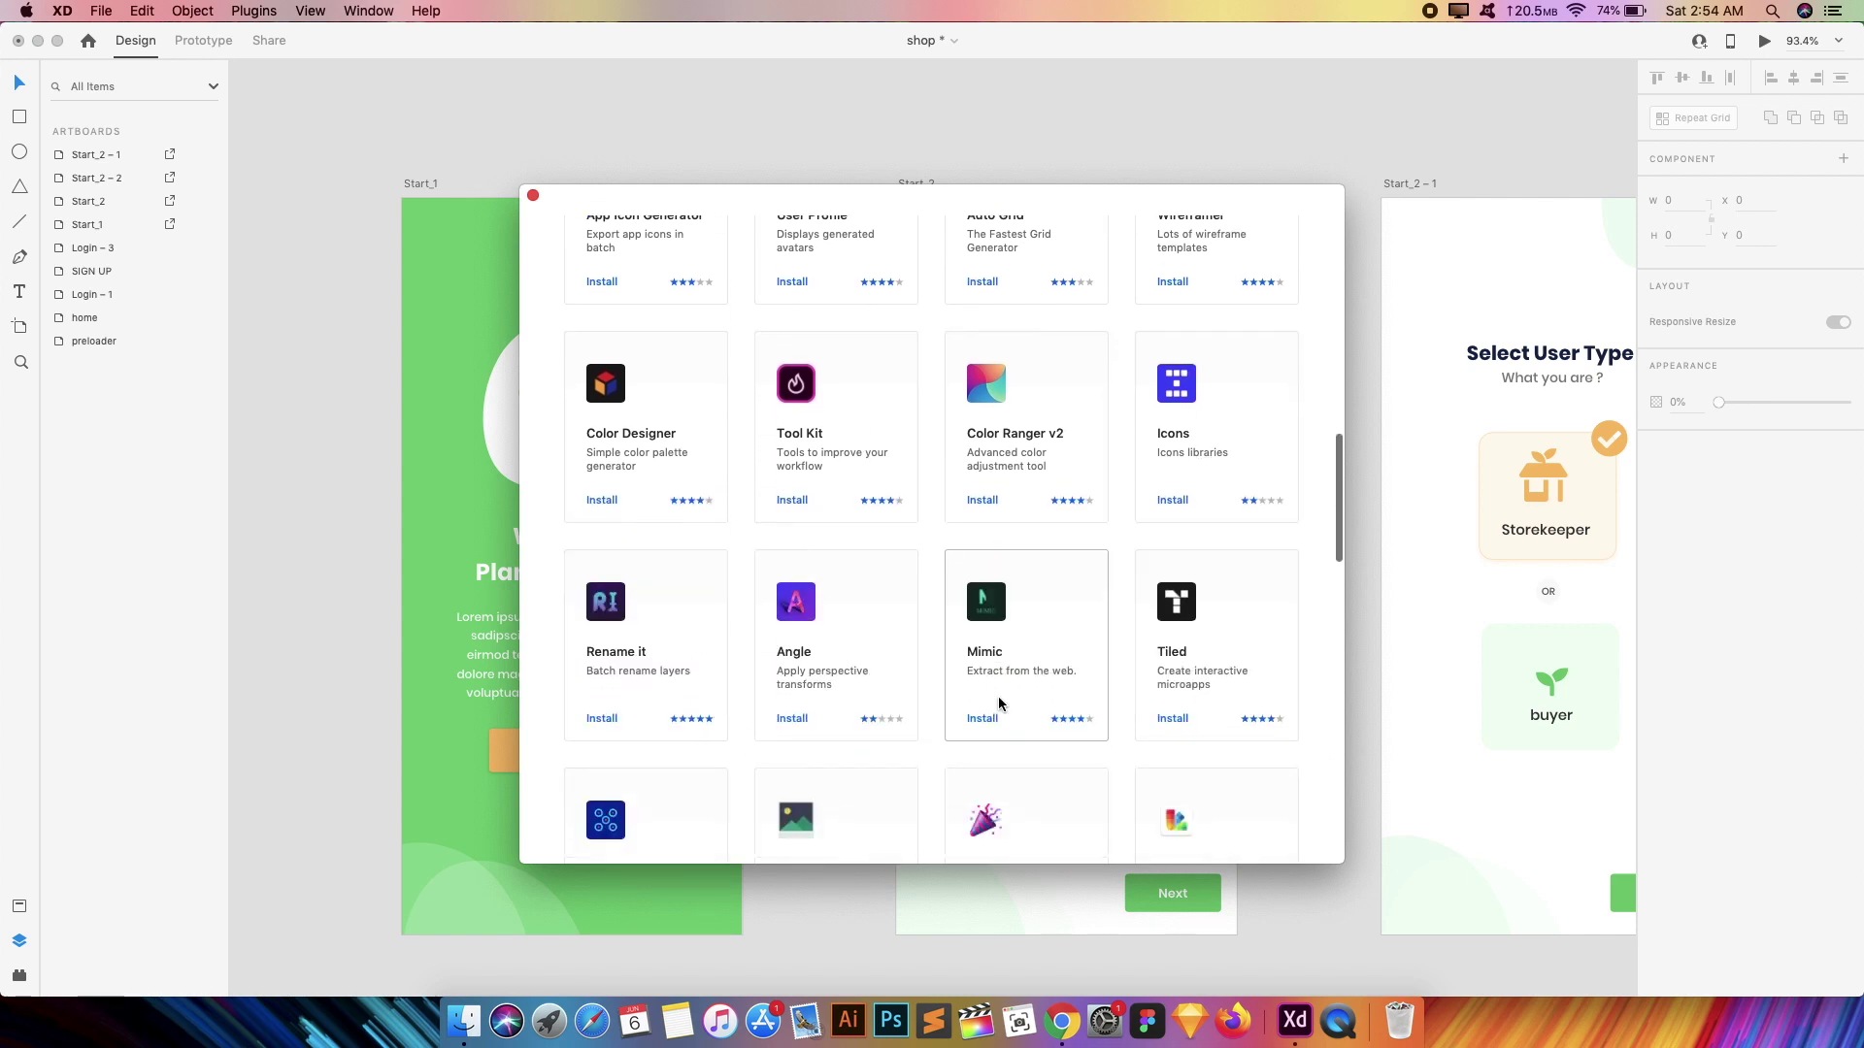
pyautogui.scroll(-9, 999, 703)
pyautogui.scroll(-5, 999, 703)
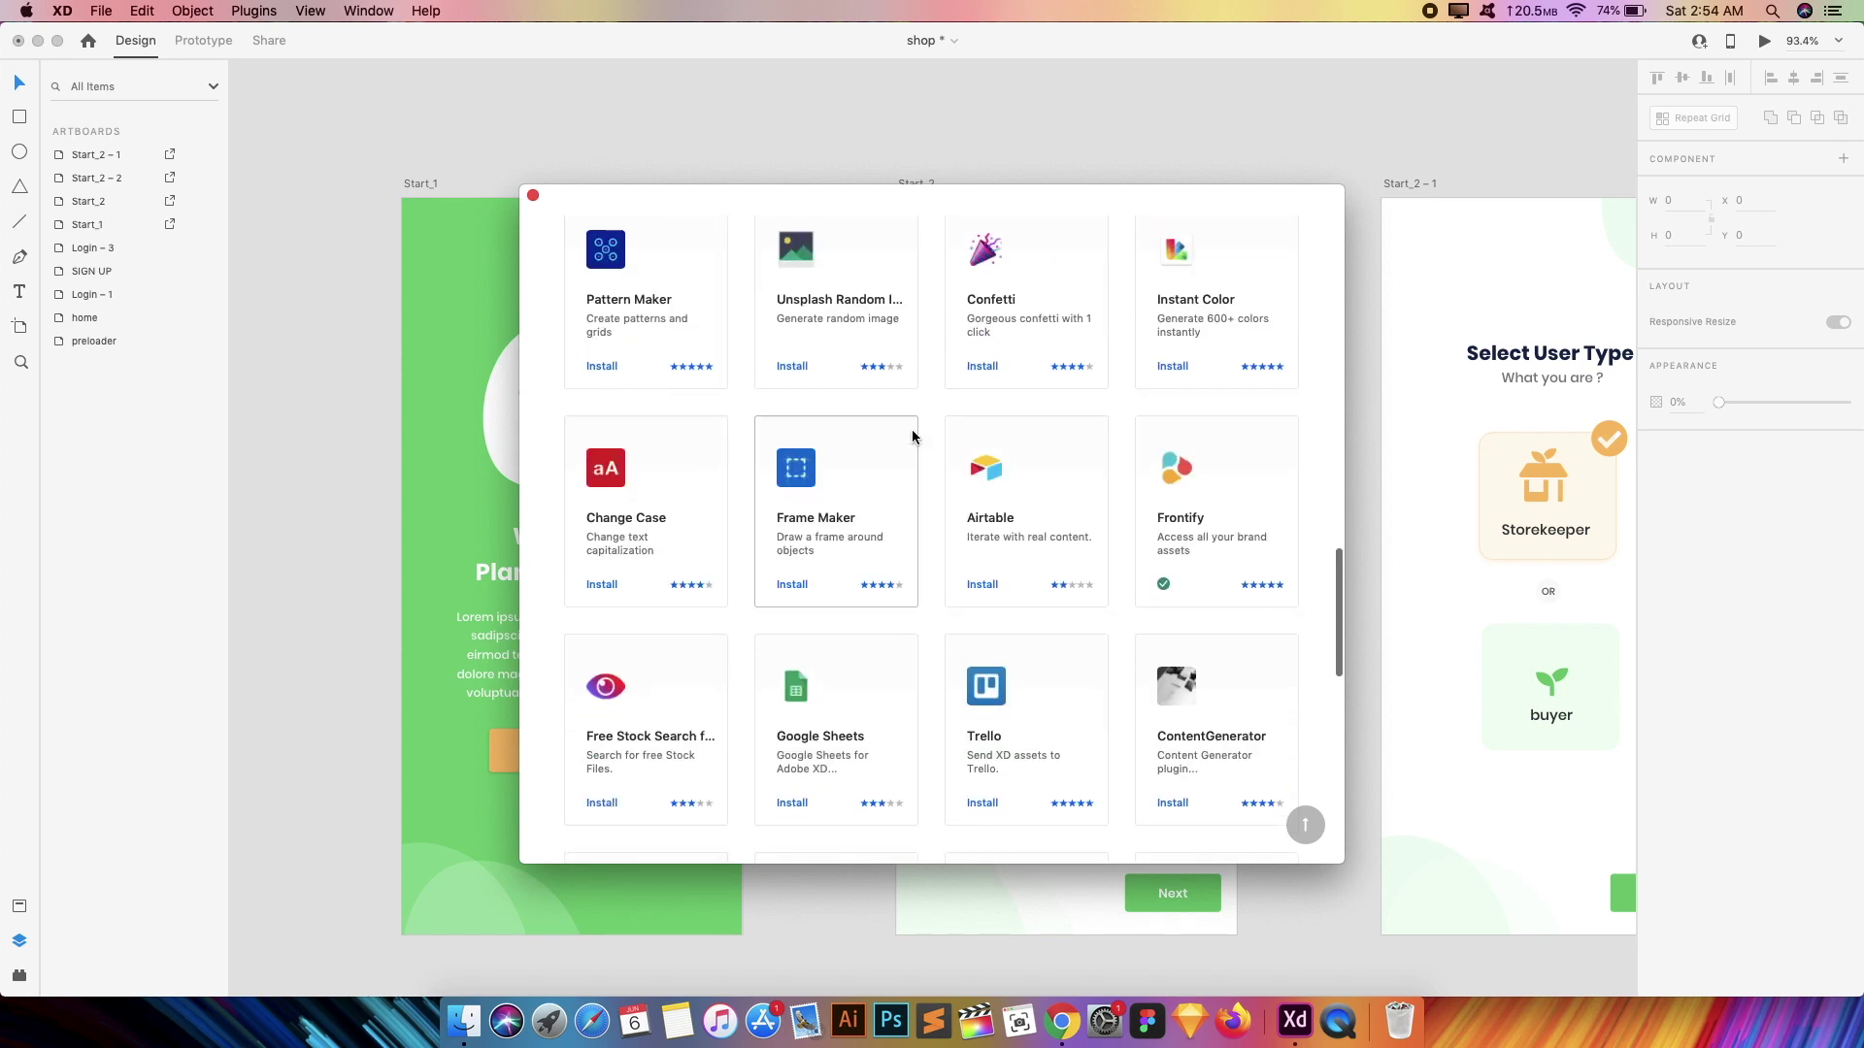
pyautogui.scroll(2, 913, 388)
pyautogui.scroll(10, 837, 402)
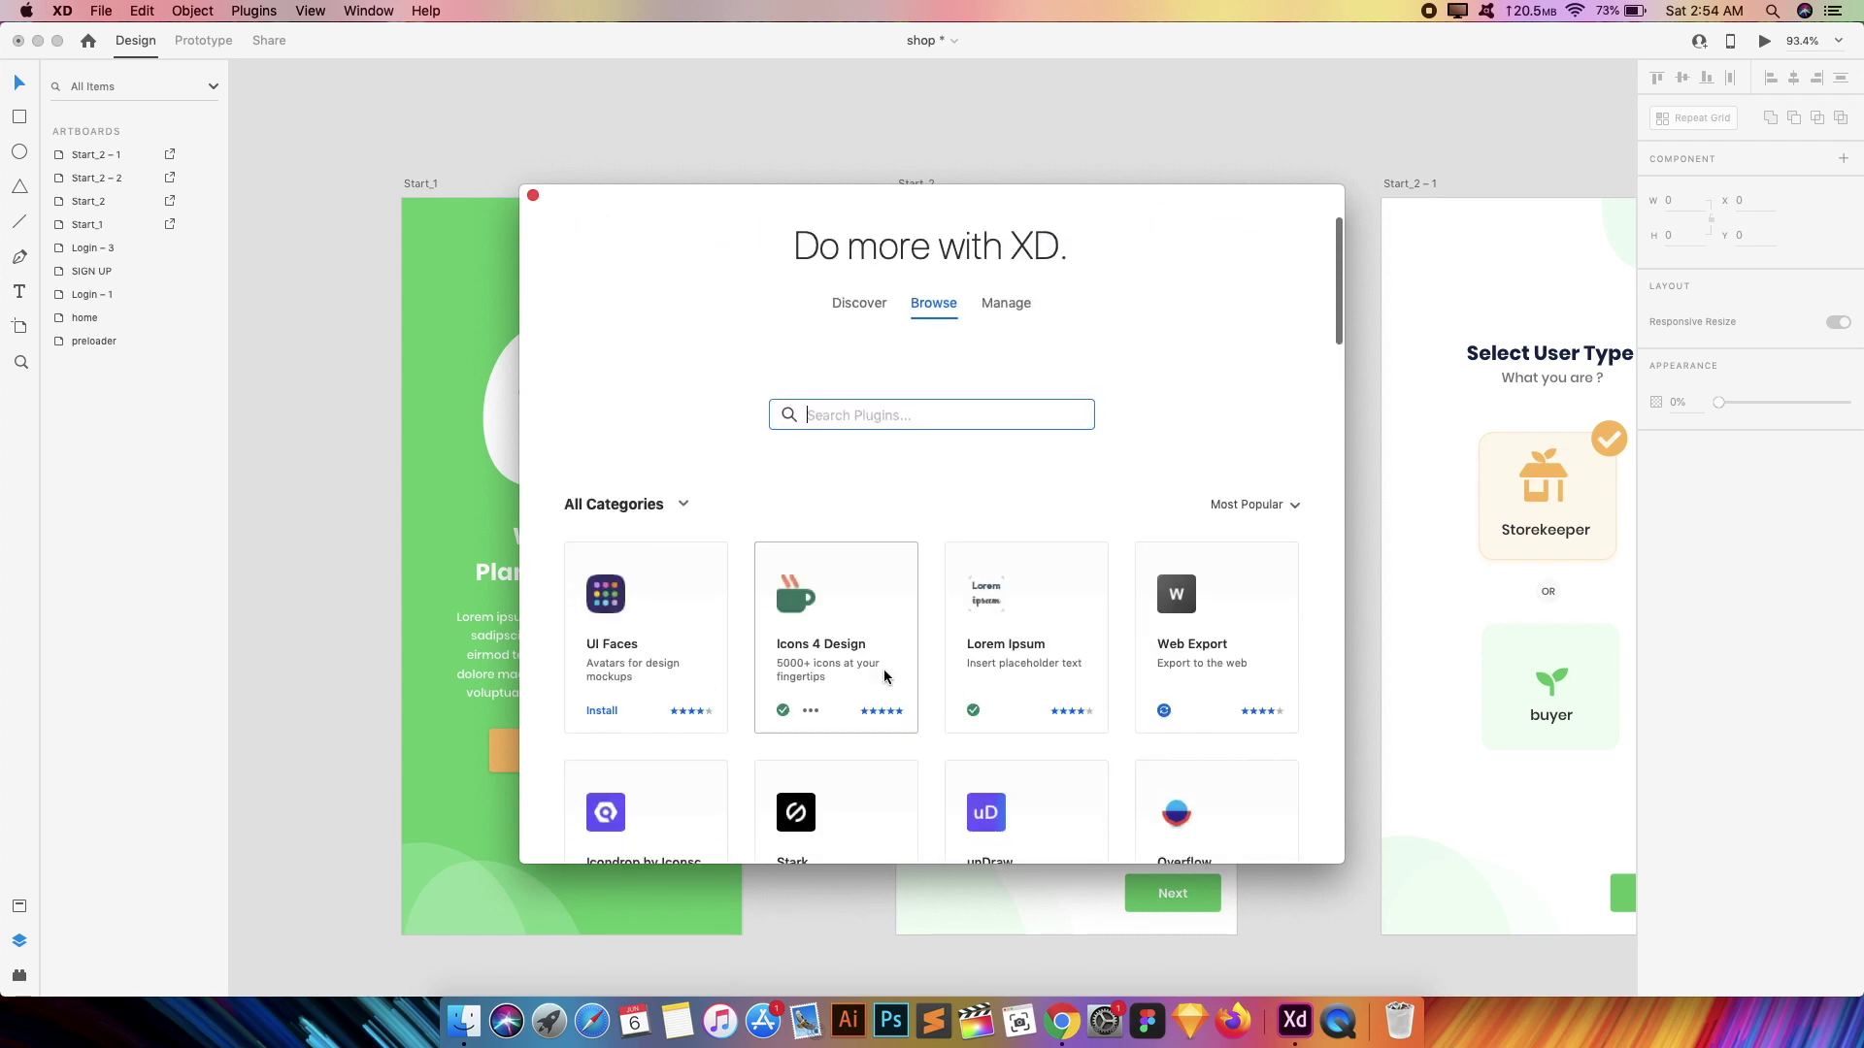
# - View the details of the Icons 4 Design and UI Faces plugins in turn, and close the plugin window
pyautogui.click(828, 632)
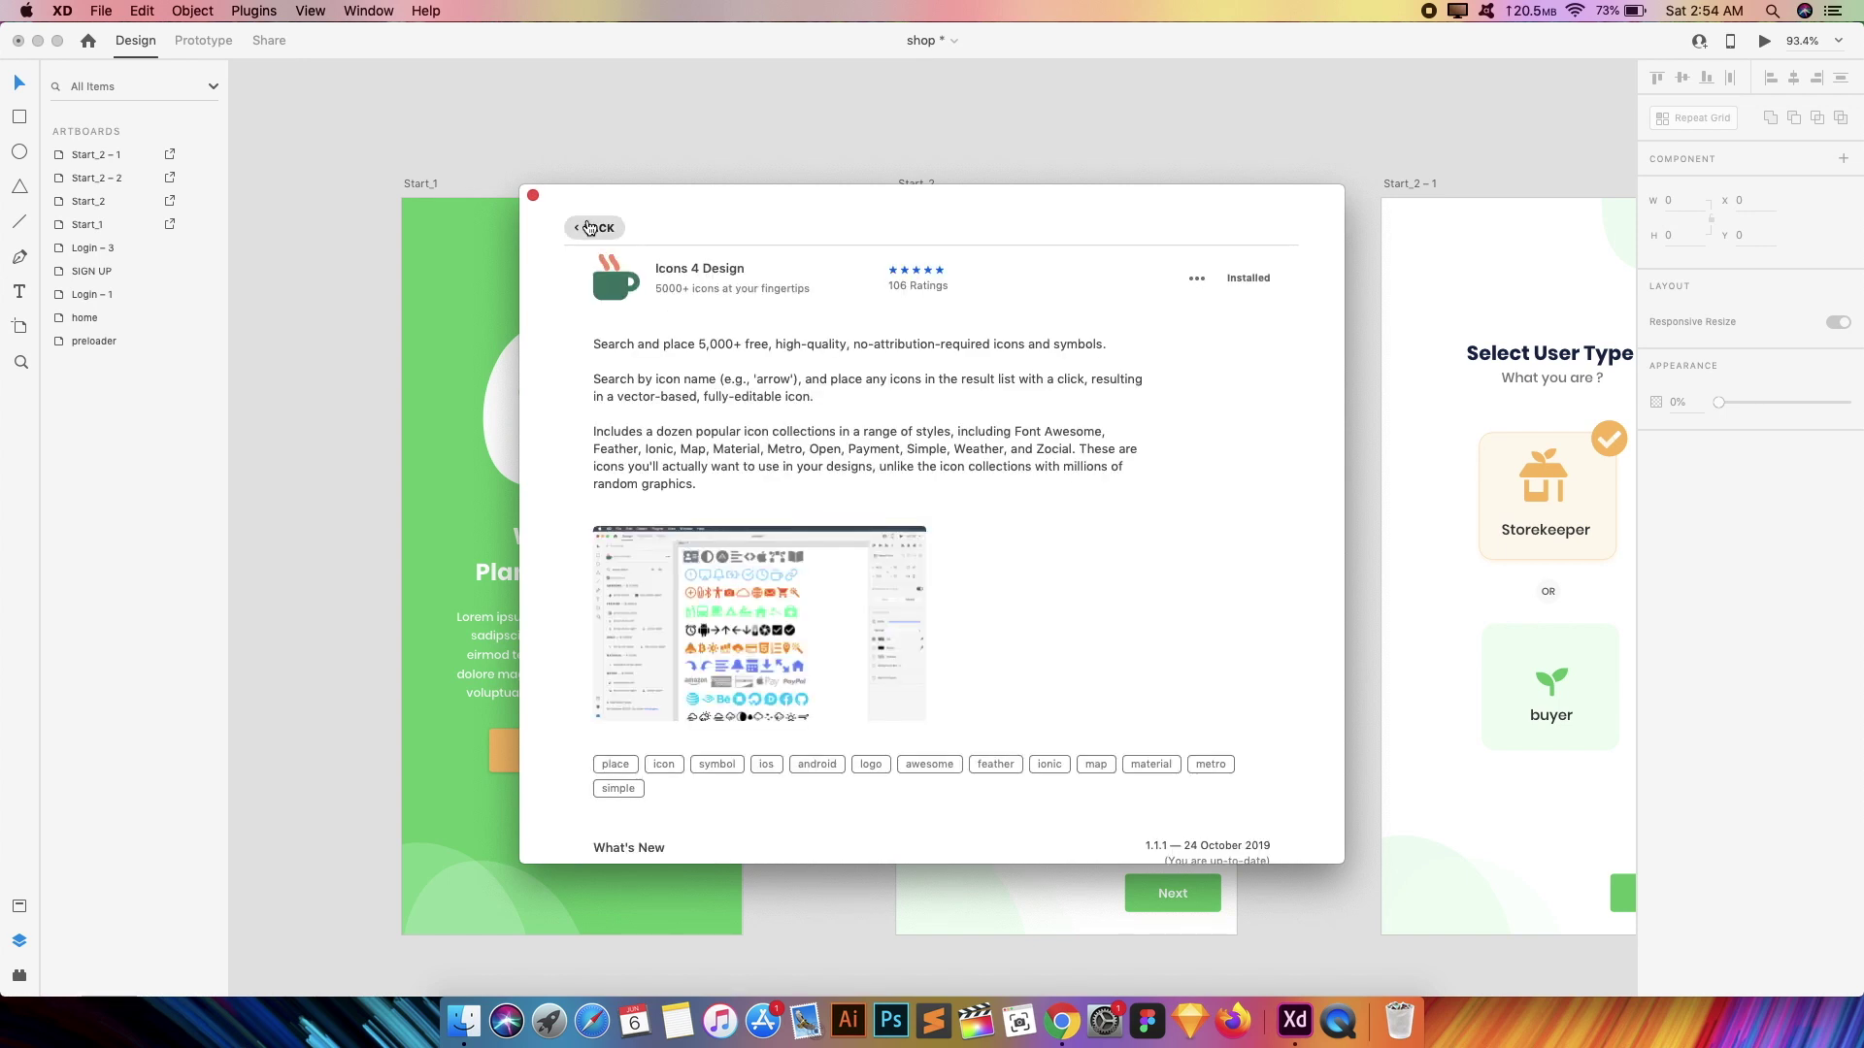
pyautogui.click(594, 228)
pyautogui.click(579, 594)
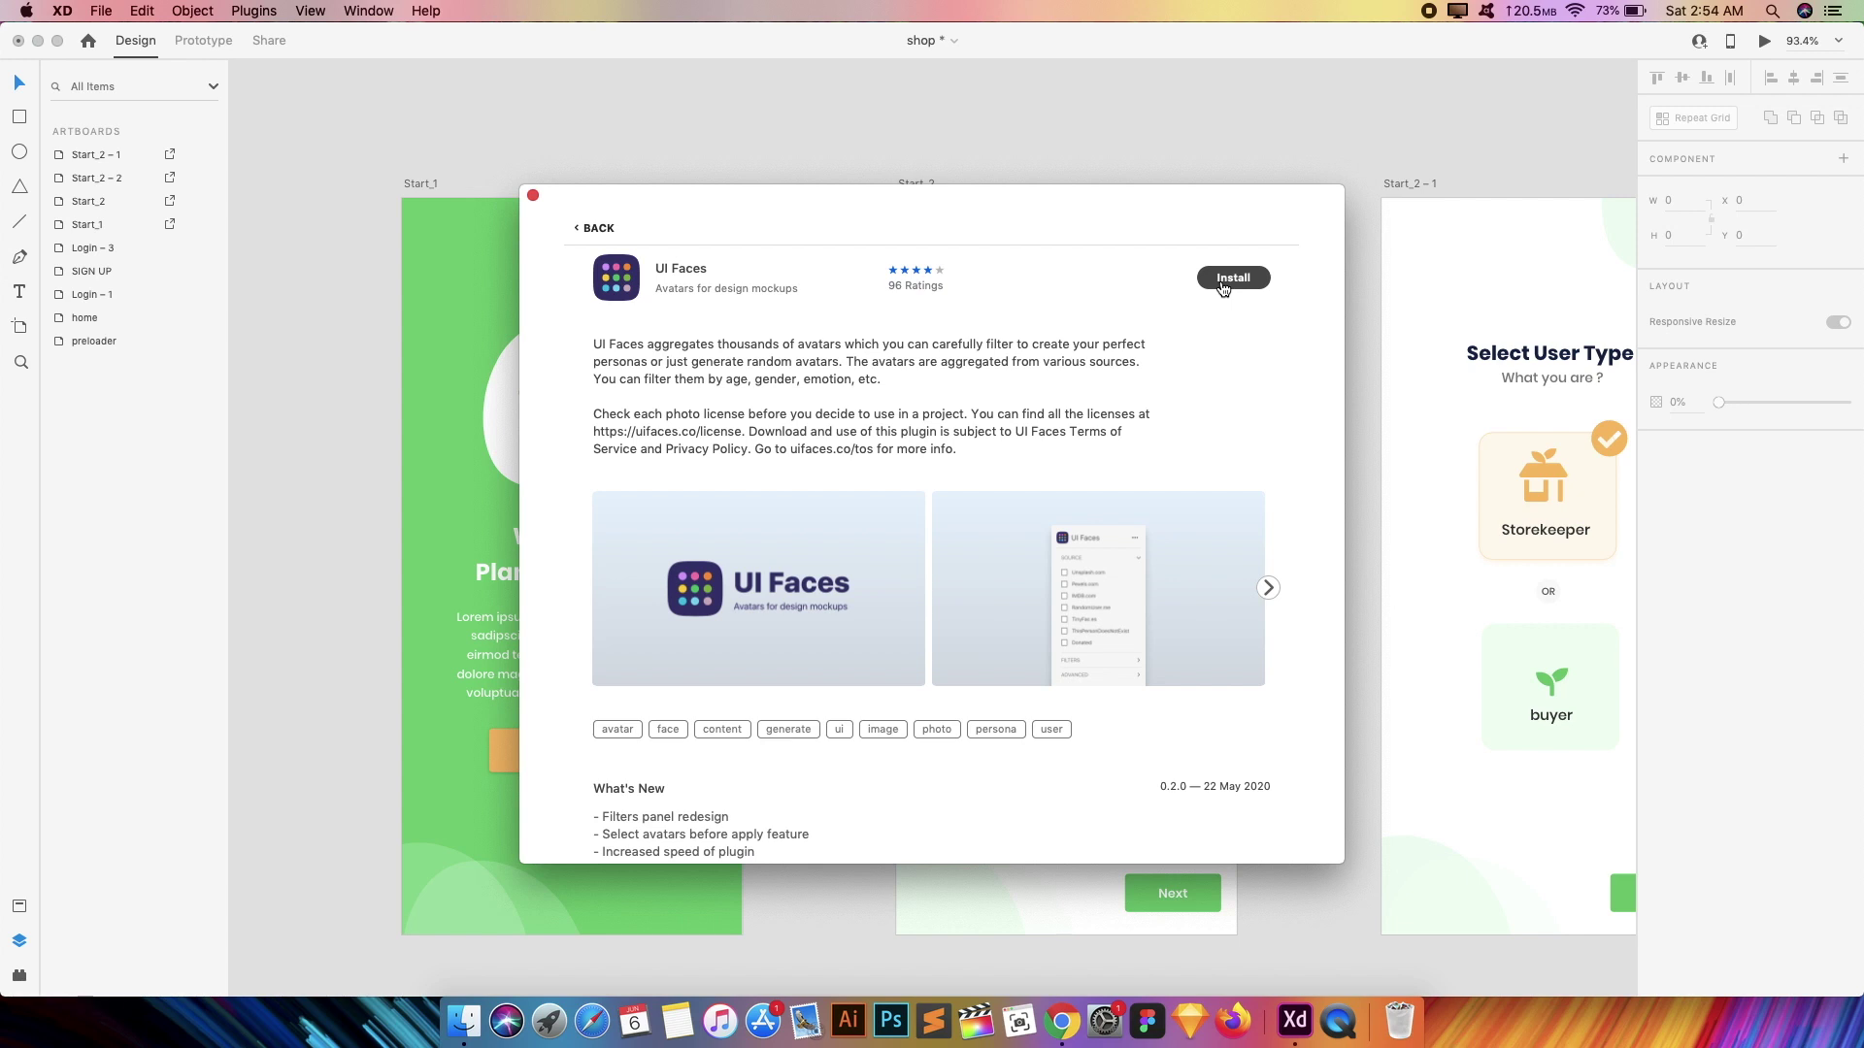
pyautogui.click(533, 197)
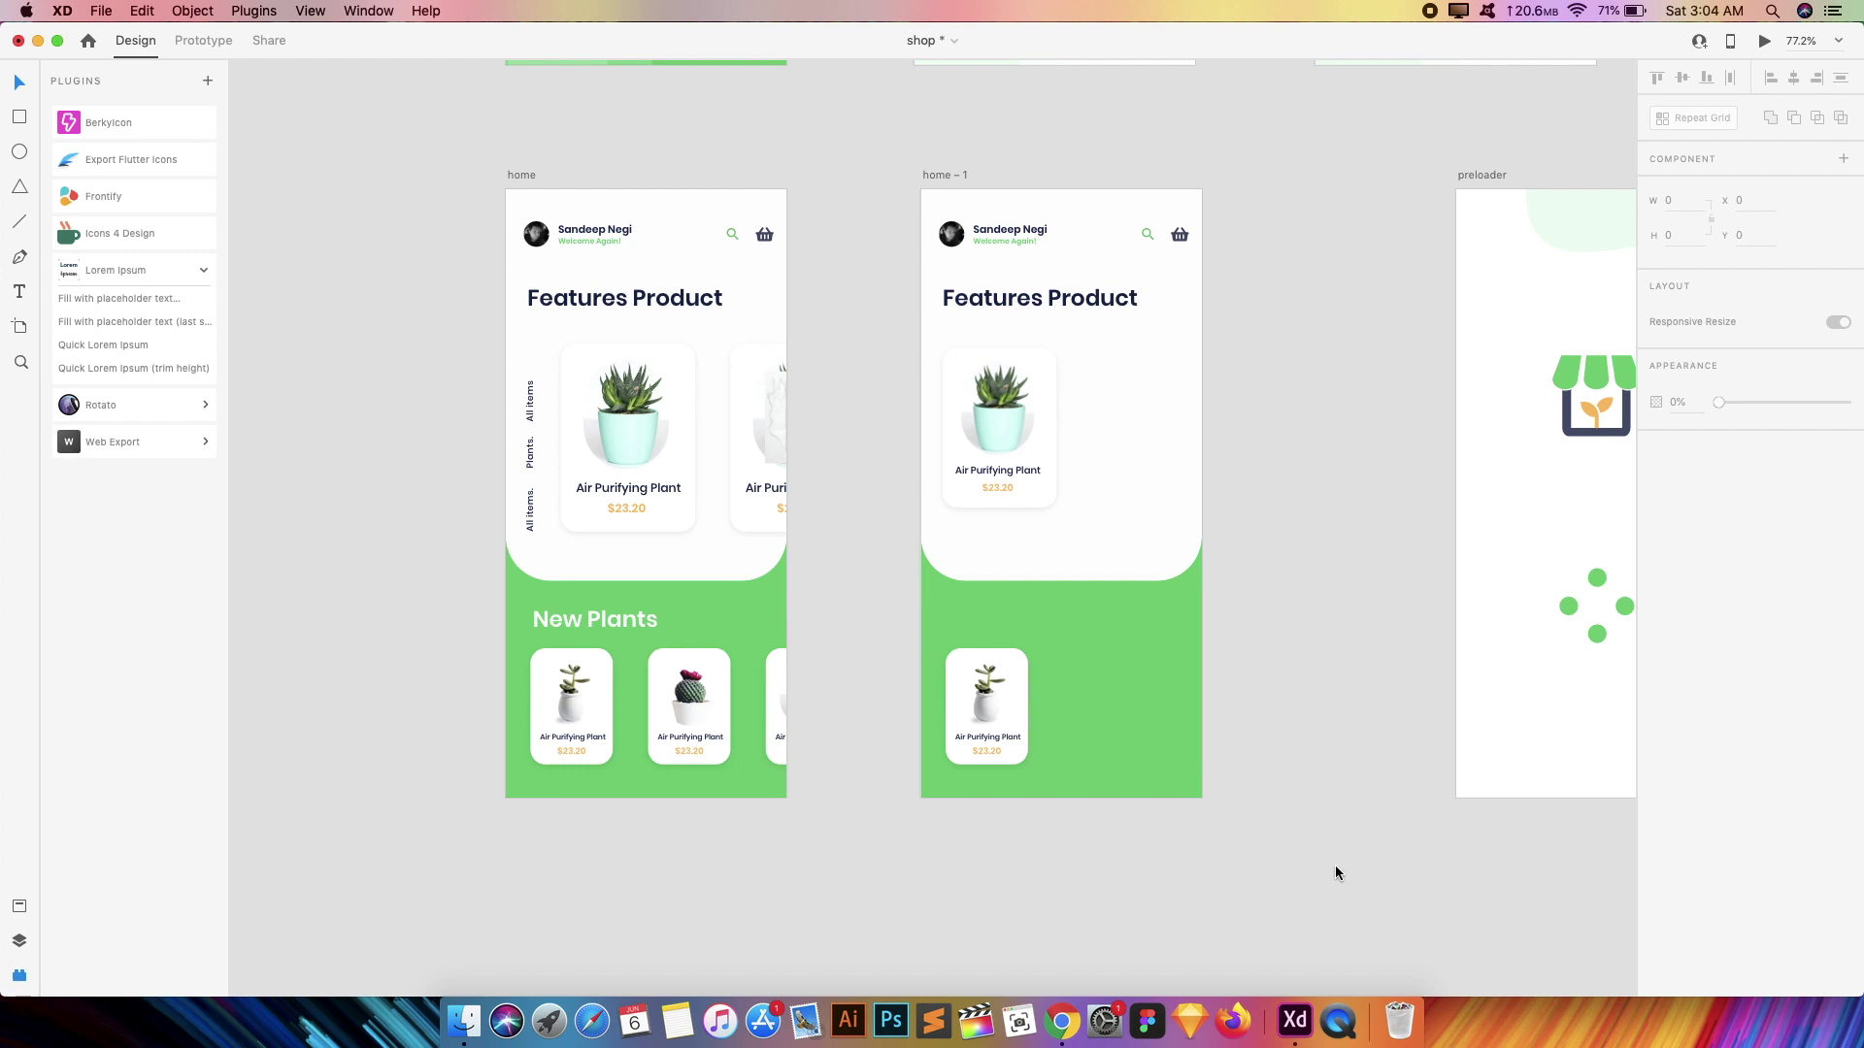
# - Examine the preloader artboard, the Lorem Ipsum plugin's commands and the list of installed plugins
pyautogui.hscroll(10, 1349, 726)
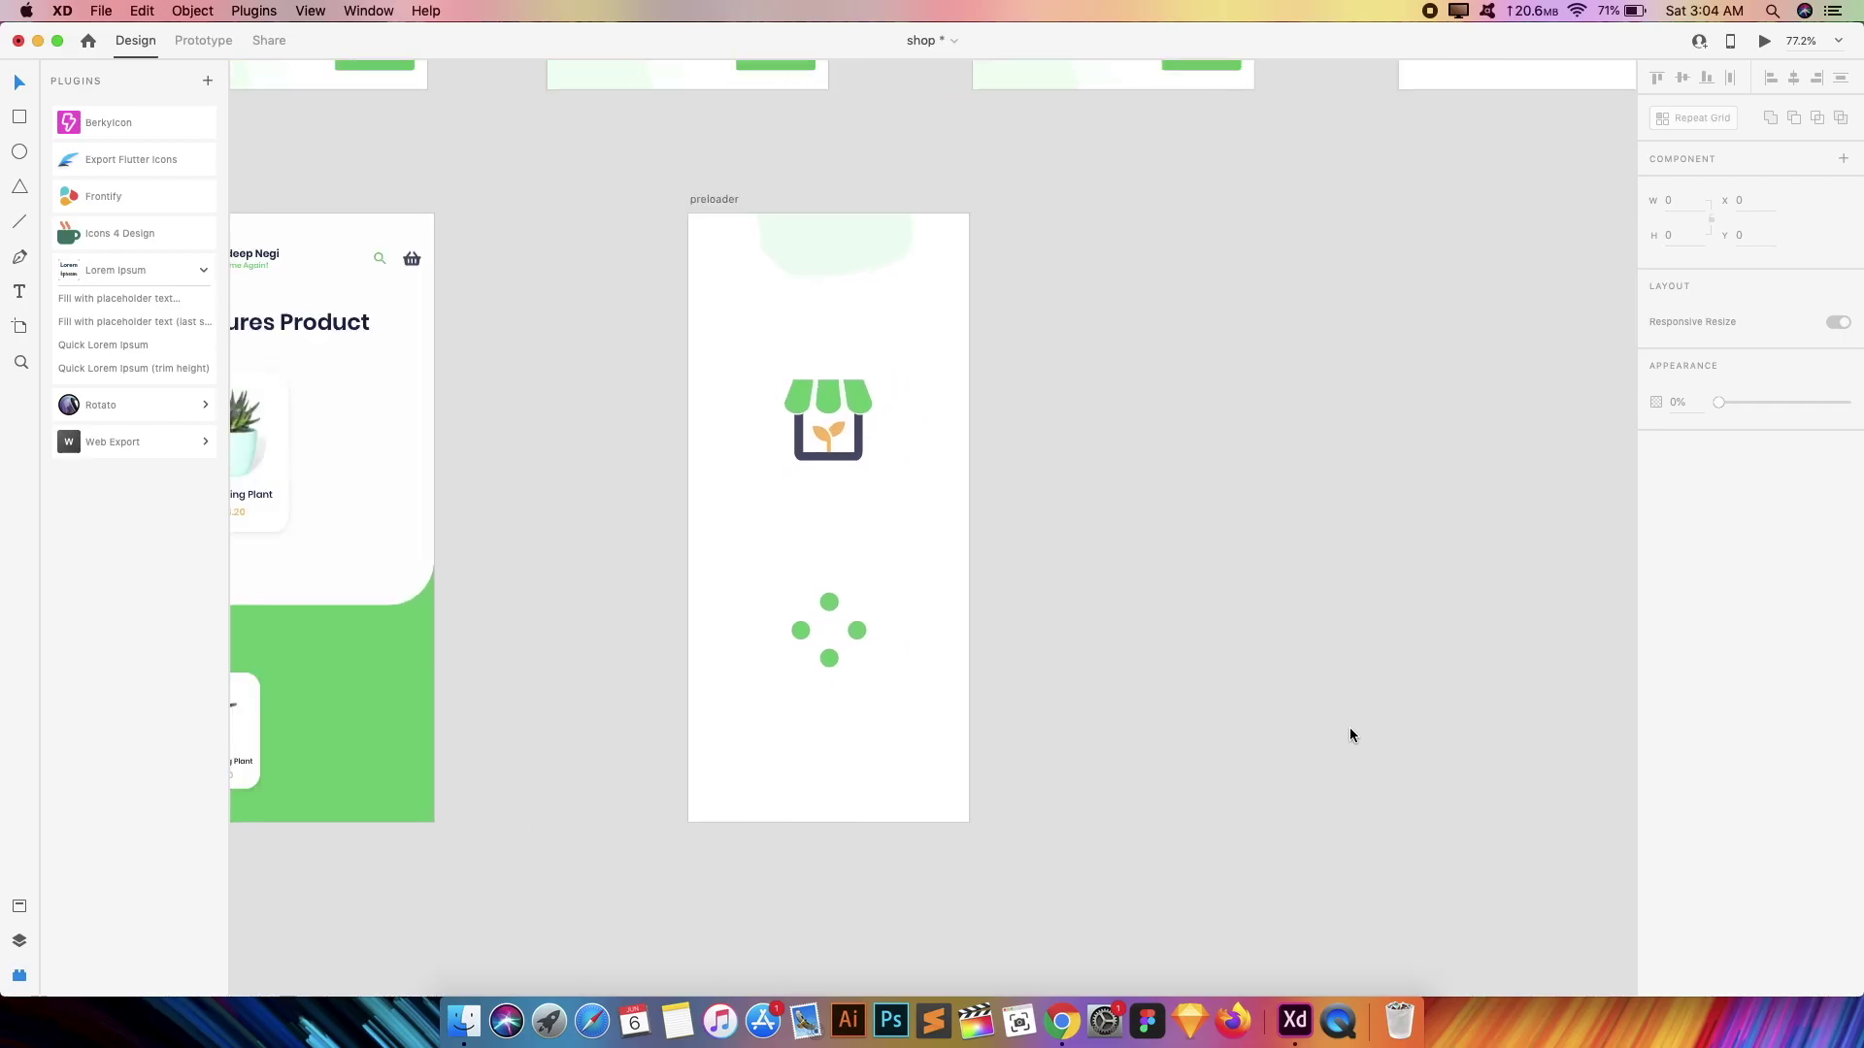
pyautogui.scroll(5, 1350, 729)
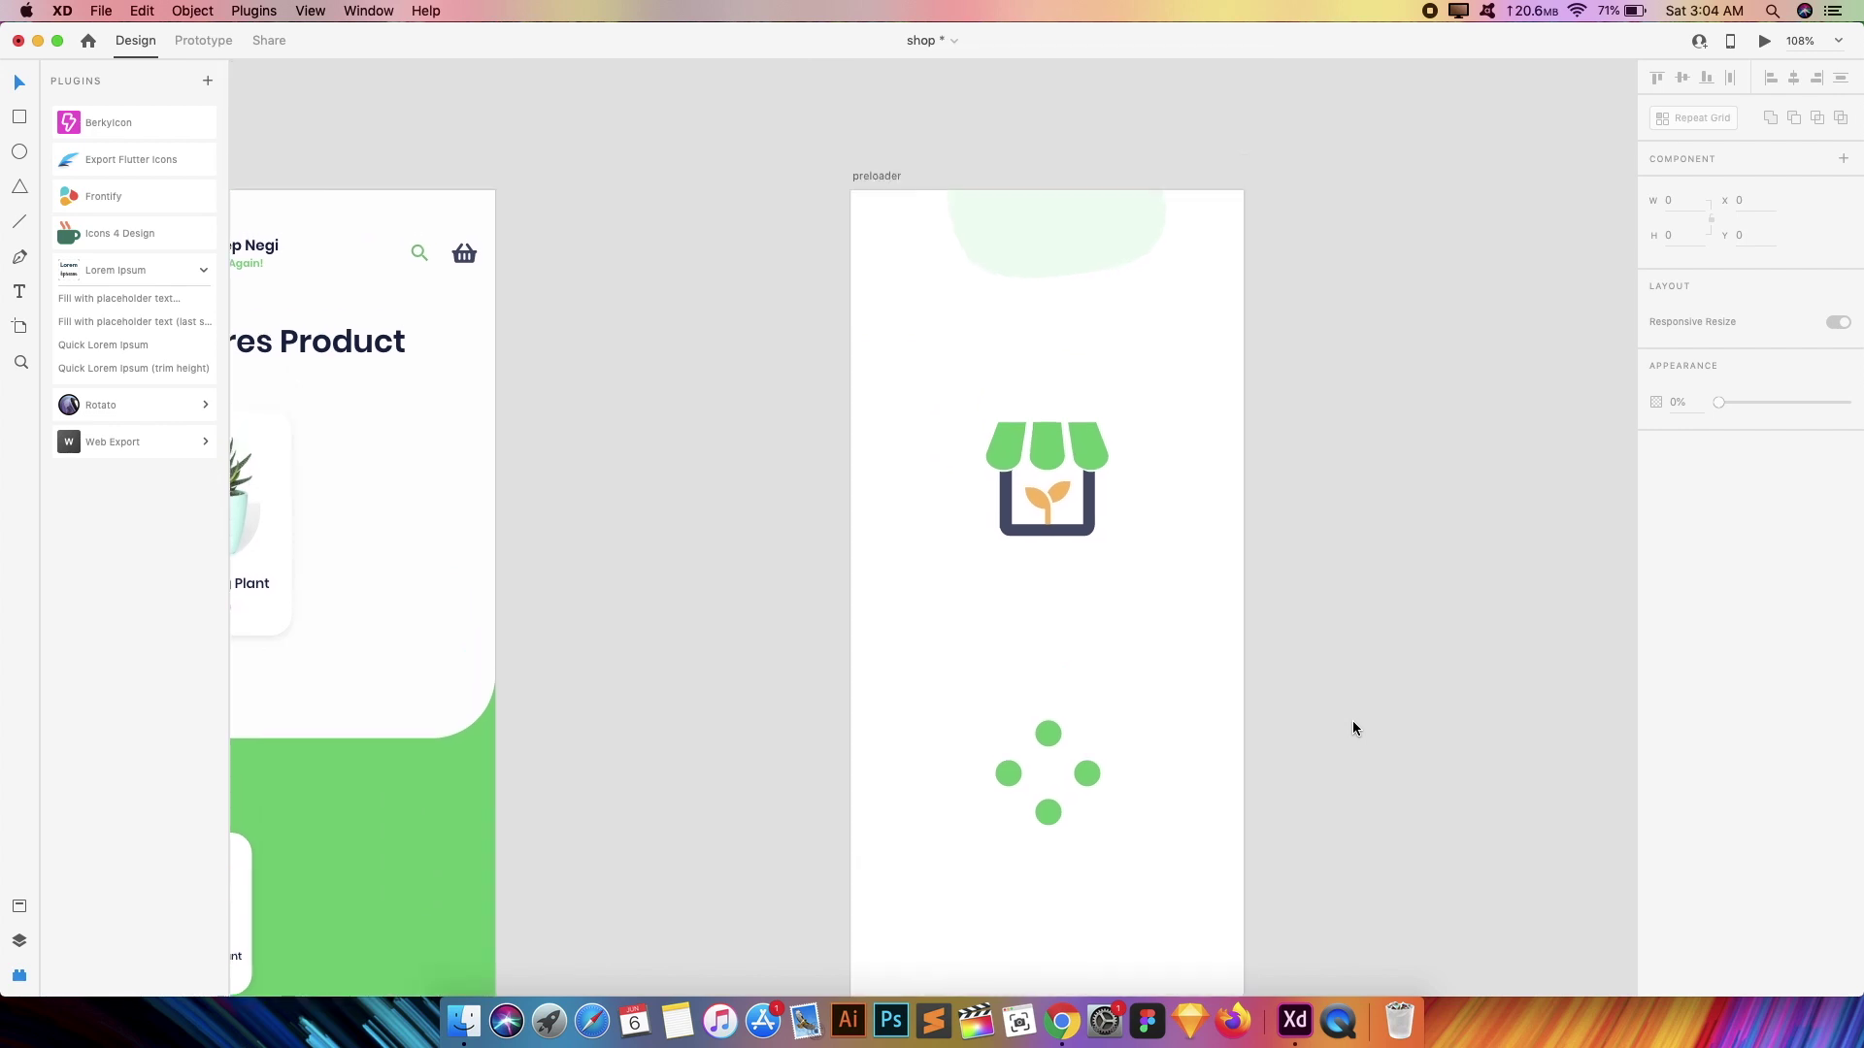
pyautogui.scroll(-2, 1165, 529)
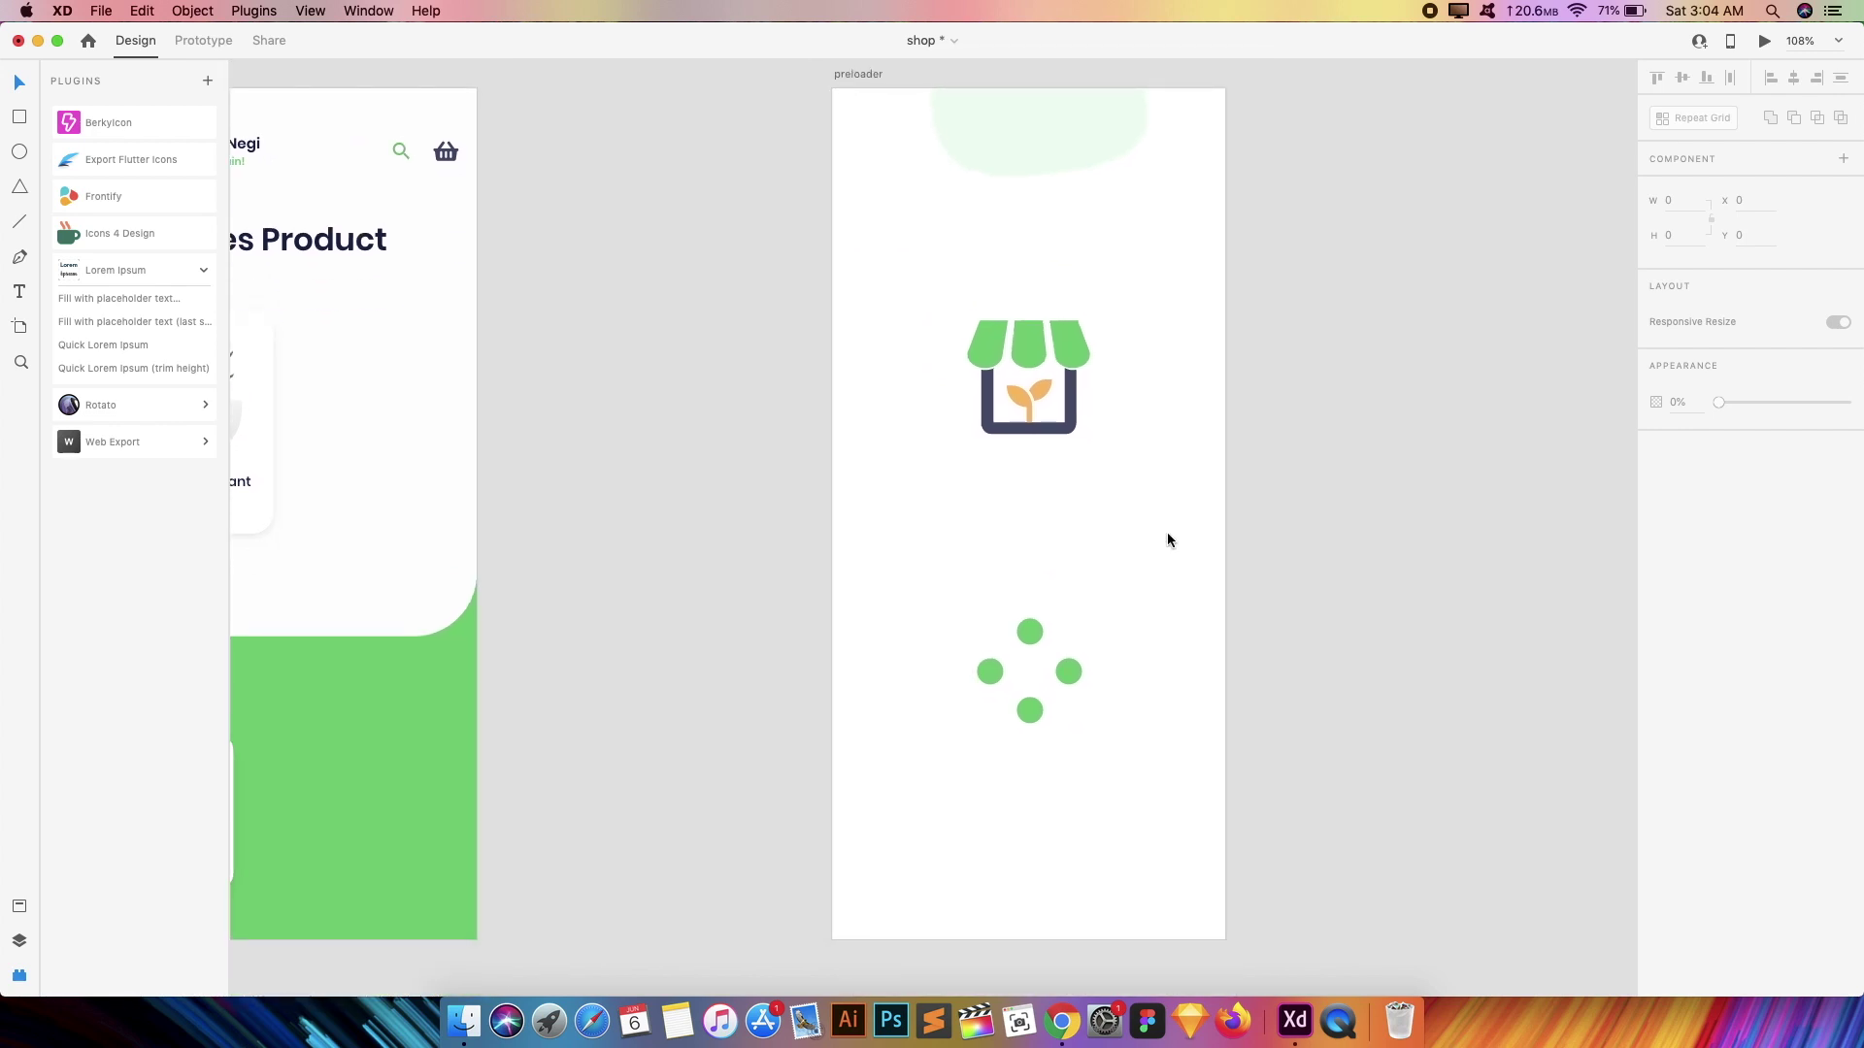
pyautogui.click(207, 272)
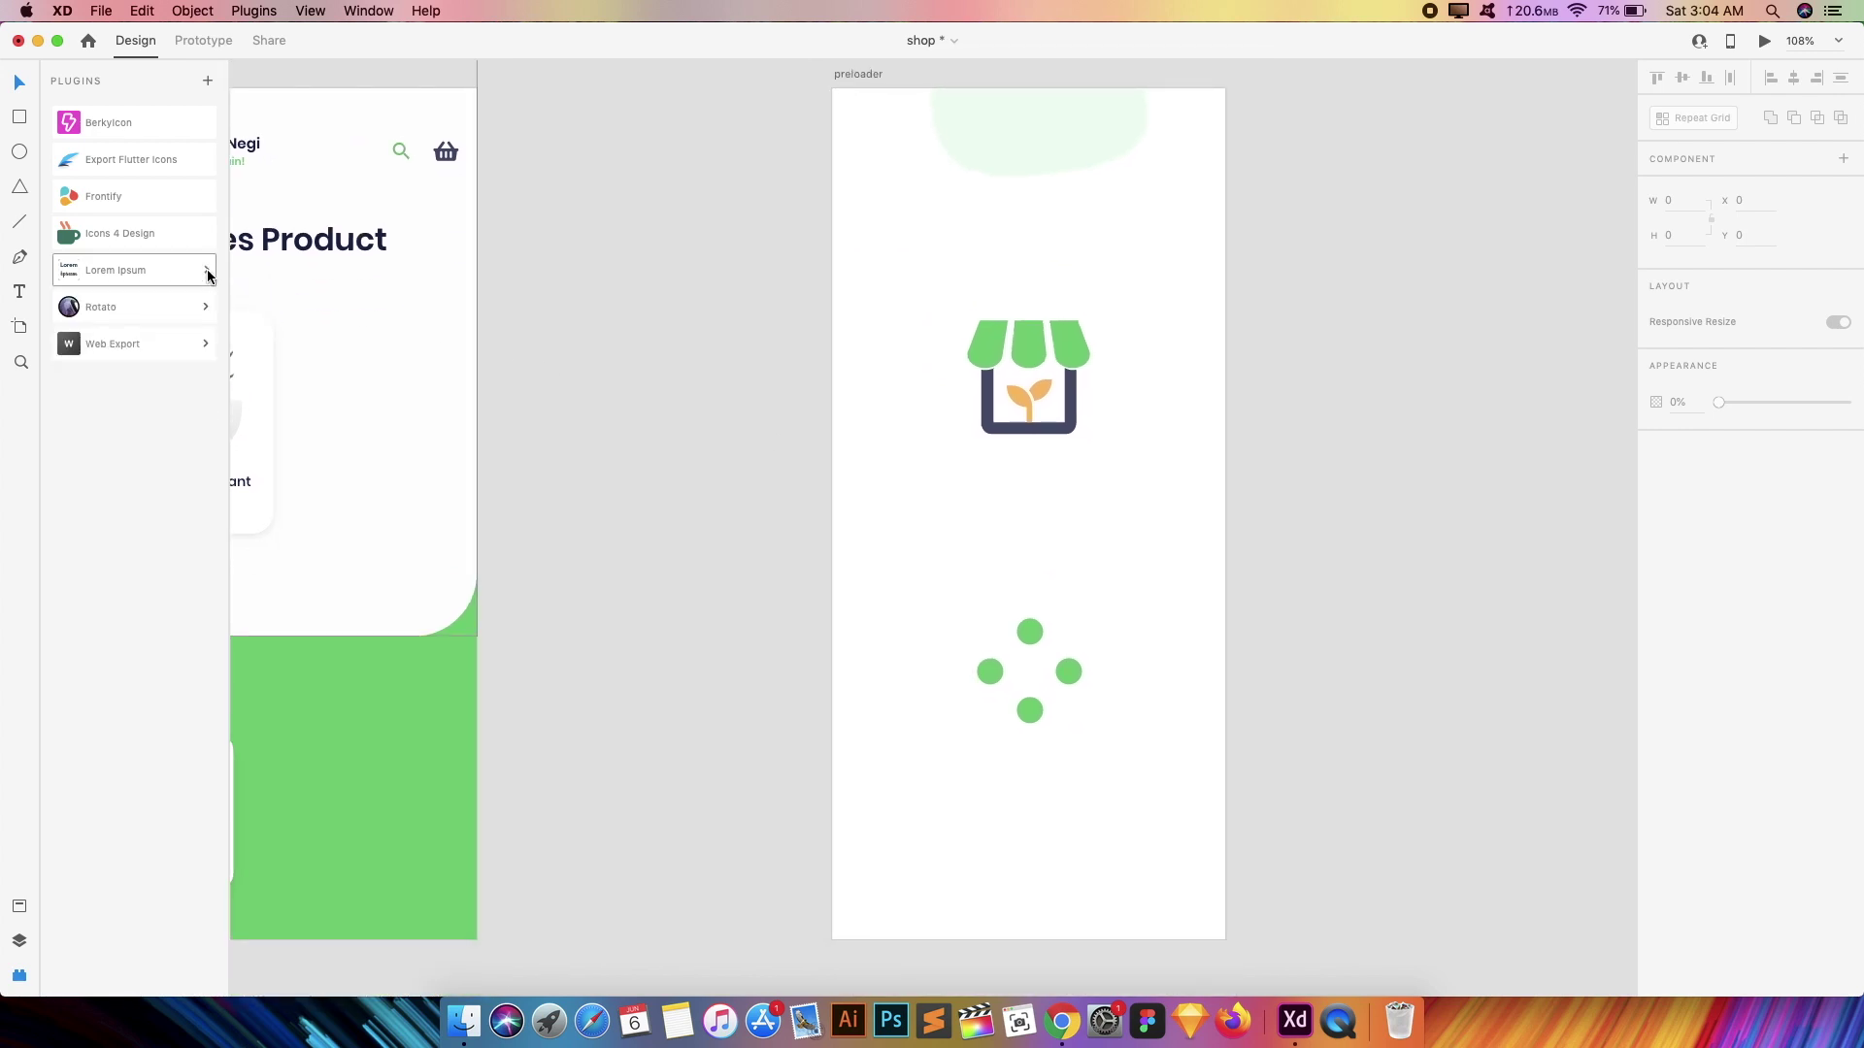
pyautogui.click(207, 276)
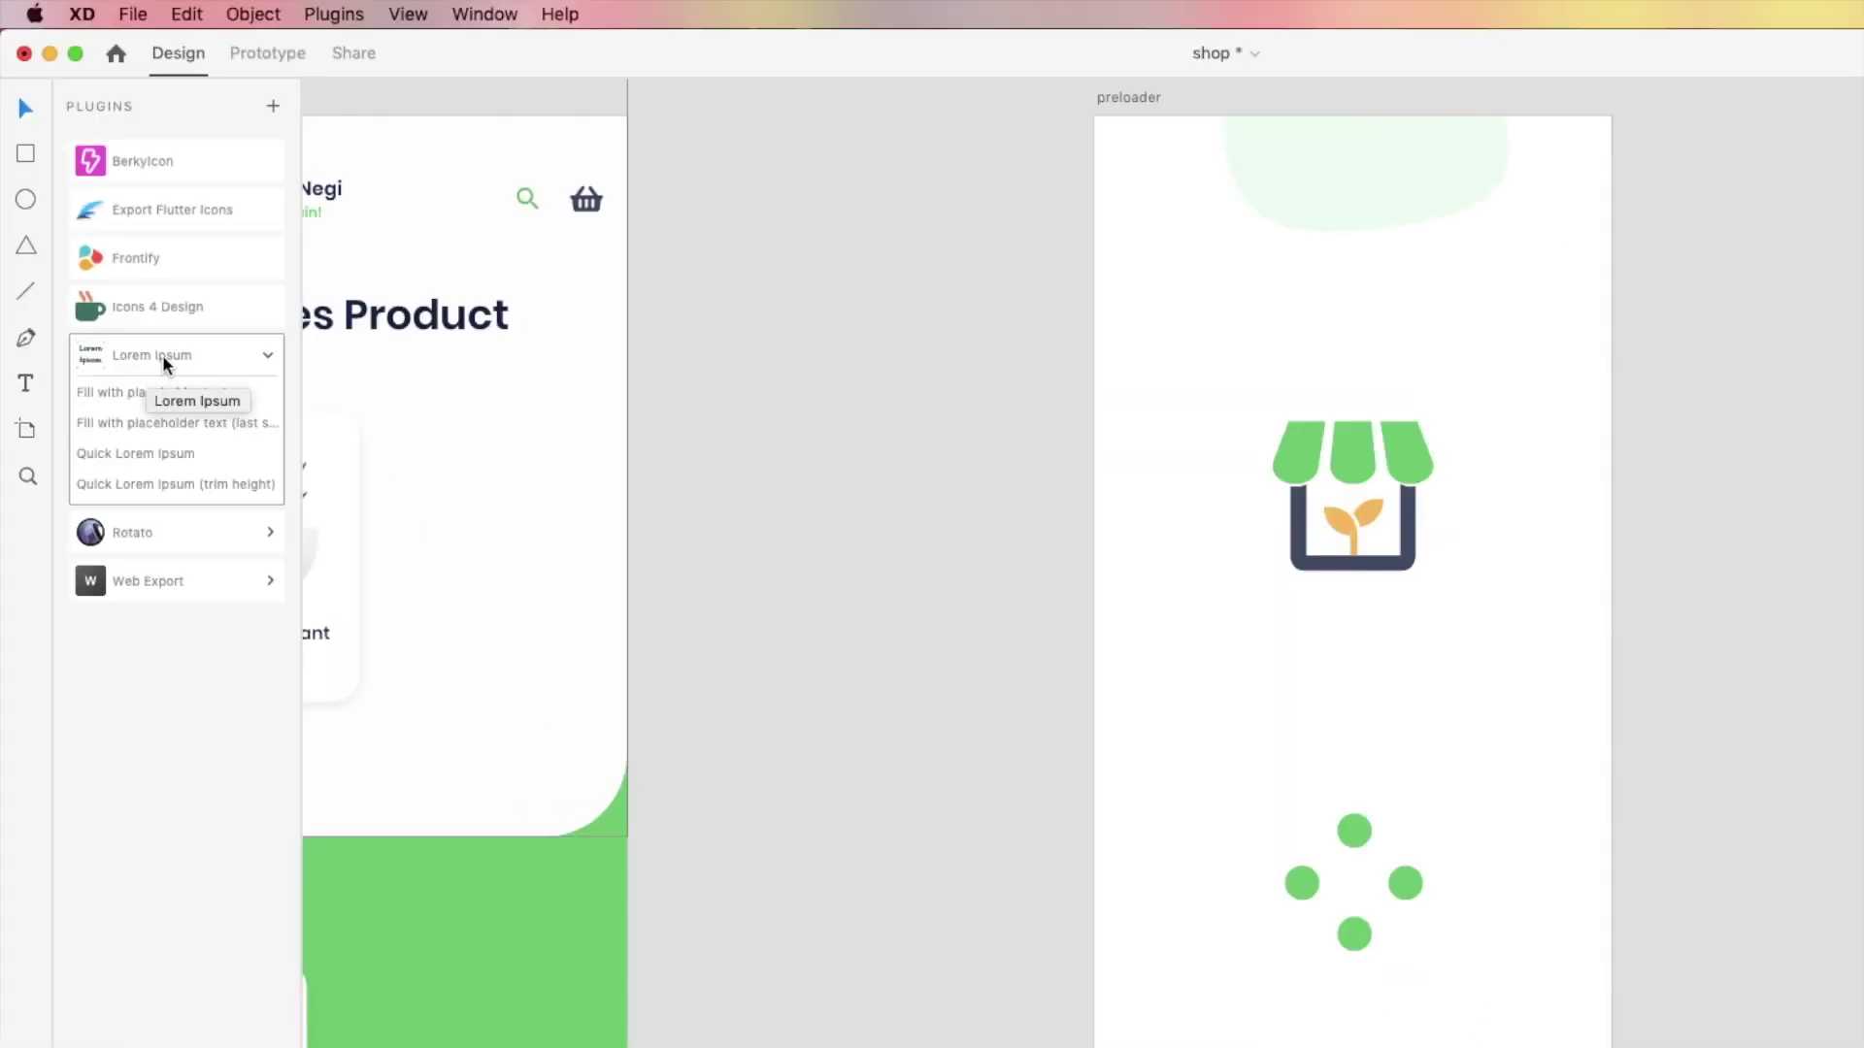
pyautogui.click(330, 14)
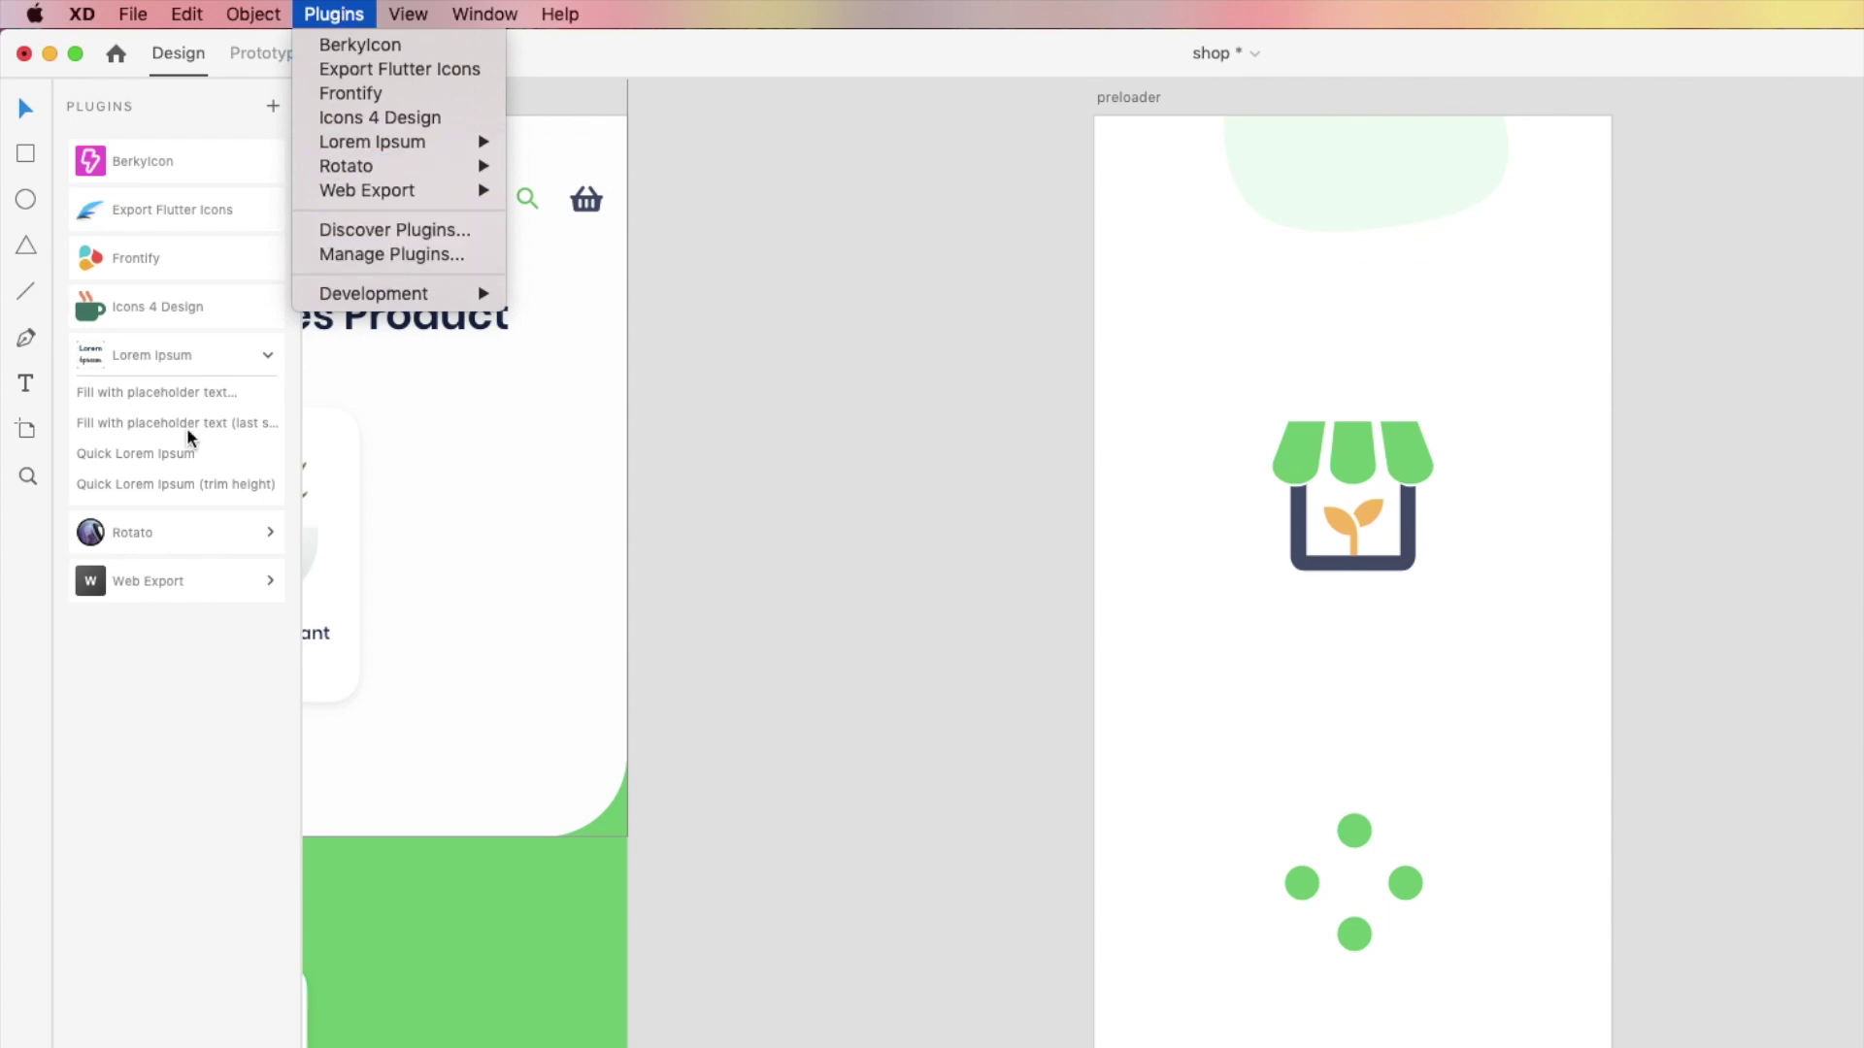
# - Open the Icons 4 Design plugin and search its icons for "faceb"
pyautogui.click(141, 311)
pyautogui.click(155, 309)
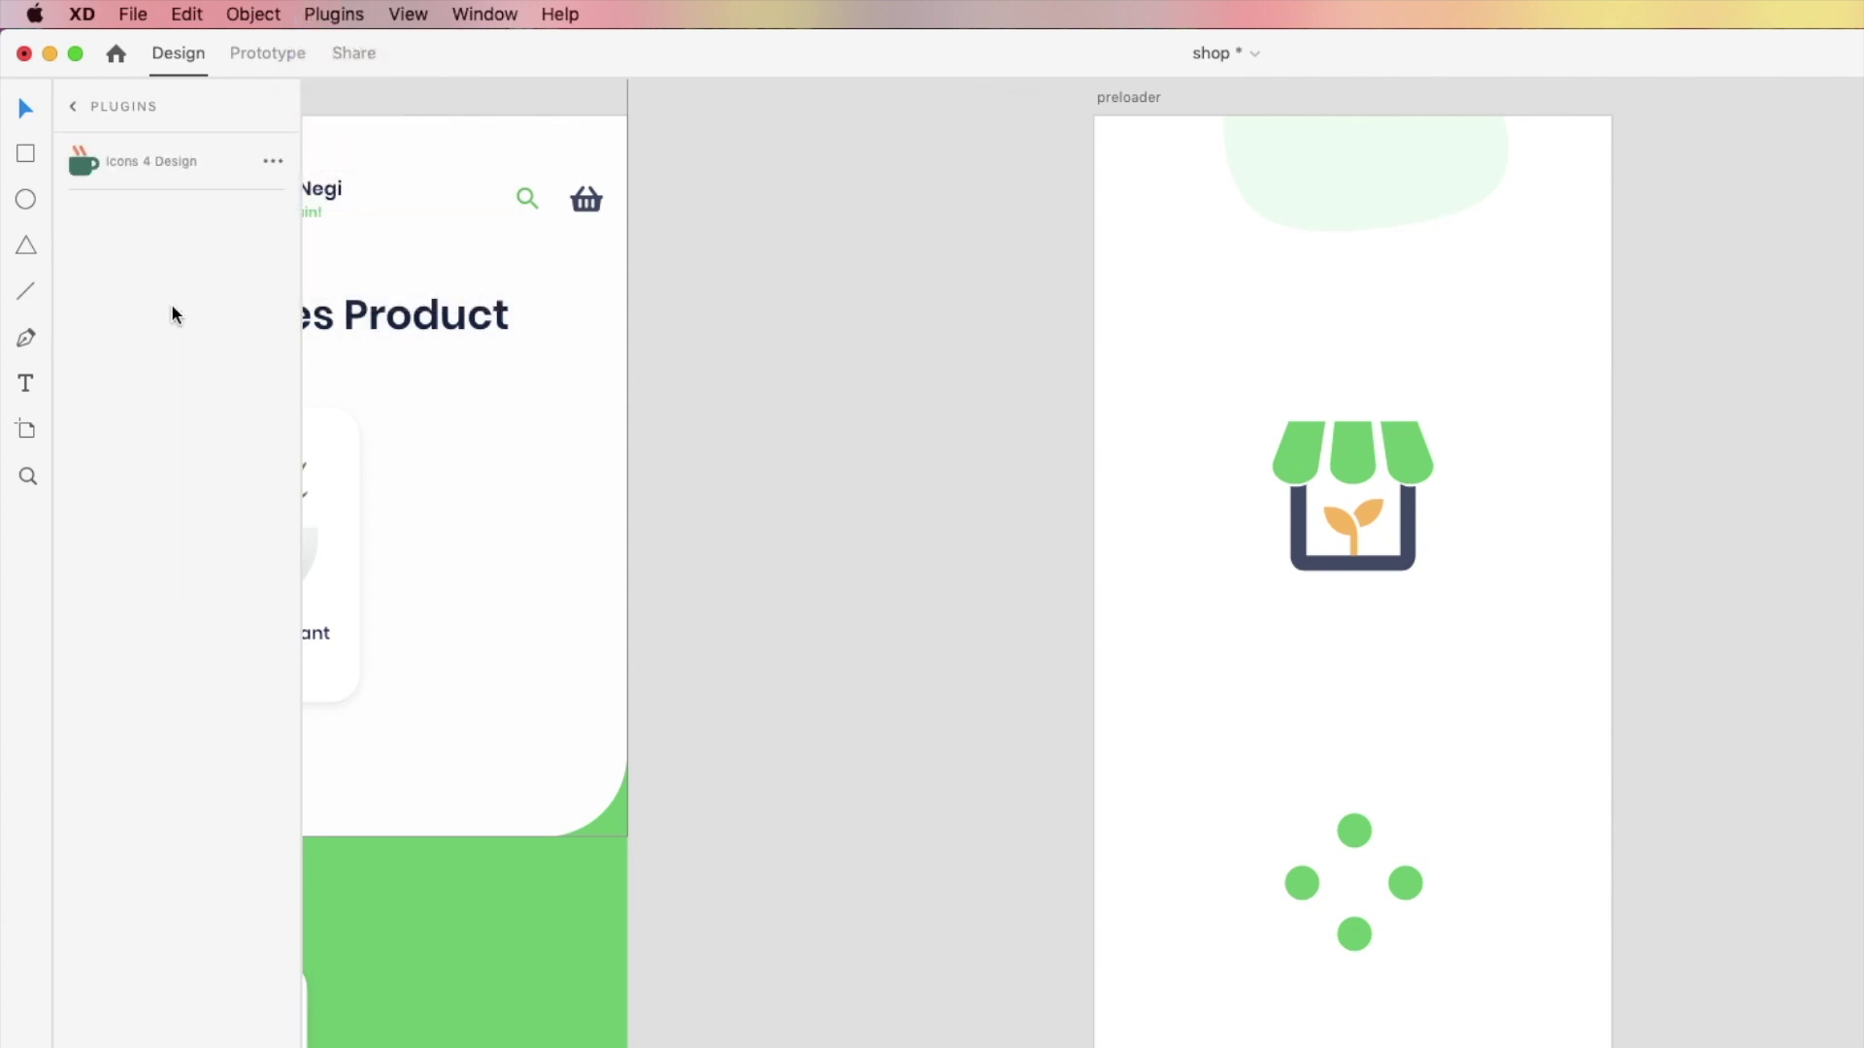
pyautogui.click(151, 228)
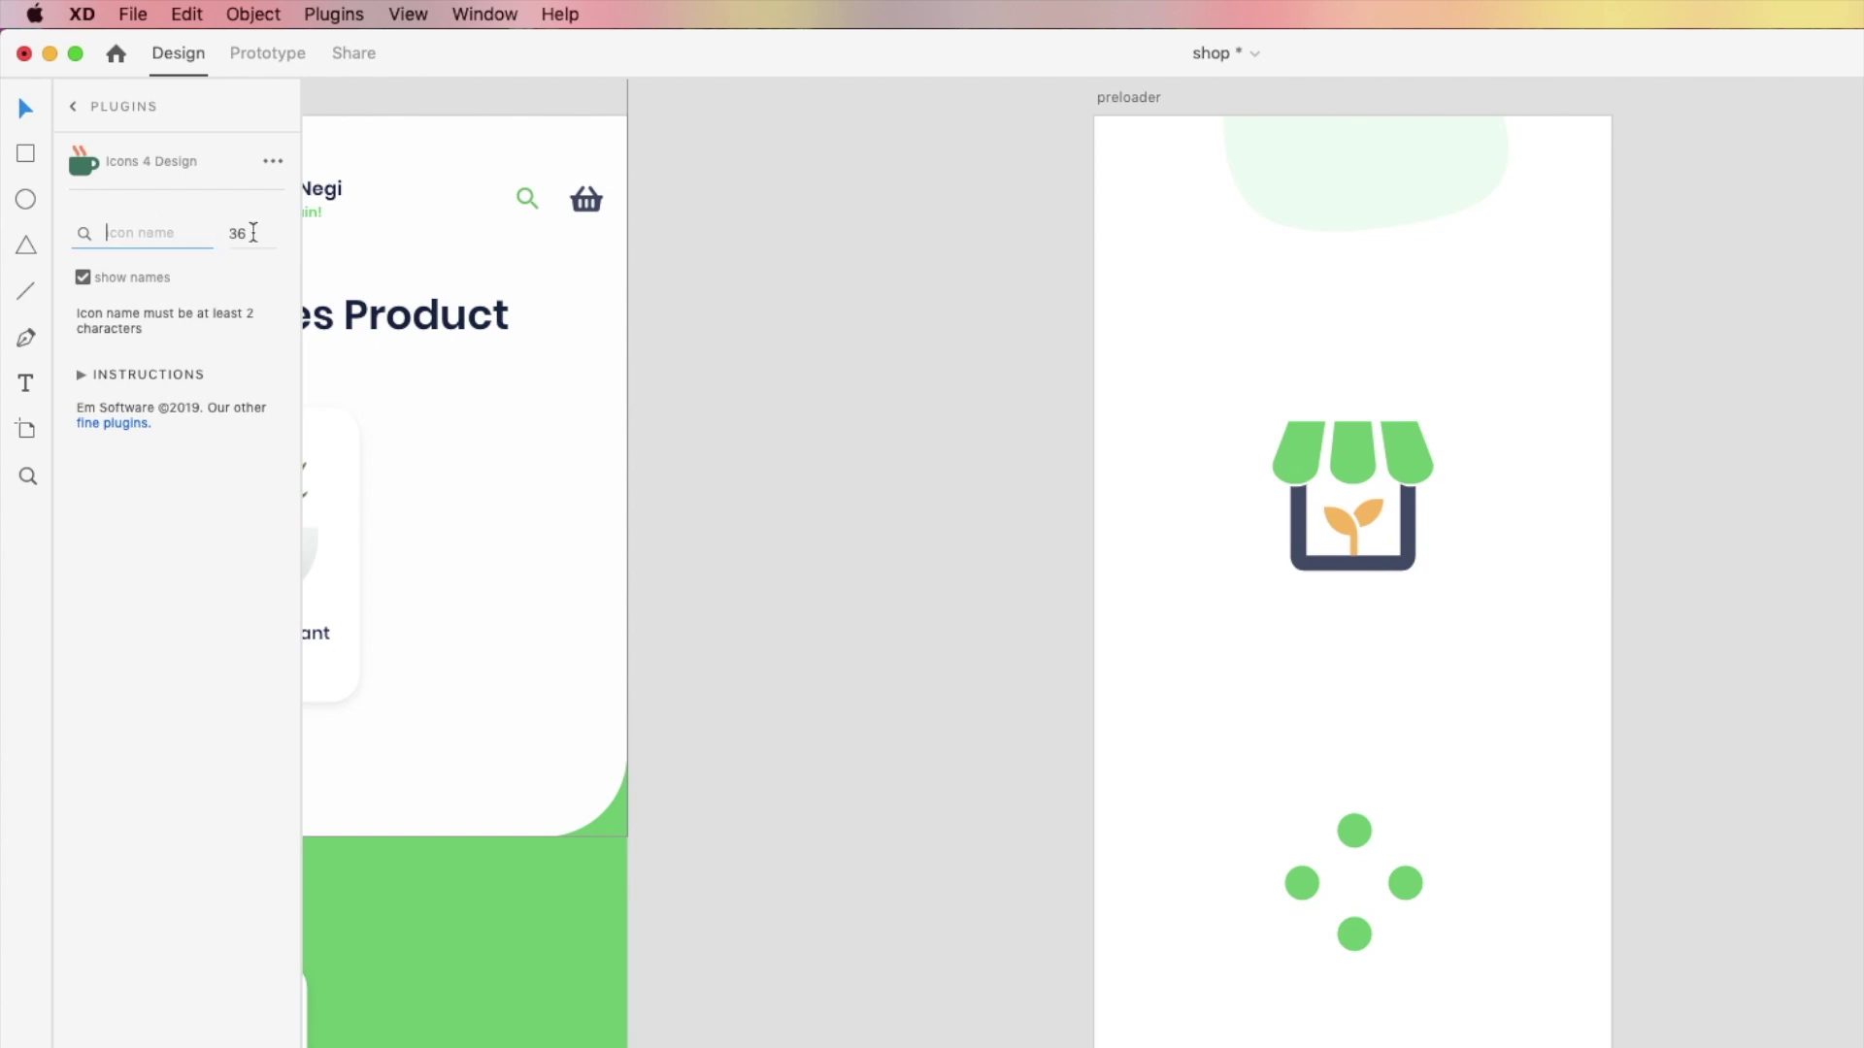
pyautogui.write('d')
pyautogui.press('BackSpace')
pyautogui.write('fac')
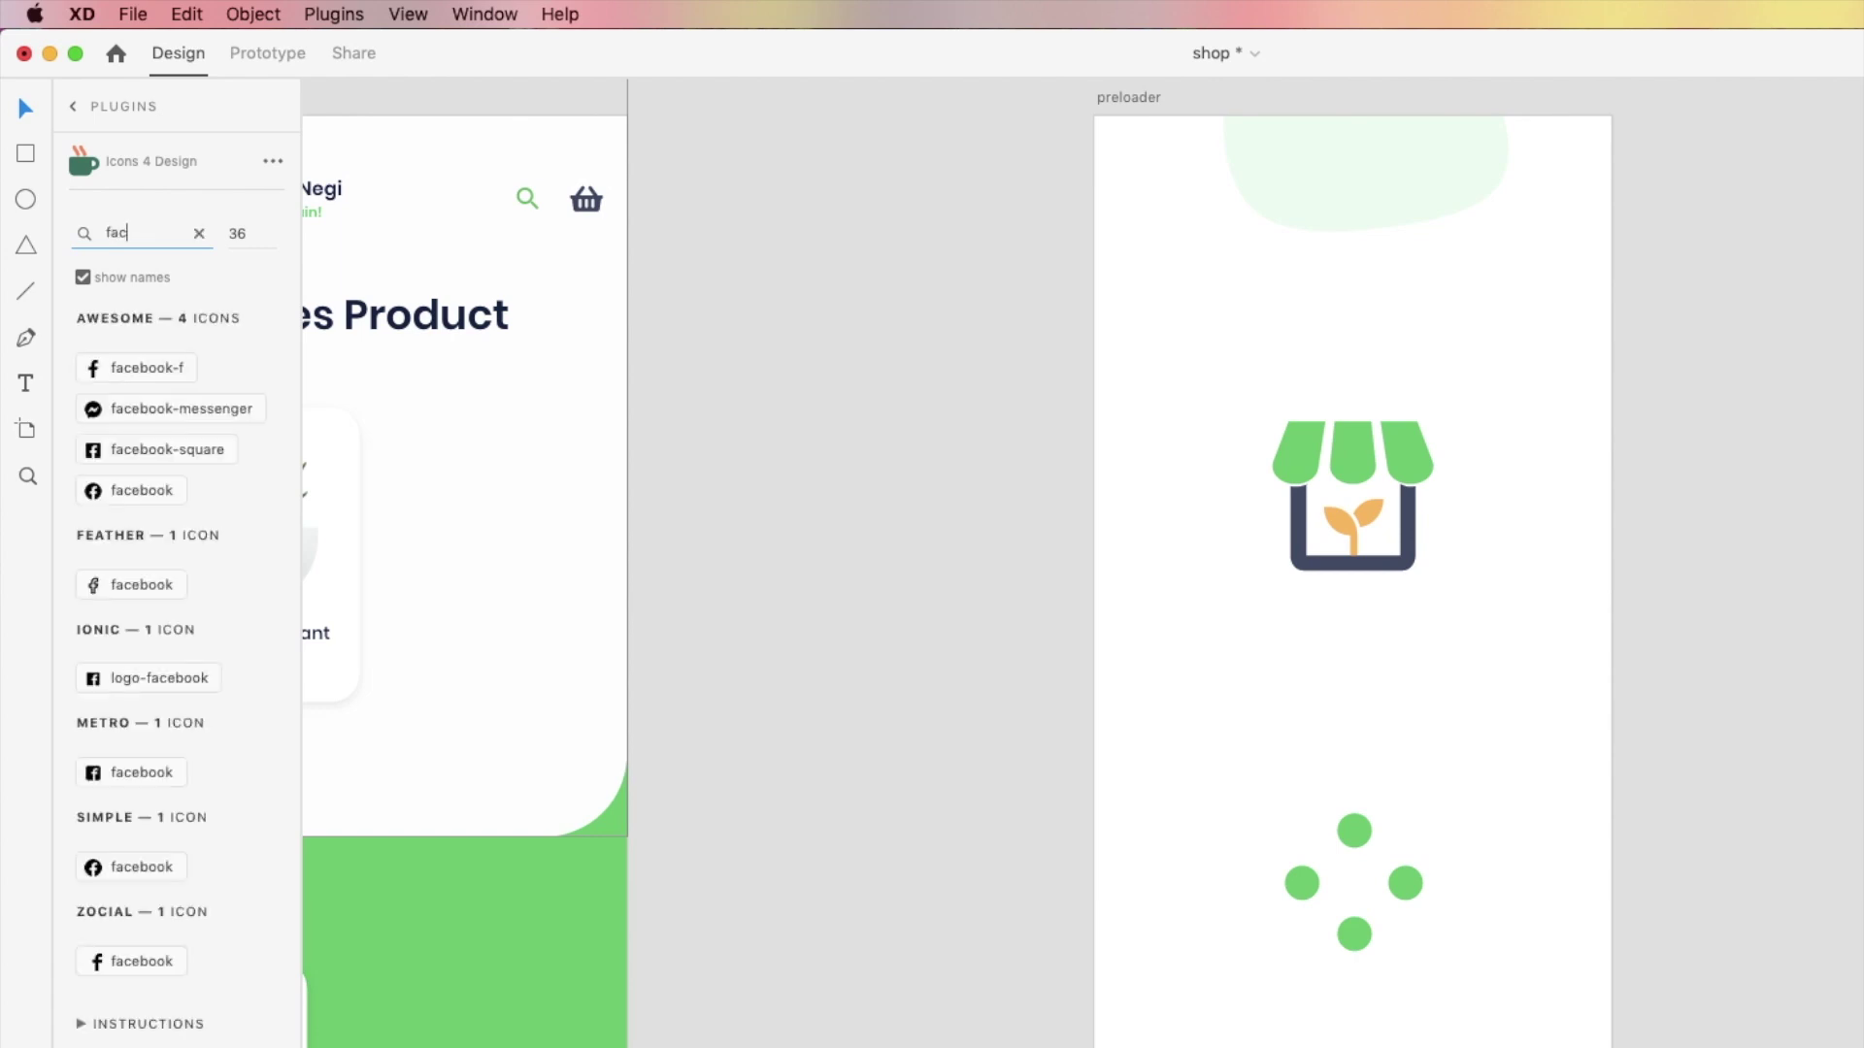
pyautogui.press('BackSpace')
pyautogui.press('BackSpace')
pyautogui.press('BackSpace')
pyautogui.press('BackSpace')
pyautogui.press('BackSpace')
pyautogui.write('faceb')
# - Insert the Awesome facebook-f icon on the Start_1 artboard, enlarged and placed at the upper left of the store logo
pyautogui.click(93, 368)
pyautogui.moveTo(1248, 720); pyautogui.dragTo(1397, 894)
pyautogui.moveTo(1269, 770); pyautogui.dragTo(1316, 859)
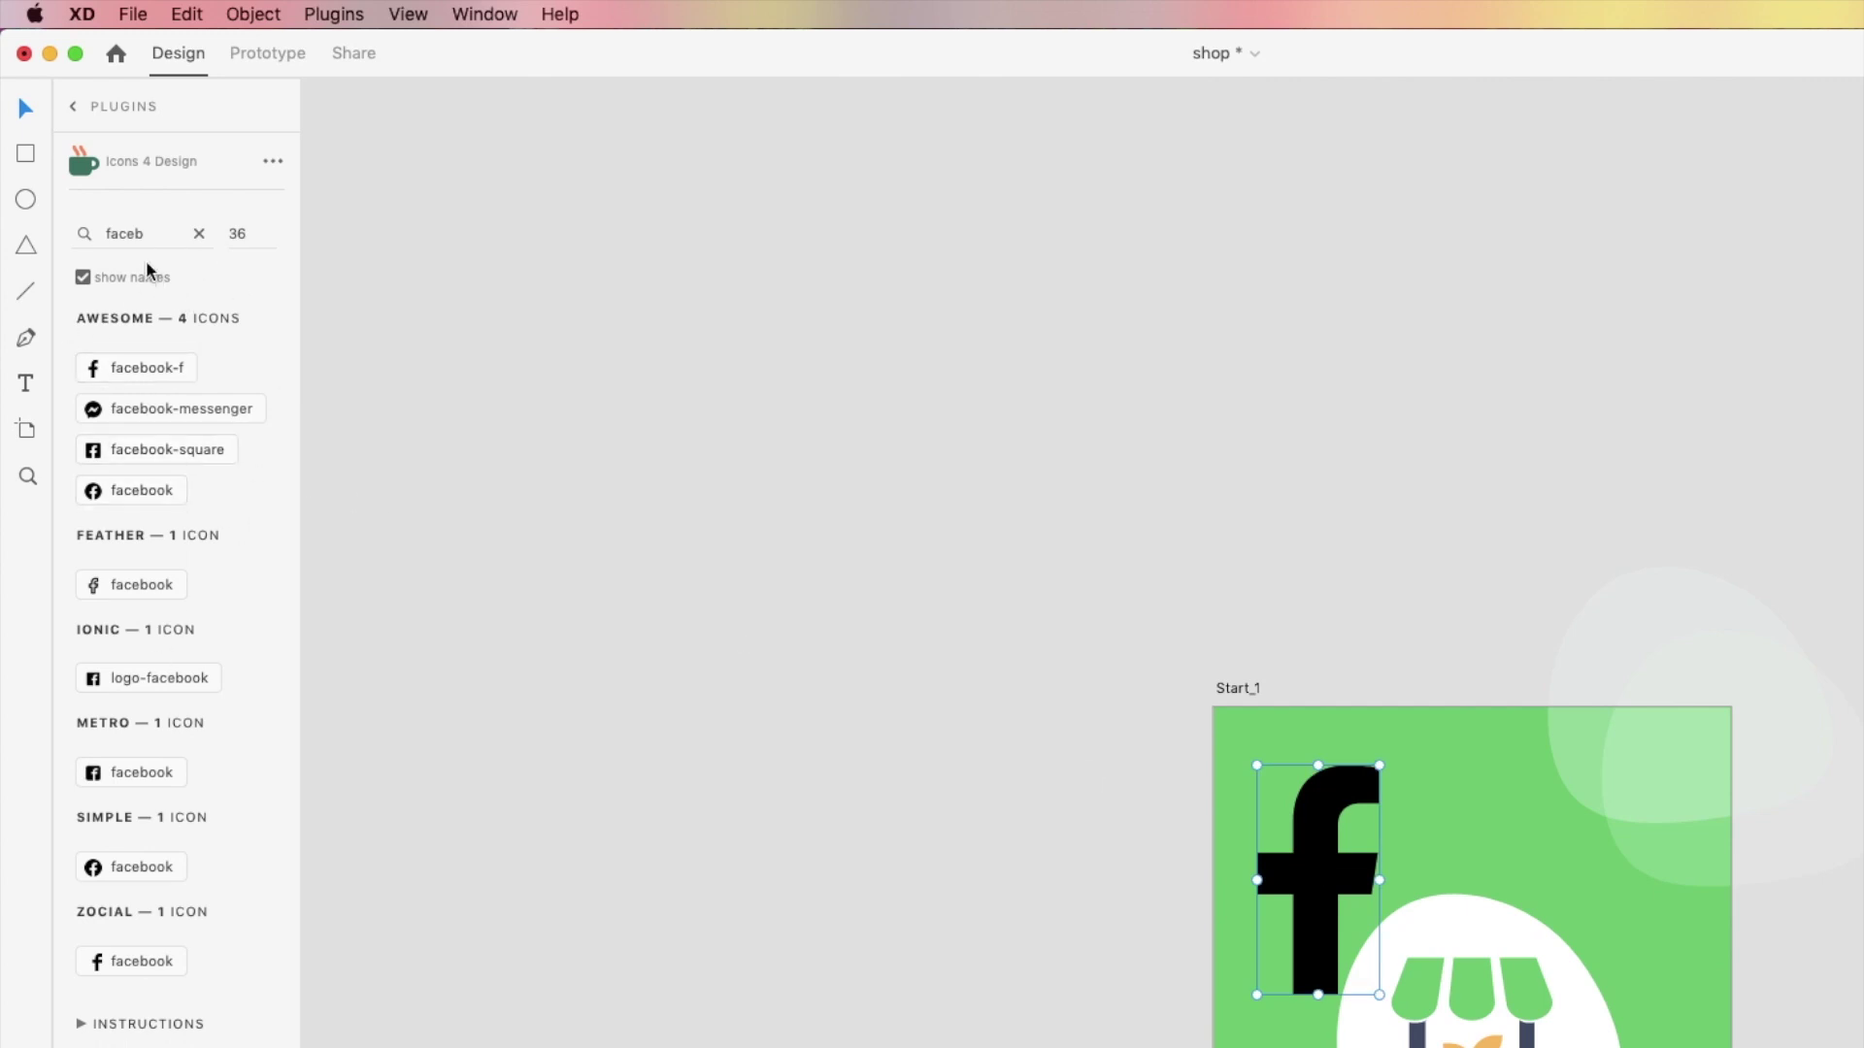
pyautogui.doubleClick(129, 233)
pyautogui.click(1435, 550)
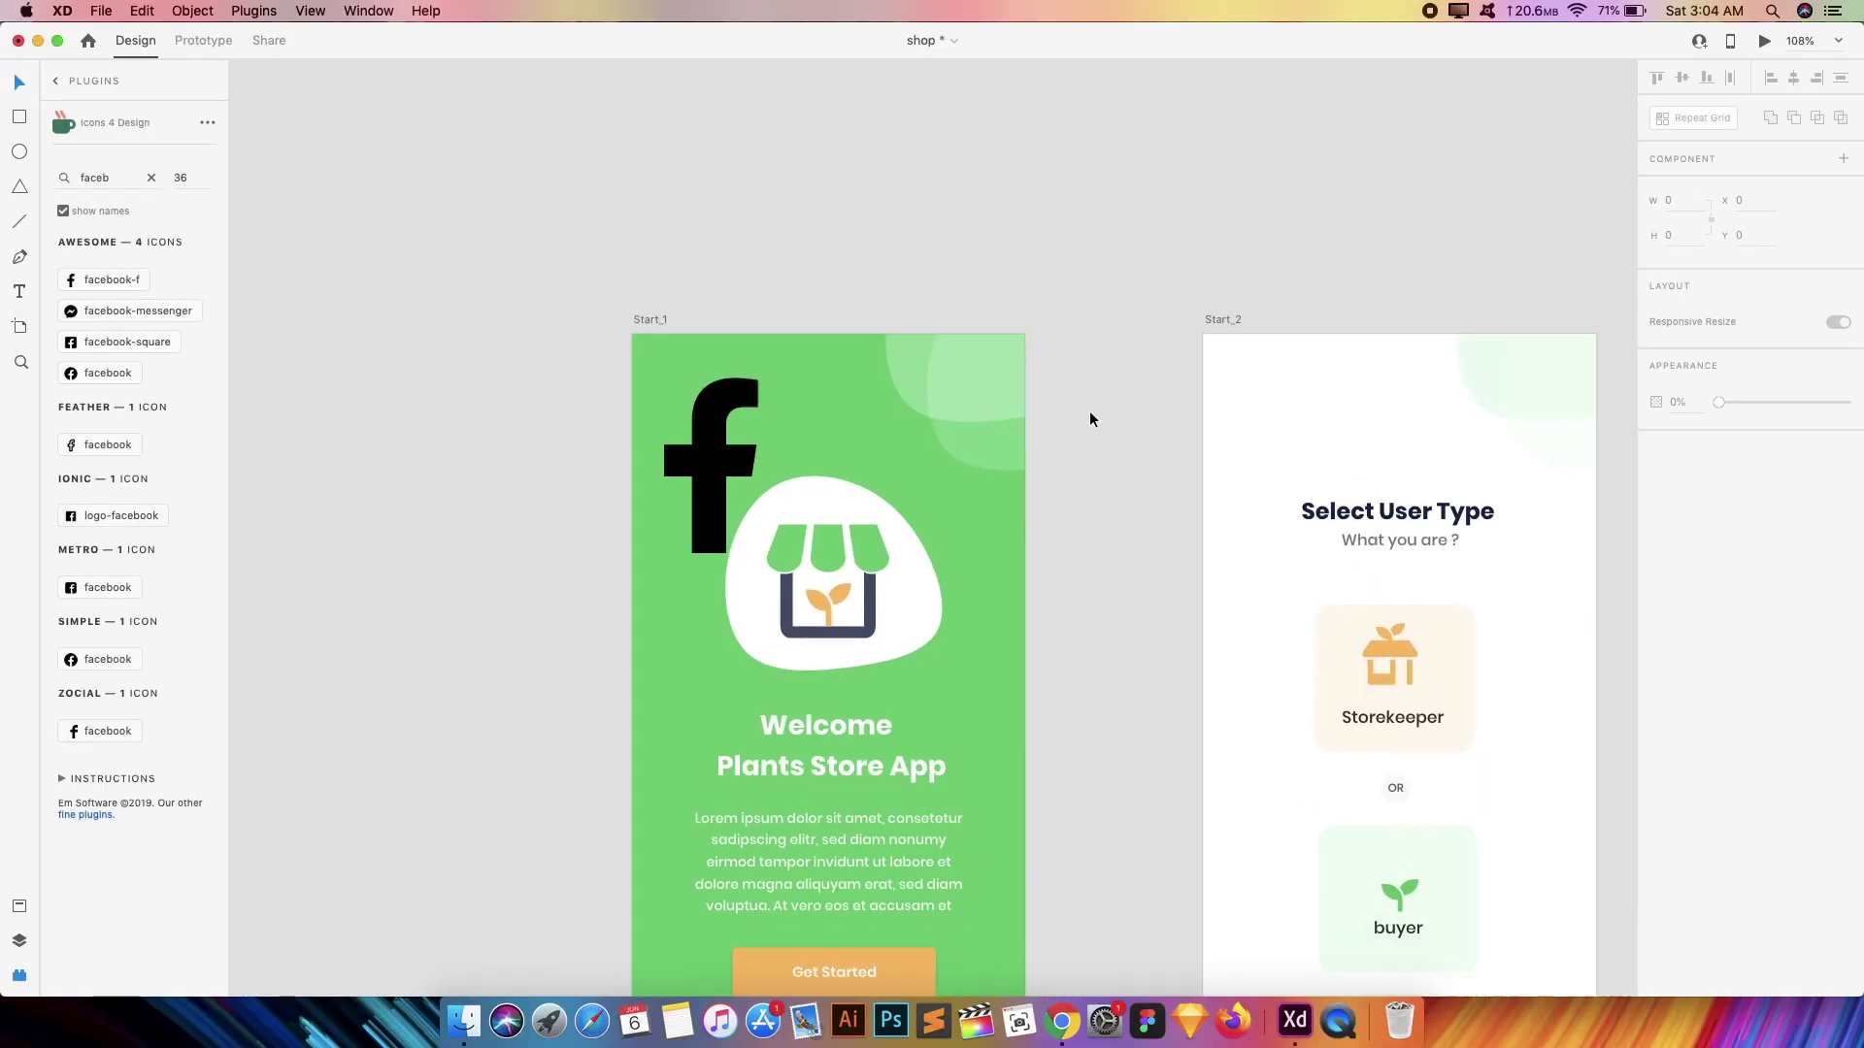
# - Clear the icon name search in the Icons 4 Design plugin
pyautogui.scroll(-3, 1438, 550)
pyautogui.scroll(-10, 1438, 550)
pyautogui.scroll(5, 1346, 495)
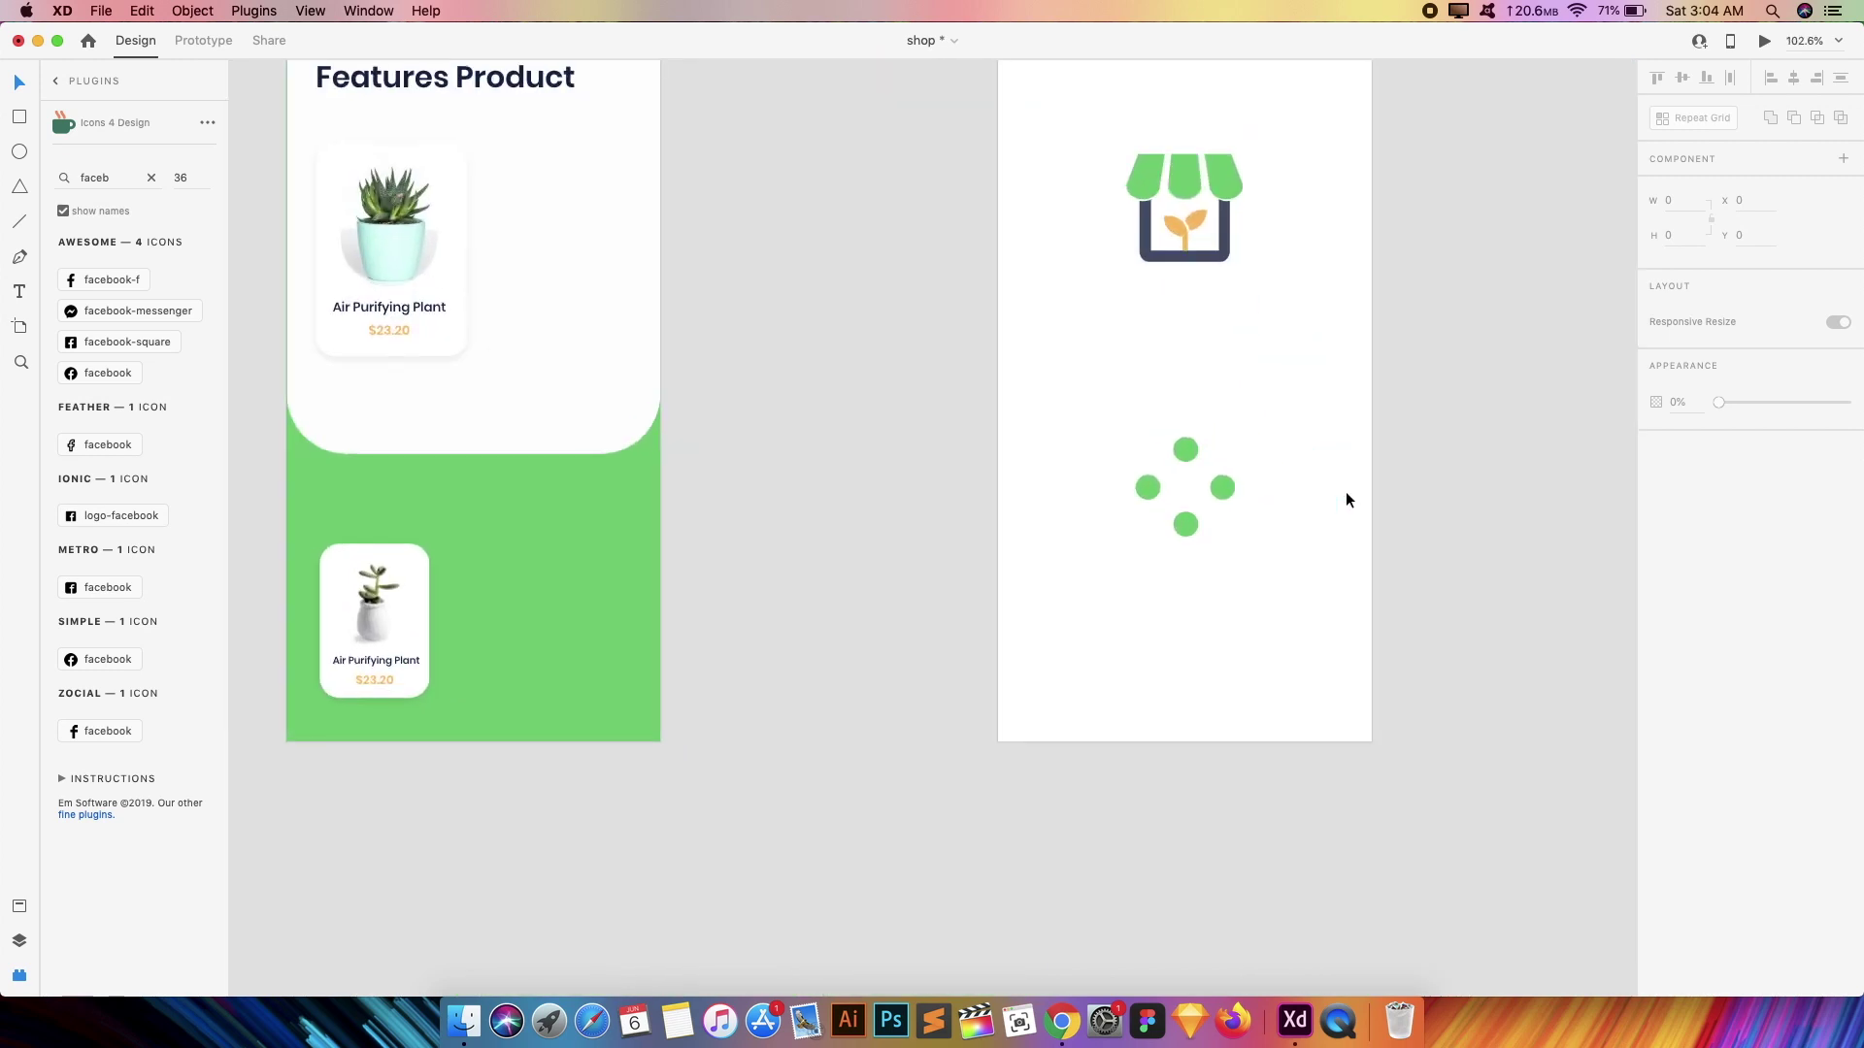
pyautogui.hscroll(-6, 1346, 495)
pyautogui.scroll(4, 1345, 495)
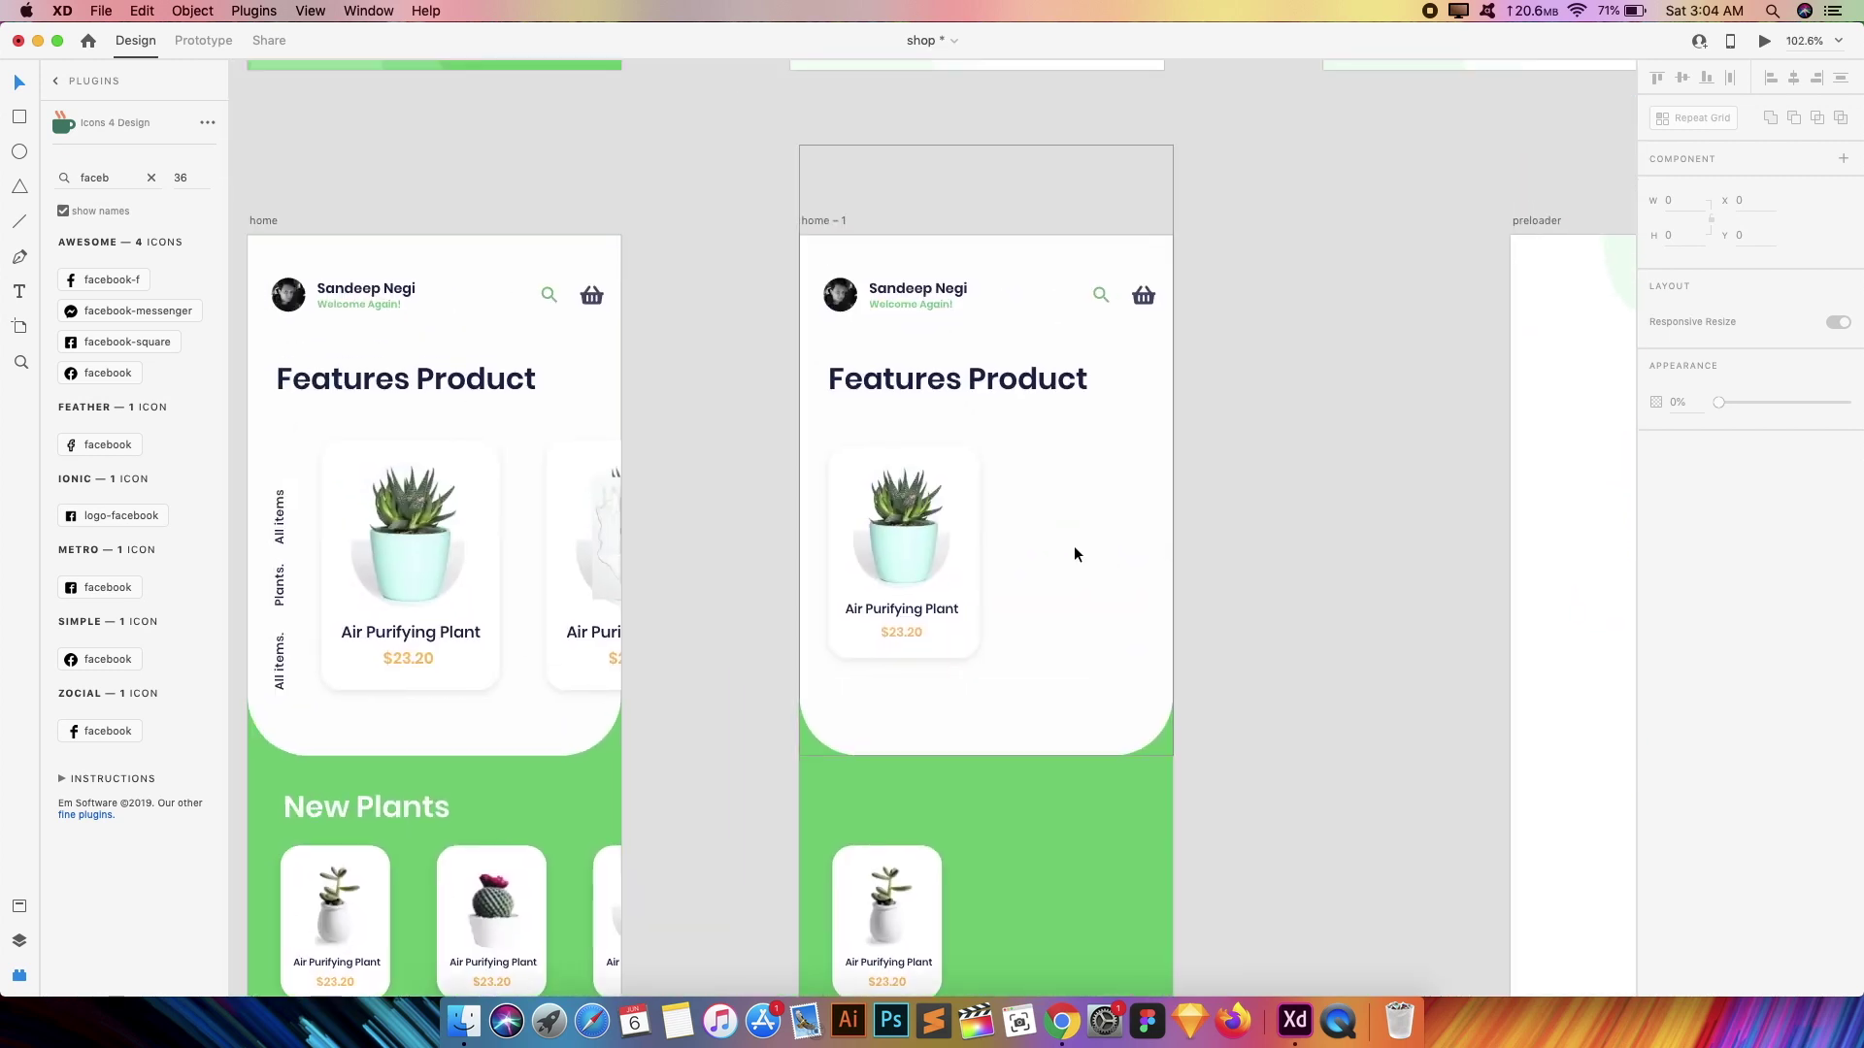
pyautogui.click(152, 178)
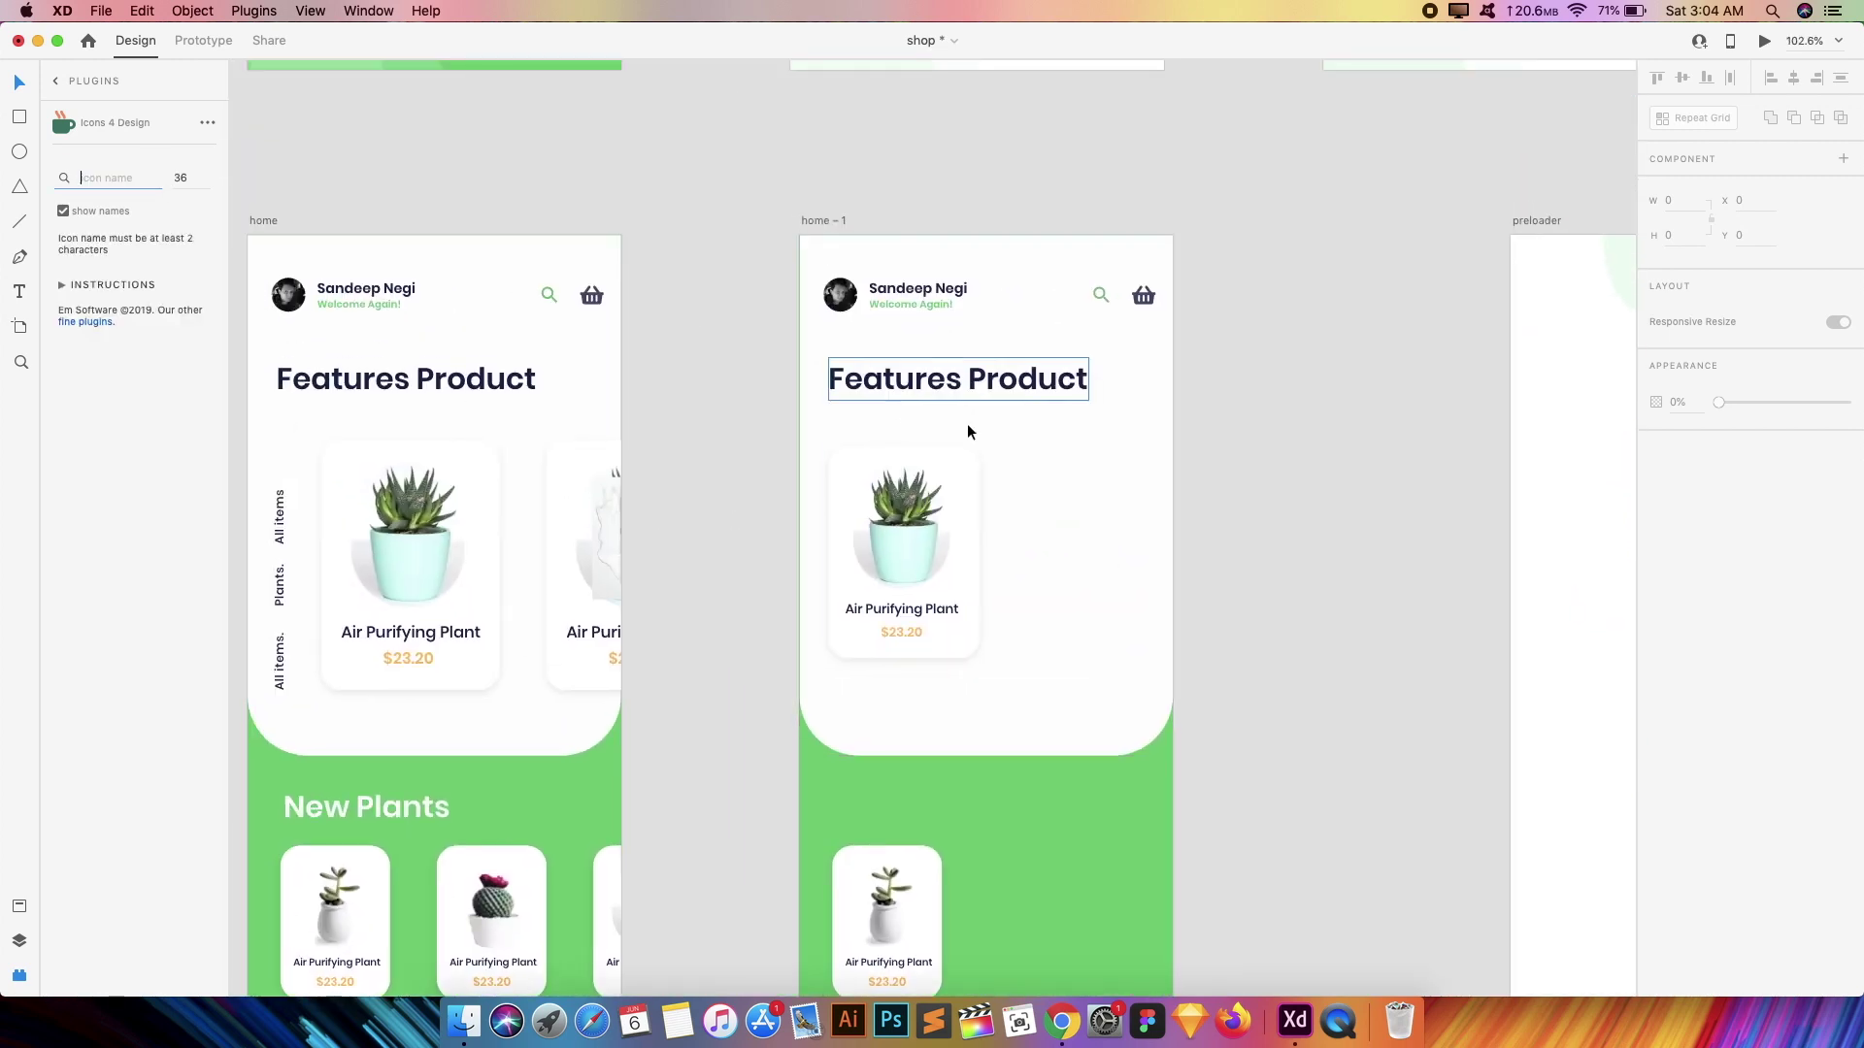
# - Draw a text area of about 237 by 127 below the preloader's green dots and enter "dkjbfbdbskfbd" in it
pyautogui.hscroll(5, 996, 433)
pyautogui.scroll(-3, 996, 433)
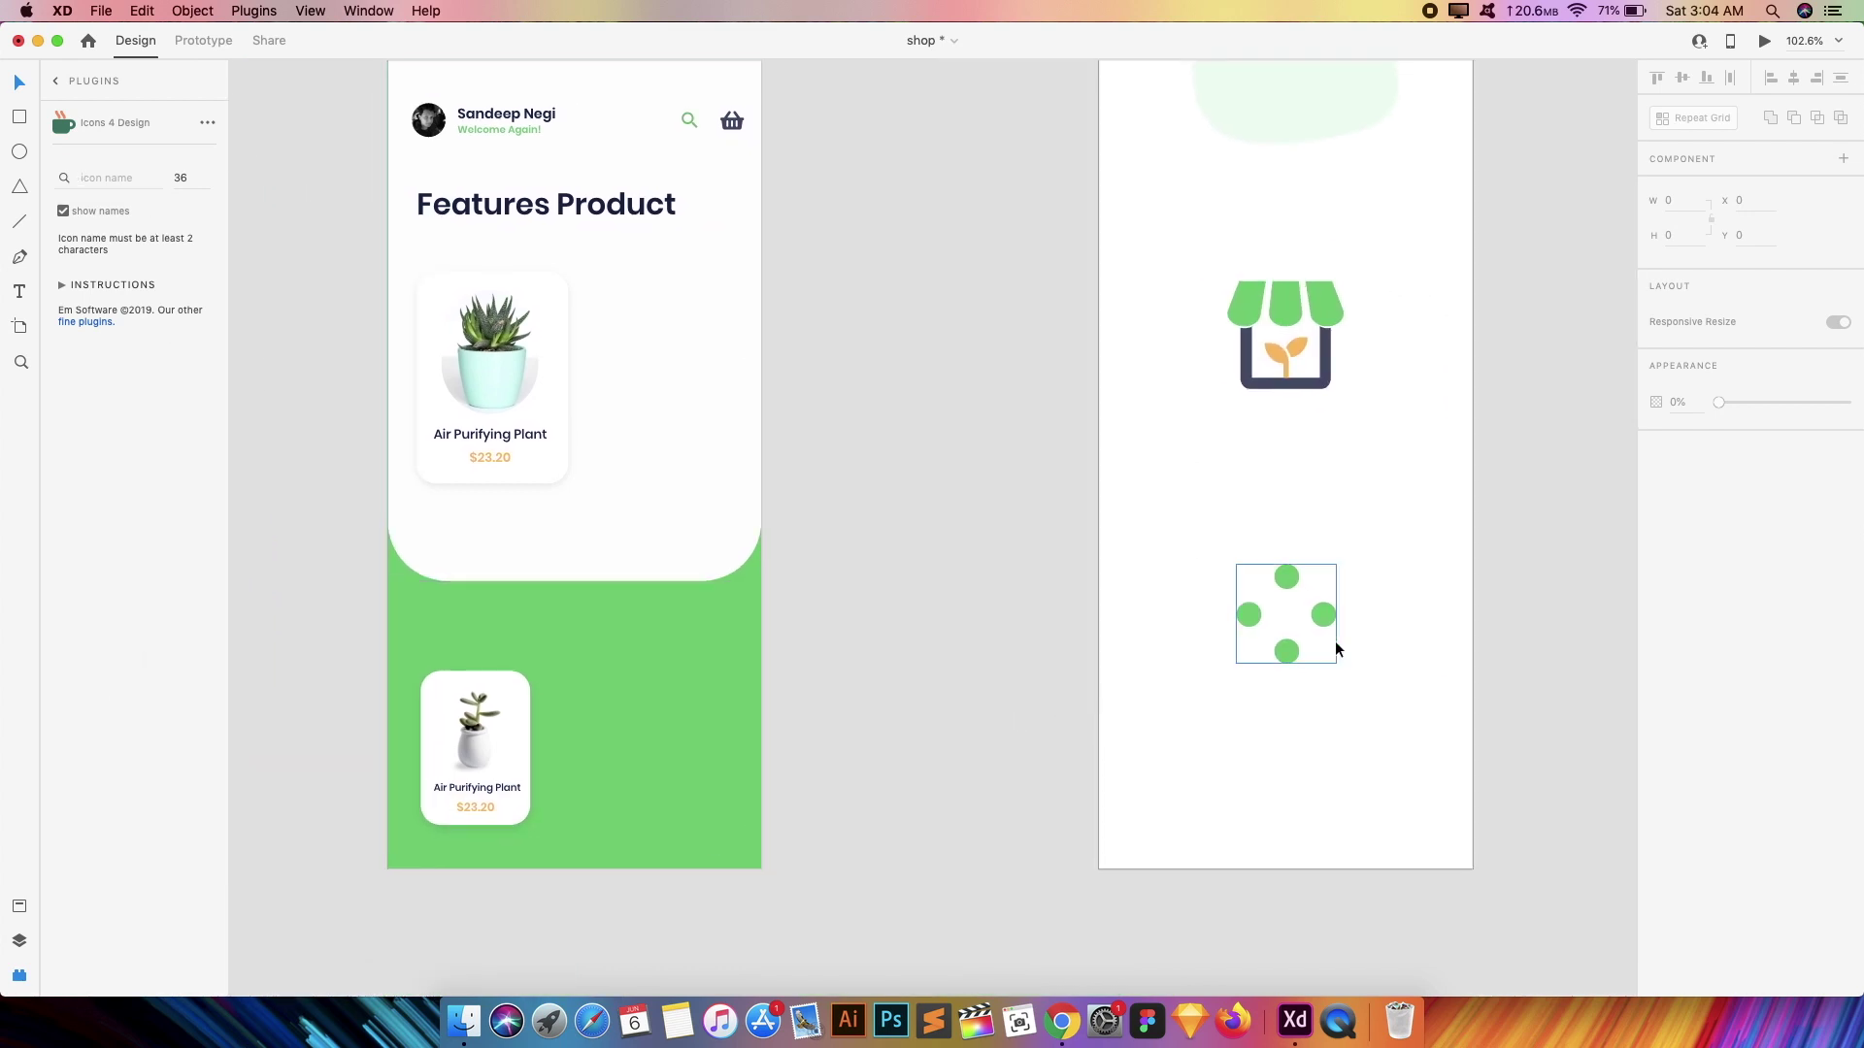
pyautogui.click(19, 292)
pyautogui.moveTo(1175, 693); pyautogui.dragTo(1412, 820)
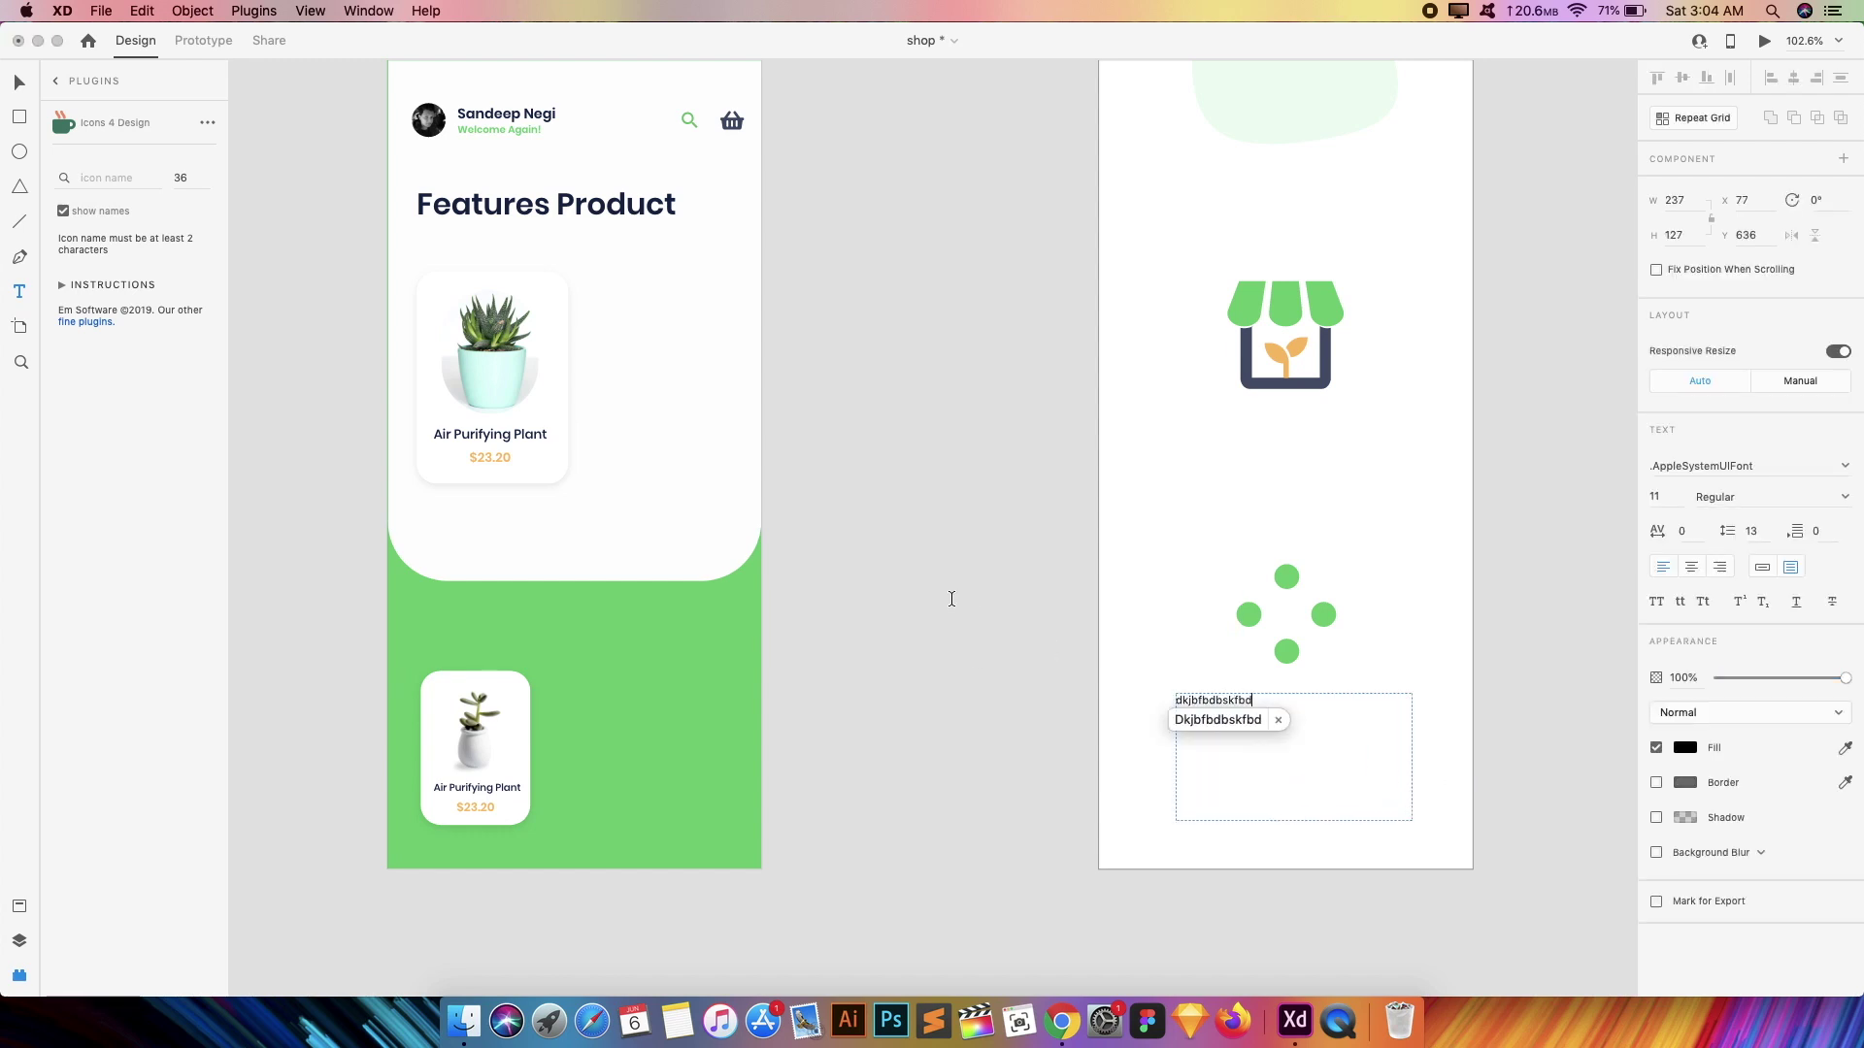
# - Return to the plugin list and fill the preloader's text area with Quick Lorem Ipsum placeholder text
pyautogui.click(19, 941)
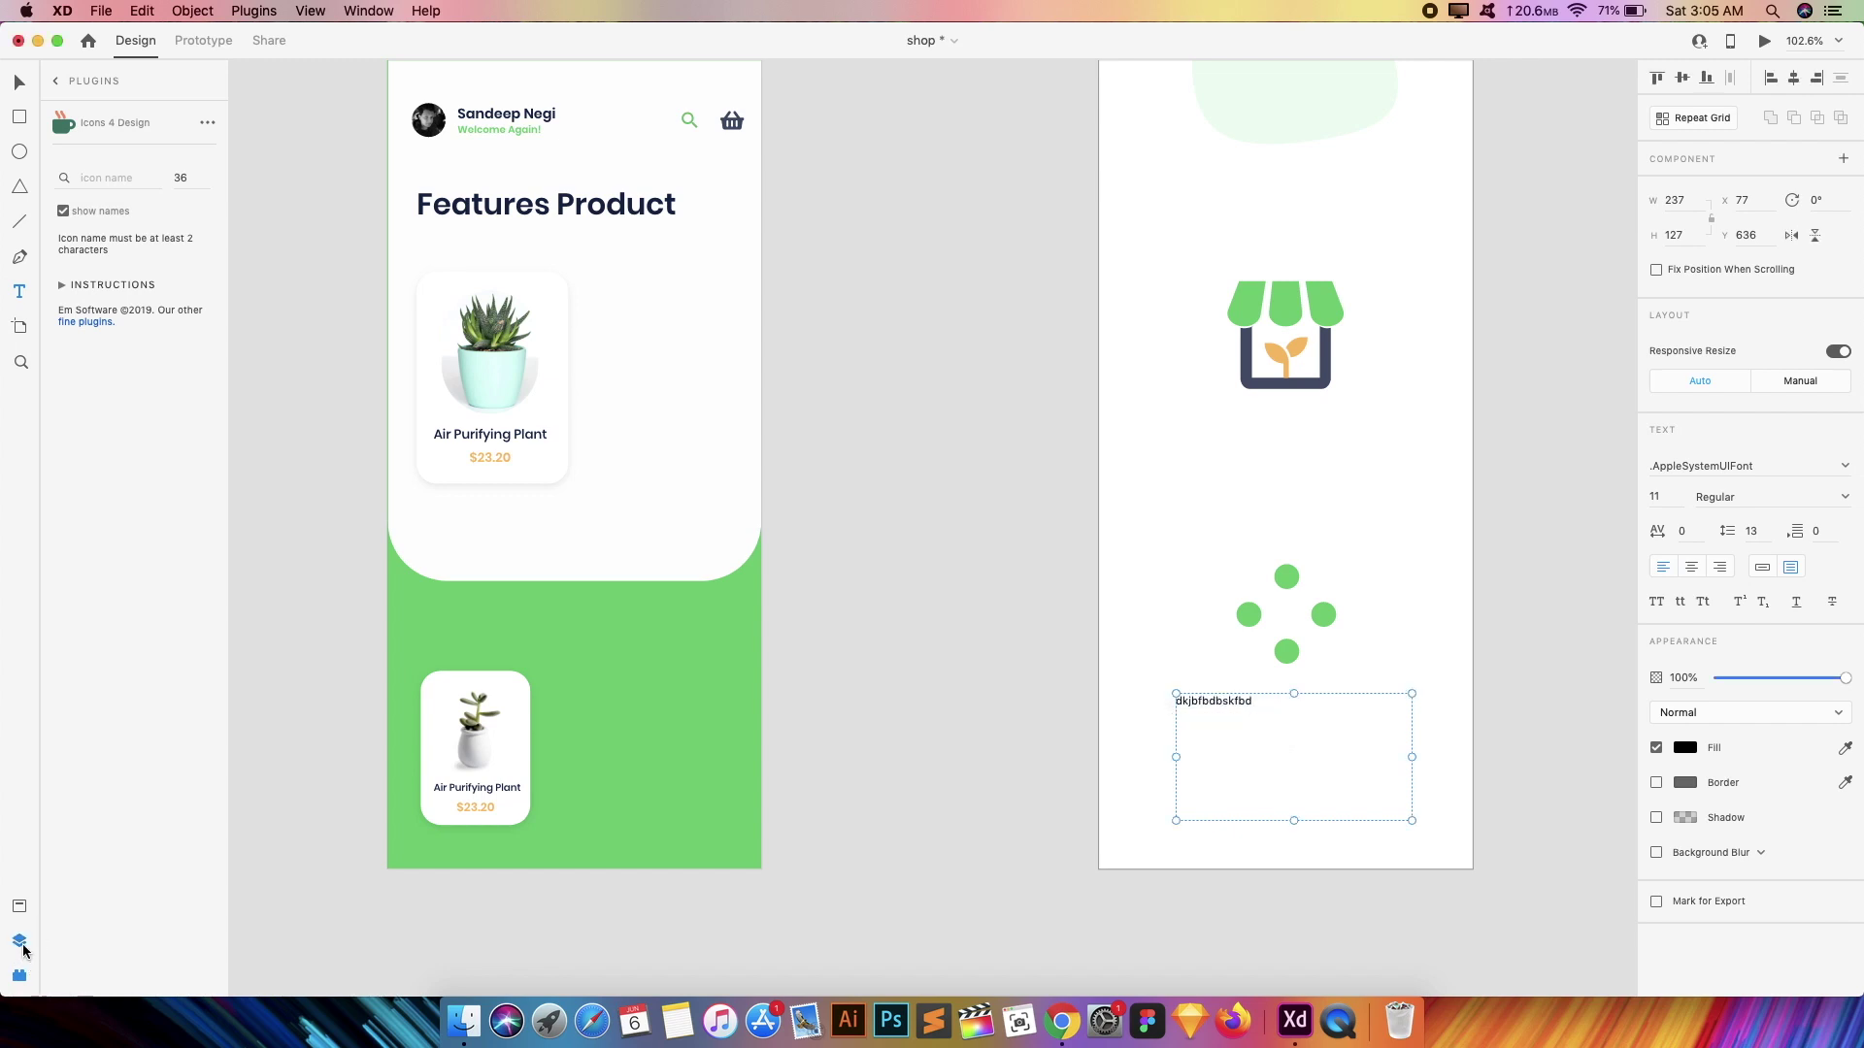
pyautogui.press('super+y')
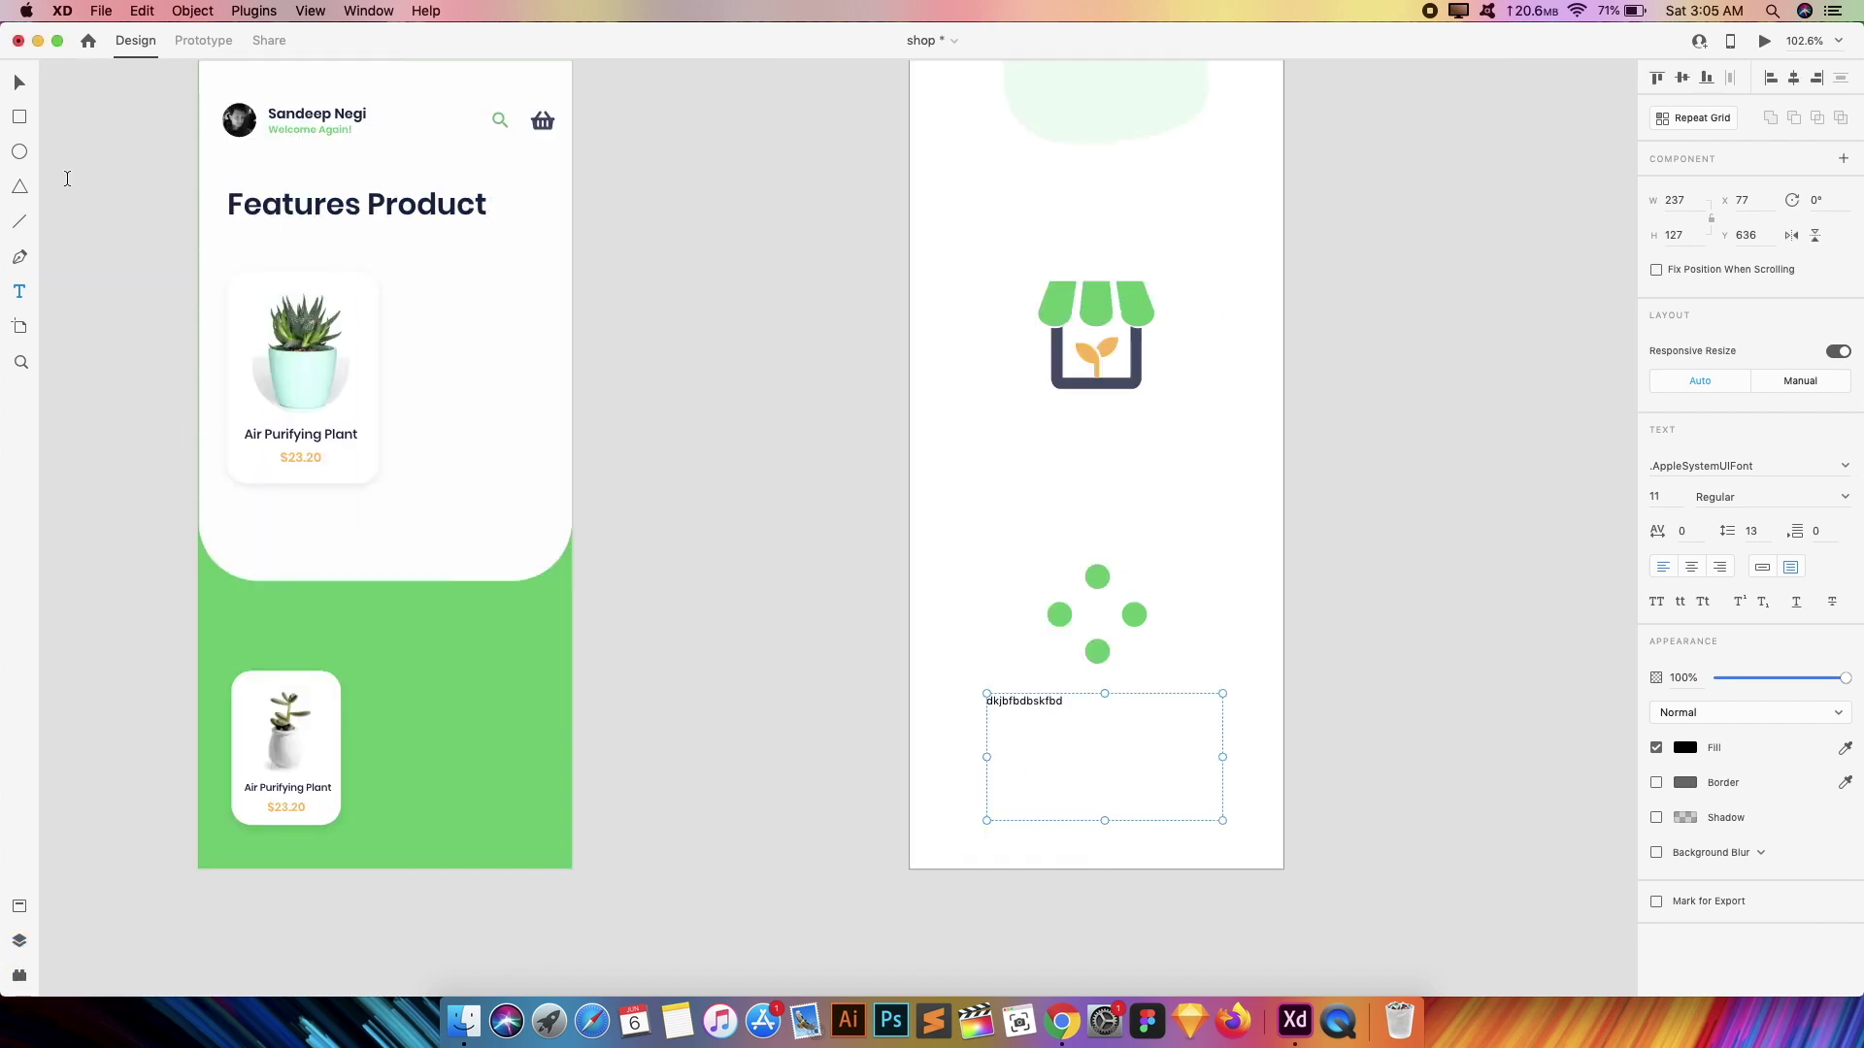
pyautogui.click(19, 974)
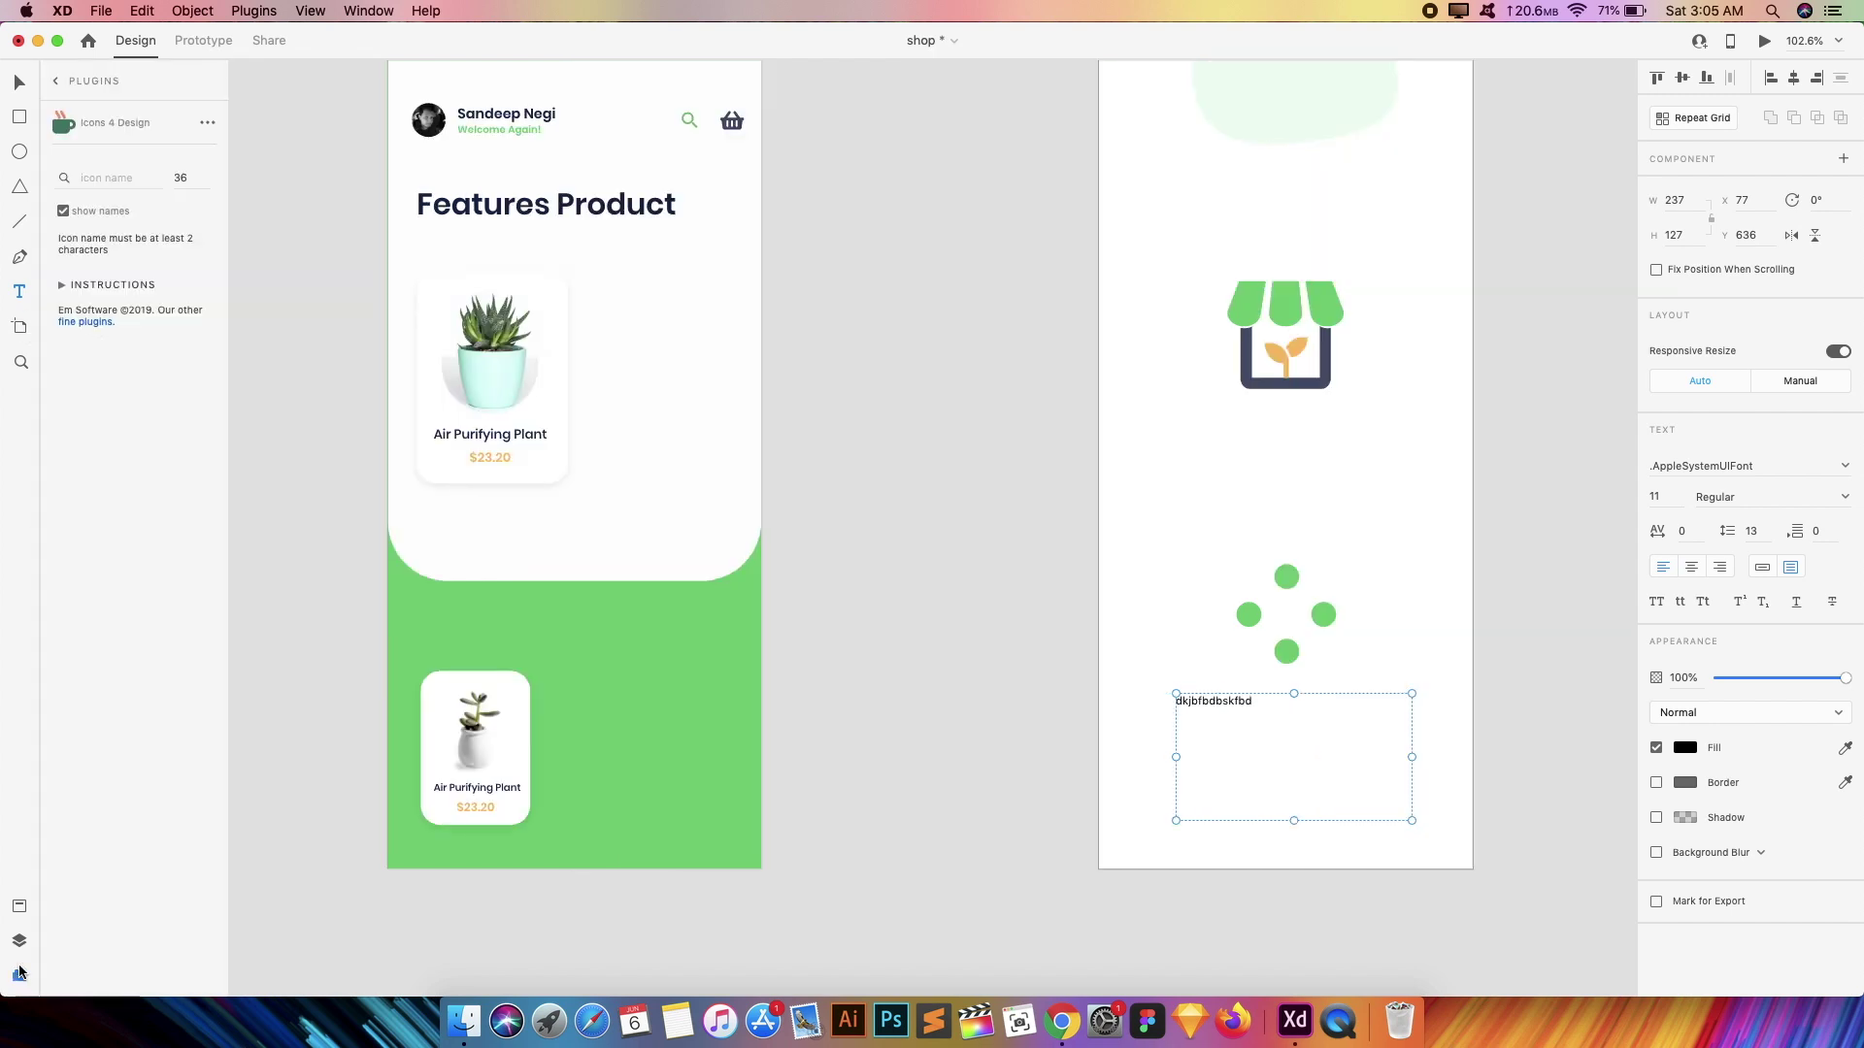
pyautogui.click(54, 84)
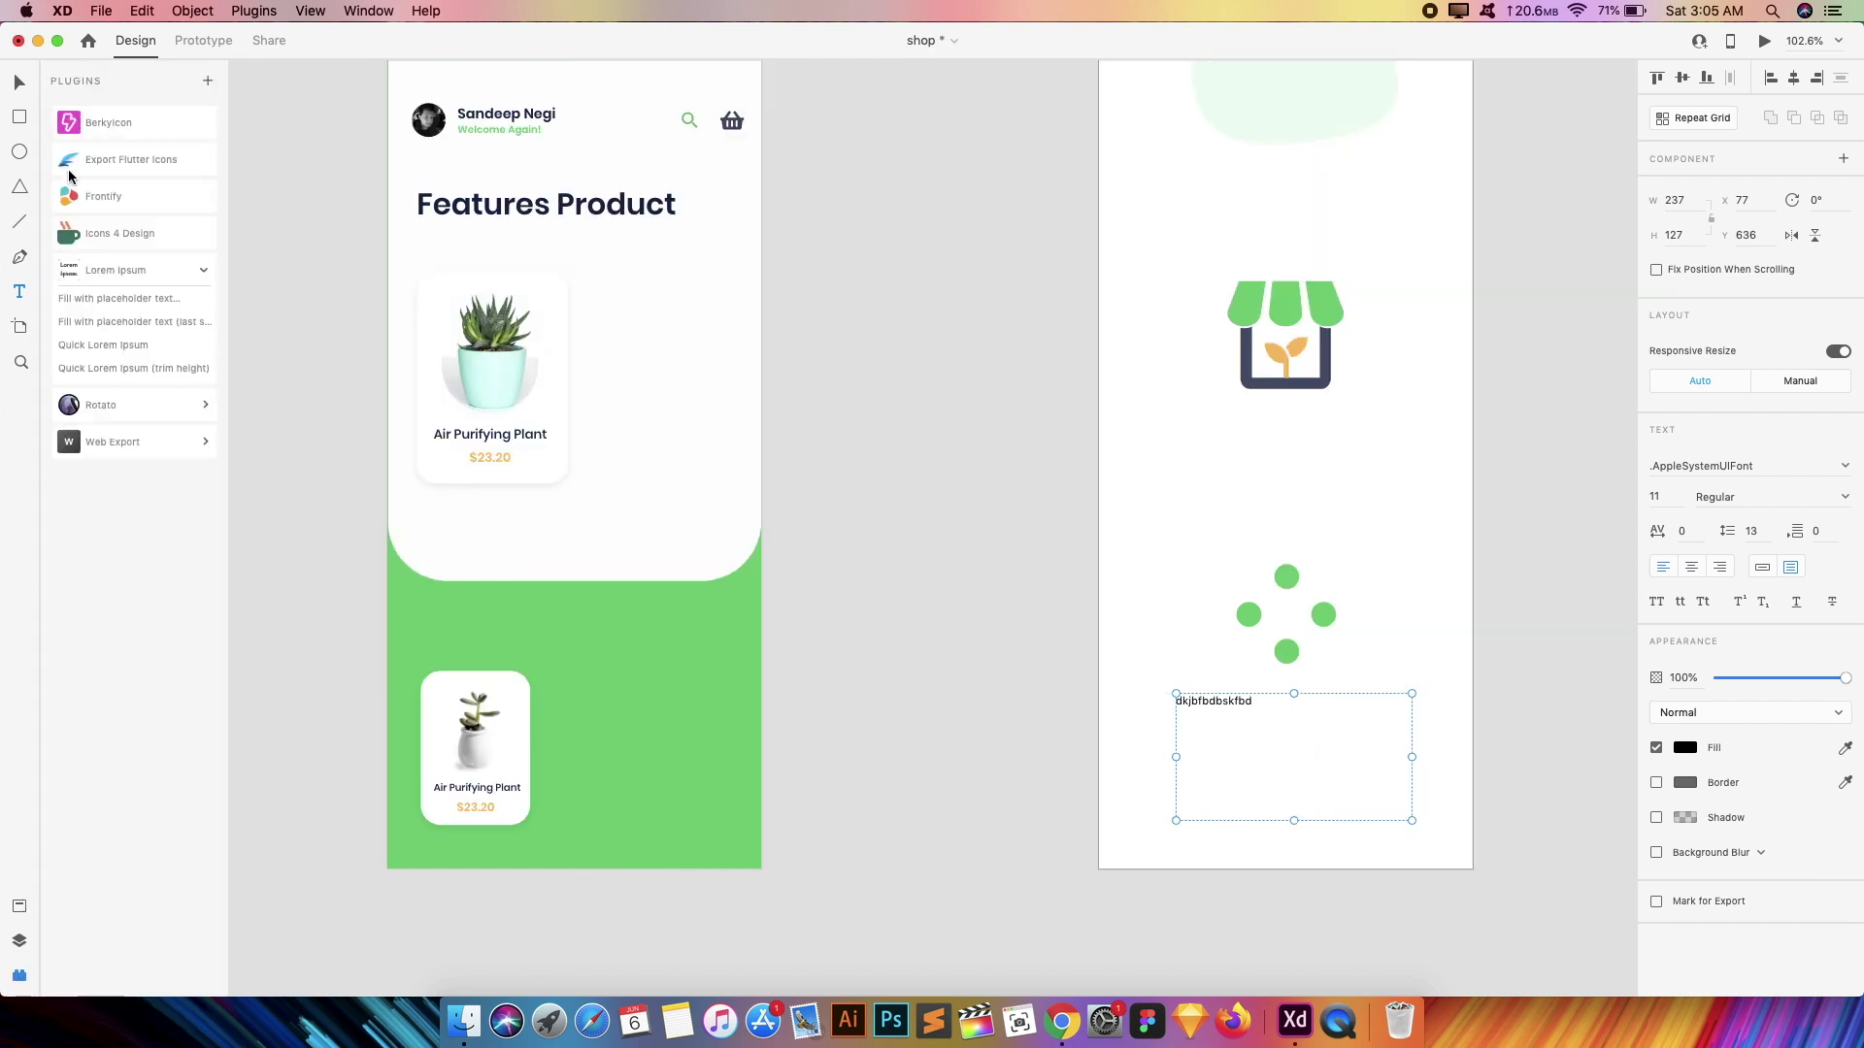
pyautogui.click(124, 307)
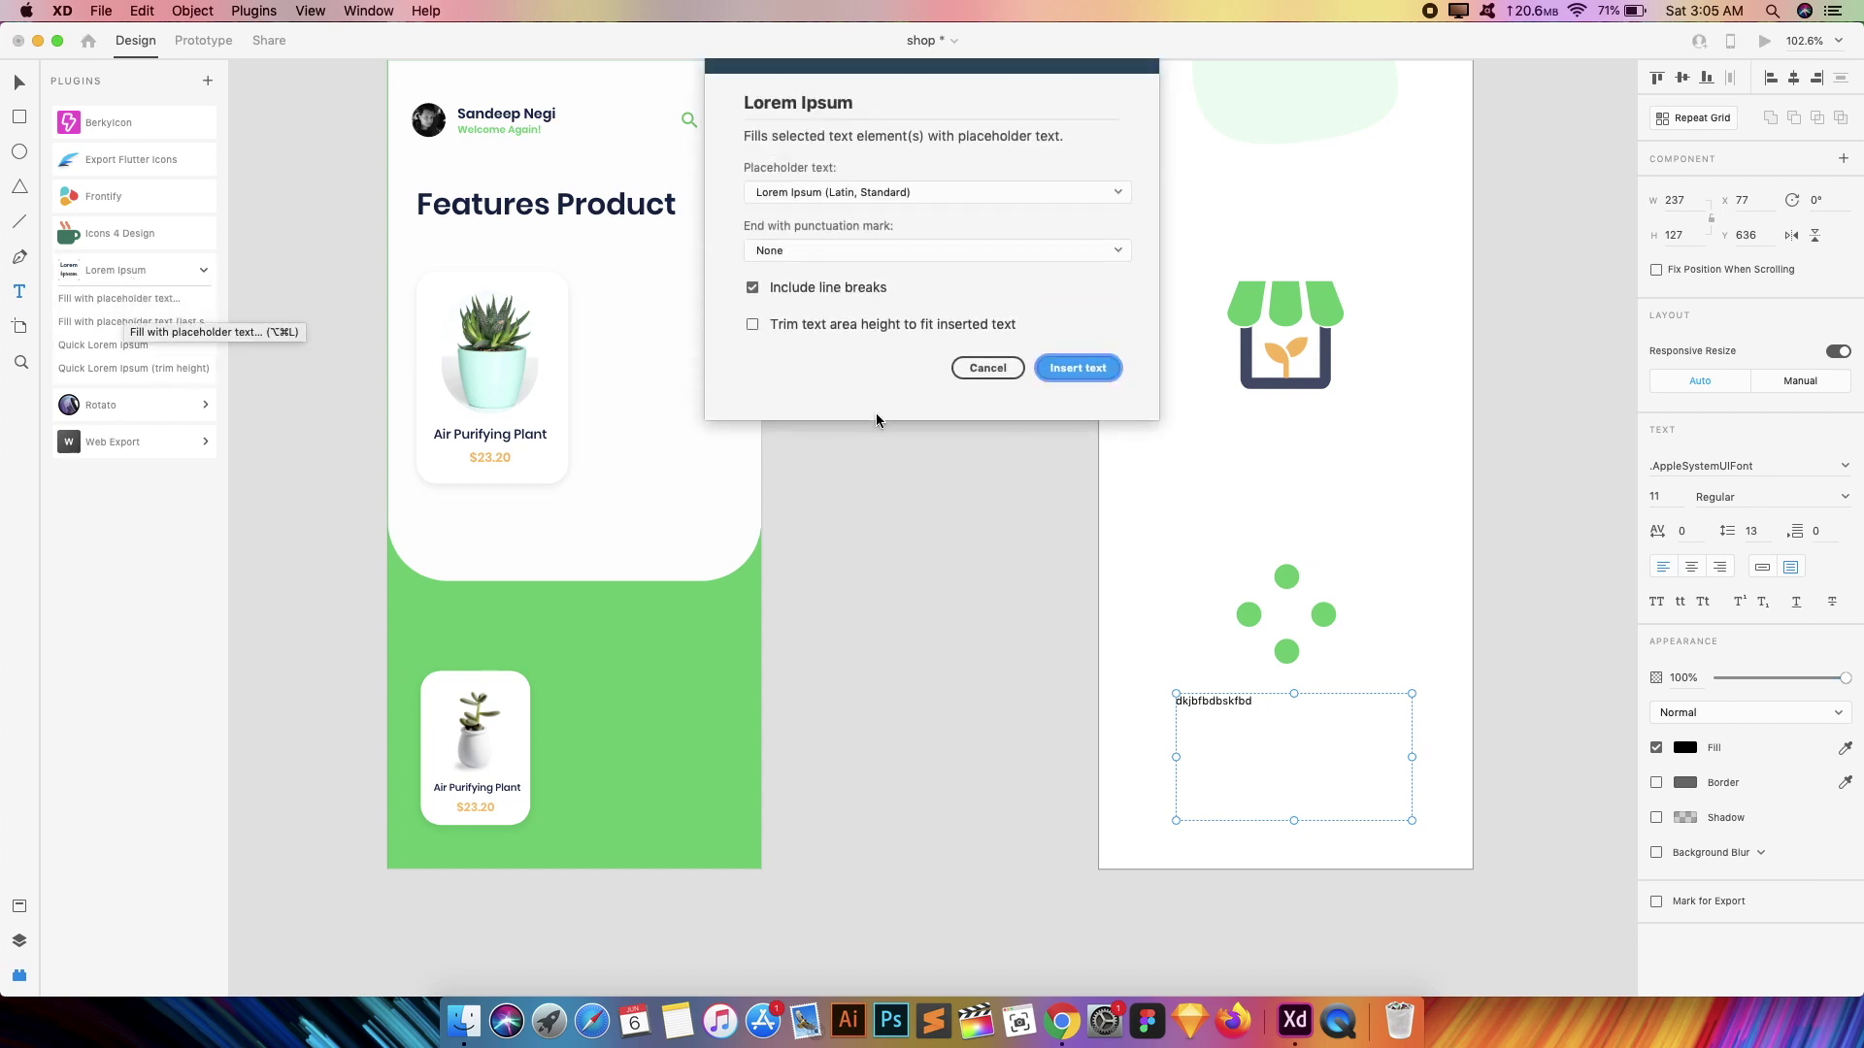
pyautogui.click(994, 351)
pyautogui.doubleClick(1240, 706)
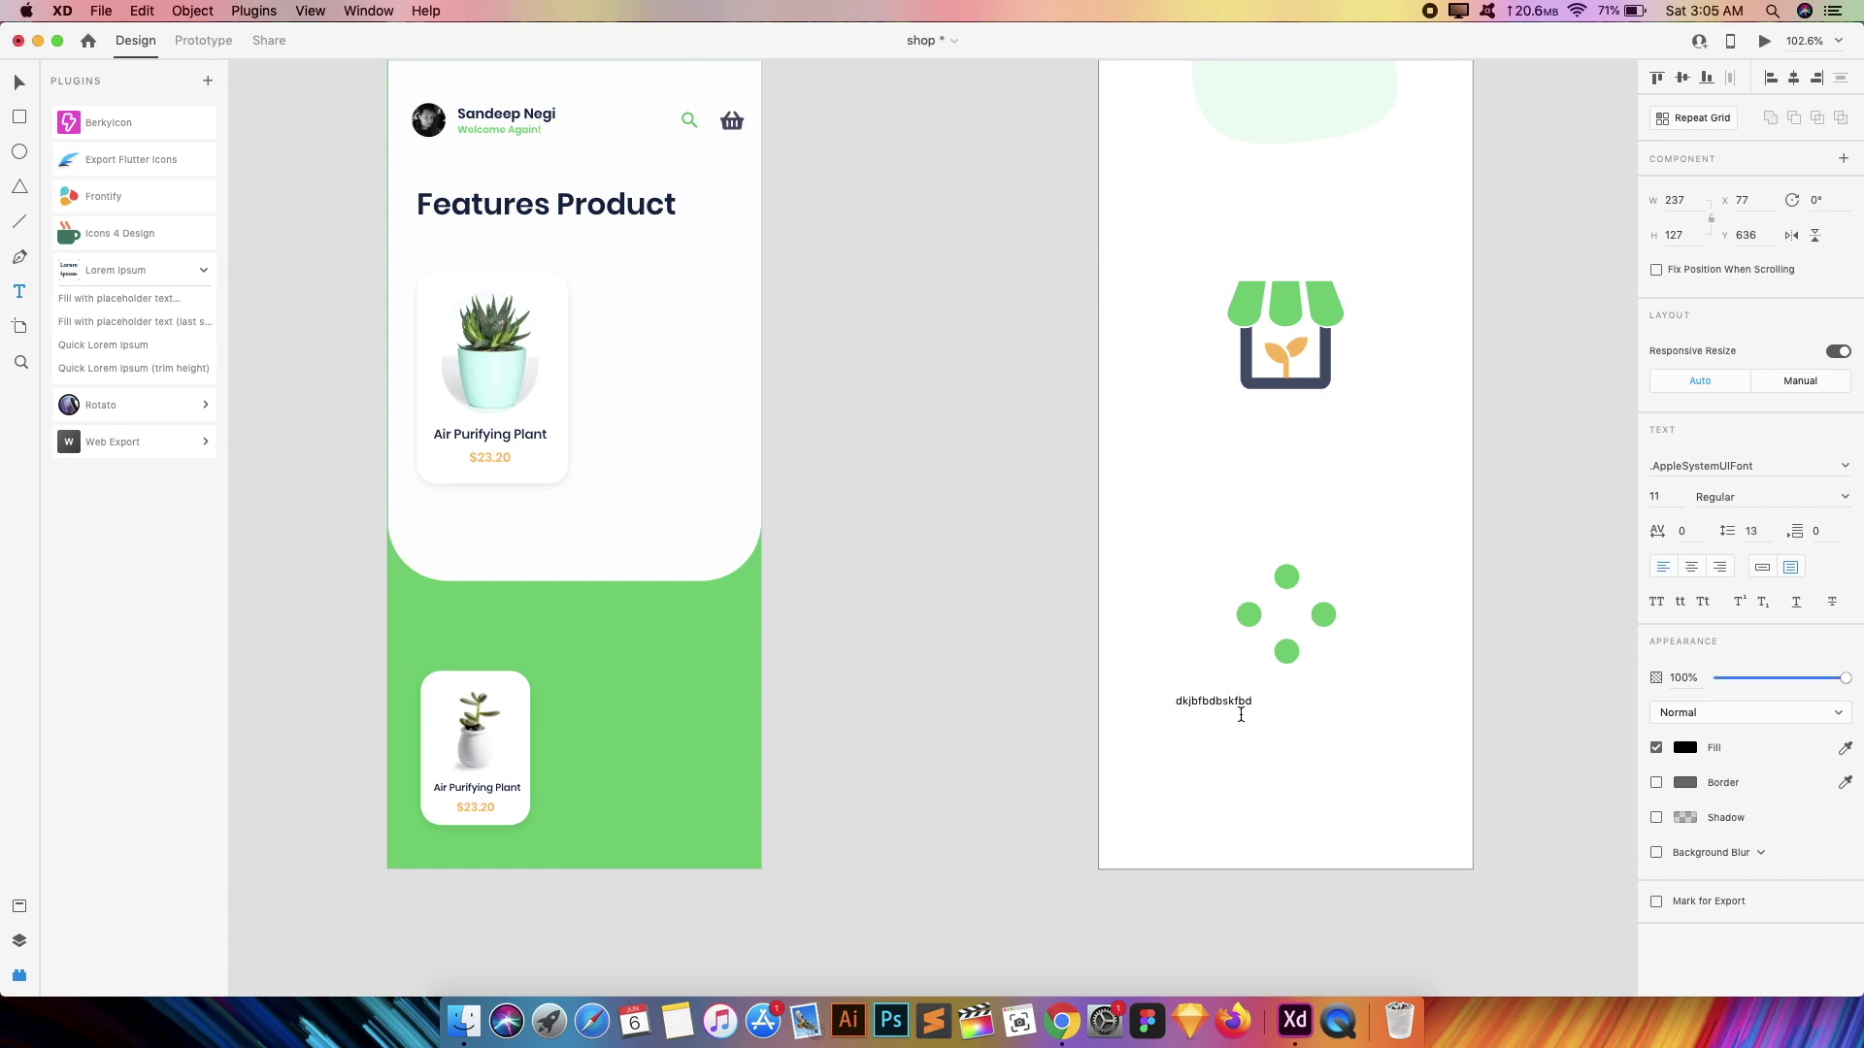
pyautogui.click(111, 344)
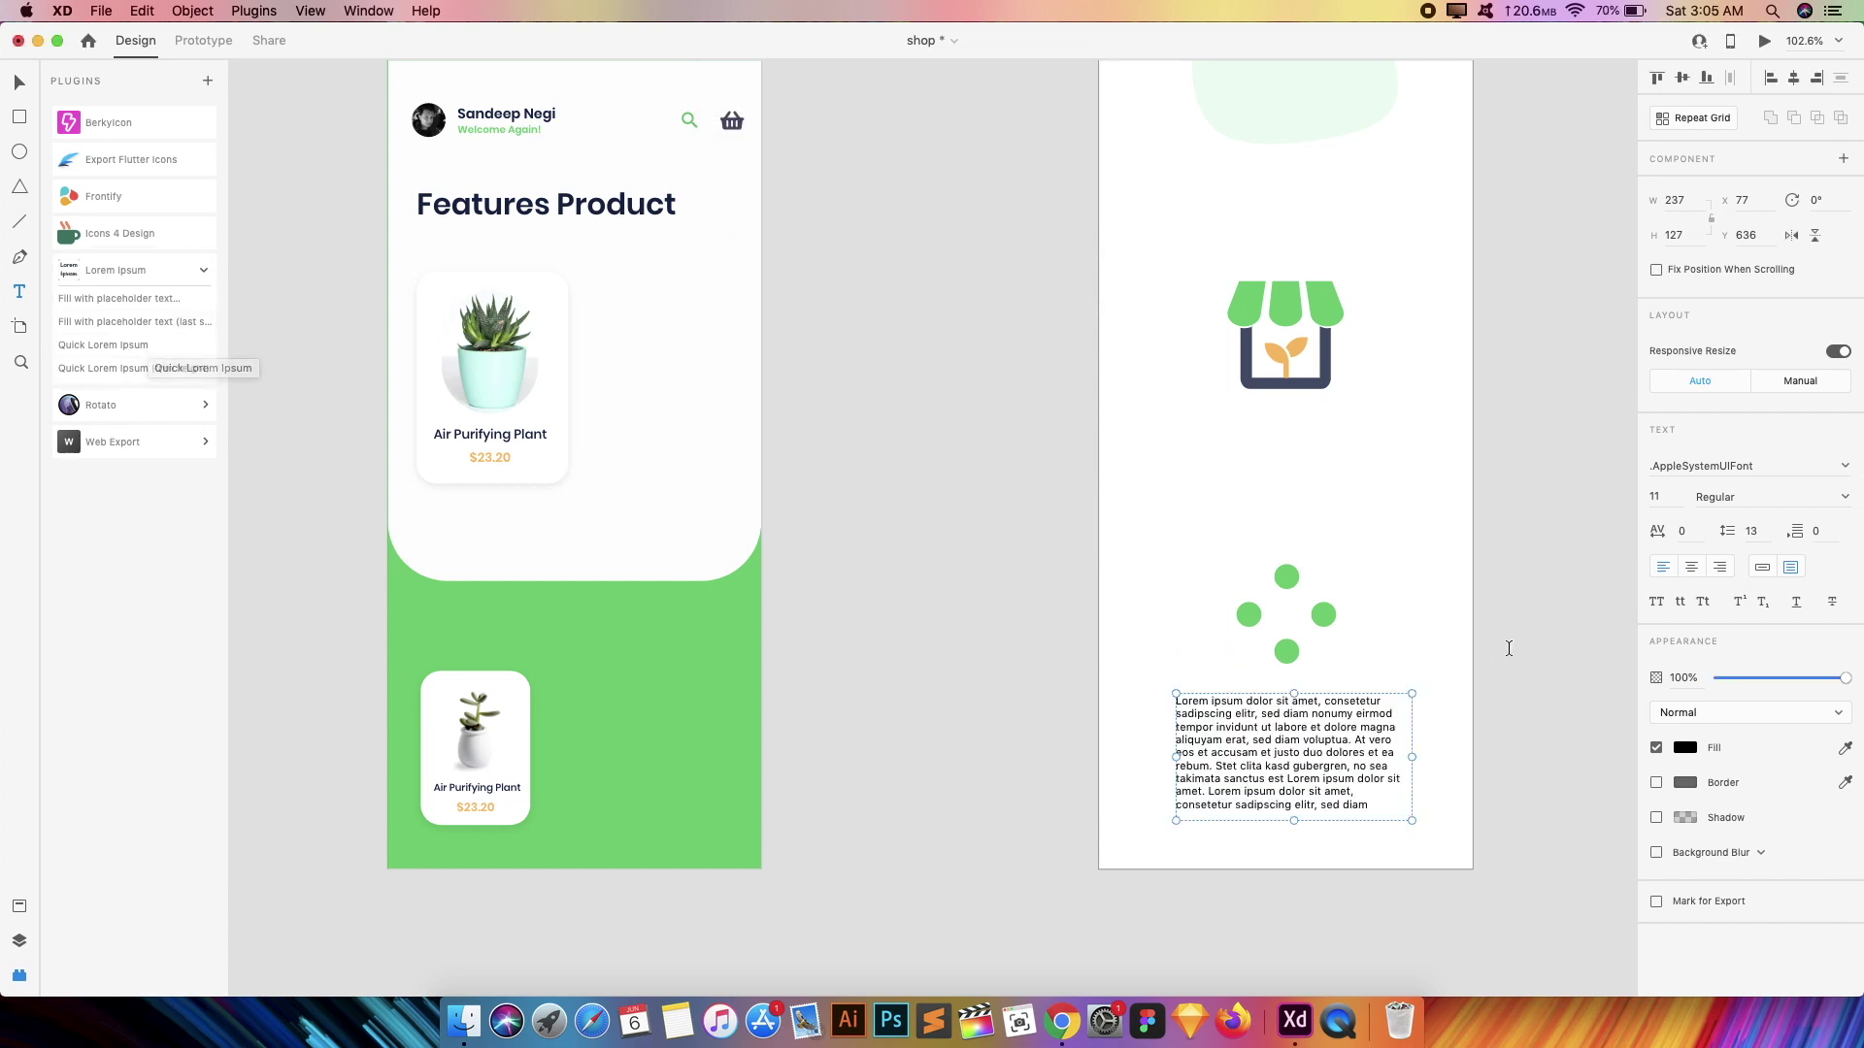
# - Examine the placeholder text in the preloader's text area up close, then deselect it
pyautogui.scroll(3, 1330, 751)
pyautogui.click(1330, 751)
pyautogui.doubleClick(1286, 754)
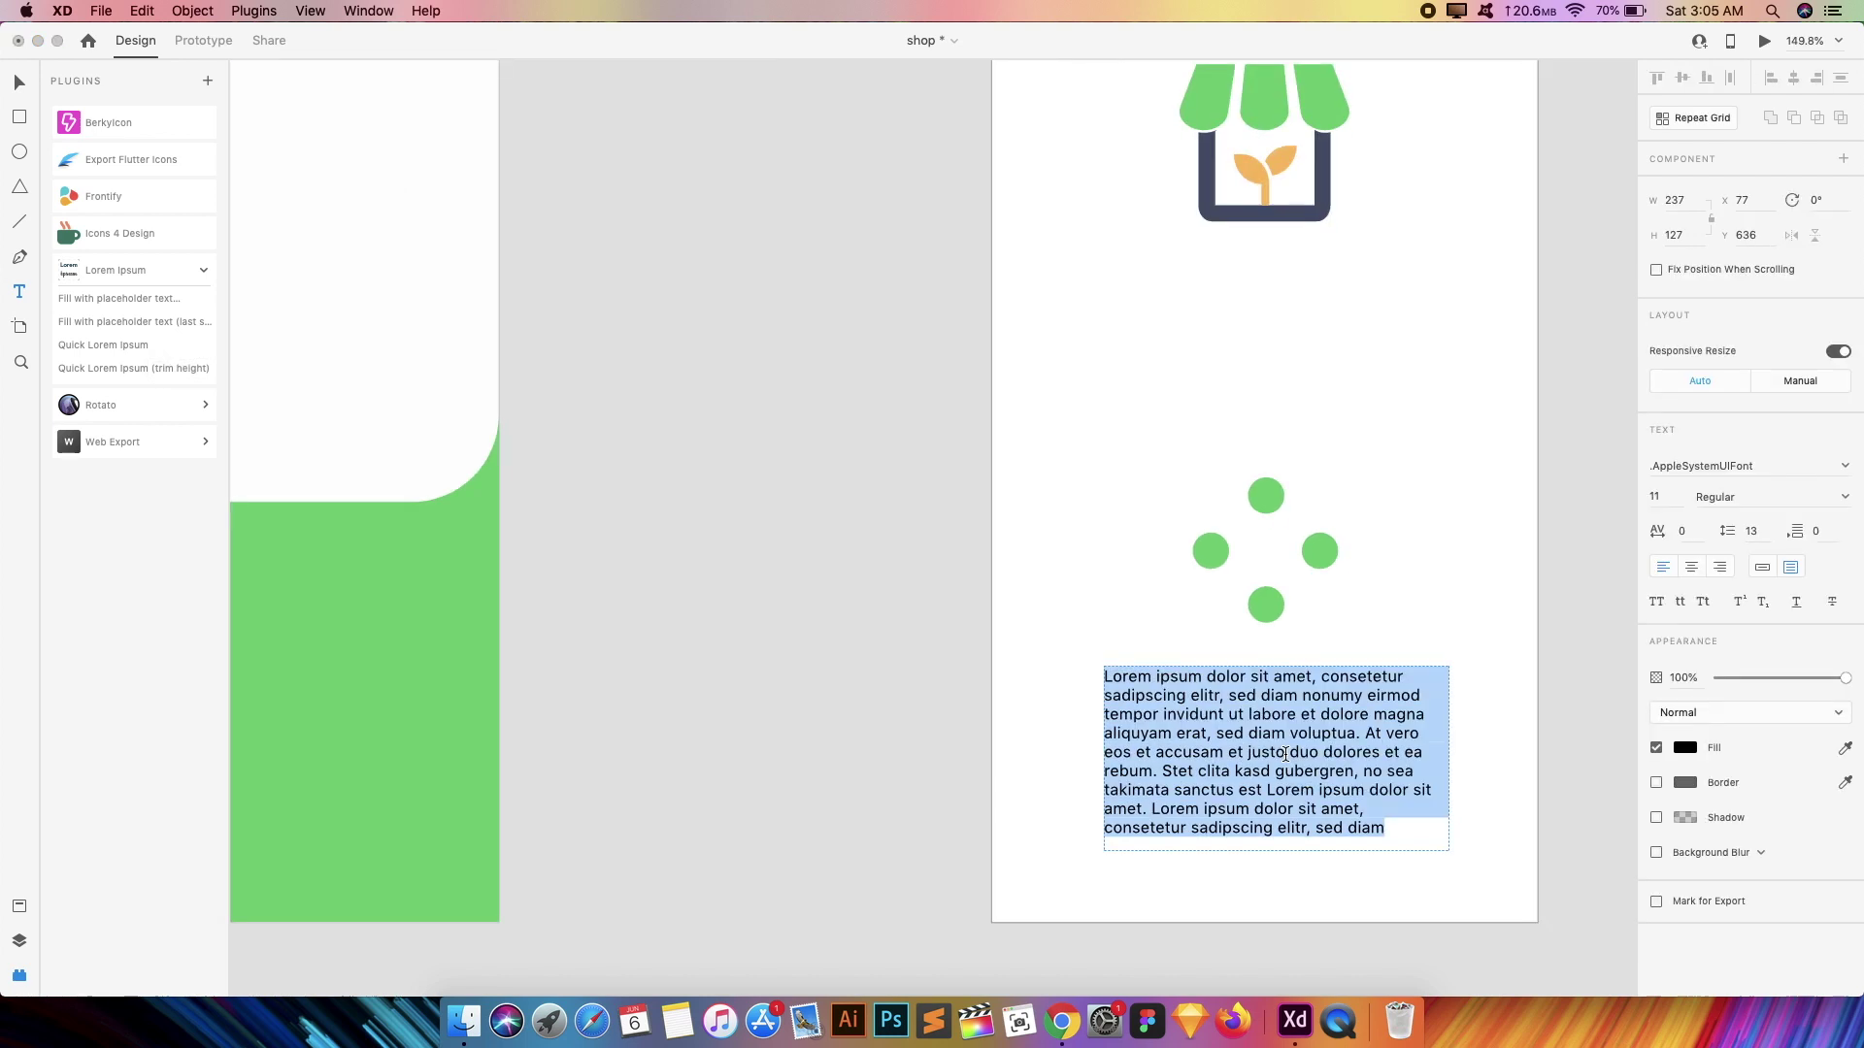
pyautogui.press('Escape')
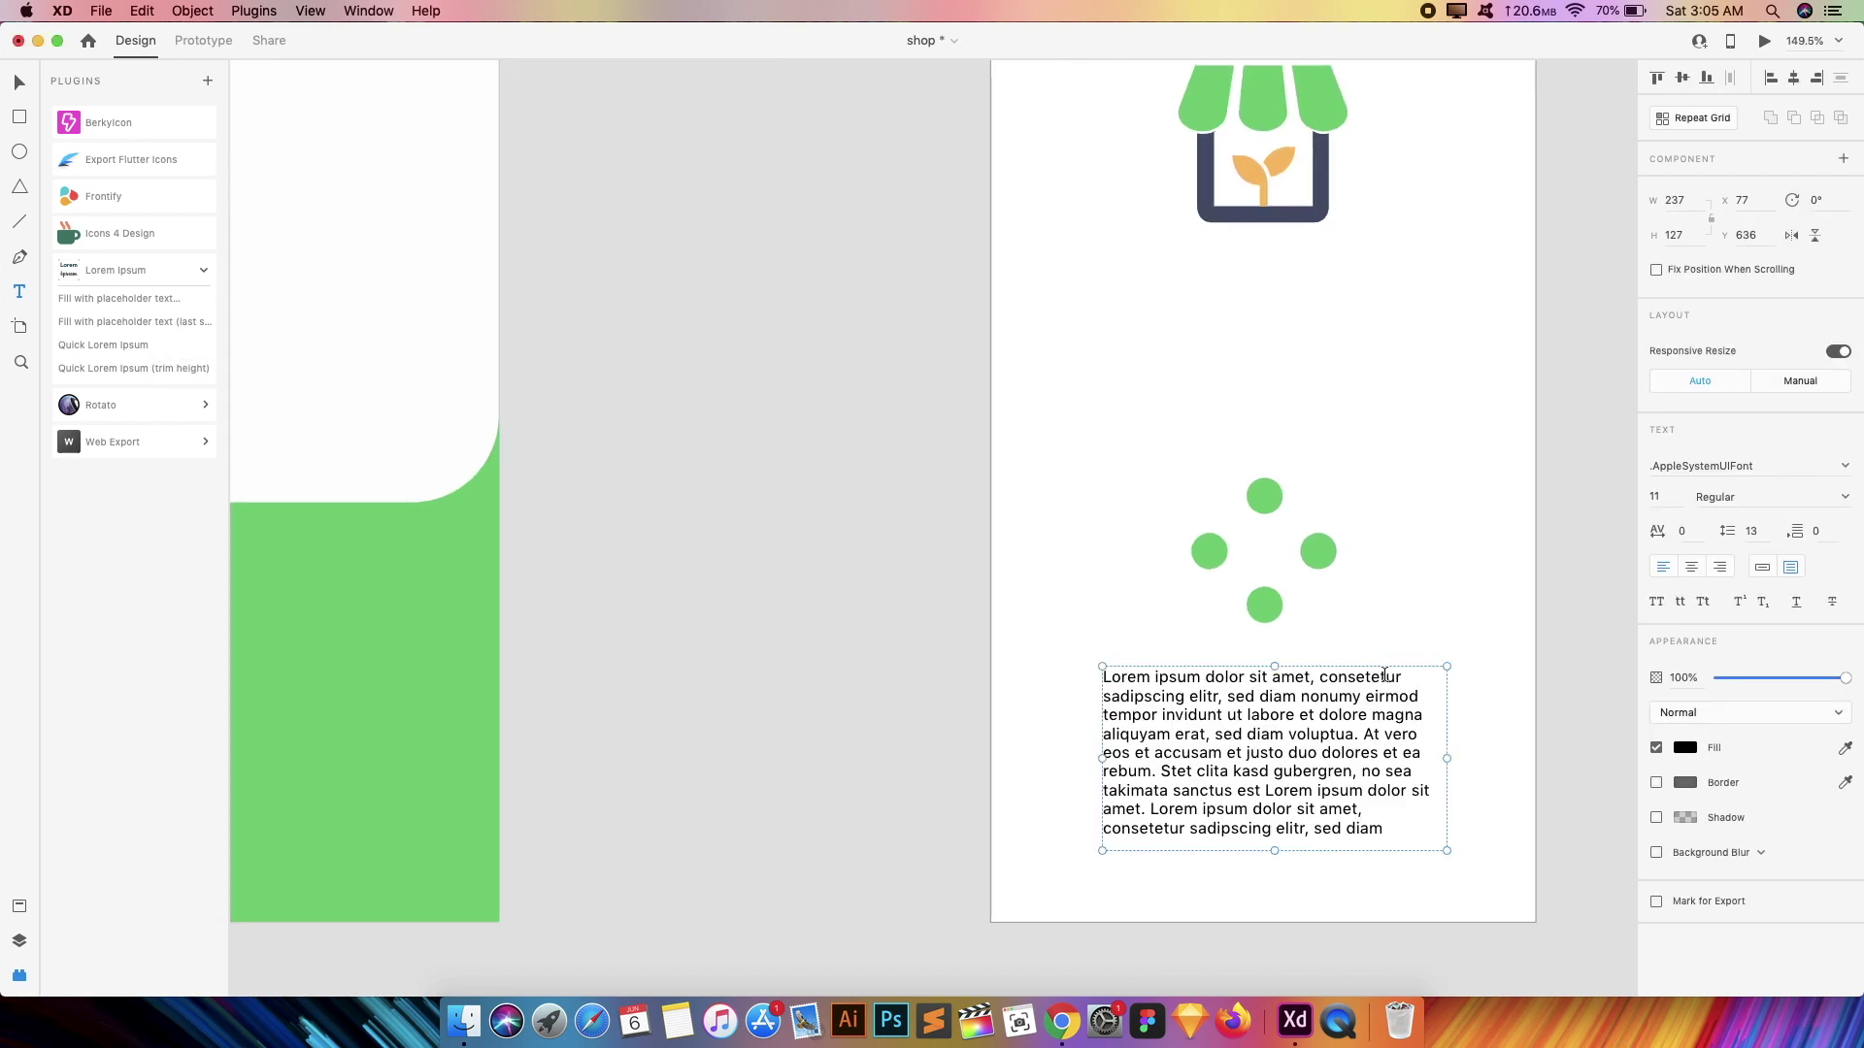
pyautogui.scroll(-3, 1358, 730)
pyautogui.scroll(-2, 1358, 730)
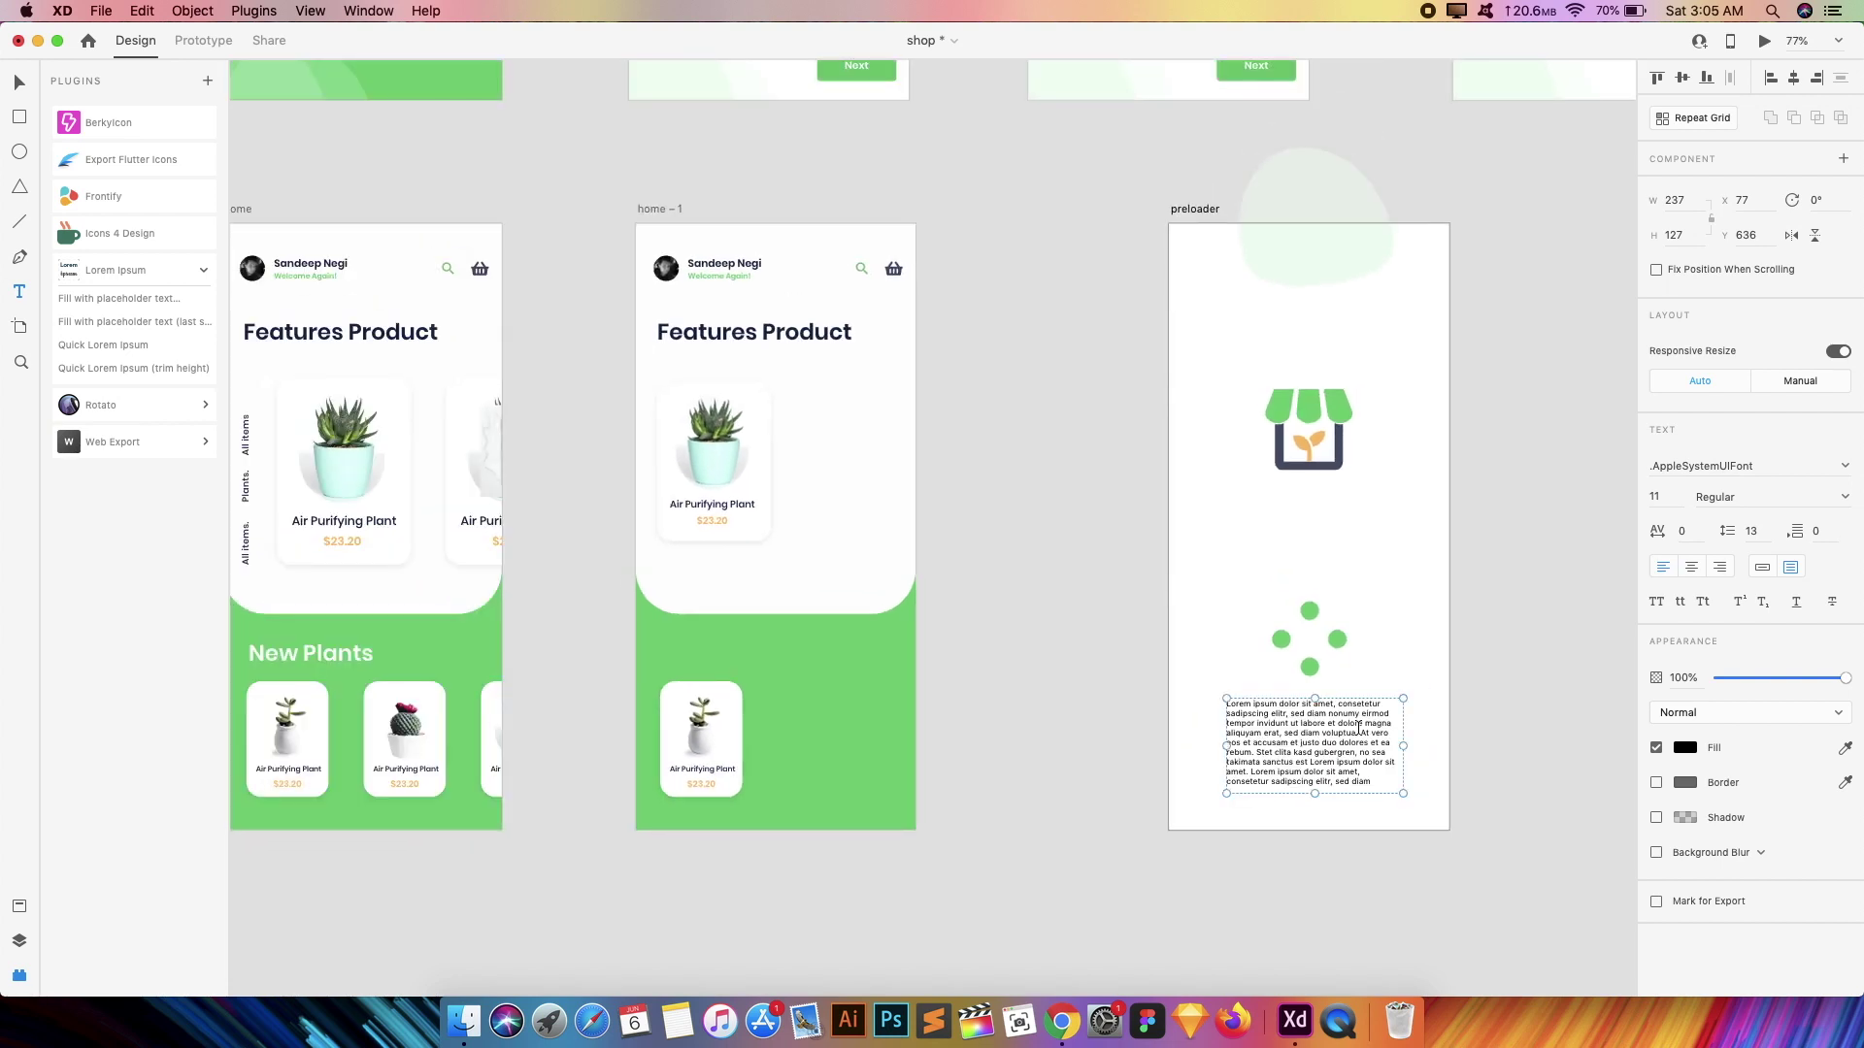
pyautogui.click(1042, 641)
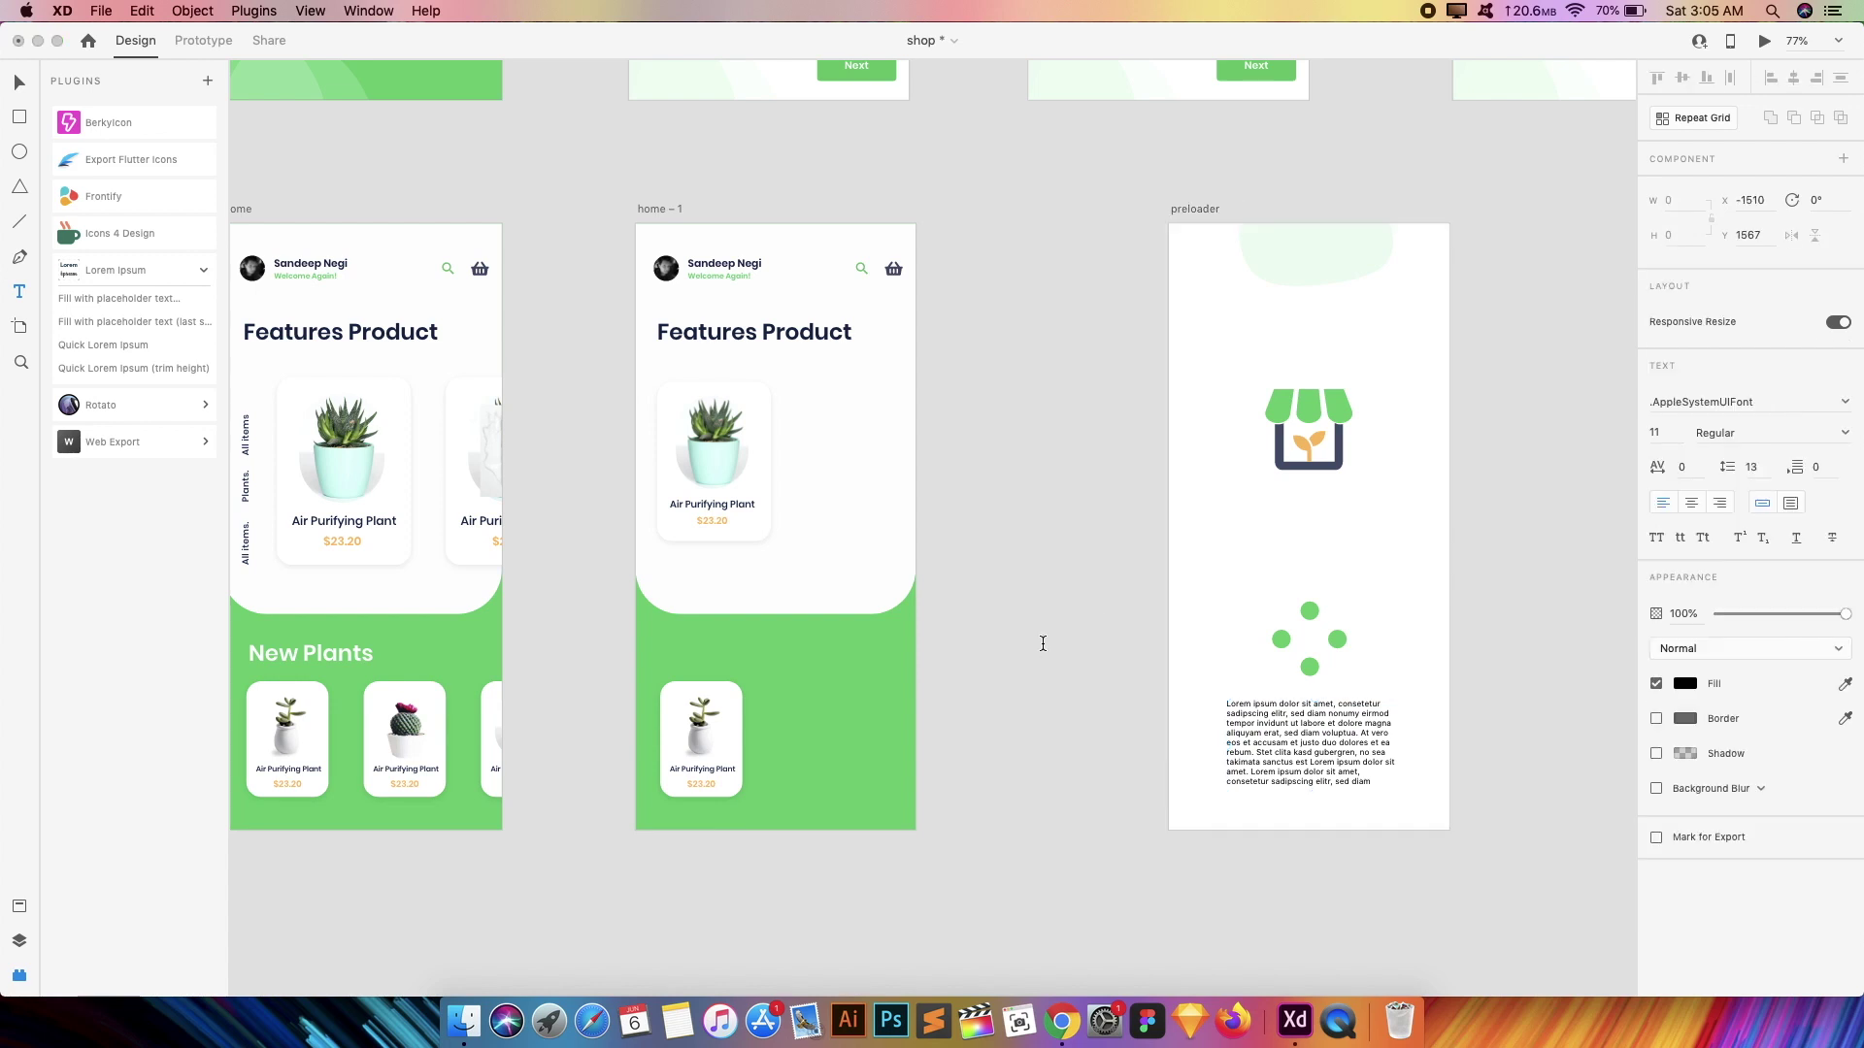
# - Make the Features Product plant card on the home – 1 artboard a horizontal repeat grid of three cards, about 592 wide
pyautogui.scroll(2, 1078, 607)
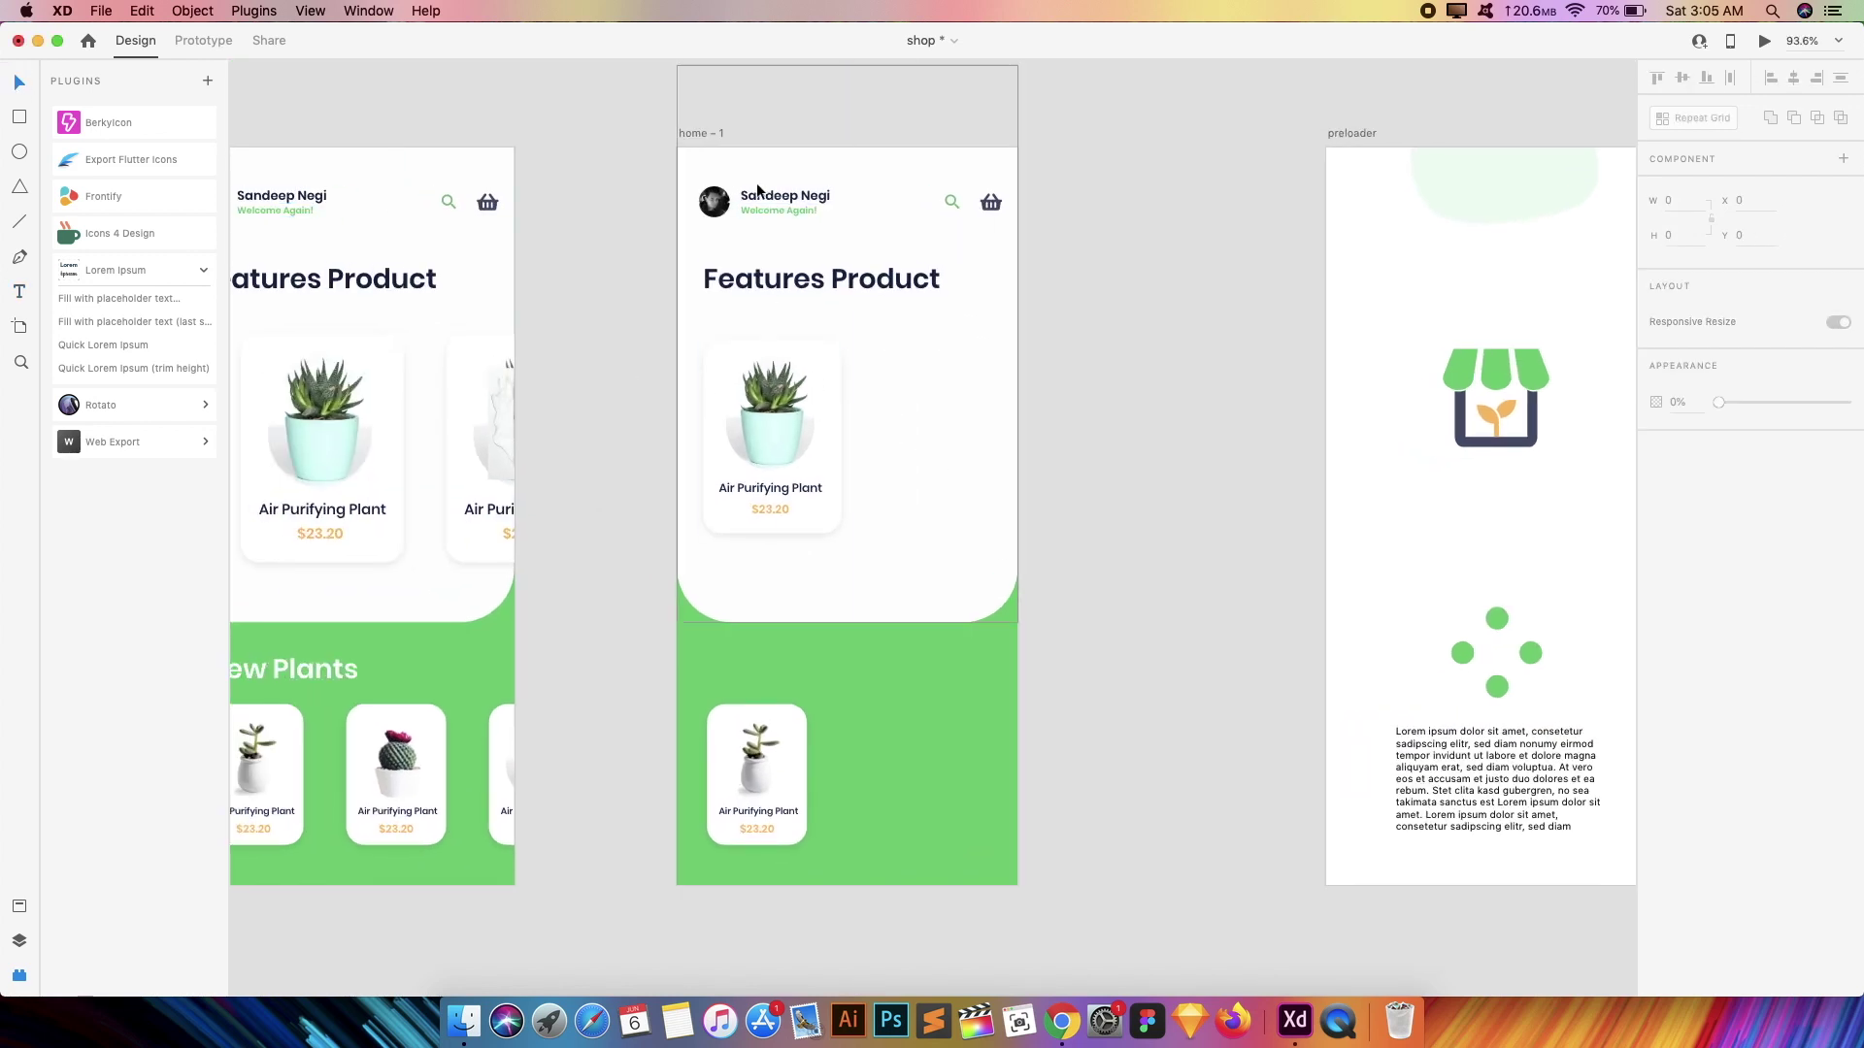
pyautogui.scroll(3, 701, 147)
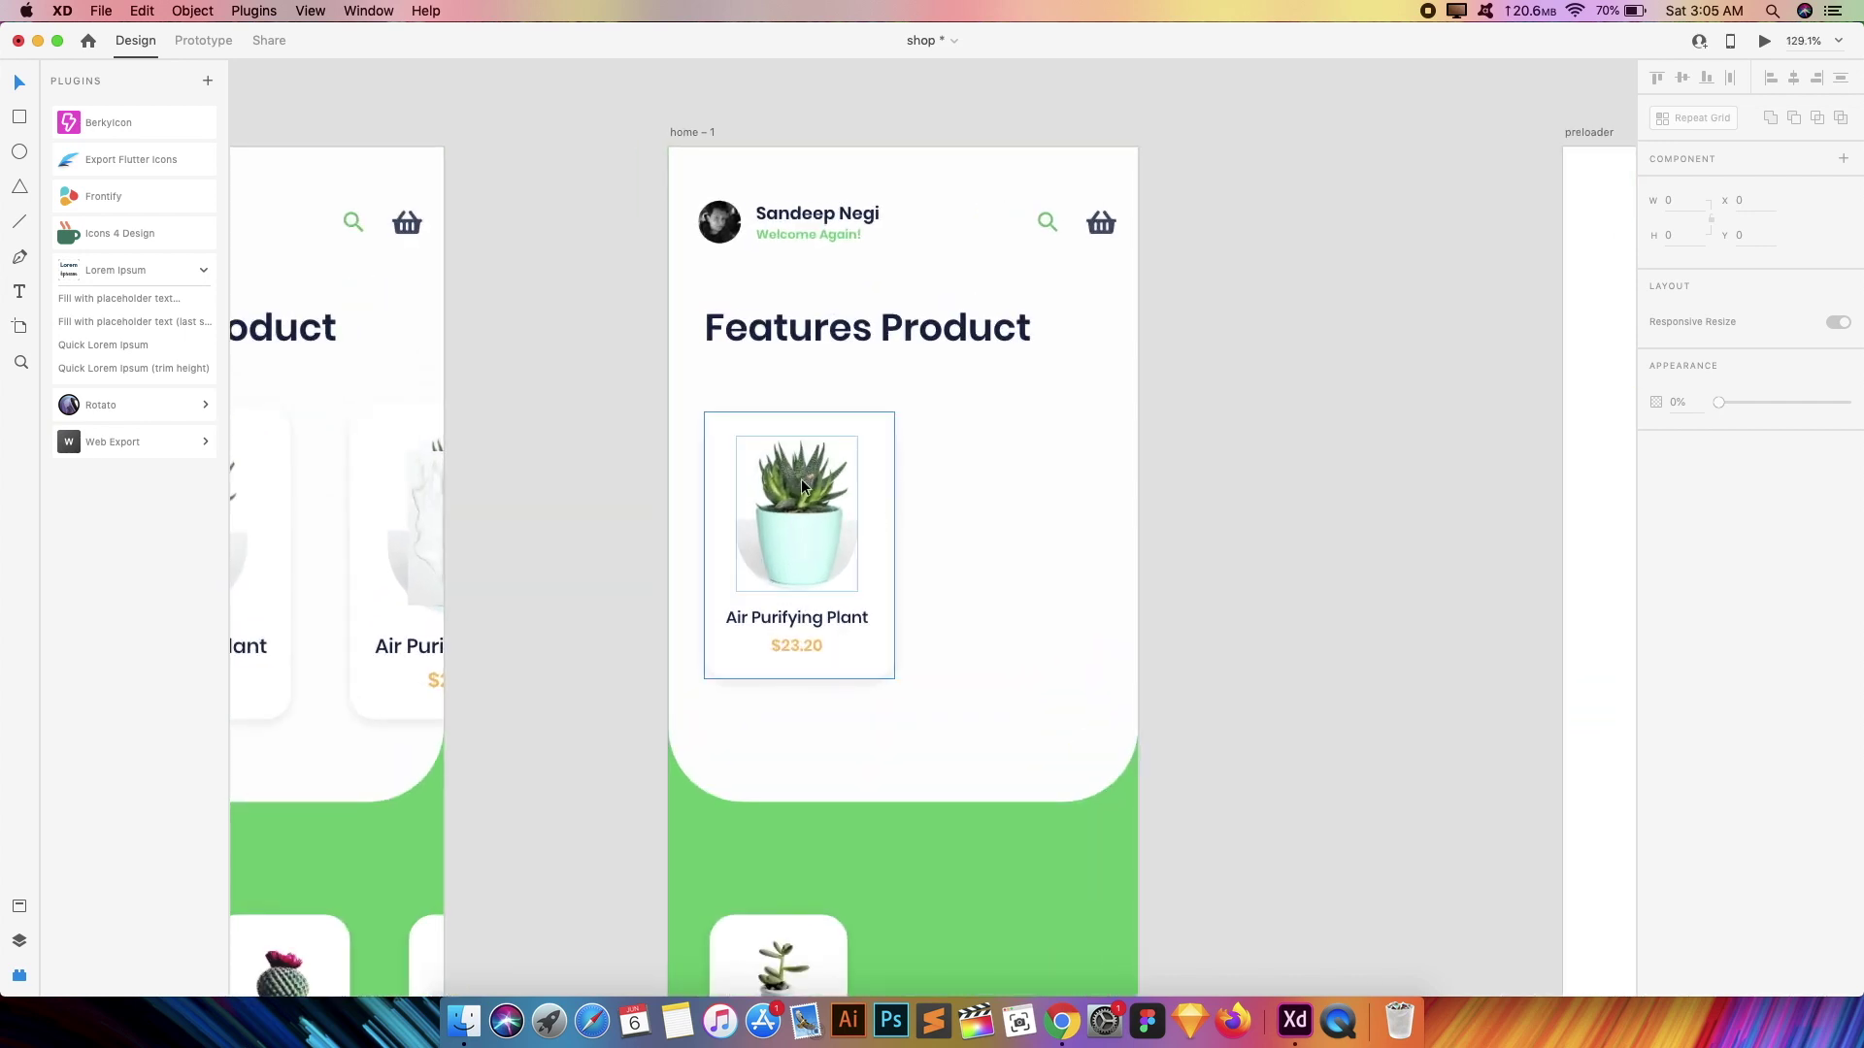
pyautogui.scroll(-2, 801, 479)
pyautogui.click(795, 412)
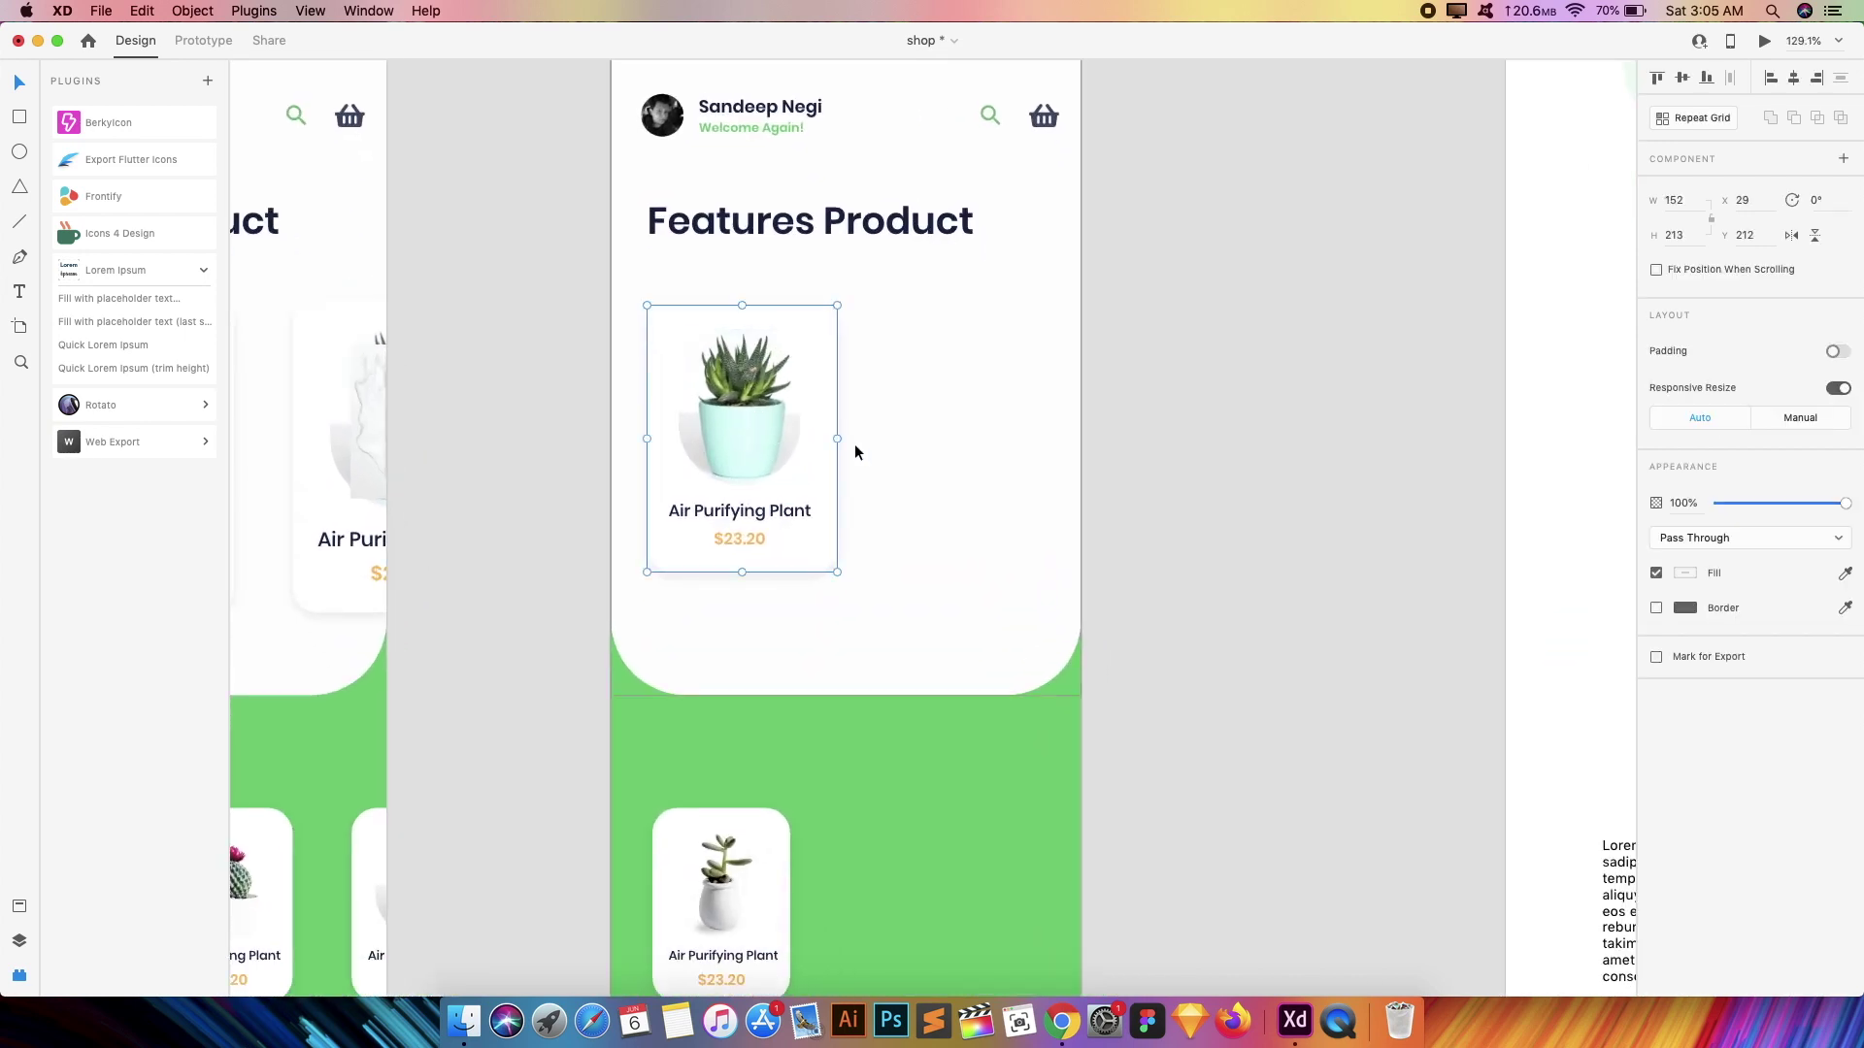
pyautogui.click(1703, 119)
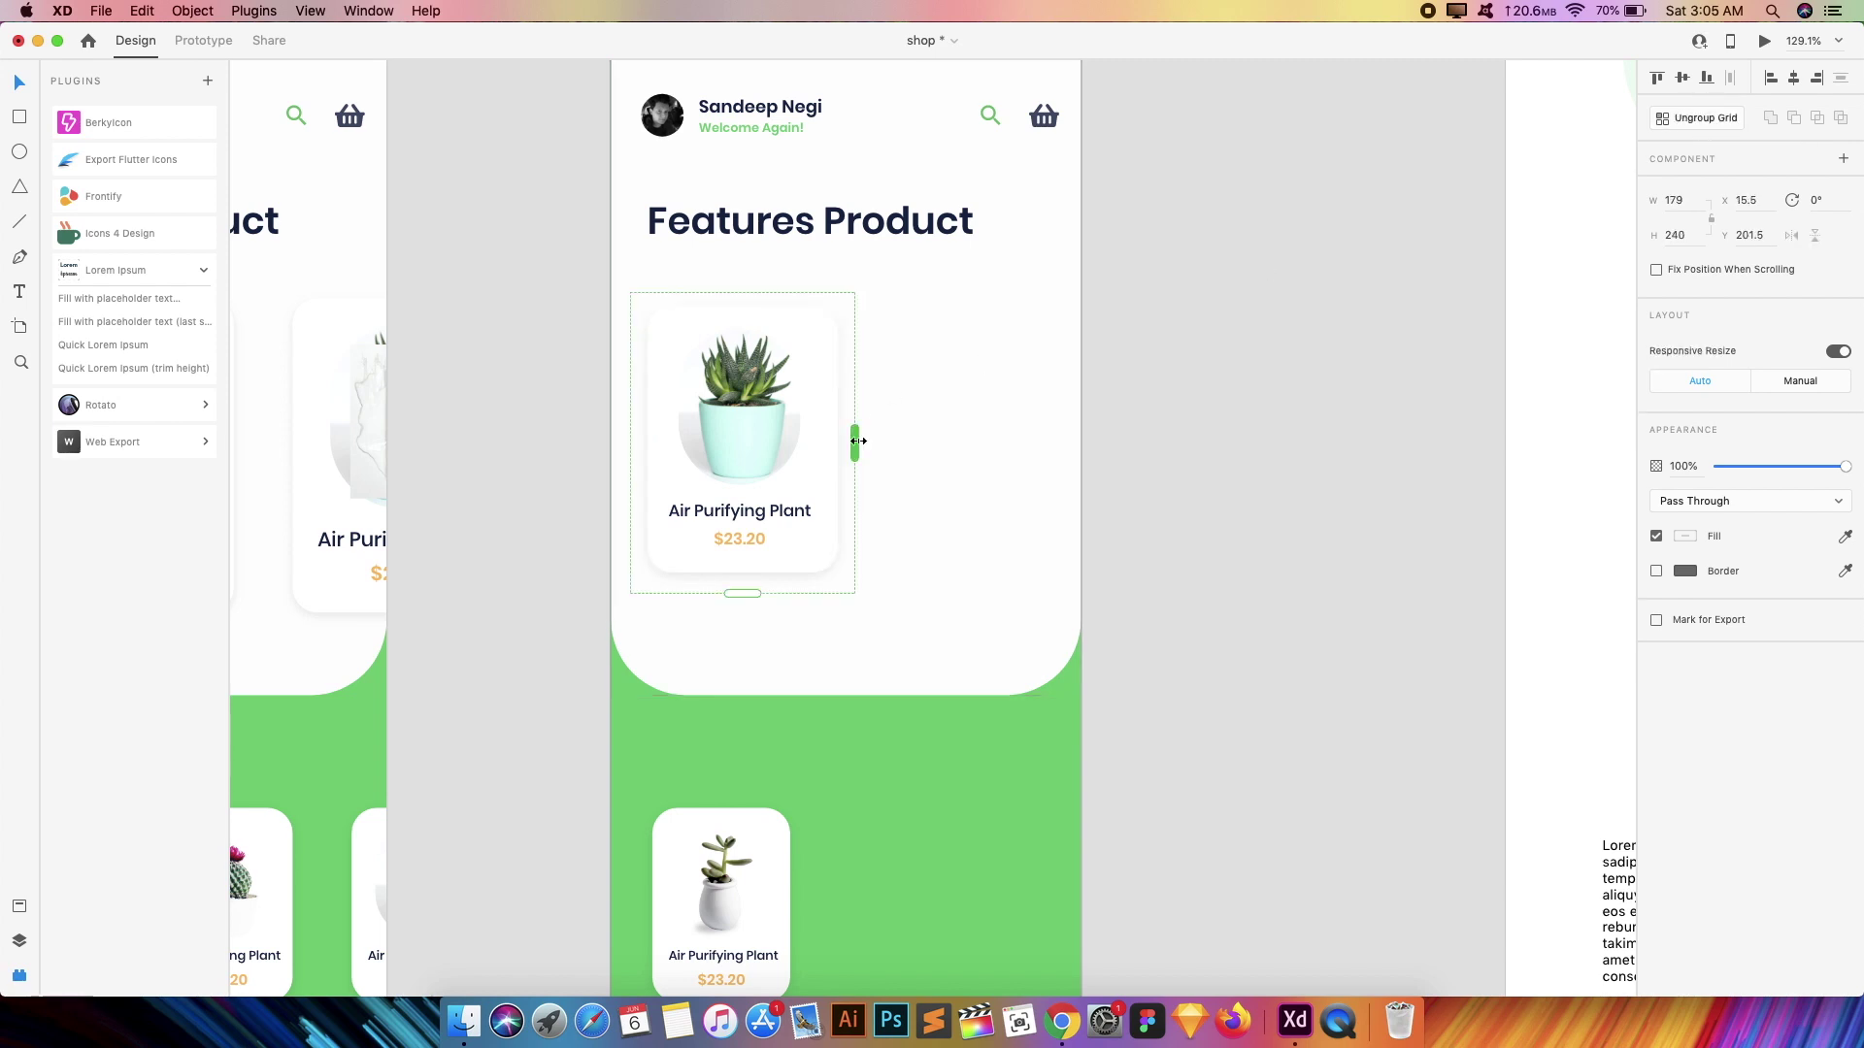
pyautogui.moveTo(858, 442); pyautogui.dragTo(1372, 449)
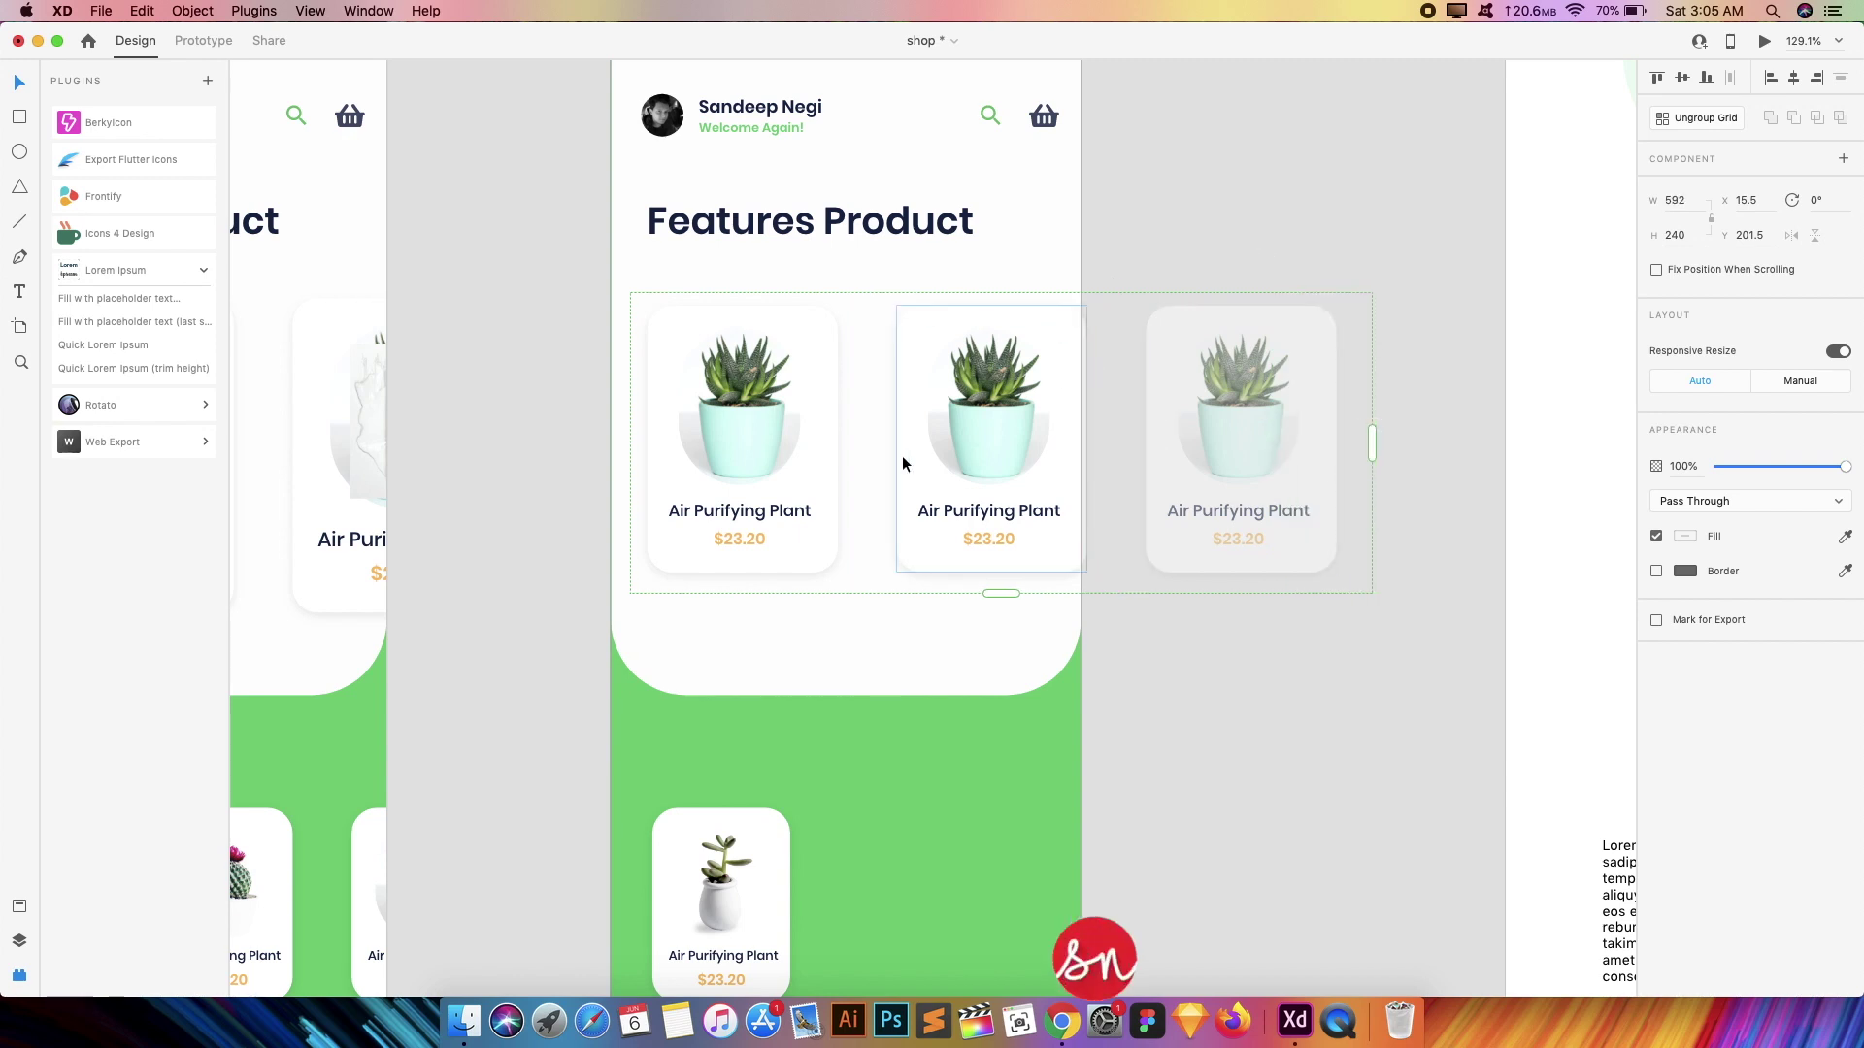
pyautogui.scroll(-3, 1173, 632)
pyautogui.click(1173, 632)
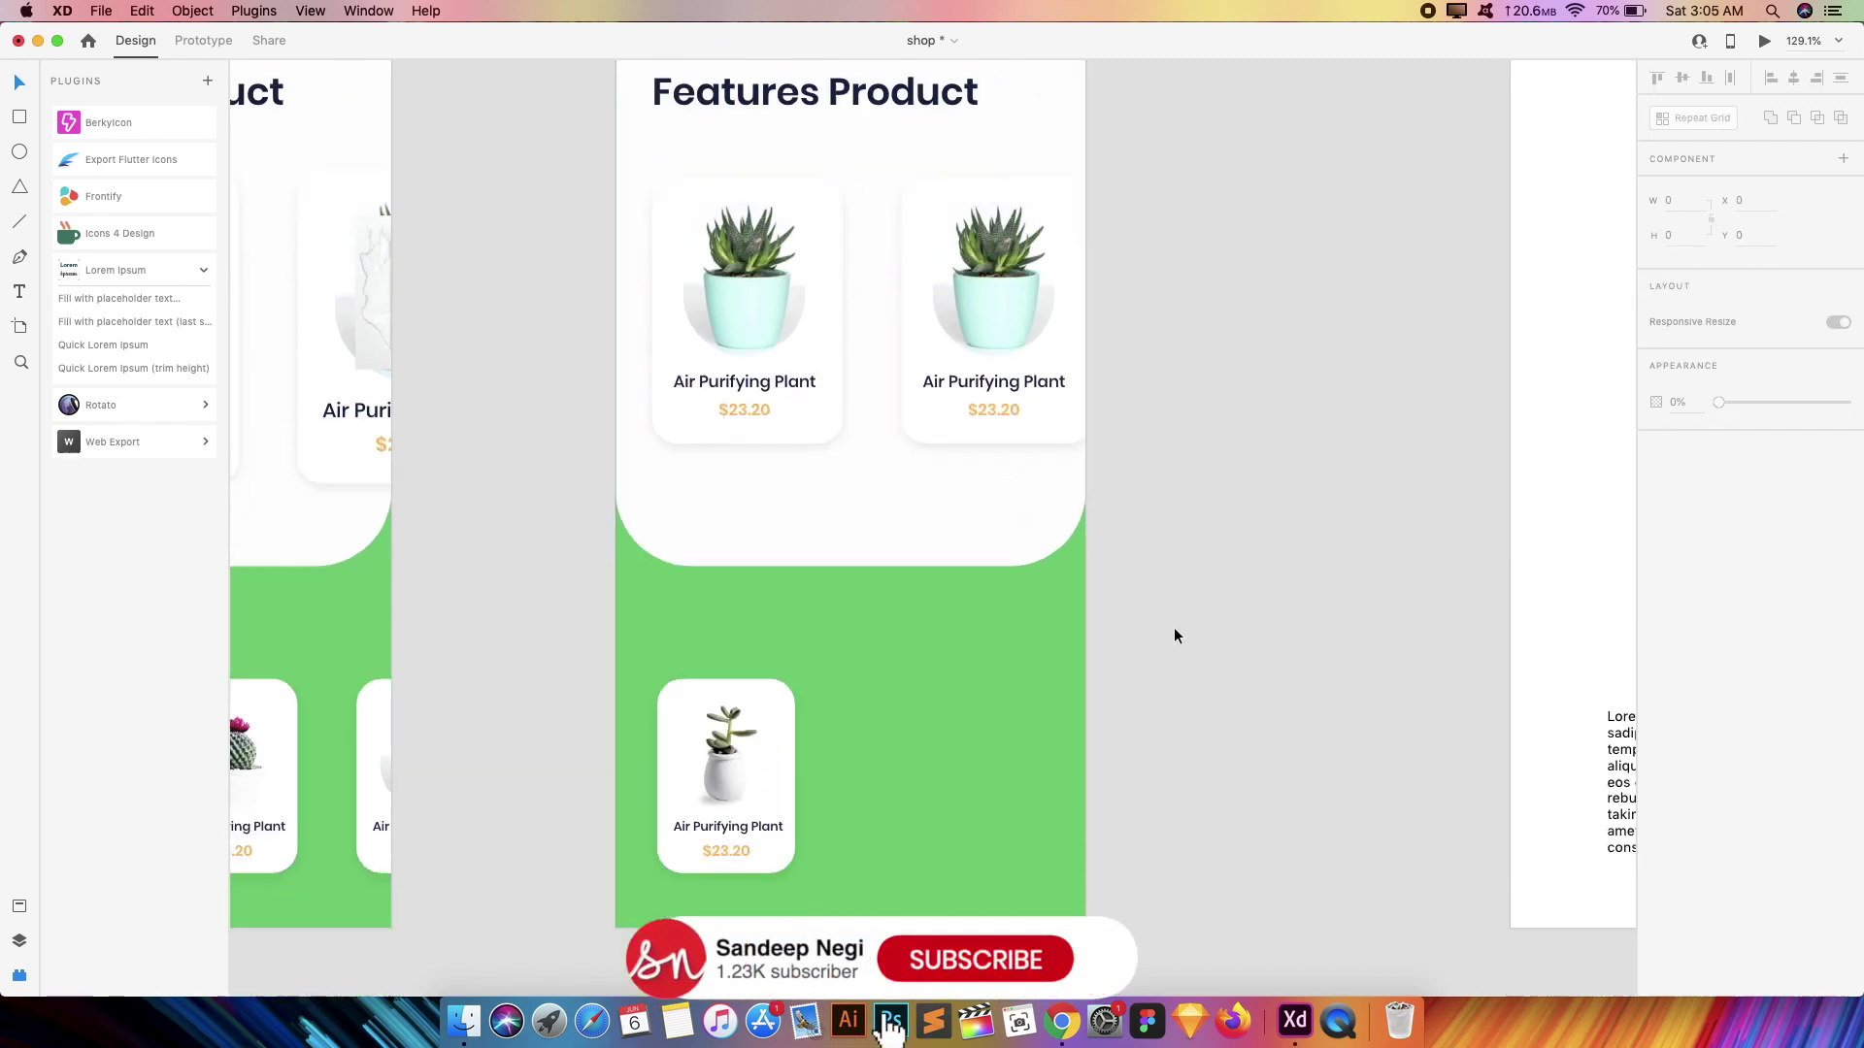
# - Make the plant card in the green section of the home – 1 artboard a horizontal repeat grid about 422 wide, then deselect it
pyautogui.scroll(-5, 1173, 631)
pyautogui.click(839, 564)
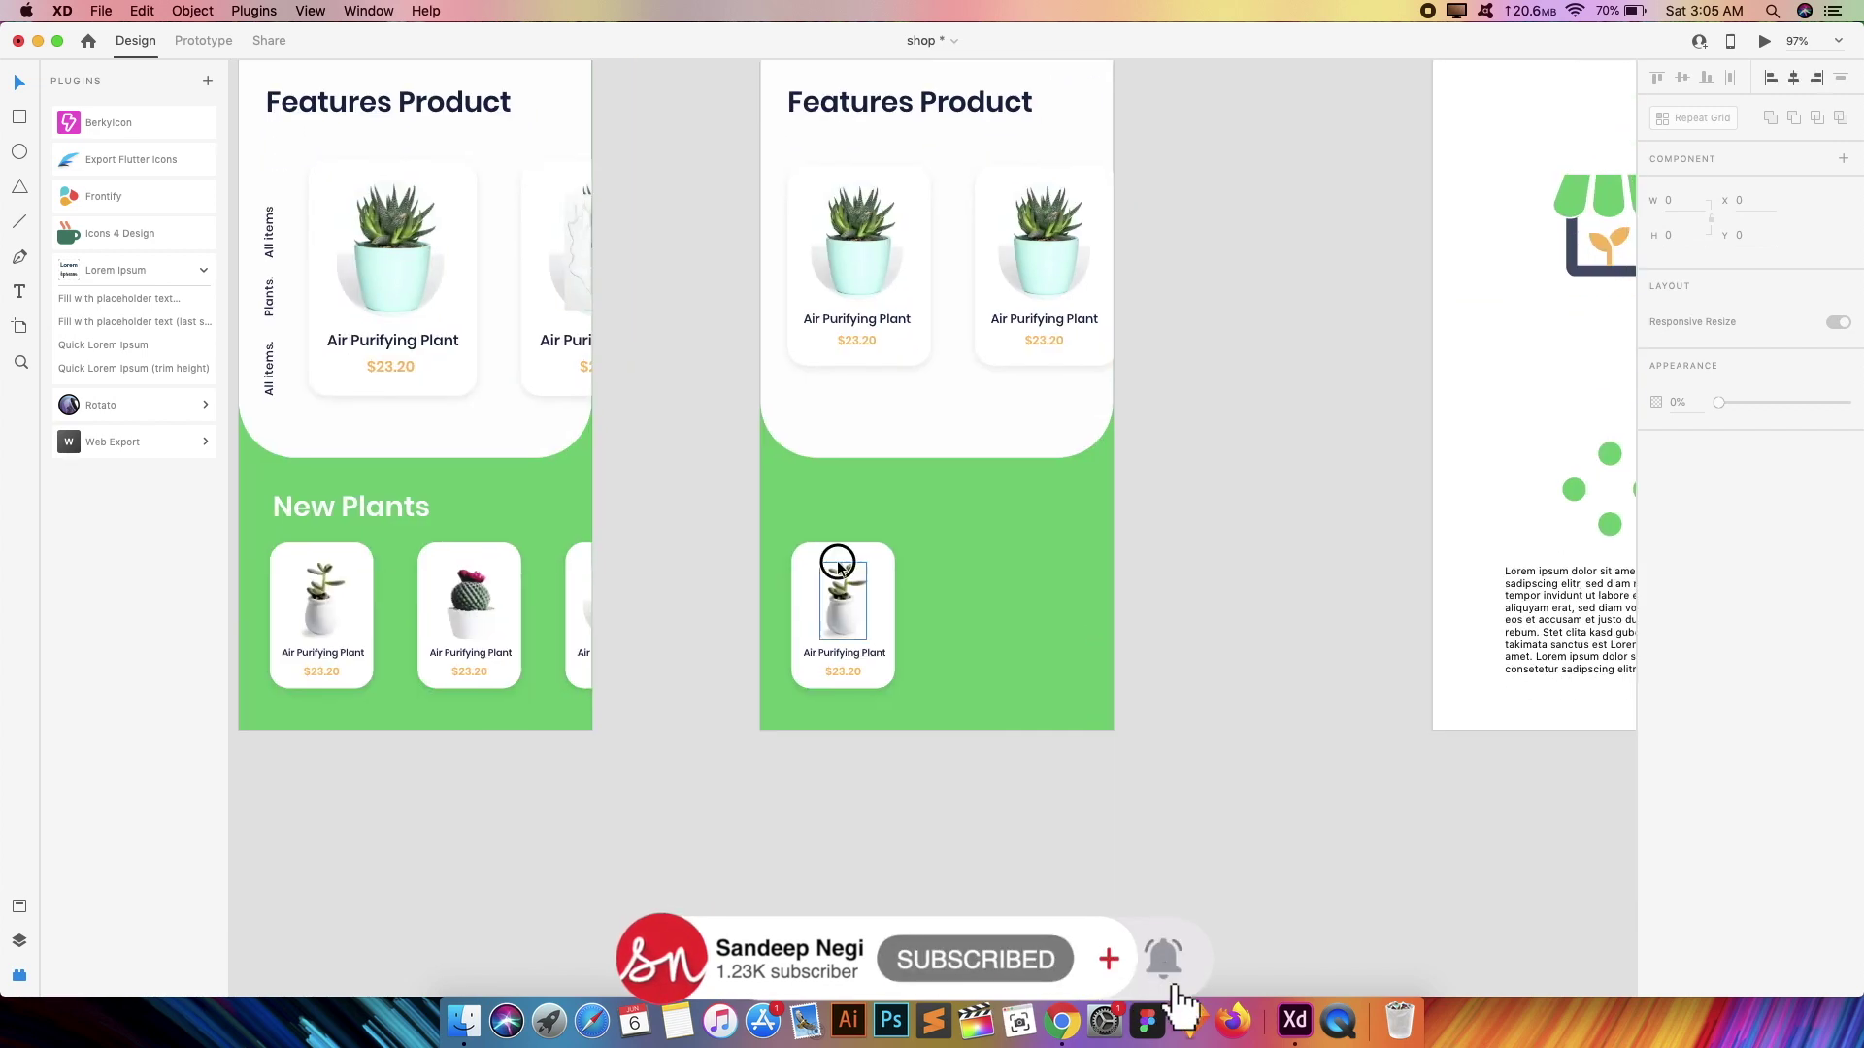
pyautogui.scroll(5, 839, 564)
pyautogui.click(915, 530)
pyautogui.click(741, 521)
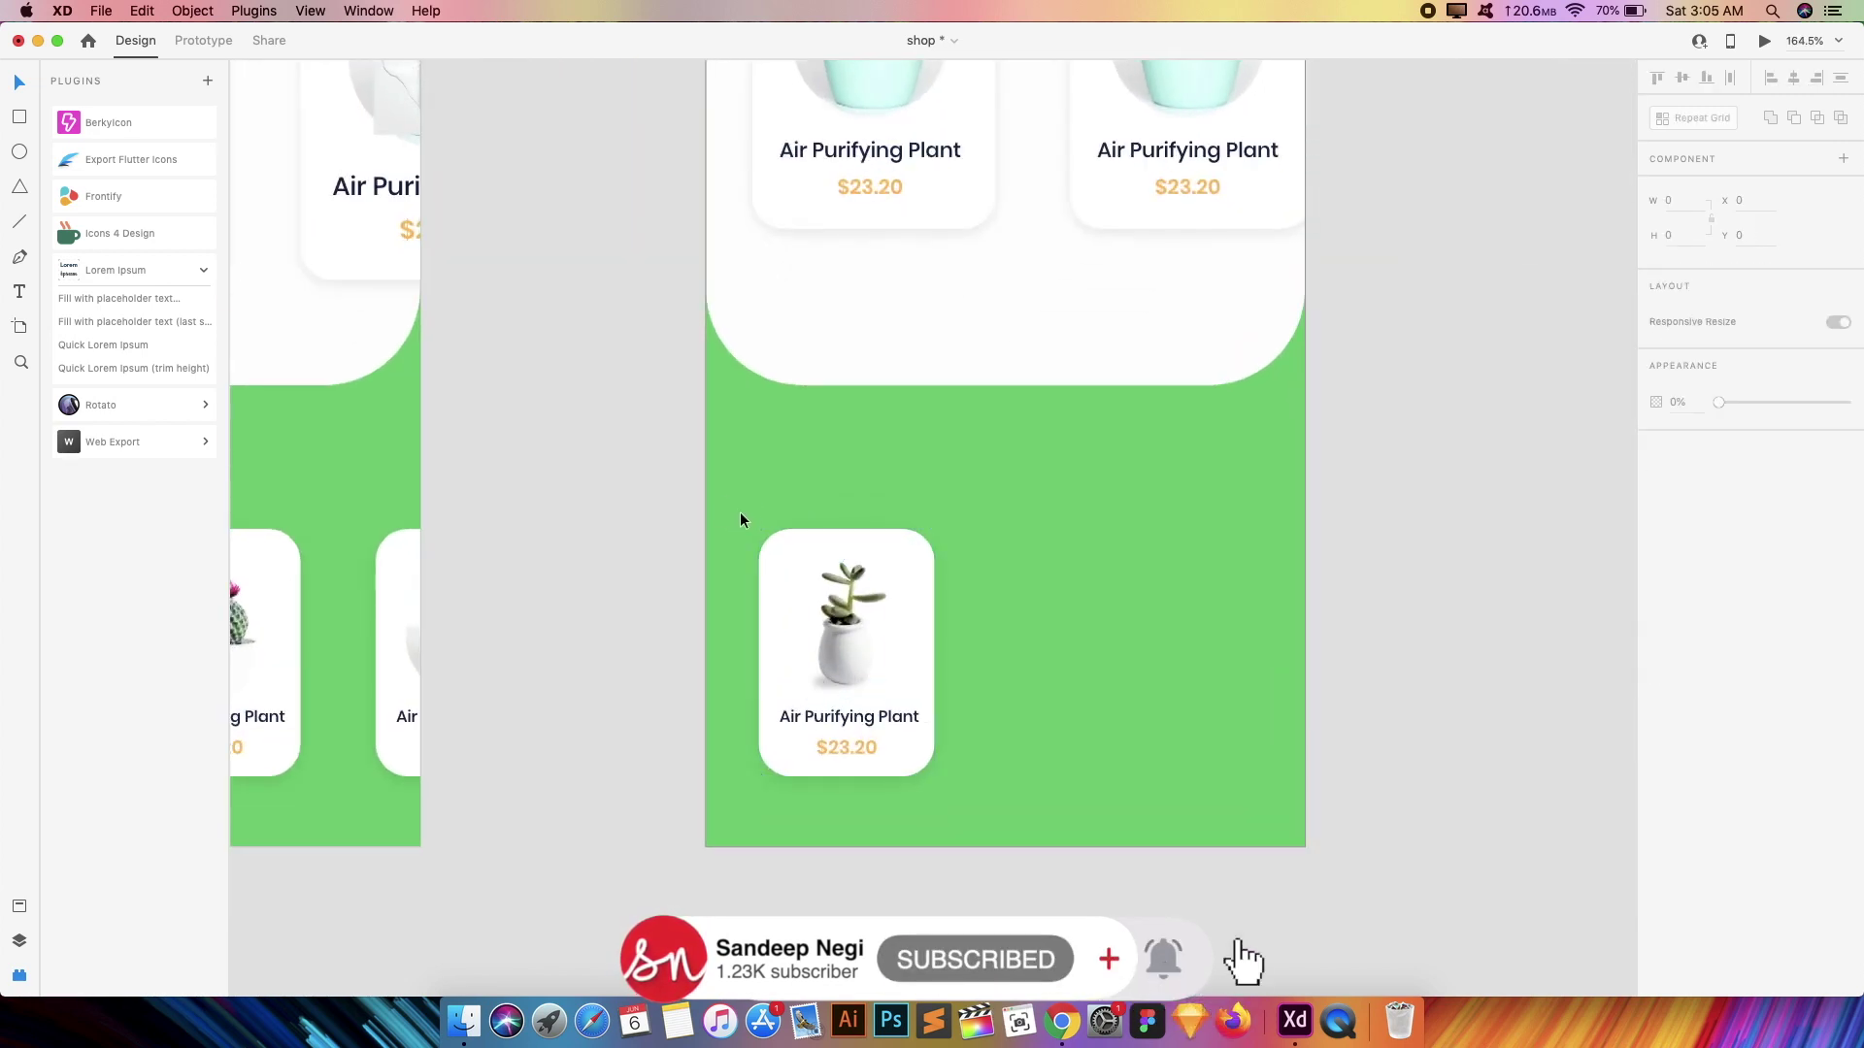
pyautogui.moveTo(741, 521); pyautogui.dragTo(956, 791)
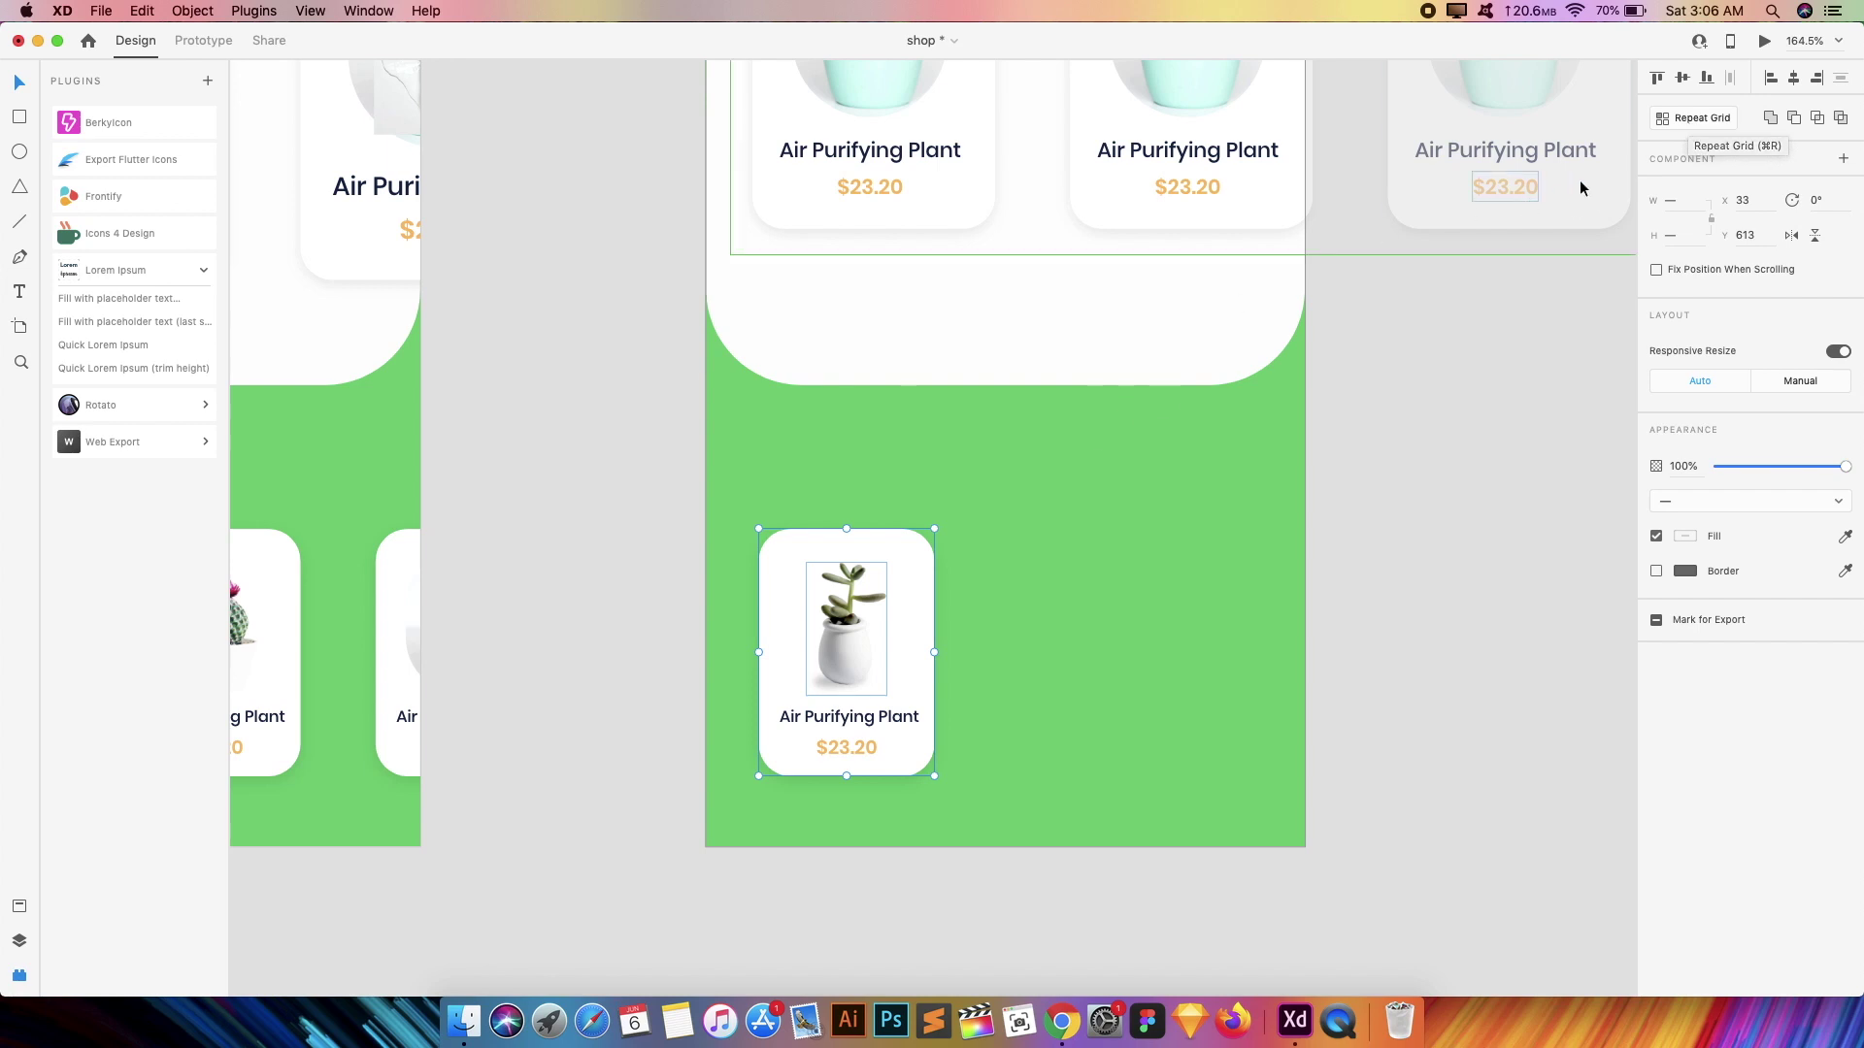
pyautogui.click(1690, 118)
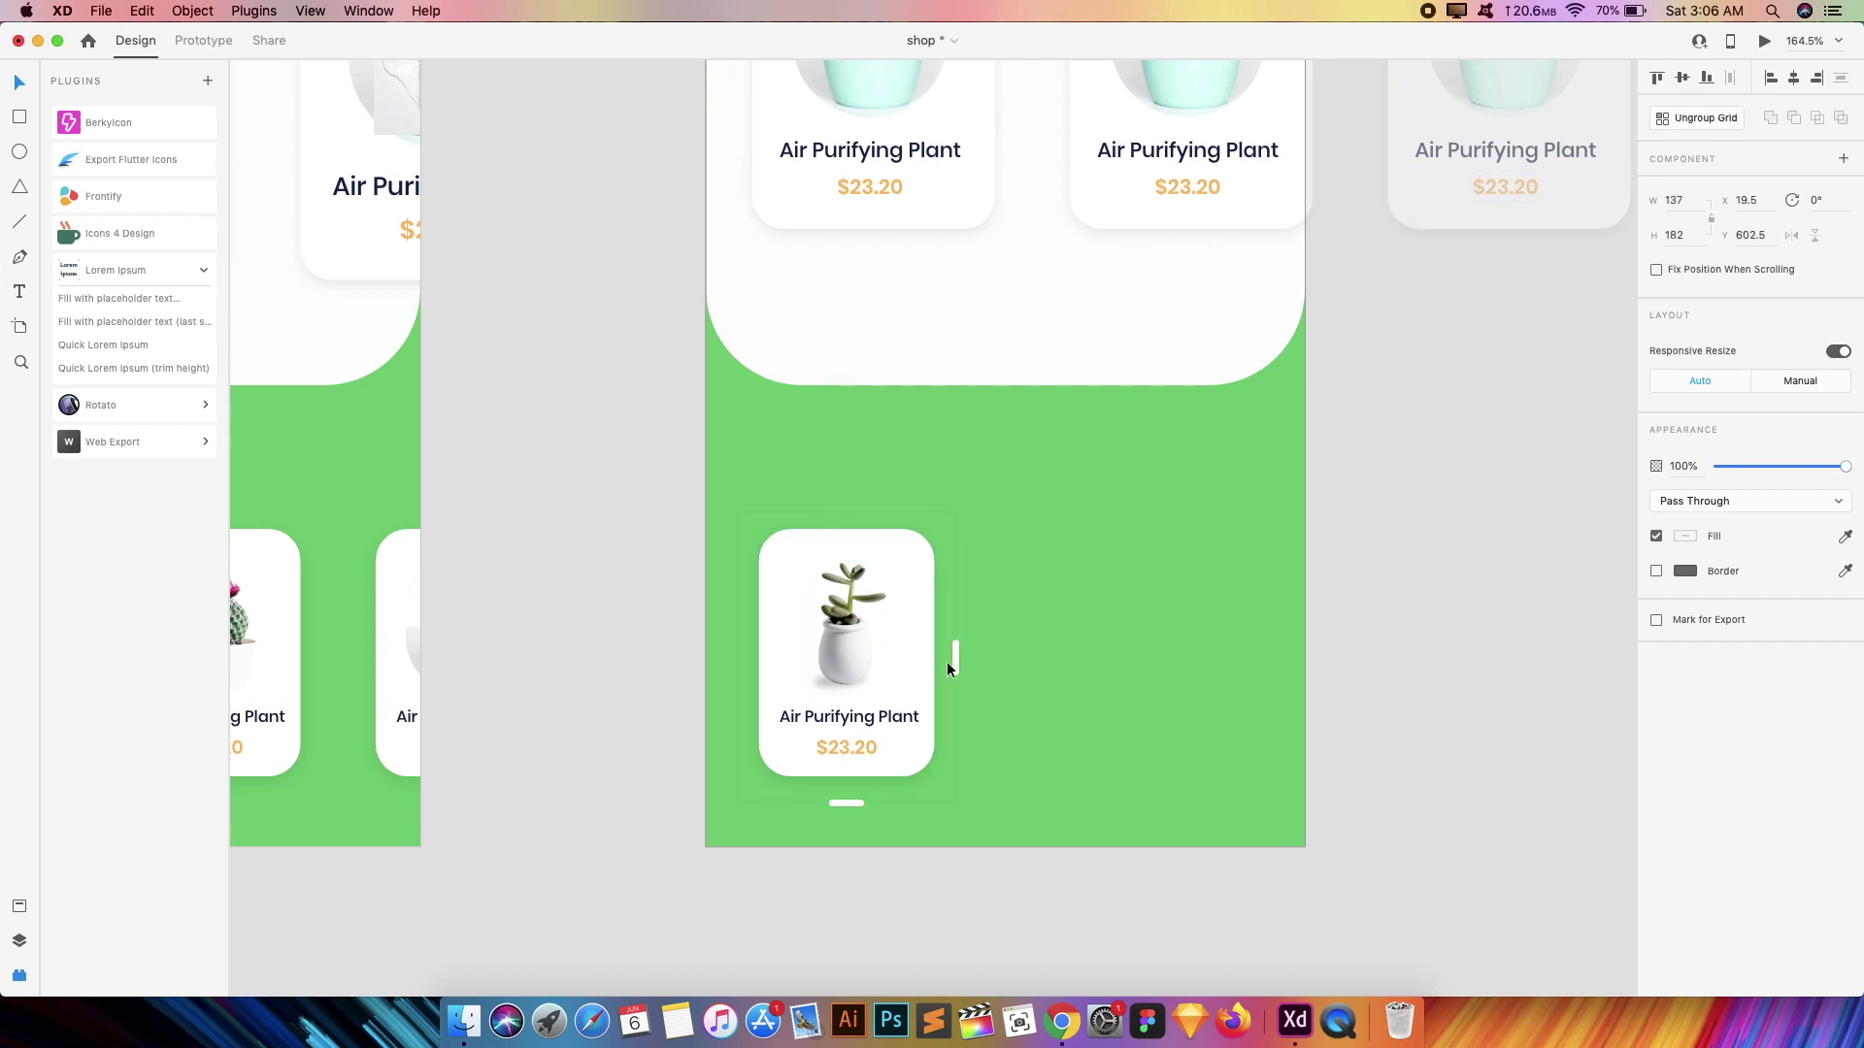
pyautogui.moveTo(948, 667); pyautogui.dragTo(1418, 630)
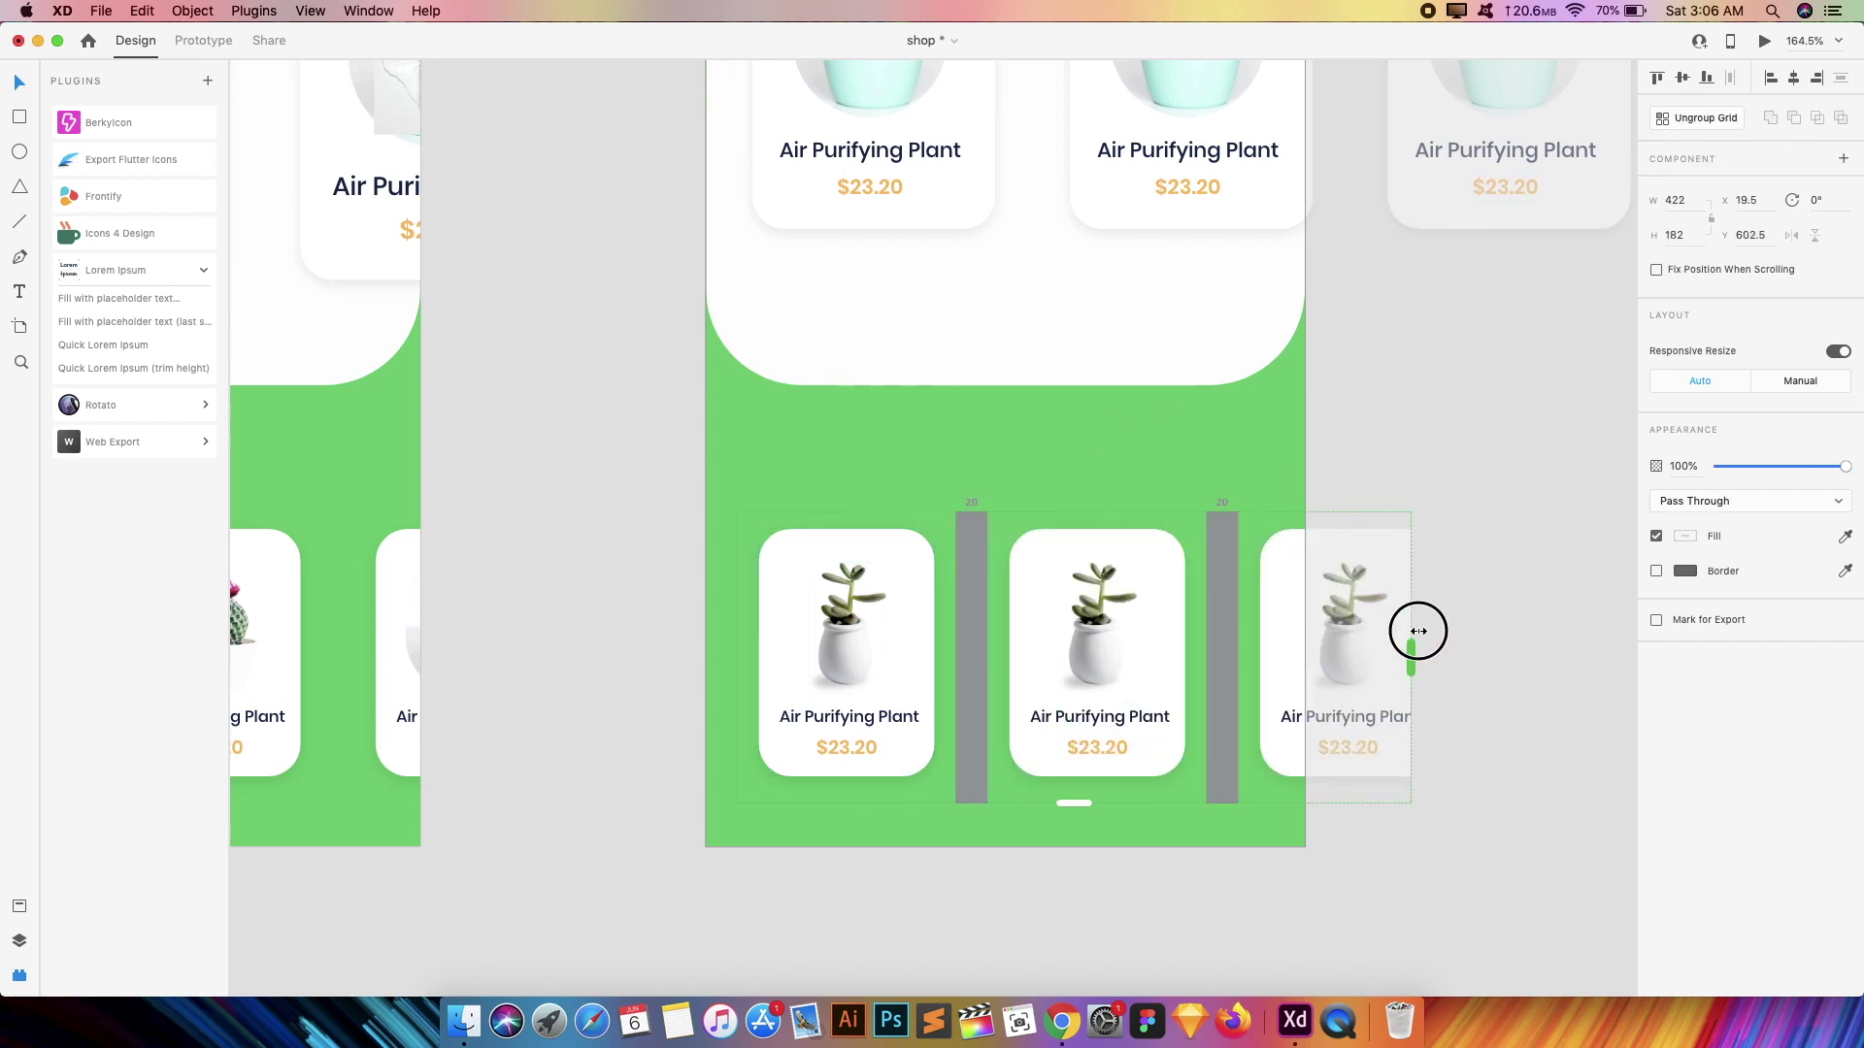
pyautogui.click(1447, 444)
# - Compare the home and home – 1 artboards and look over the preloader and Start artboards around them
pyautogui.scroll(-5, 1447, 445)
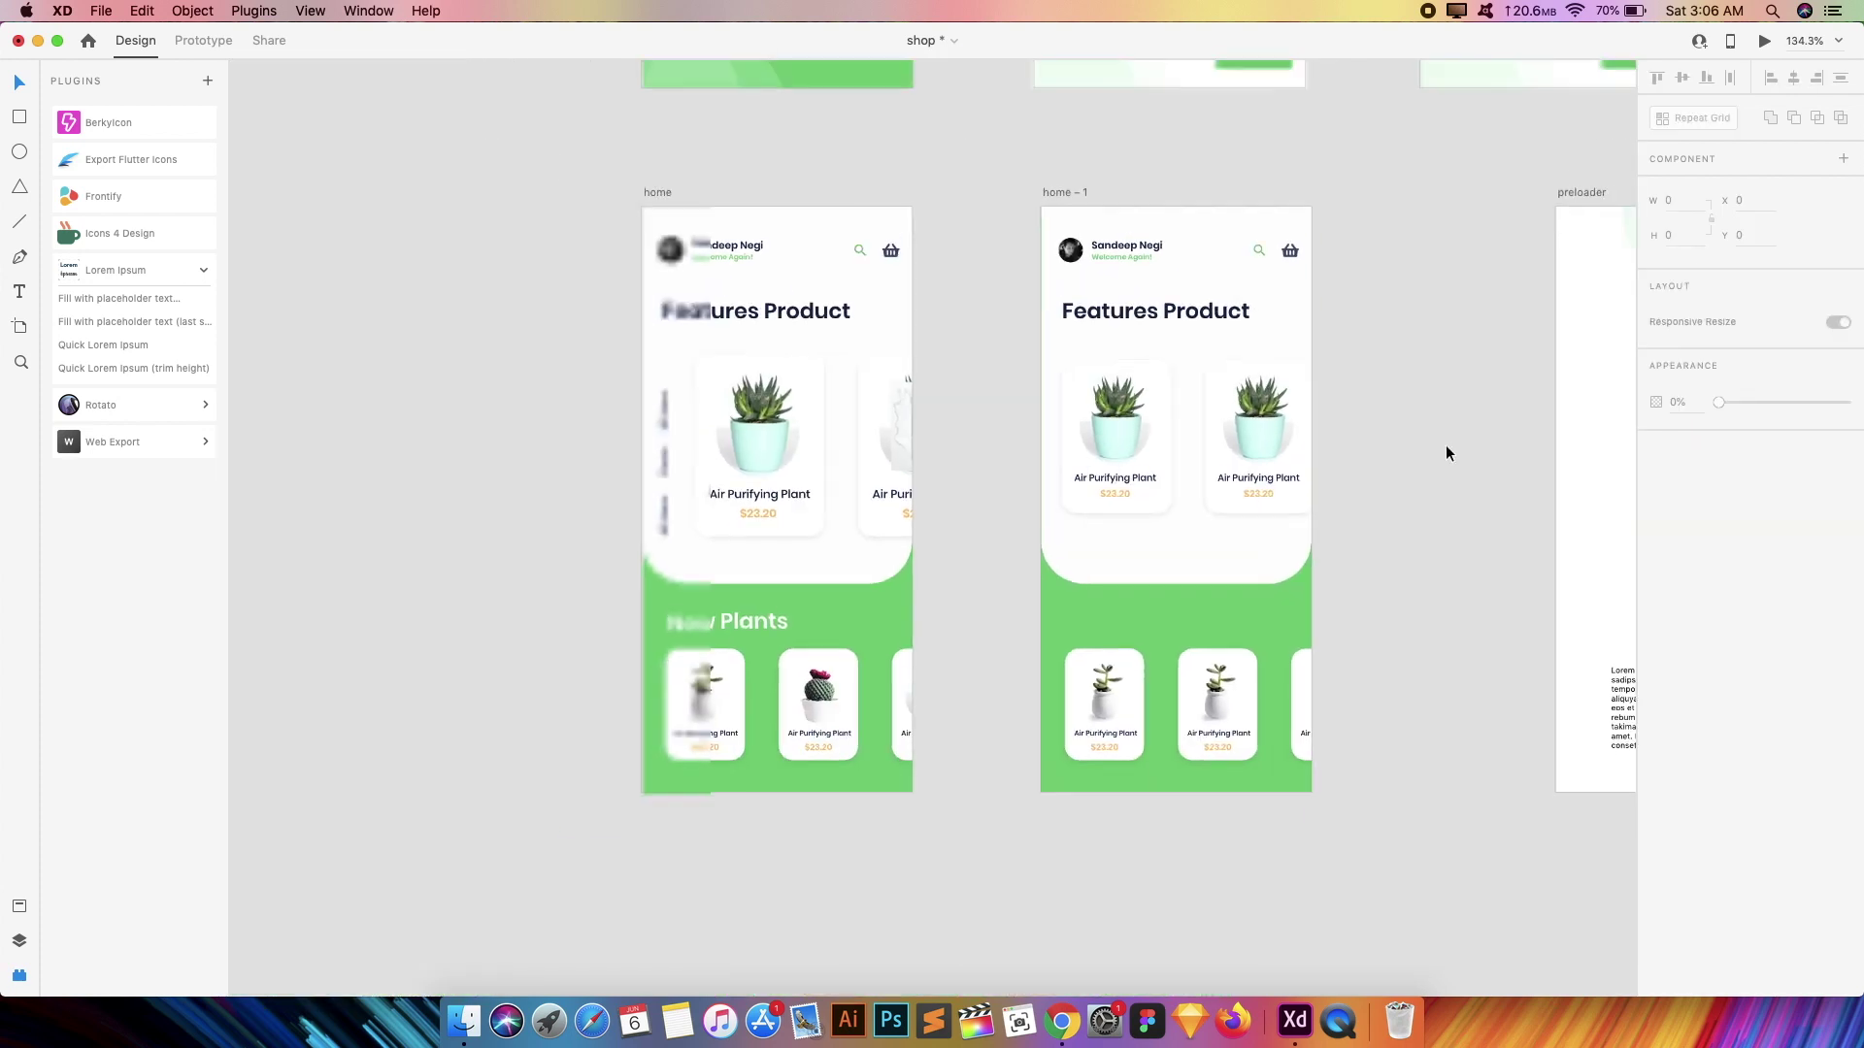
pyautogui.hscroll(3, 1446, 444)
pyautogui.scroll(2, 1447, 445)
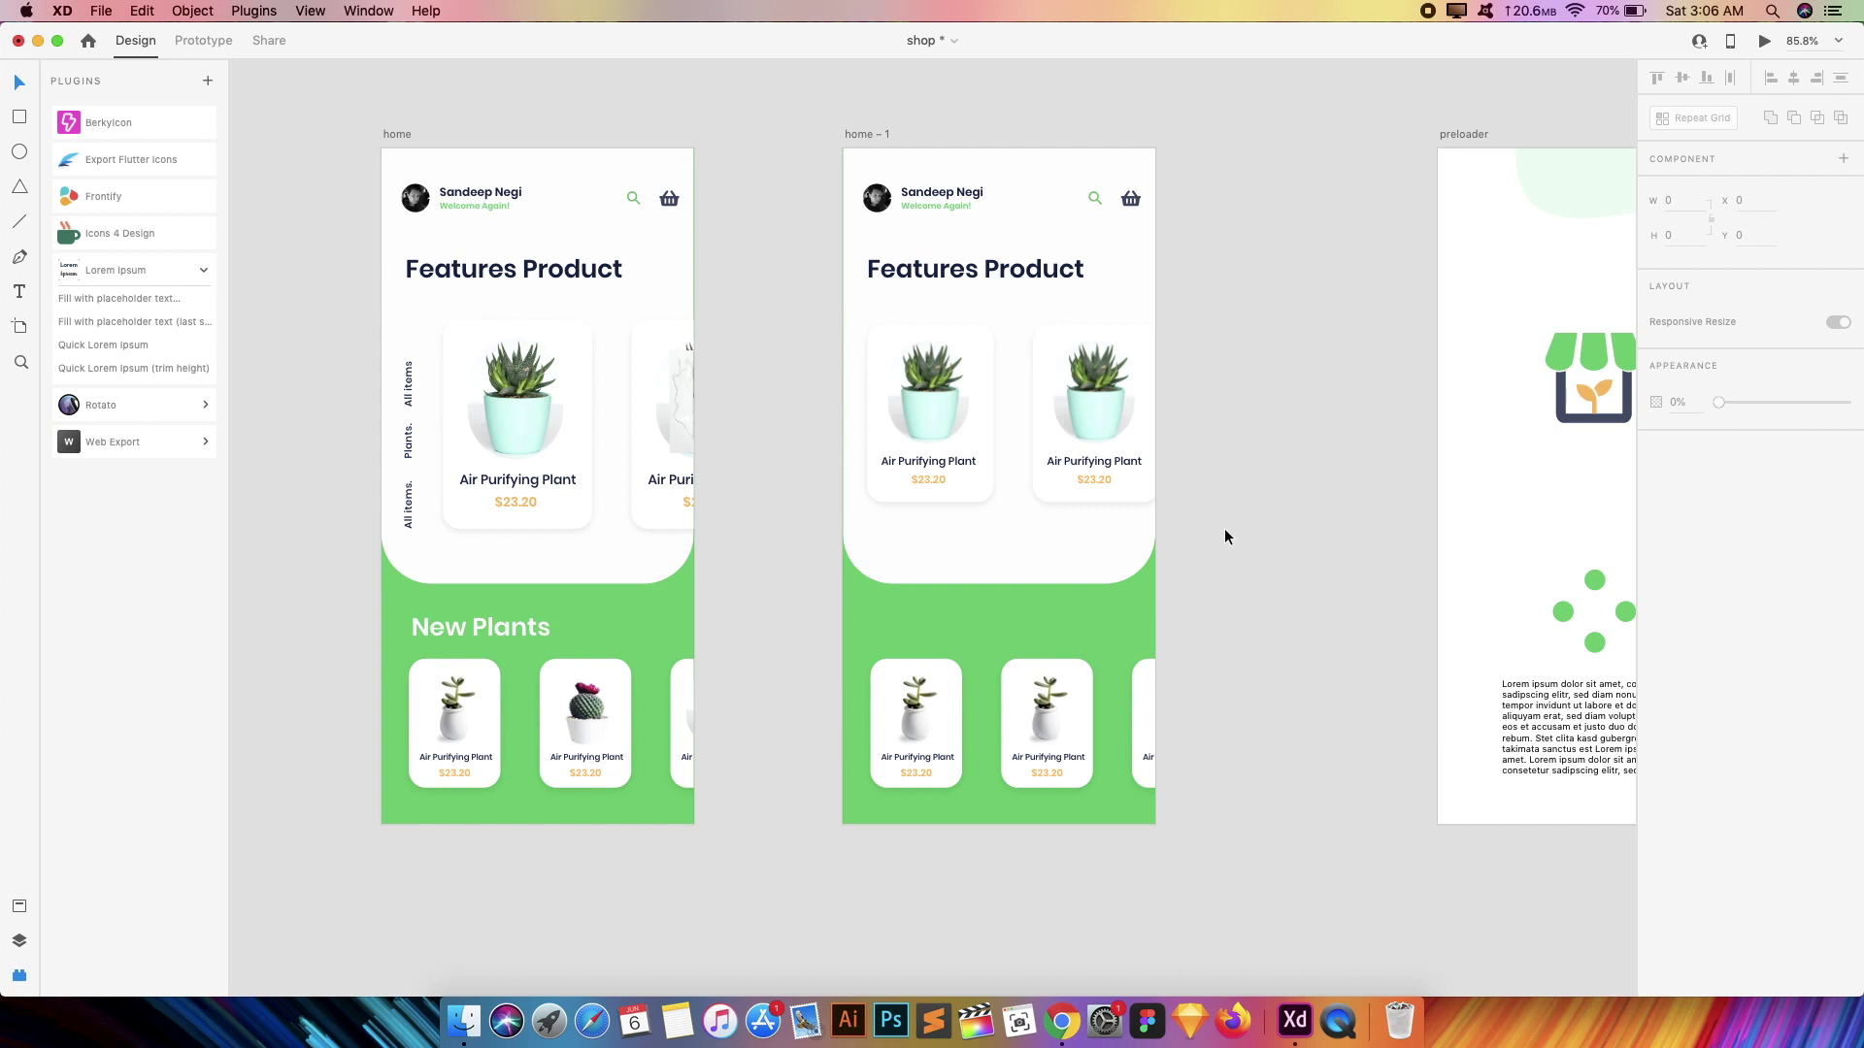
pyautogui.scroll(-3, 1225, 528)
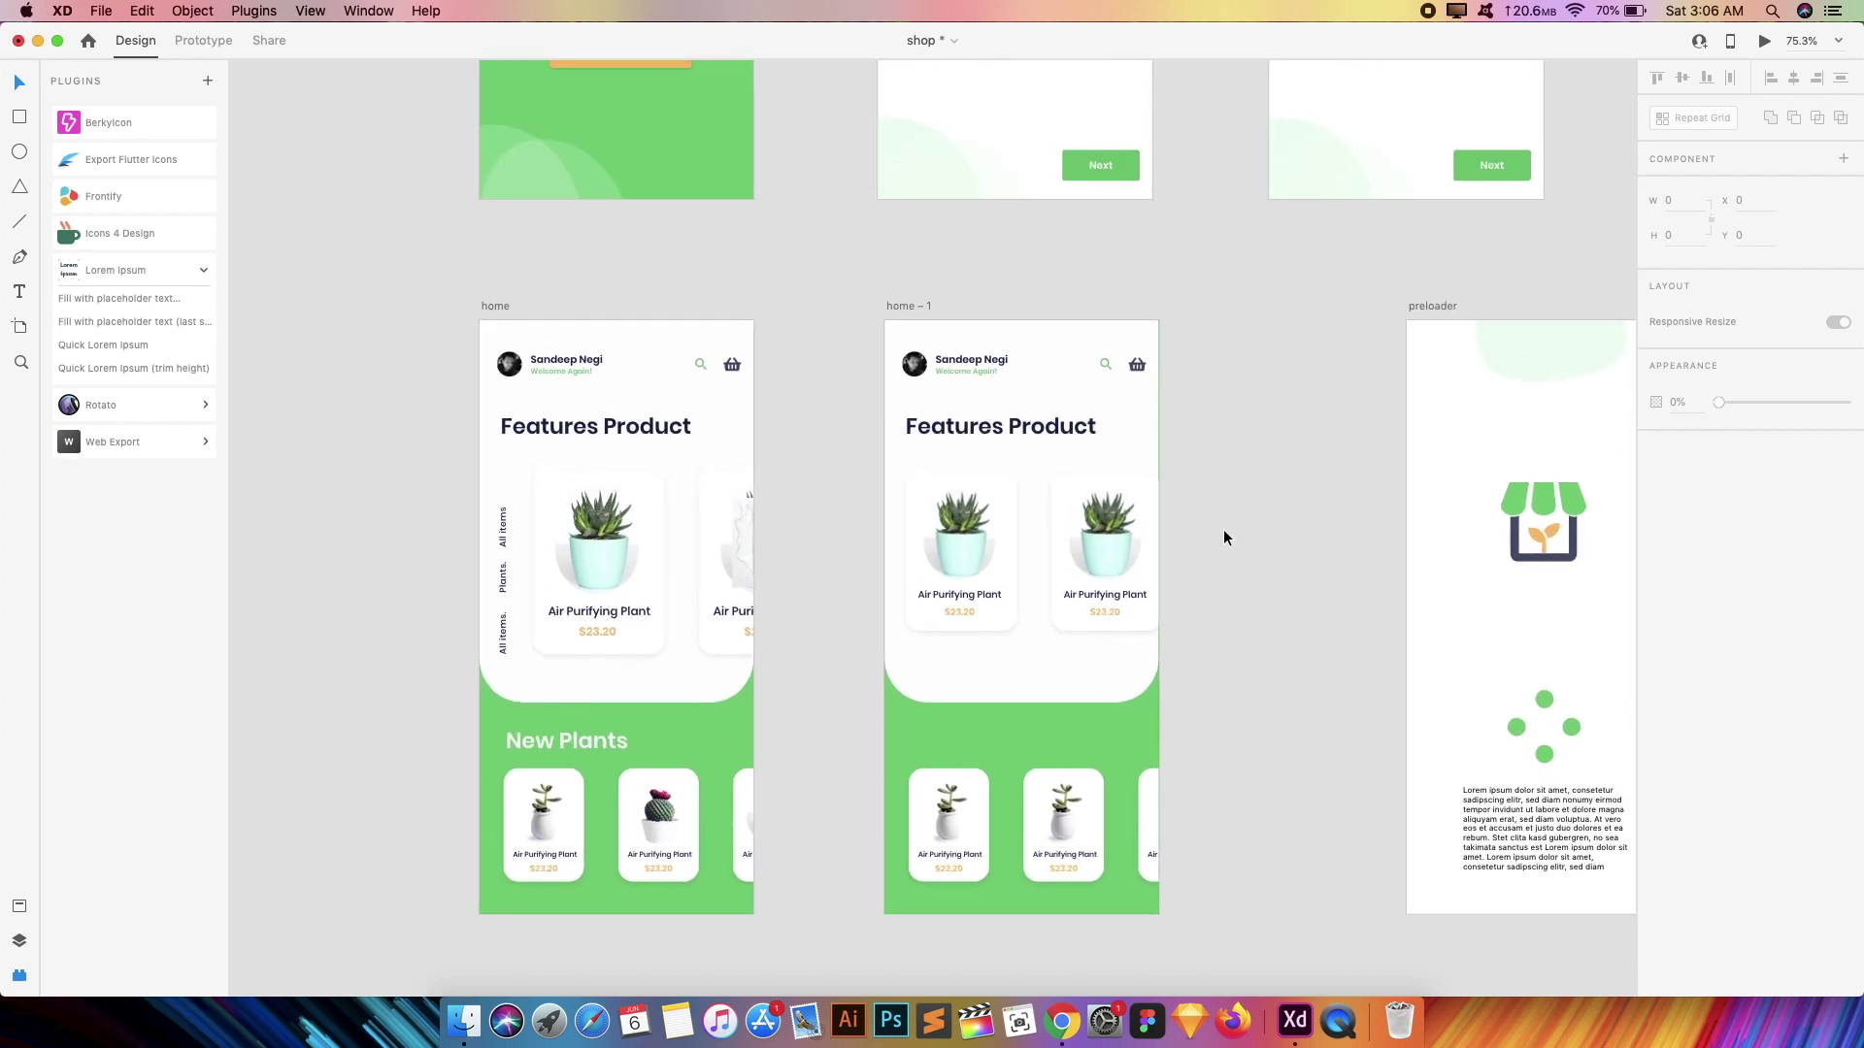
pyautogui.scroll(-3, 1224, 538)
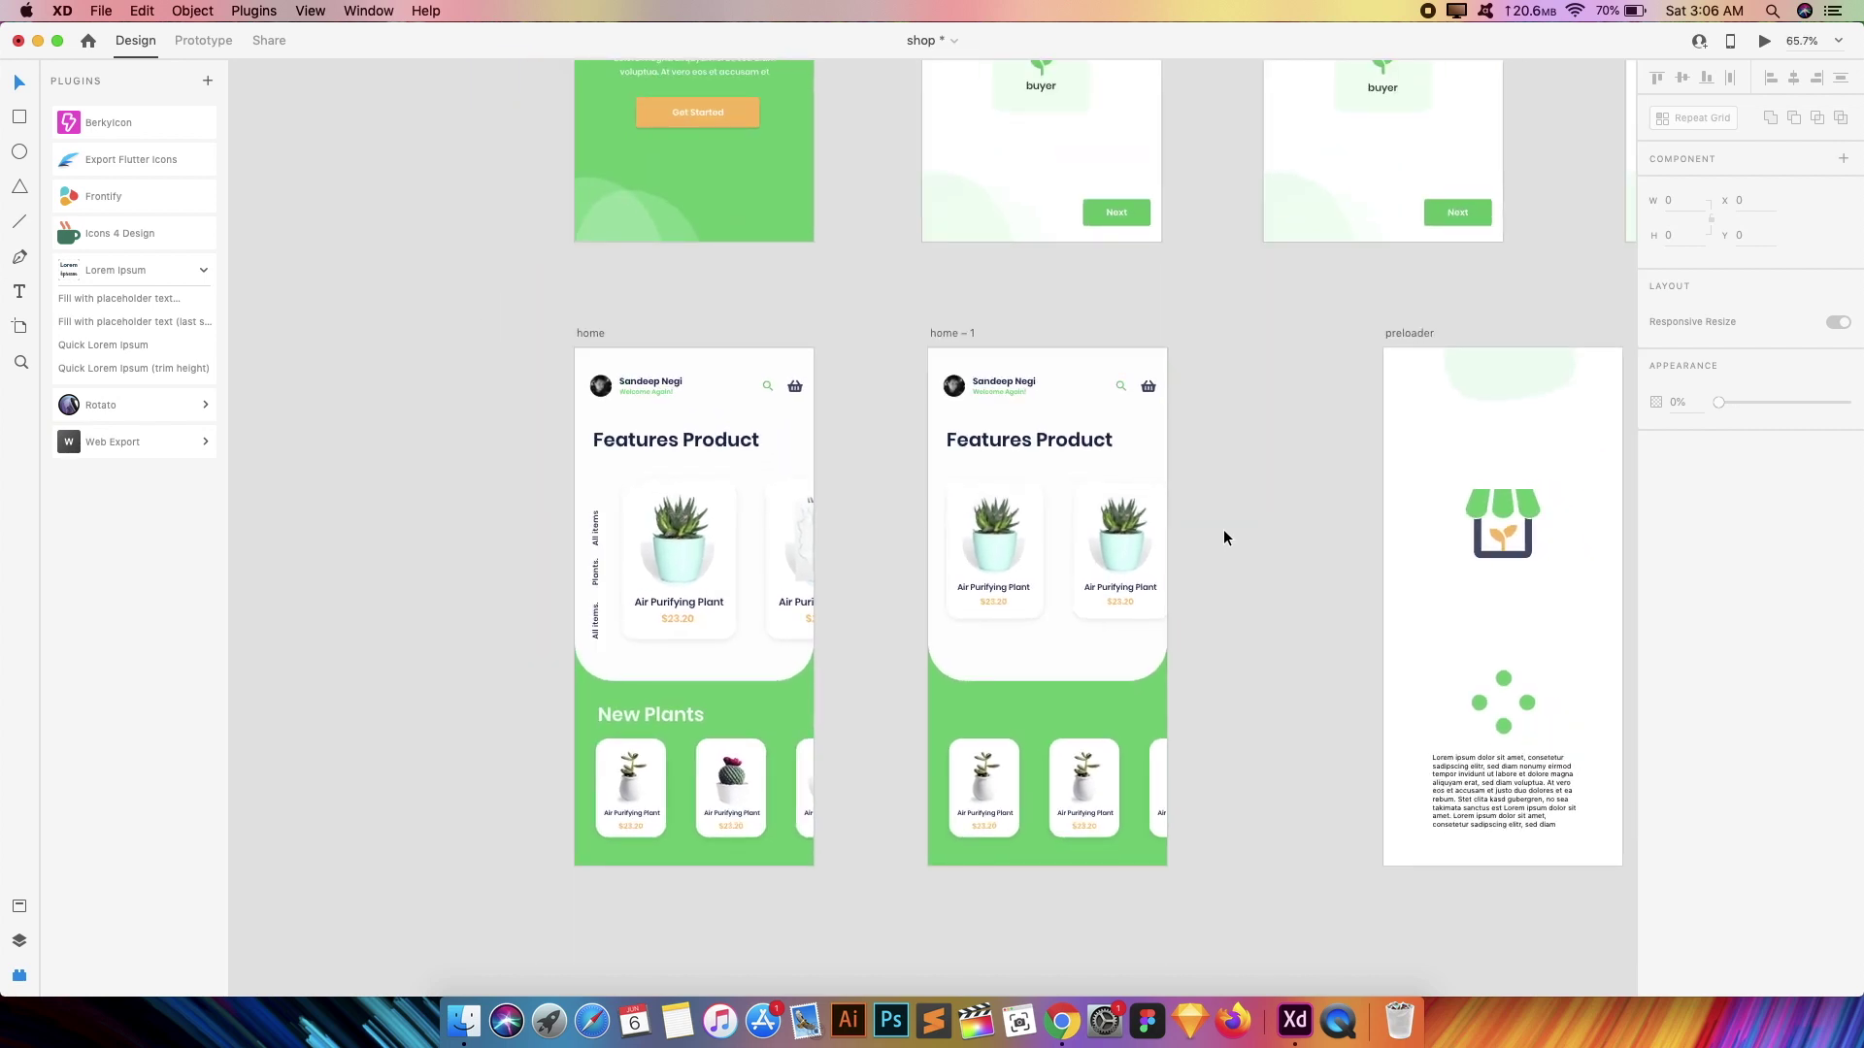
pyautogui.scroll(4, 1224, 537)
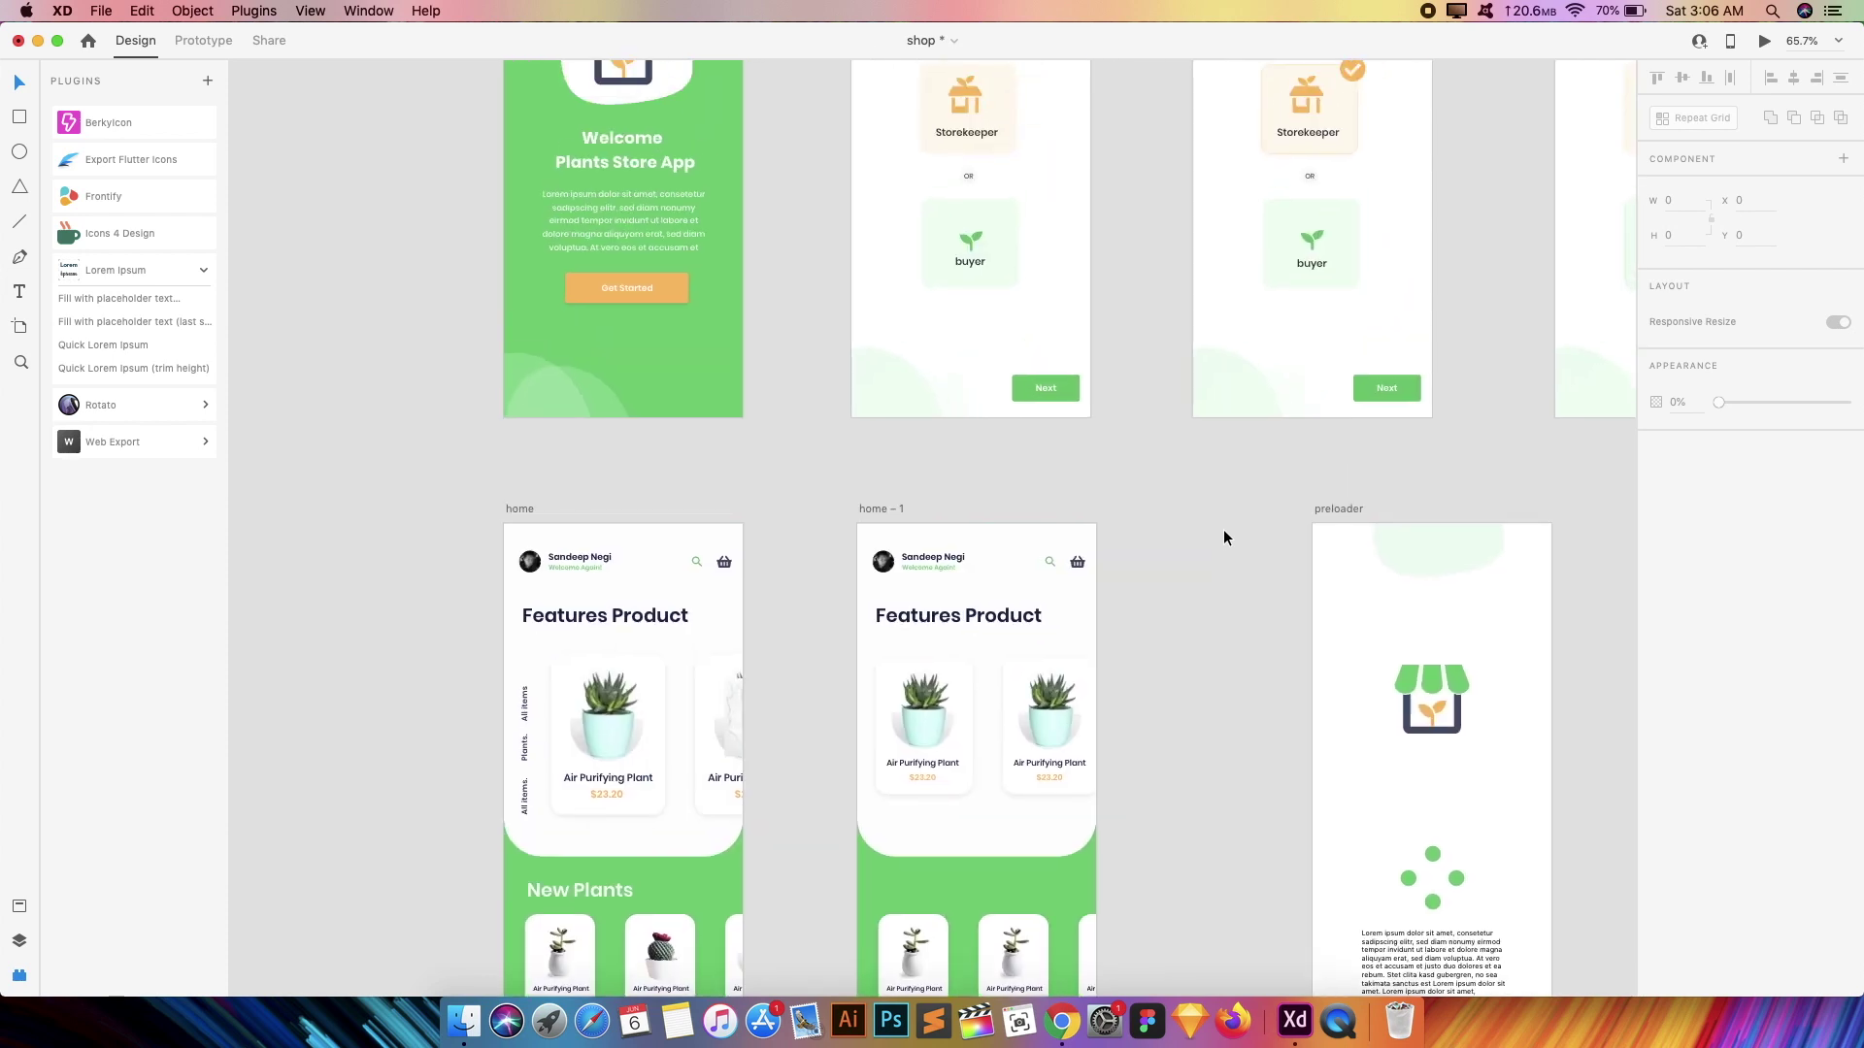
pyautogui.scroll(1, 1223, 528)
pyautogui.scroll(-3, 1223, 528)
pyautogui.scroll(4, 1224, 527)
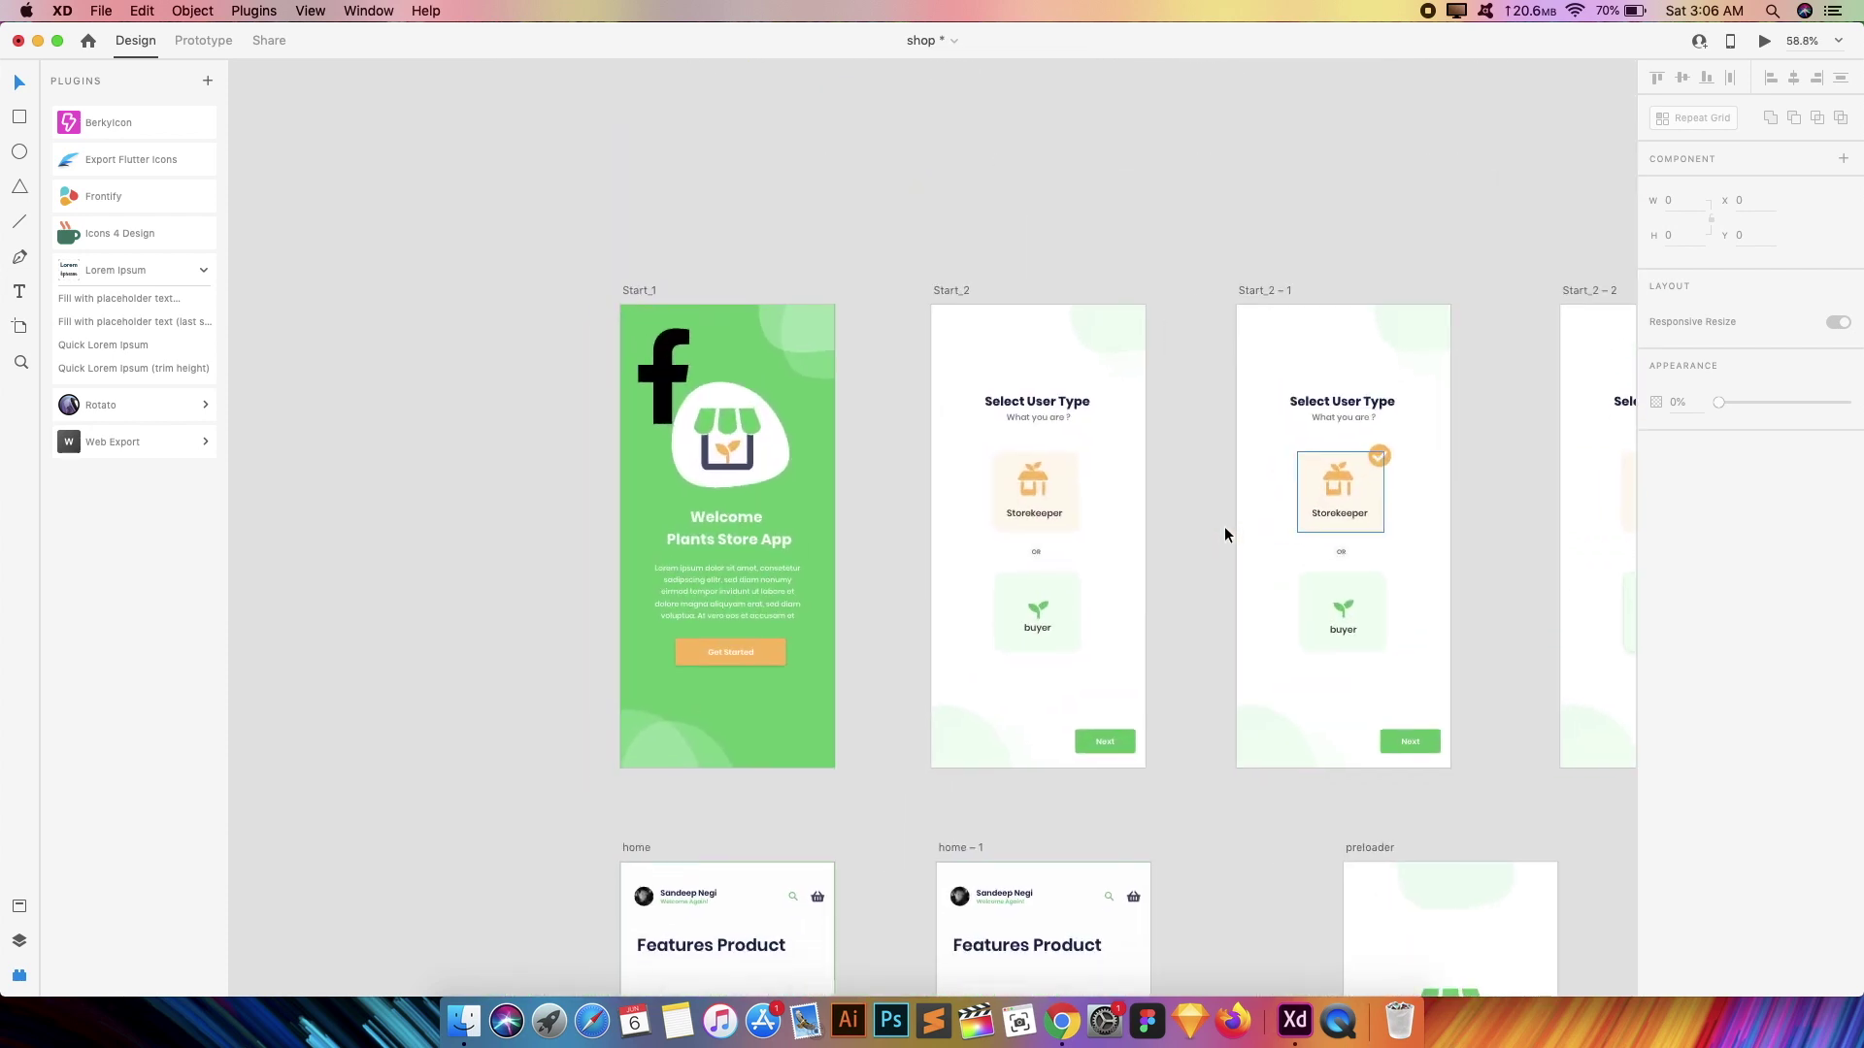
pyautogui.scroll(-2, 1230, 512)
pyautogui.scroll(4, 1231, 512)
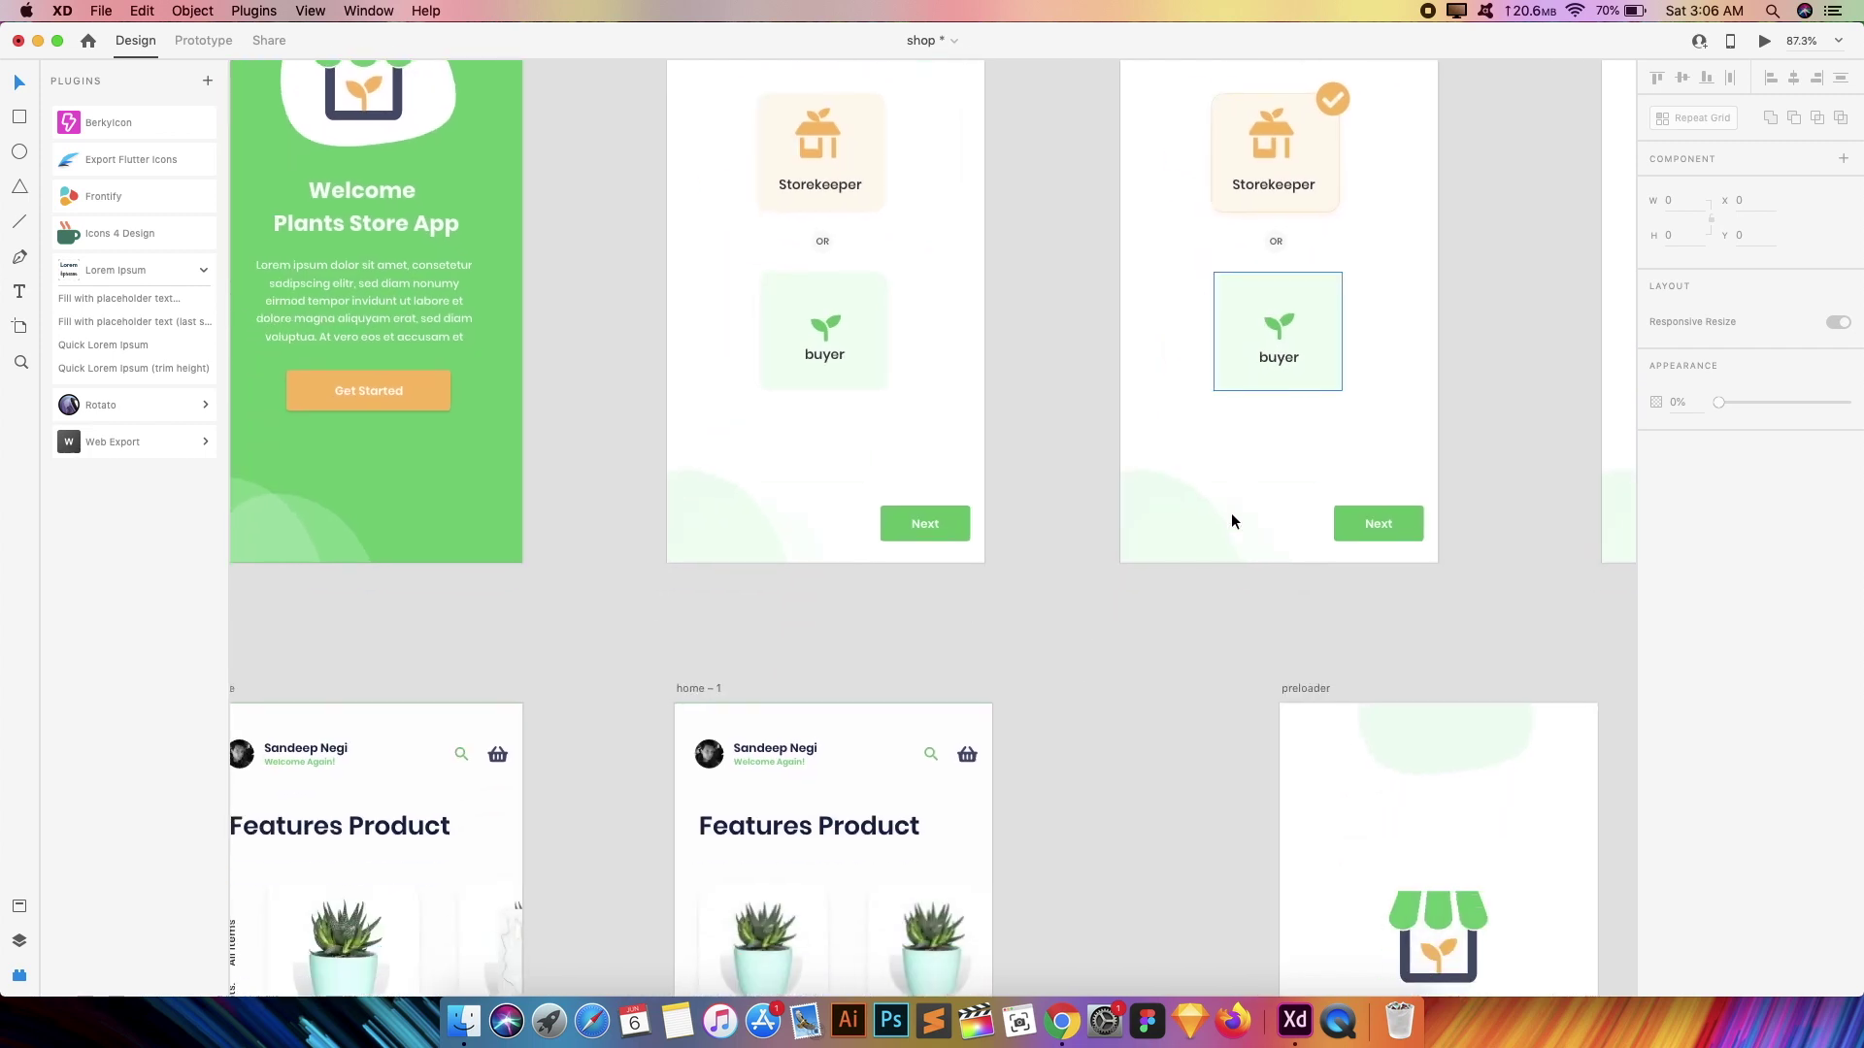